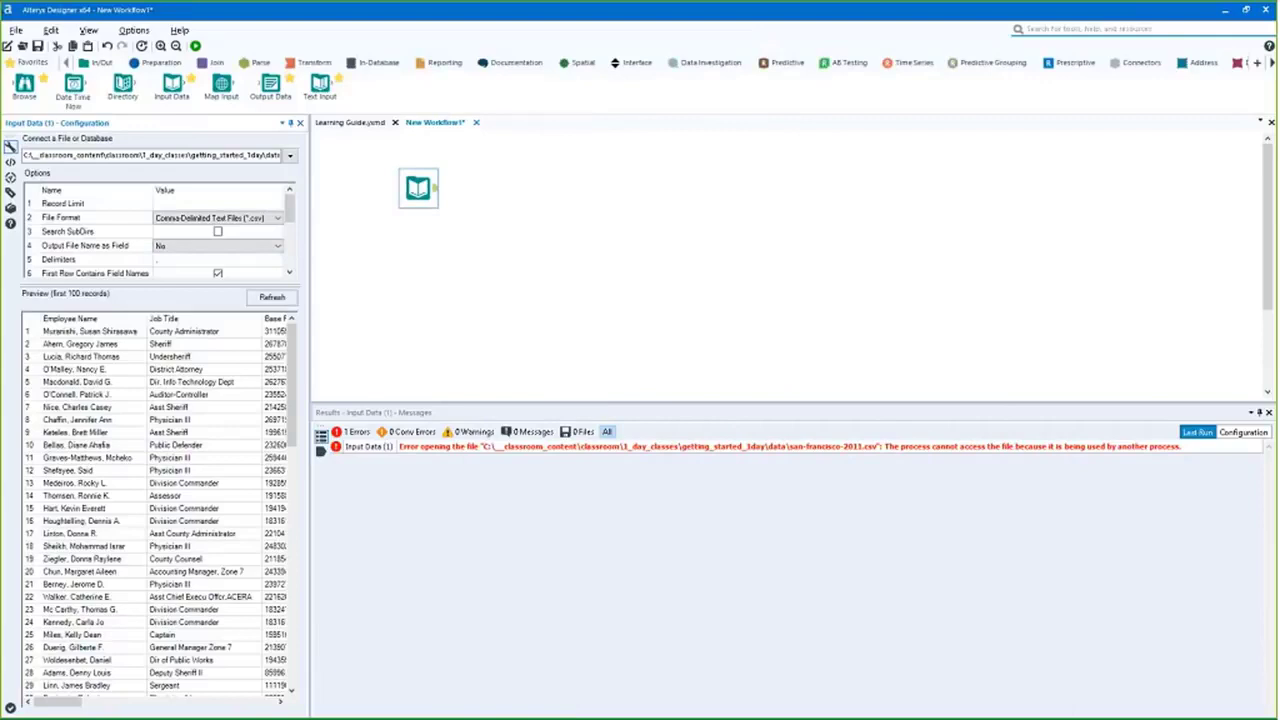
Reposition the Input Data tool on the canvas and run the workflow on 2011-counties.csv
{"action": "left_click_drag", "start_coordinate": [418, 188], "coordinate": [386, 180]}
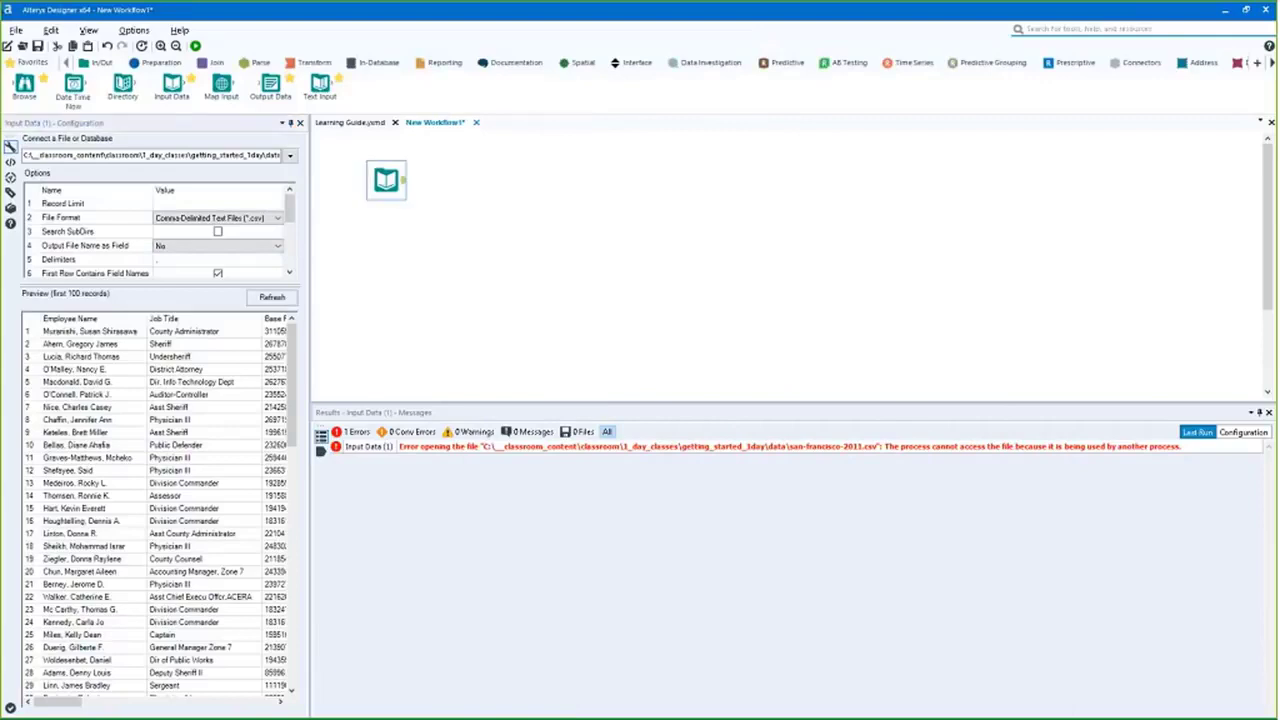
{"action": "left_click_drag", "start_coordinate": [310, 530], "coordinate": [474, 540]}
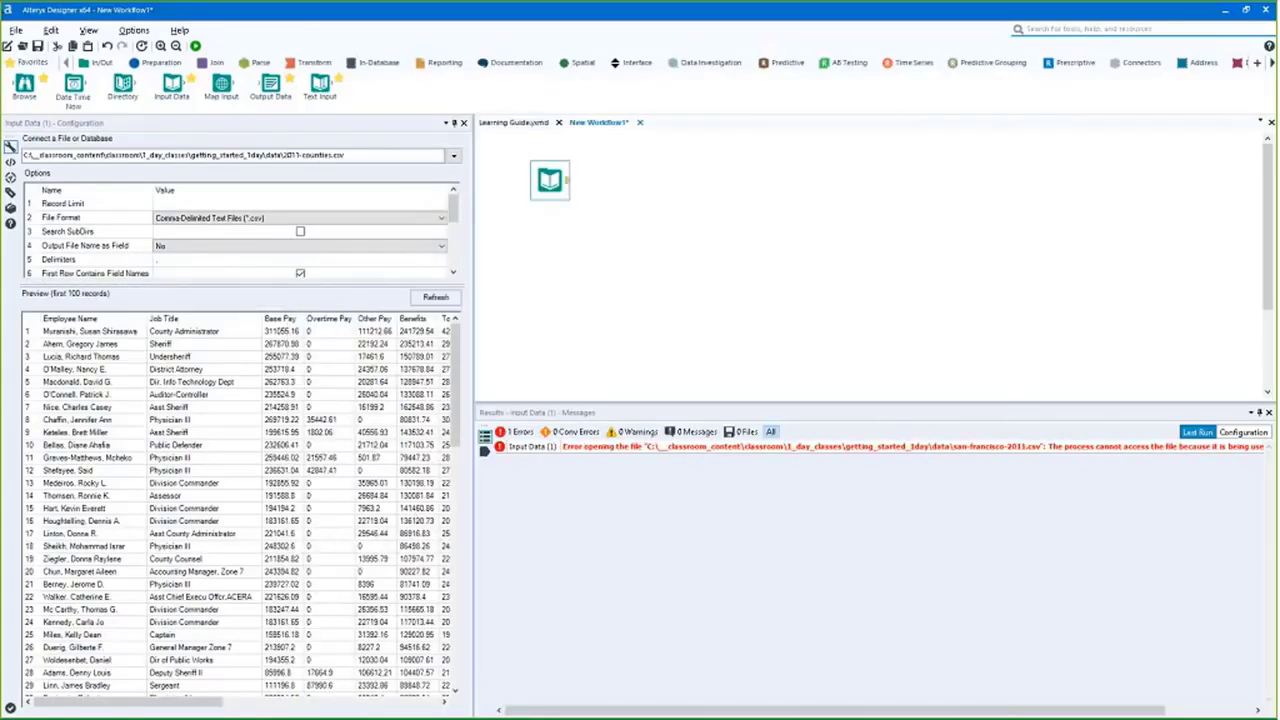
{"action": "left_click_drag", "start_coordinate": [550, 180], "coordinate": [550, 244]}
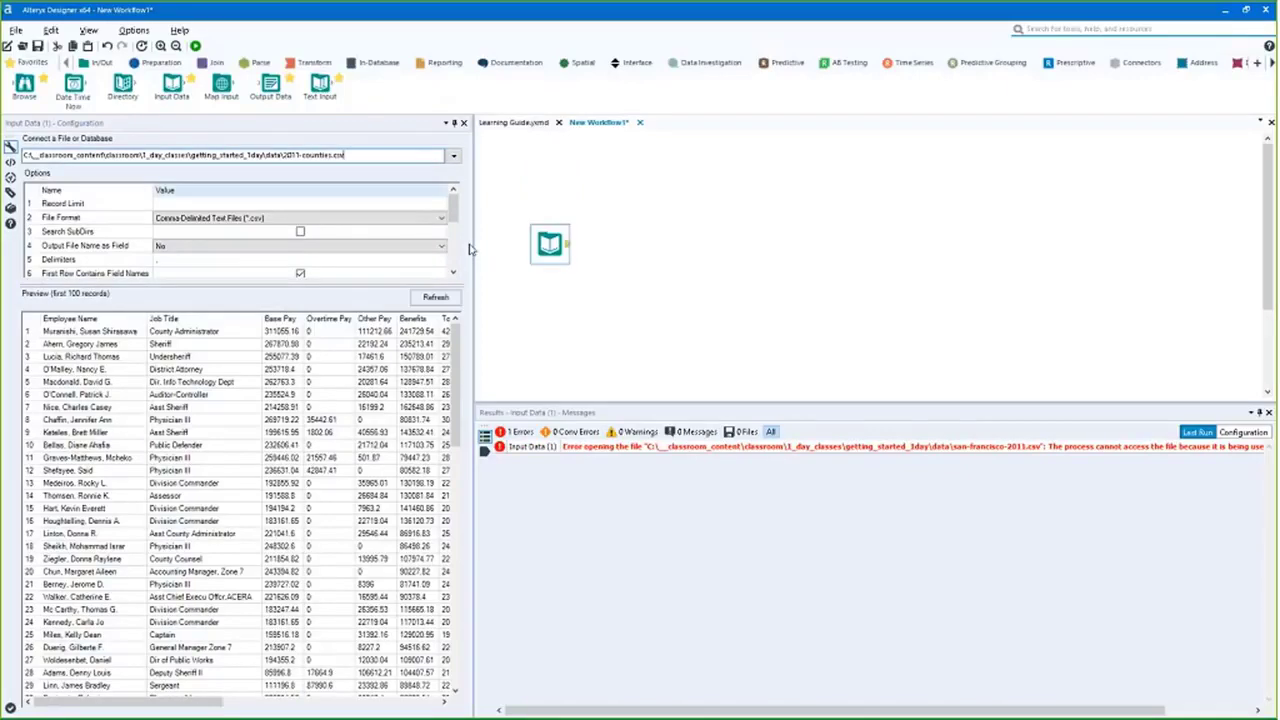
{"action": "left_click_drag", "start_coordinate": [547, 263], "coordinate": [531, 271]}
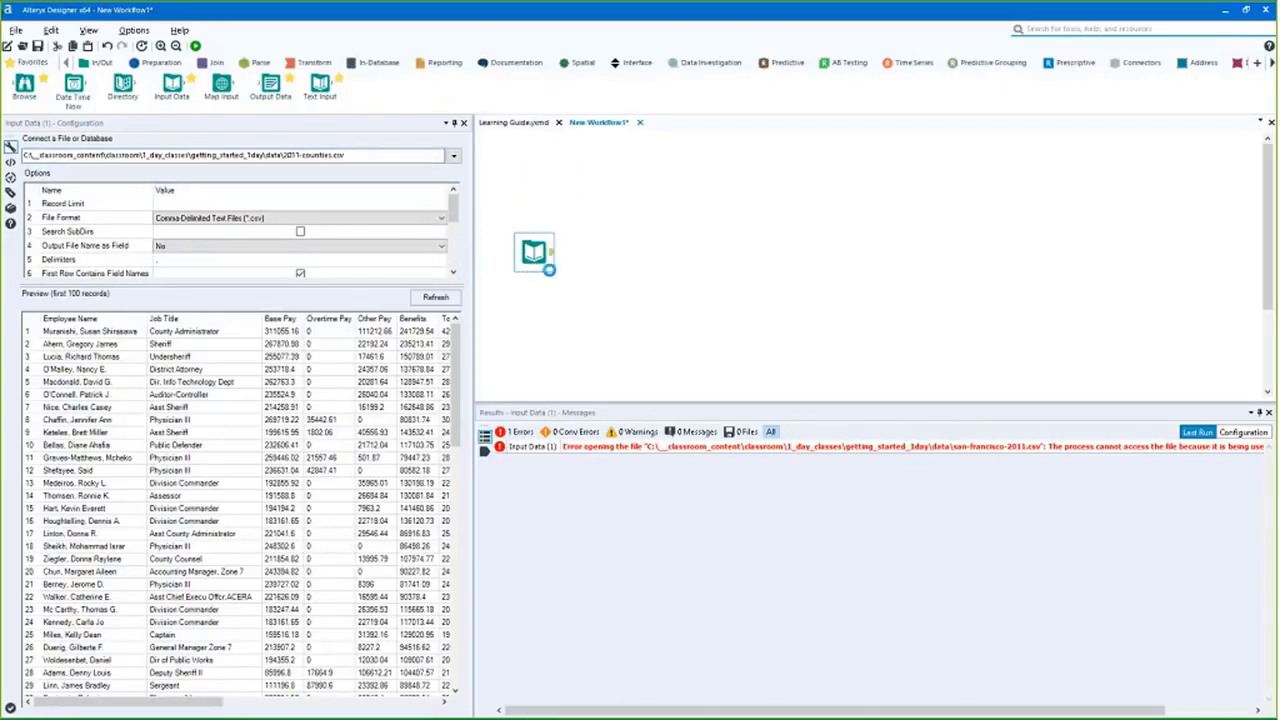
{"action": "key", "text": "ctrl+r"}
{"action": "left_click", "coordinate": [545, 258]}
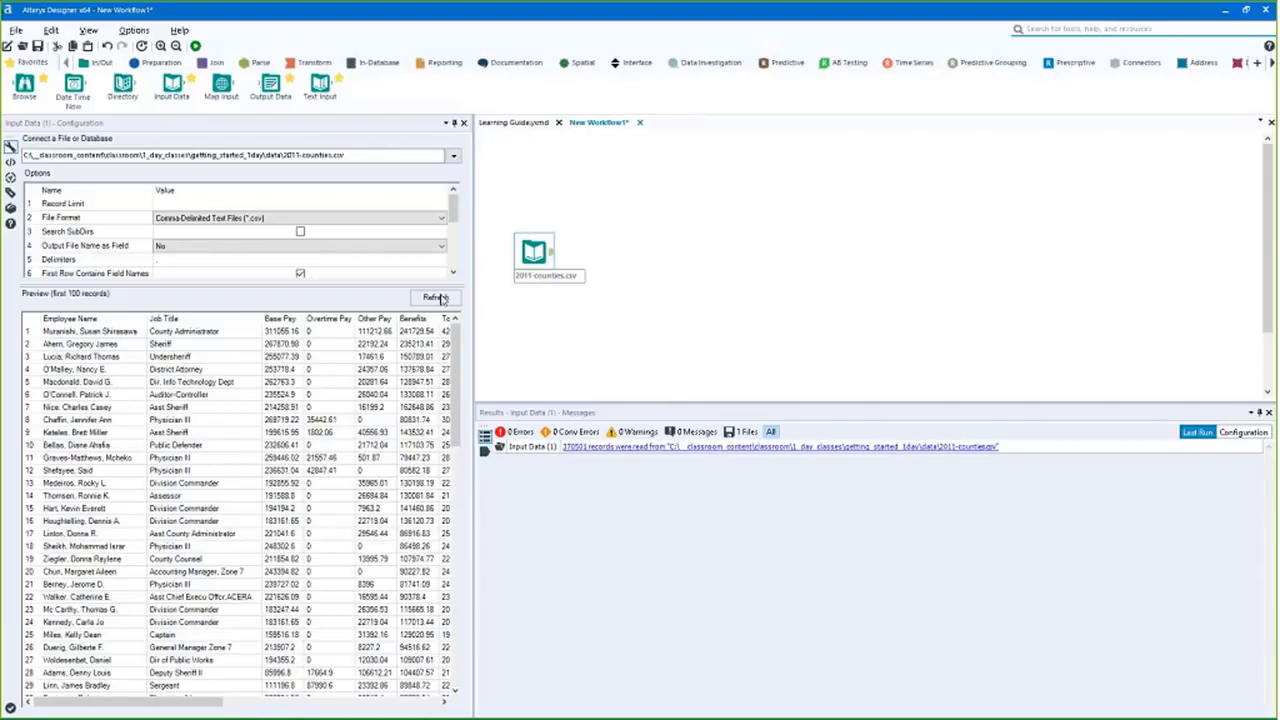
Enlarge the options list and examine the Input Data settings, including Delimiters, First Row Contains Field Names and Allow Shared Write Access
{"action": "left_click_drag", "start_coordinate": [472, 290], "coordinate": [446, 324]}
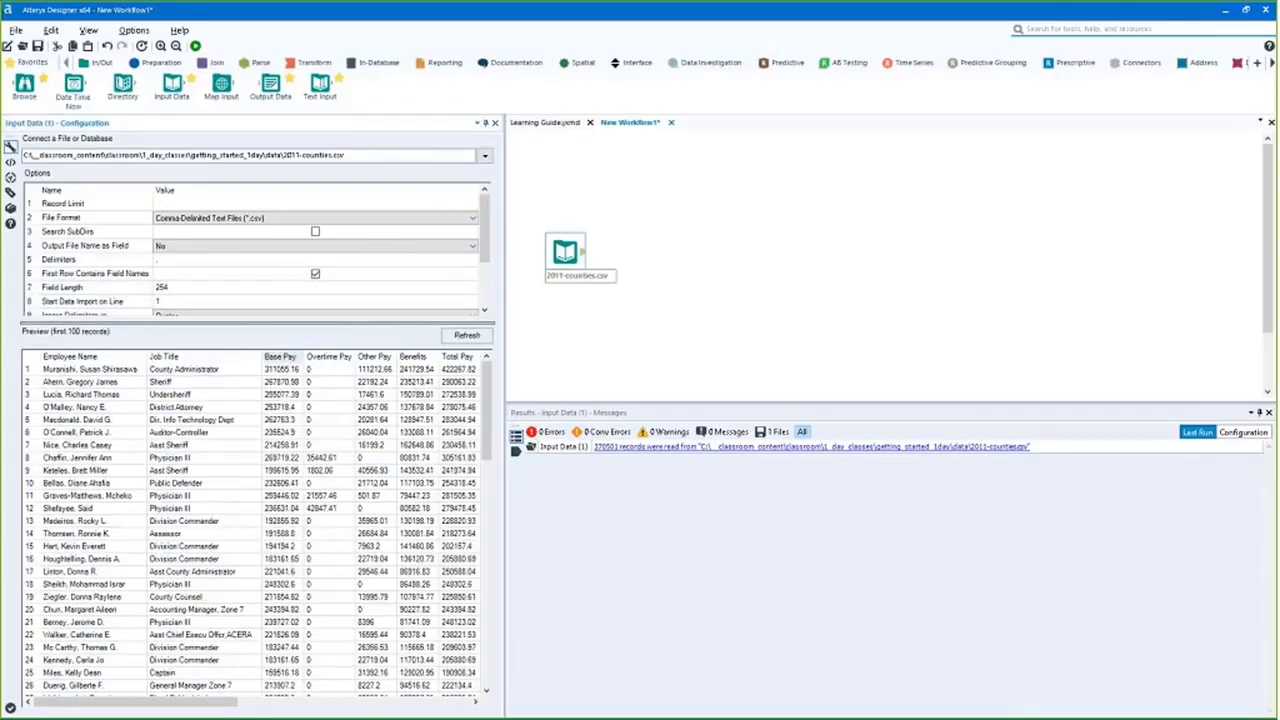
{"action": "left_click", "coordinate": [157, 259]}
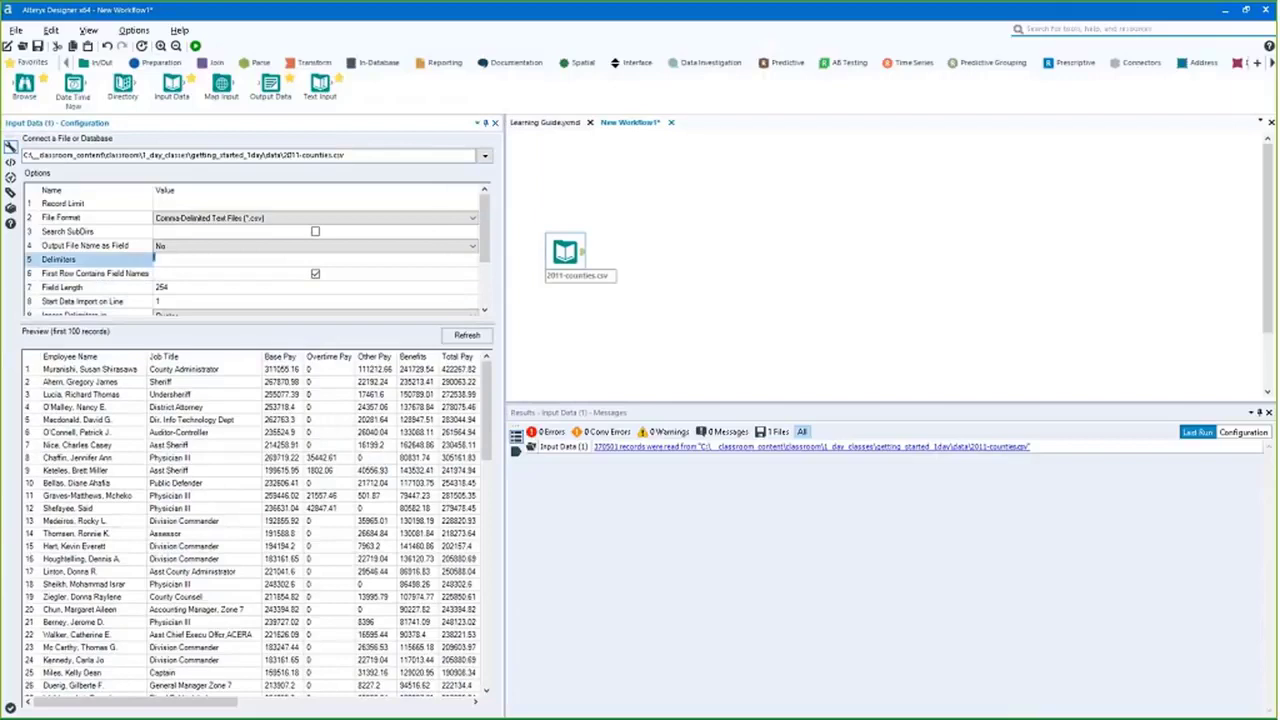
{"action": "scroll", "coordinate": [481, 213], "scroll_direction": "down", "scroll_amount": 1}
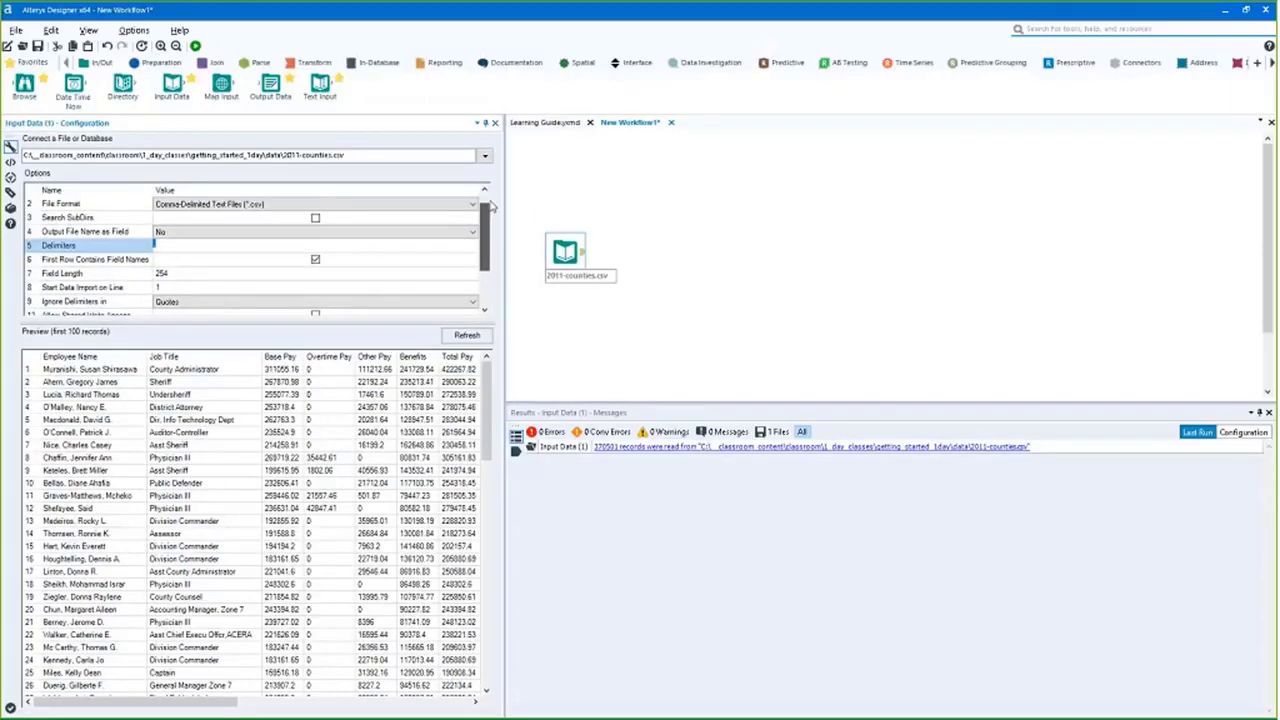
{"action": "left_click_drag", "start_coordinate": [491, 205], "coordinate": [457, 200]}
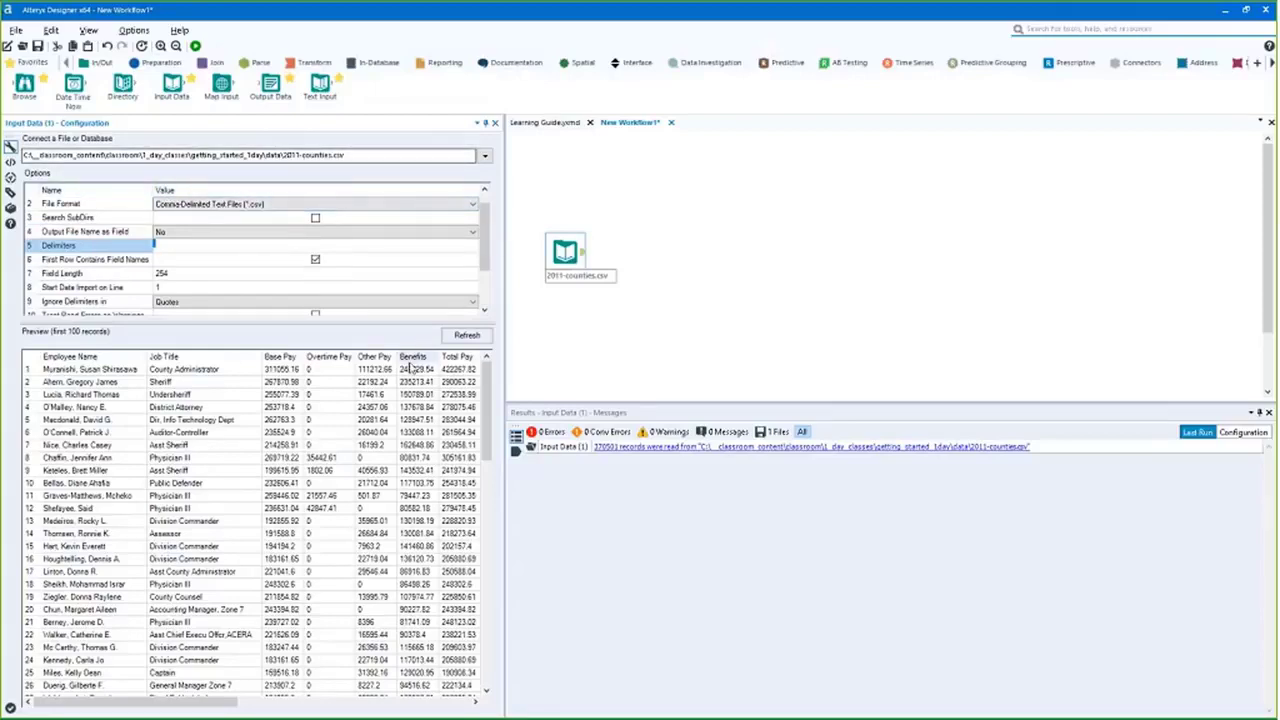
{"action": "scroll", "coordinate": [152, 230], "scroll_direction": "up", "scroll_amount": 1}
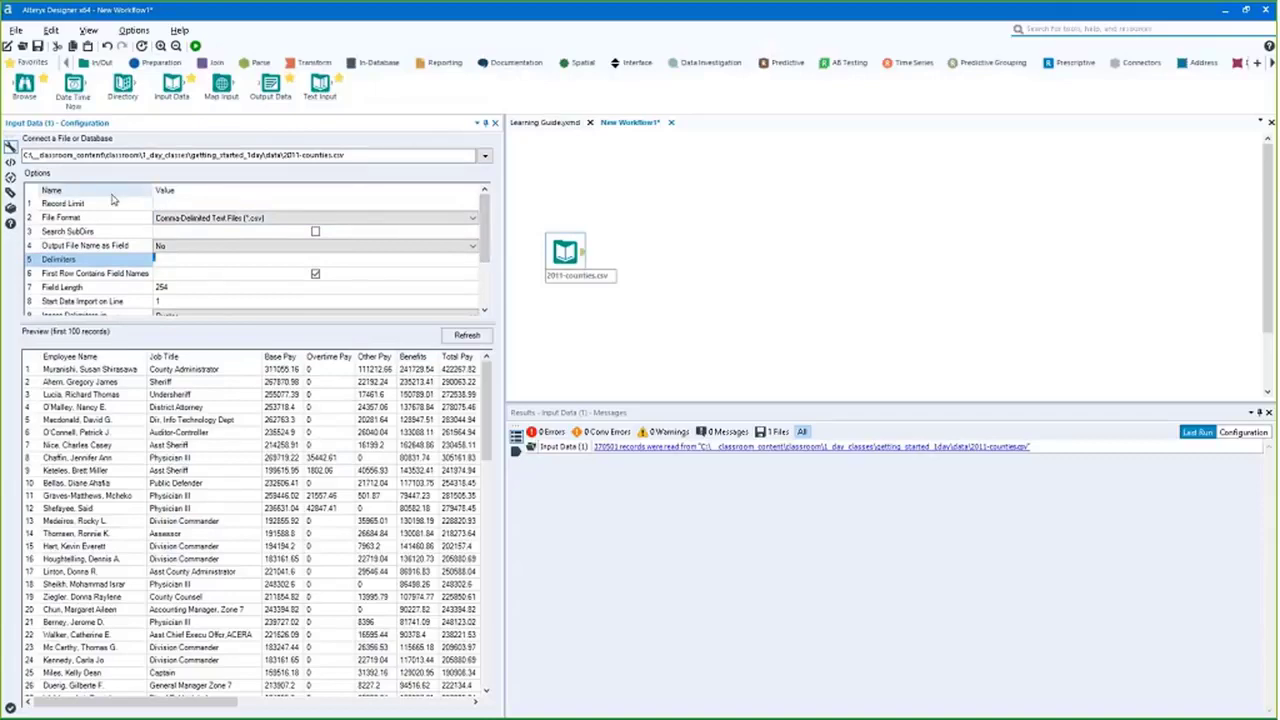
{"action": "left_click_drag", "start_coordinate": [485, 222], "coordinate": [485, 265]}
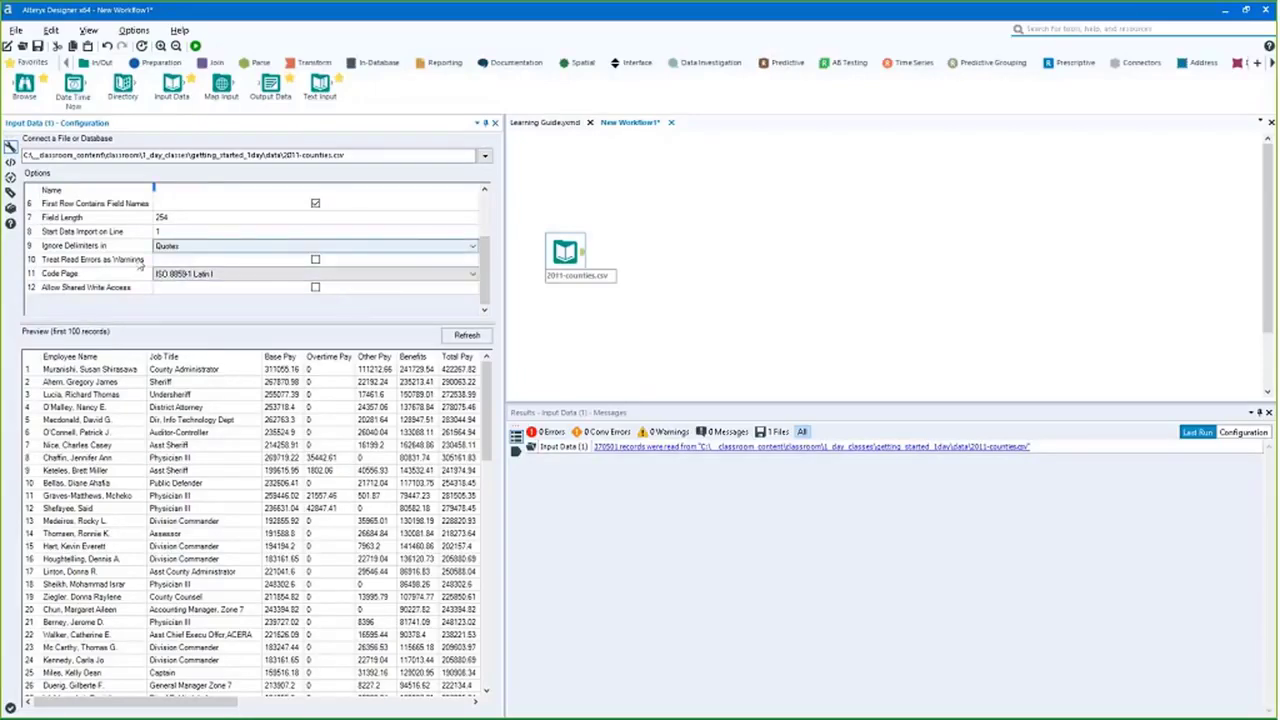
{"action": "scroll", "coordinate": [160, 268], "scroll_direction": "up", "scroll_amount": 3}
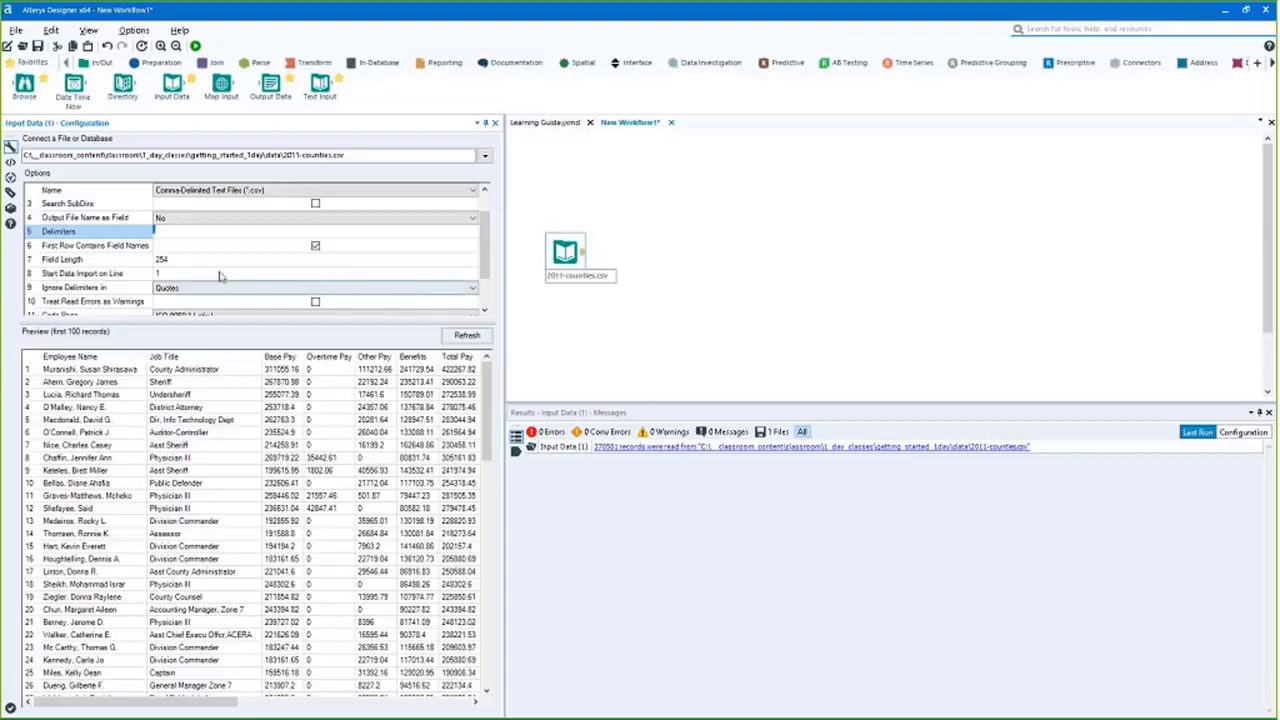
{"action": "key", "text": "Tab"}
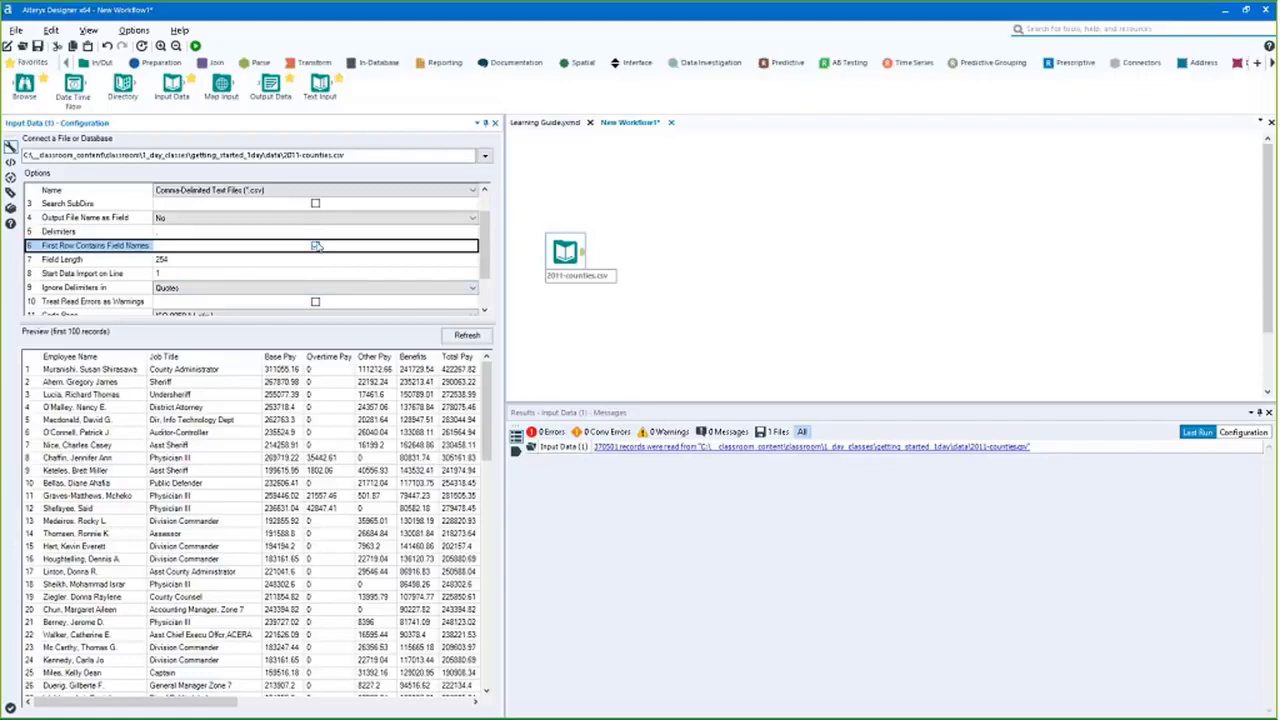
{"action": "left_click", "coordinate": [315, 245]}
Set Output File Name as Field to Full Path, run the workflow and check the FileName column in the results
{"action": "left_click", "coordinate": [77, 222]}
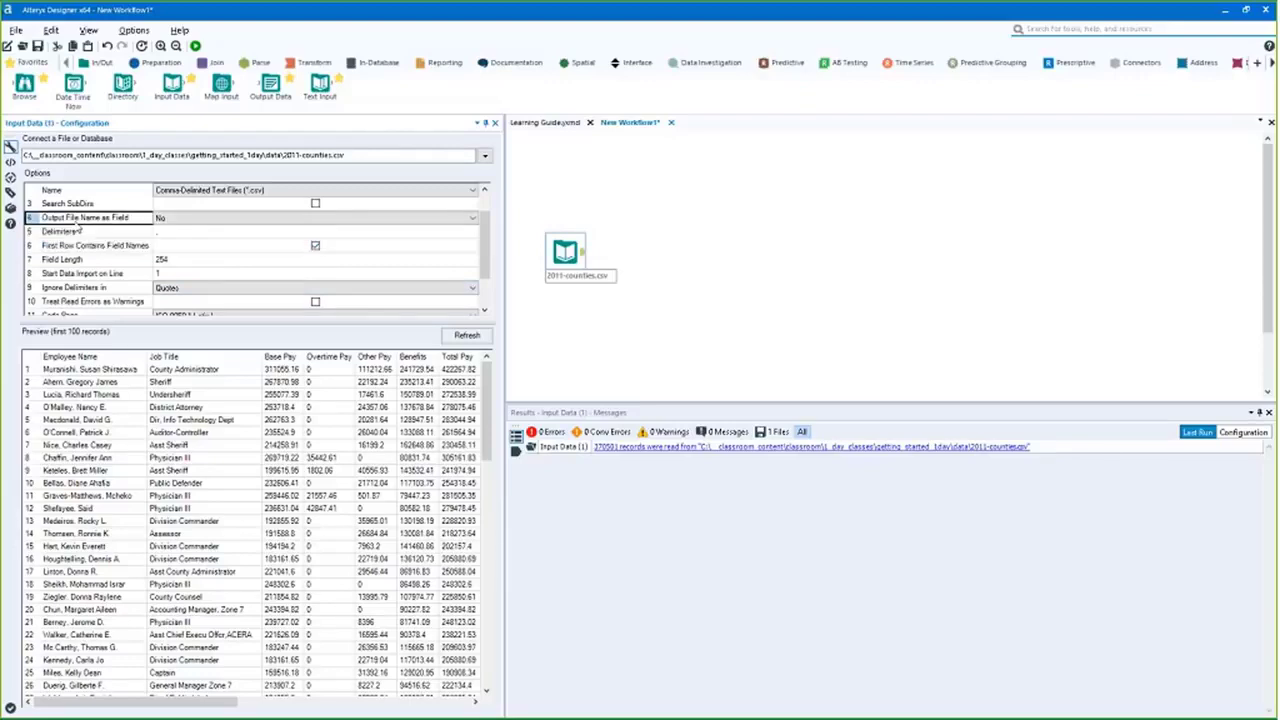
{"action": "left_click", "coordinate": [175, 218]}
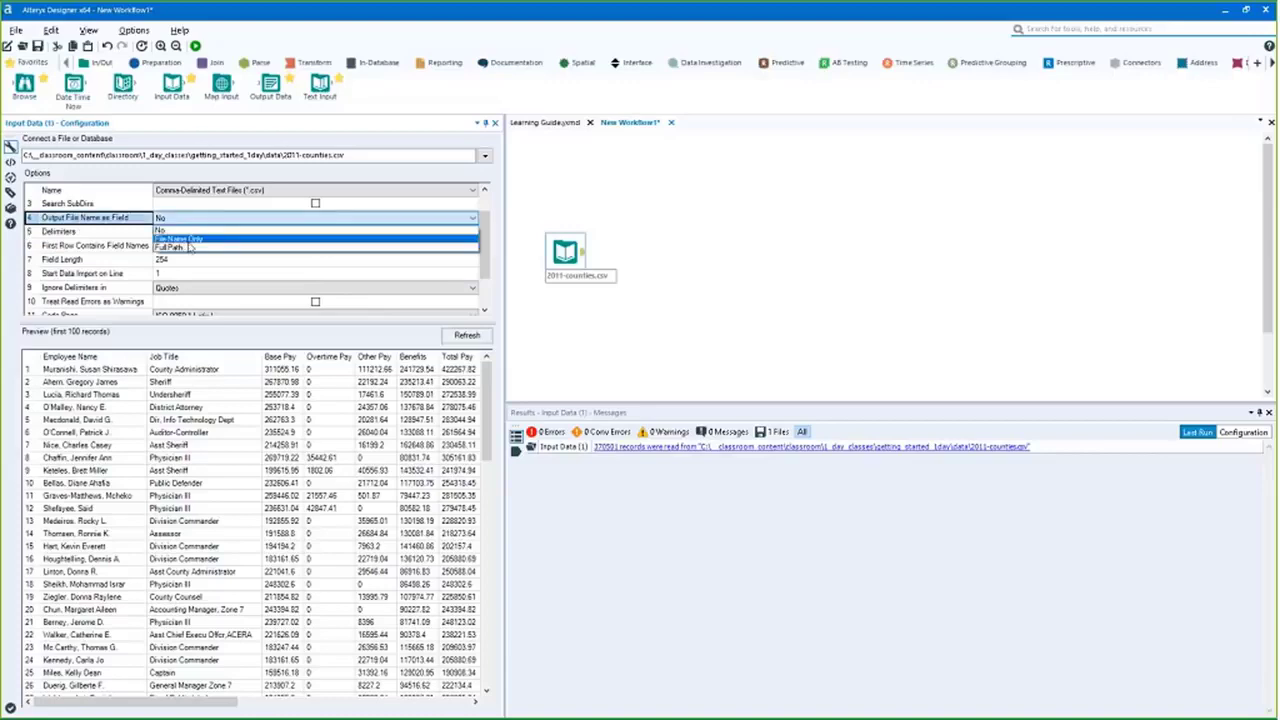
{"action": "left_click", "coordinate": [178, 247]}
{"action": "left_click", "coordinate": [196, 47]}
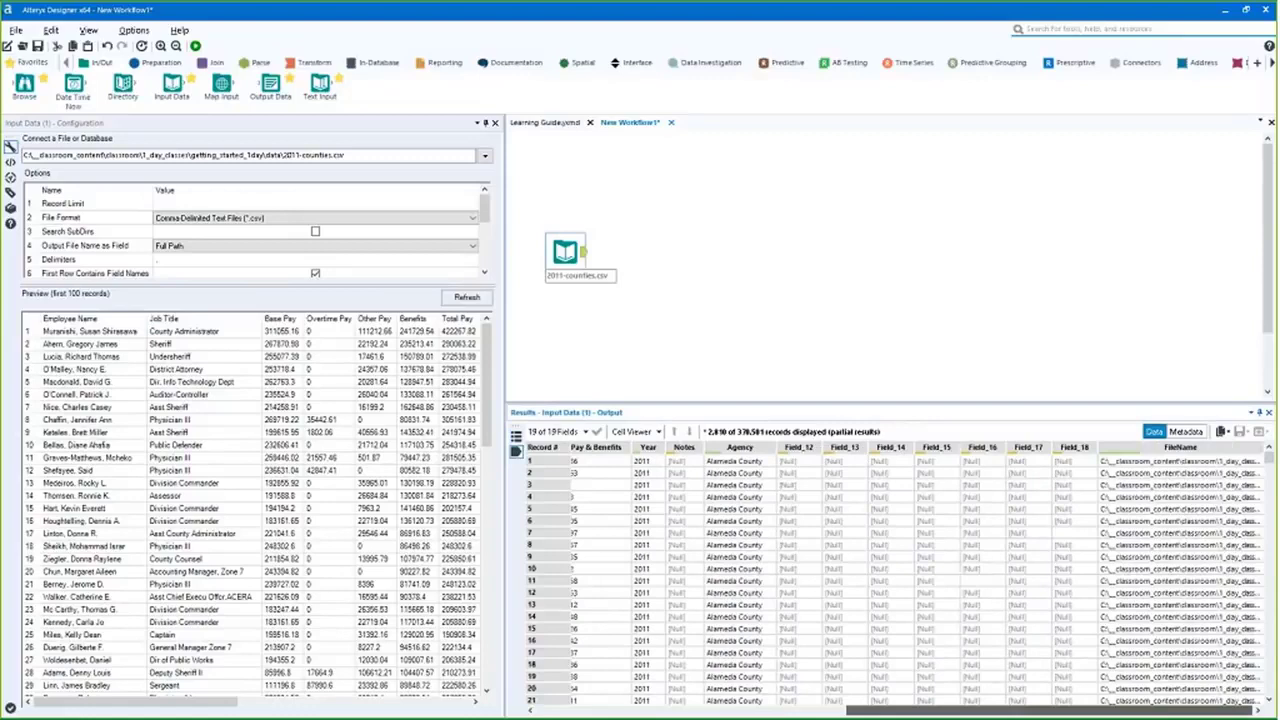
{"action": "left_click_drag", "start_coordinate": [1113, 461], "coordinate": [1113, 473]}
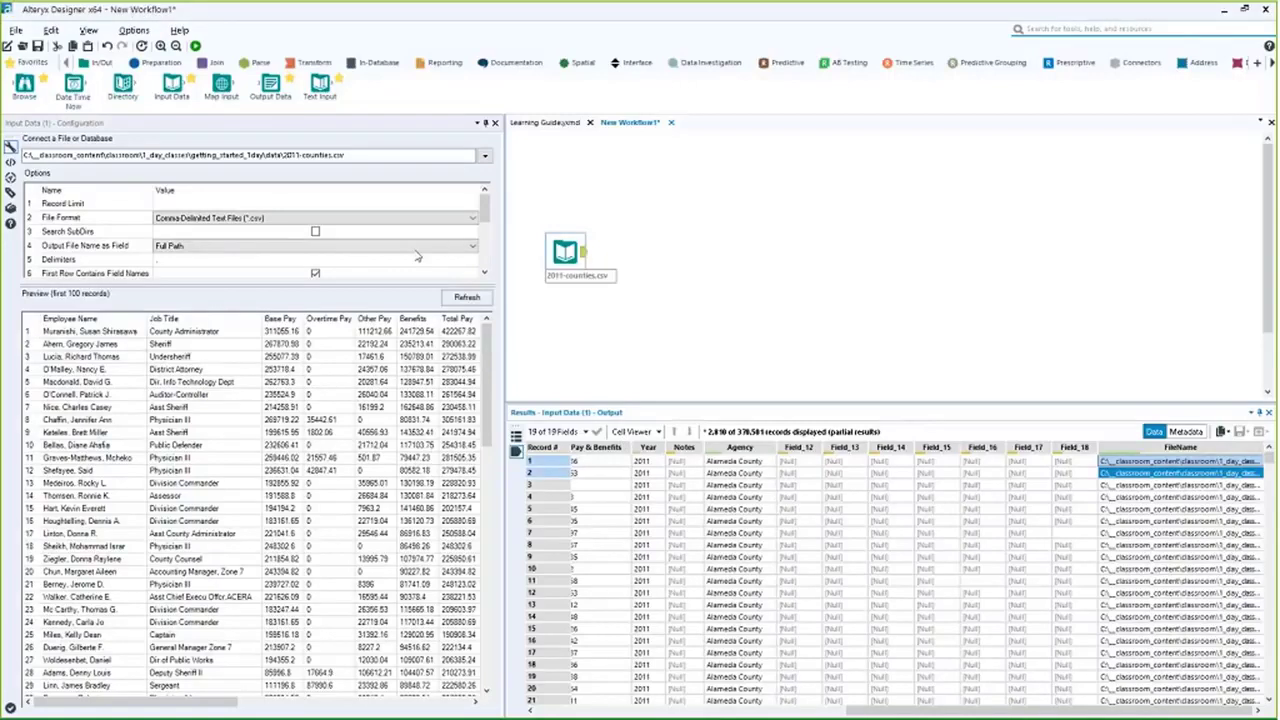
Examine the remaining Input Data options, including Field Length, the Ignore Delimiters in choices, Treat Read Errors as Warnings and Code Page
{"action": "scroll", "coordinate": [408, 252], "scroll_direction": "down", "scroll_amount": 1}
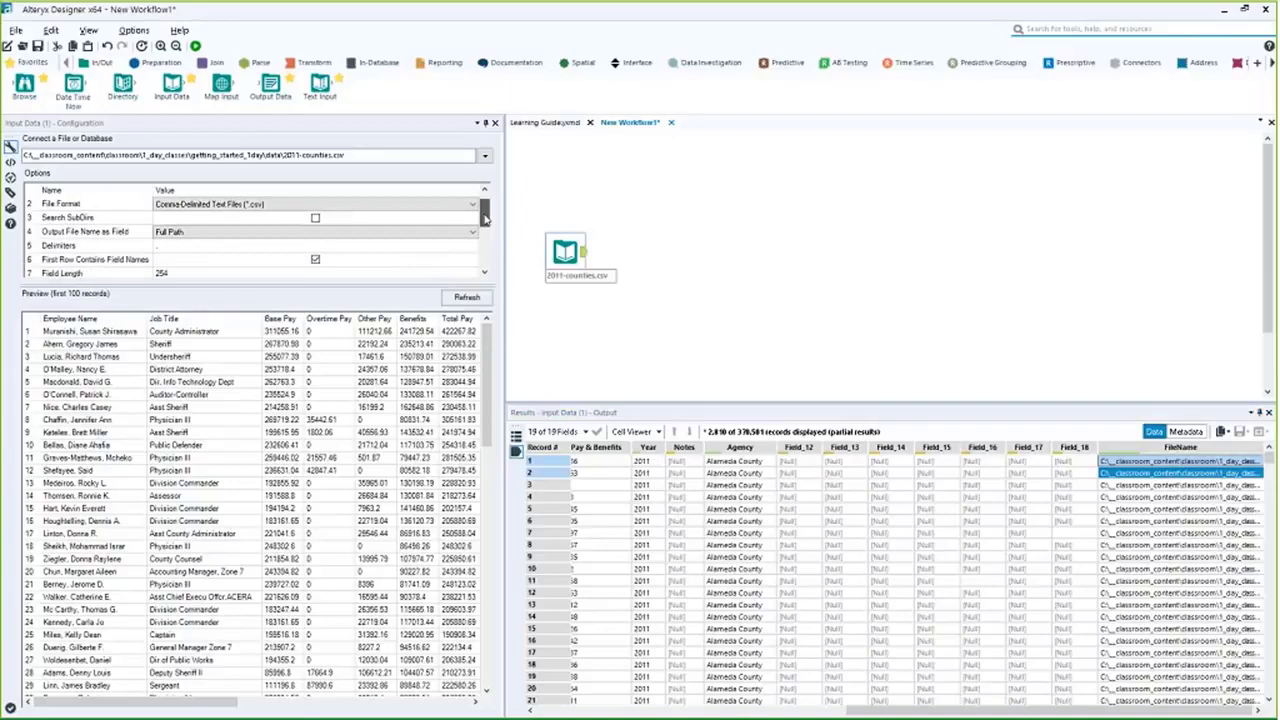
{"action": "scroll", "coordinate": [408, 252], "scroll_direction": "down", "scroll_amount": 1}
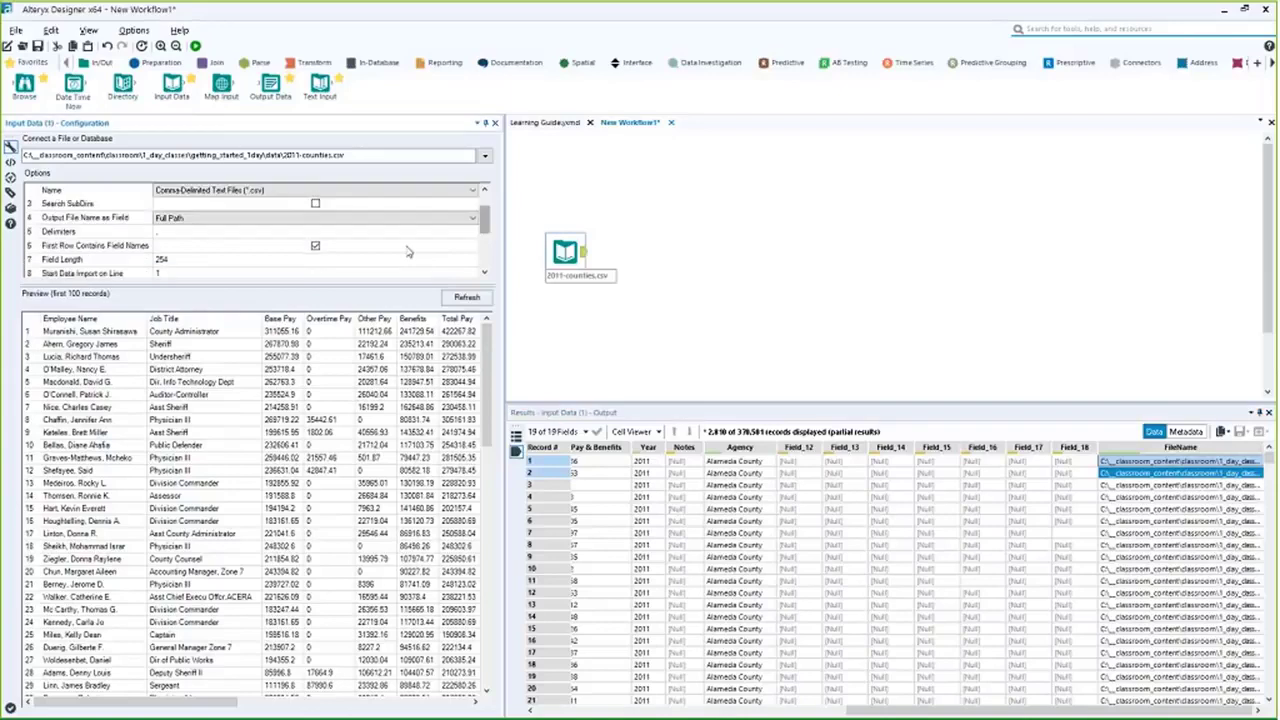
{"action": "left_click", "coordinate": [178, 261]}
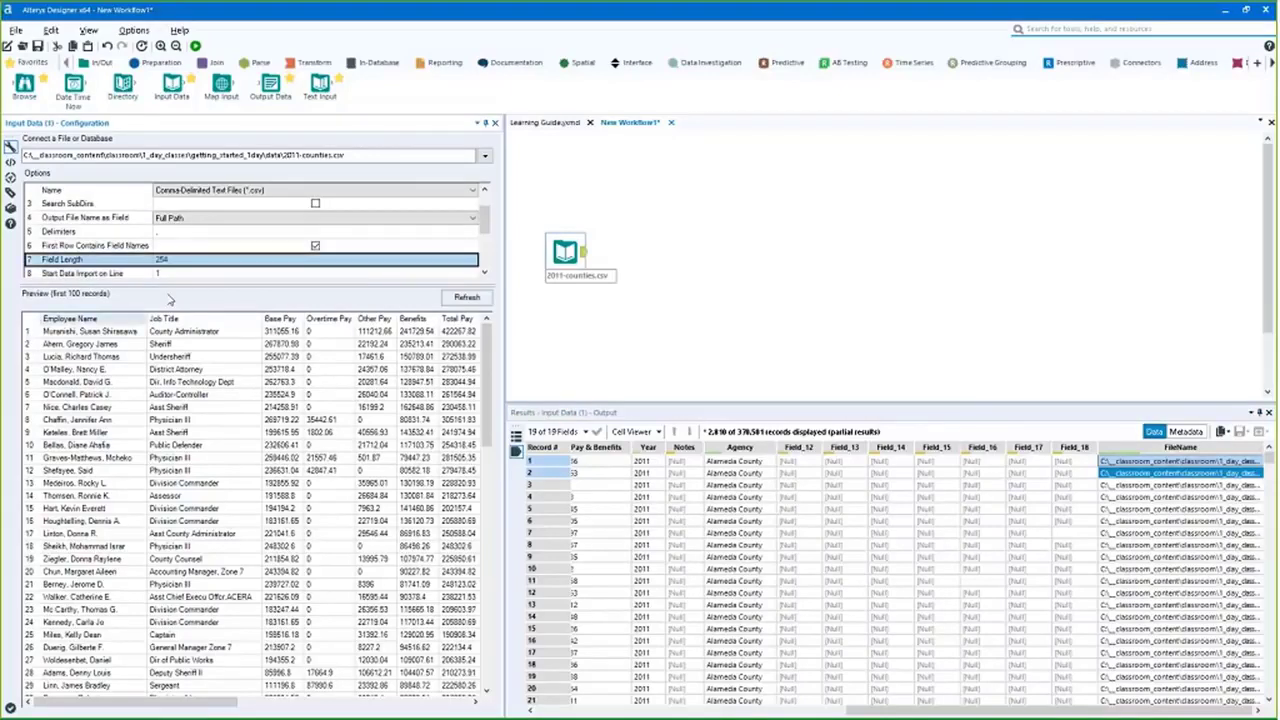
{"action": "left_click_drag", "start_coordinate": [170, 298], "coordinate": [163, 343]}
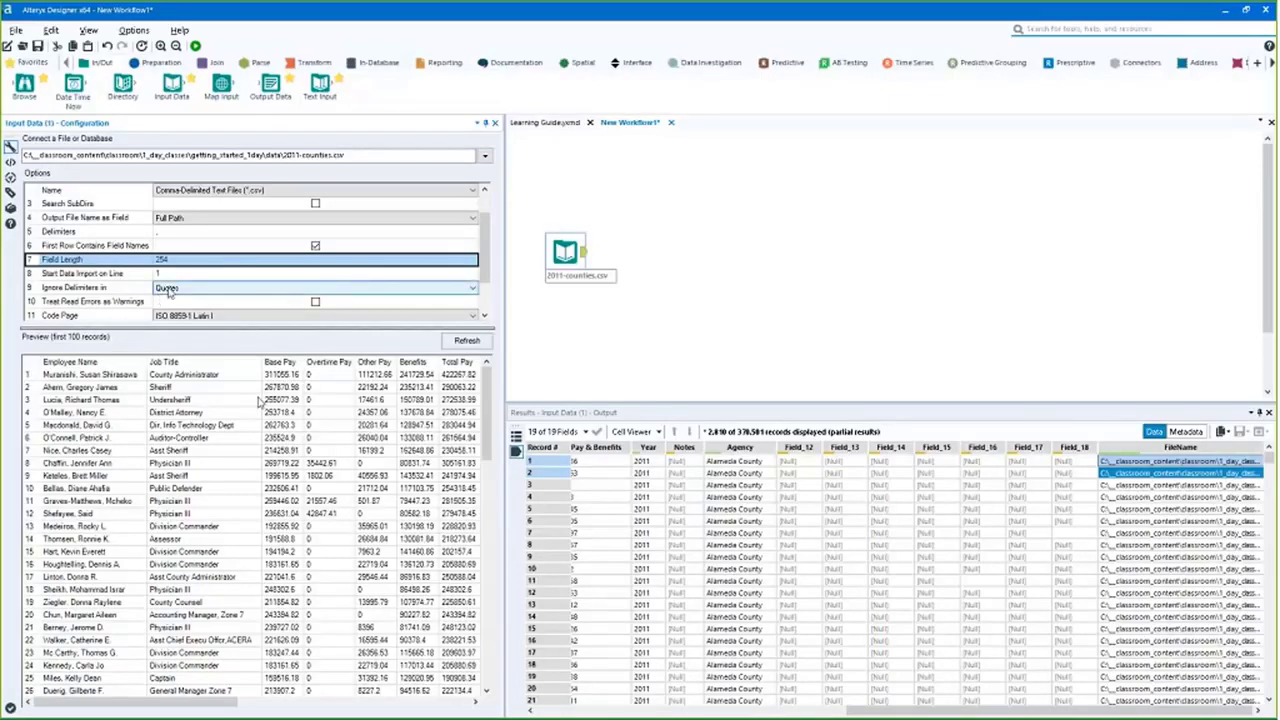
{"action": "left_click", "coordinate": [167, 289]}
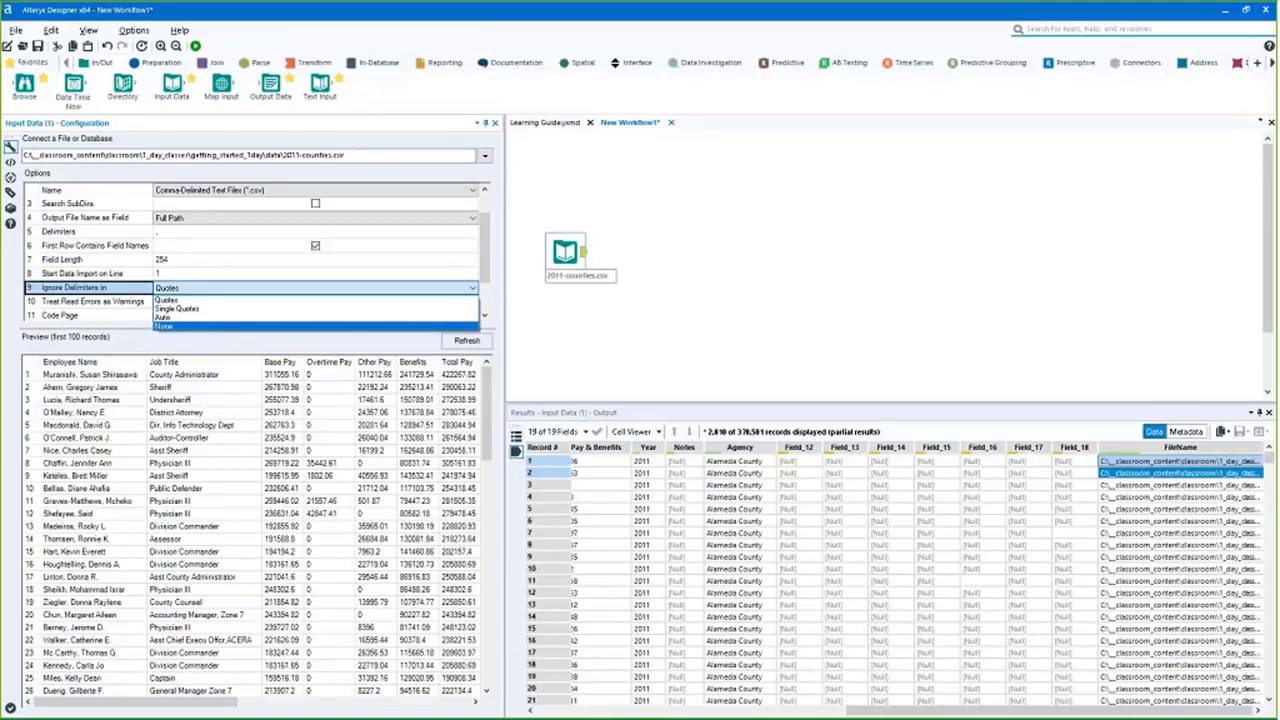
{"action": "left_click", "coordinate": [488, 265]}
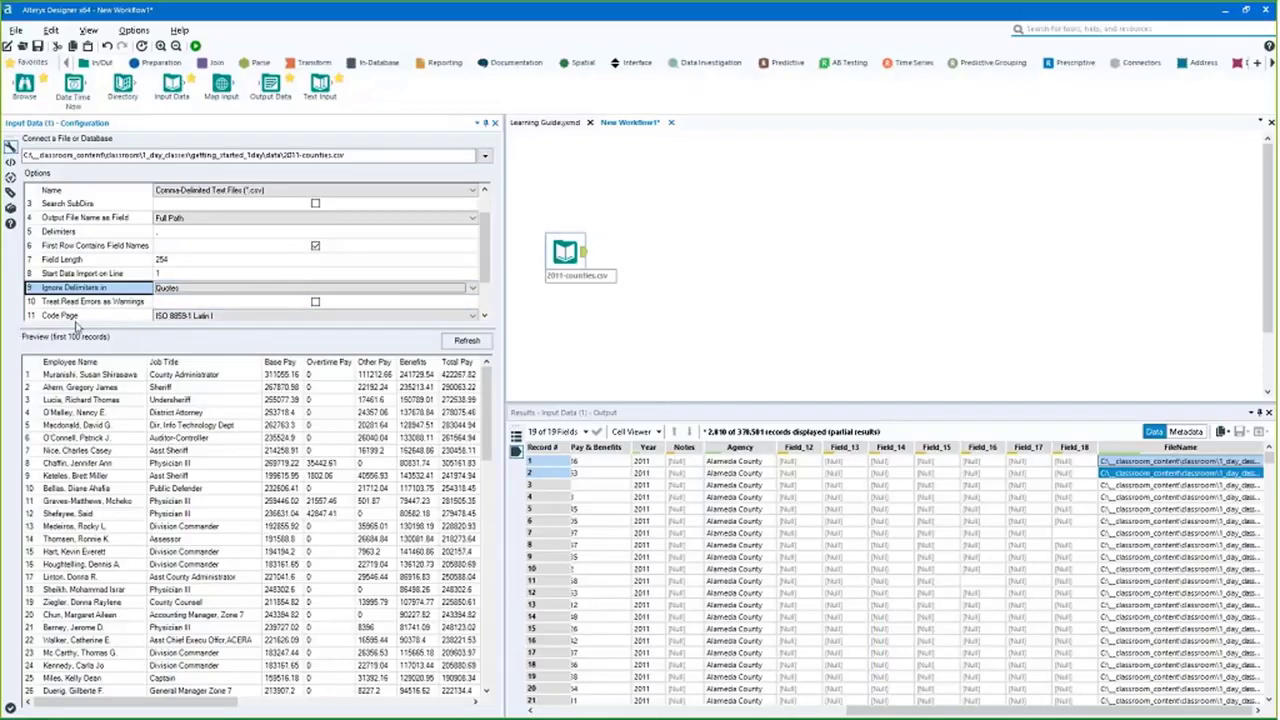
{"action": "left_click_drag", "start_coordinate": [487, 265], "coordinate": [172, 297]}
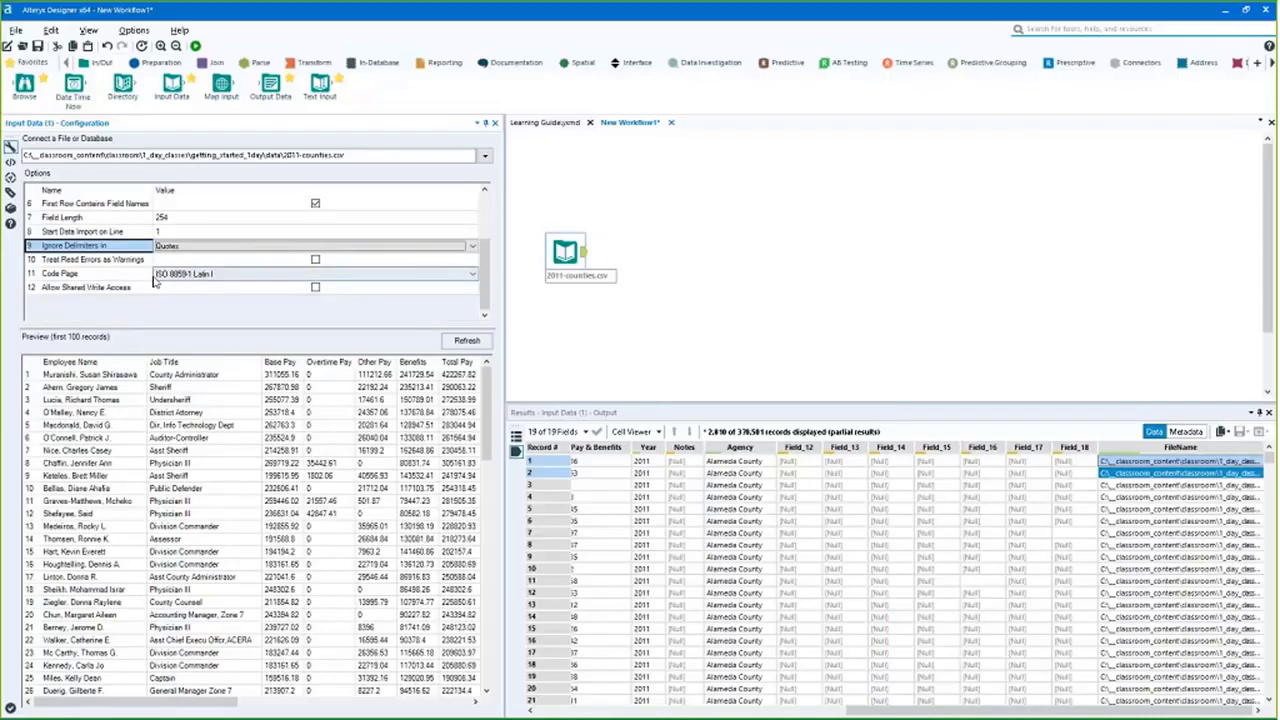
{"action": "scroll", "coordinate": [155, 281], "scroll_direction": "up", "scroll_amount": 3}
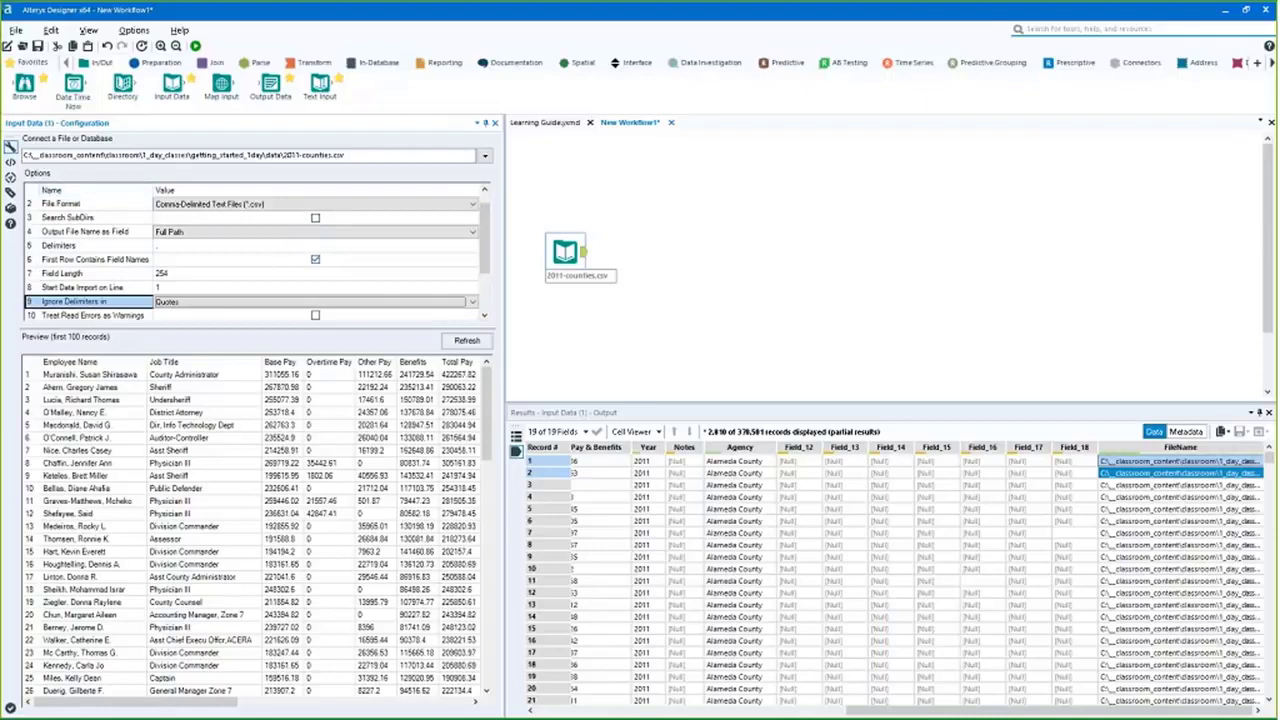
Move the Input Data tool up slightly, find the Comment tool and place it below the Input Data tool
{"action": "left_click_drag", "start_coordinate": [553, 267], "coordinate": [569, 243]}
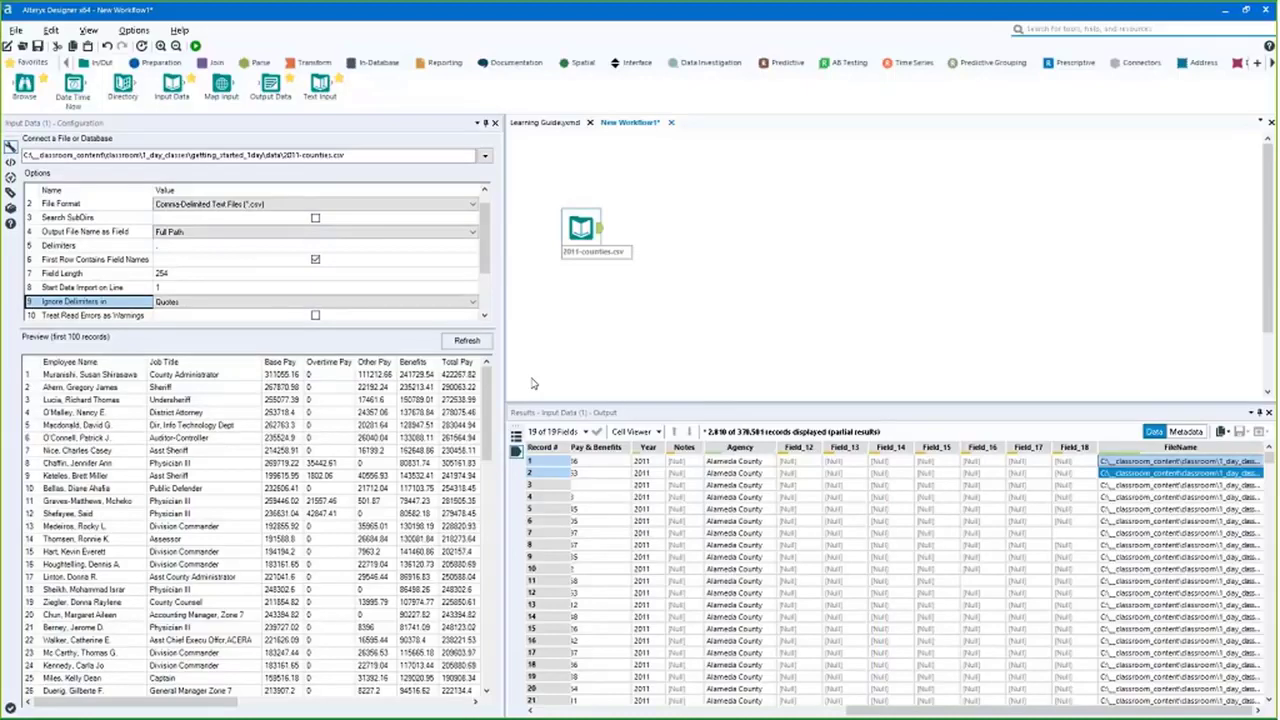
{"action": "left_click", "coordinate": [1163, 30]}
{"action": "type", "text": "com"}
{"action": "type", "text": "ect"}
{"action": "left_click", "coordinate": [533, 383]}
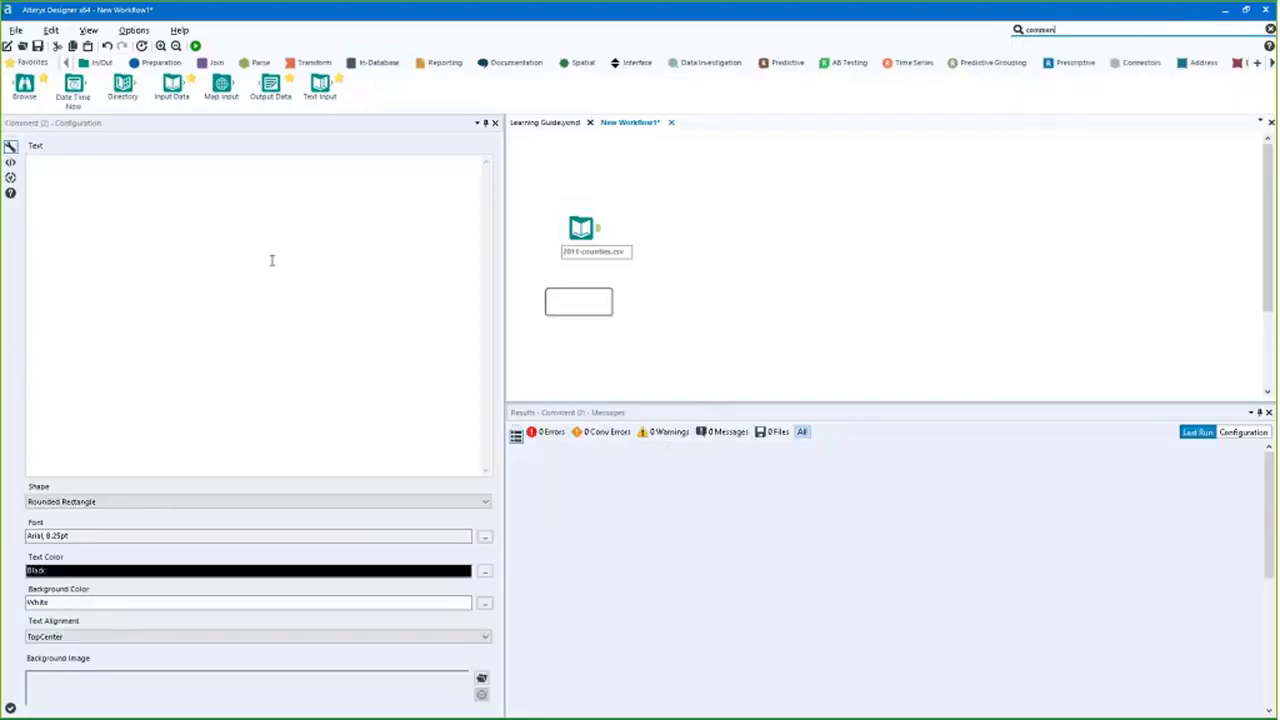
Enter the comment text "? - 1 character" and "* - many characters" on two separate lines
{"action": "left_click", "coordinate": [339, 240]}
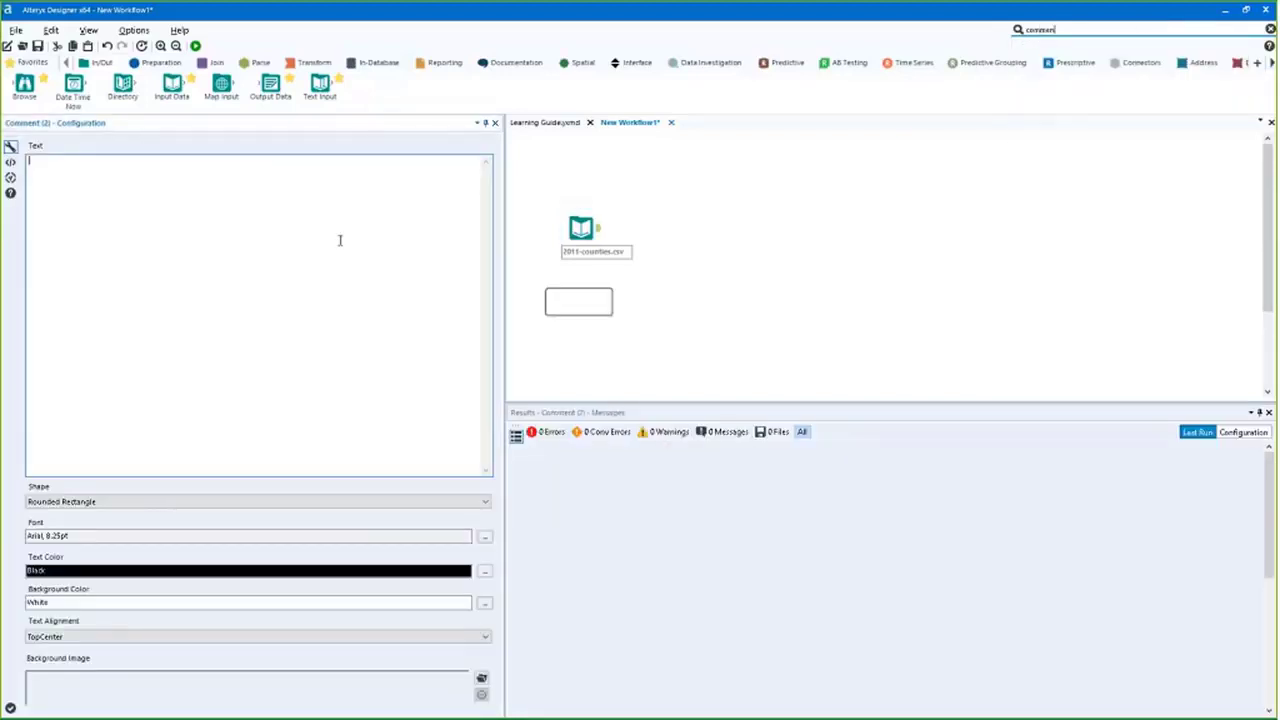
{"action": "type", "text": "7 - 1 dharacter"}
{"action": "key", "text": "Return"}
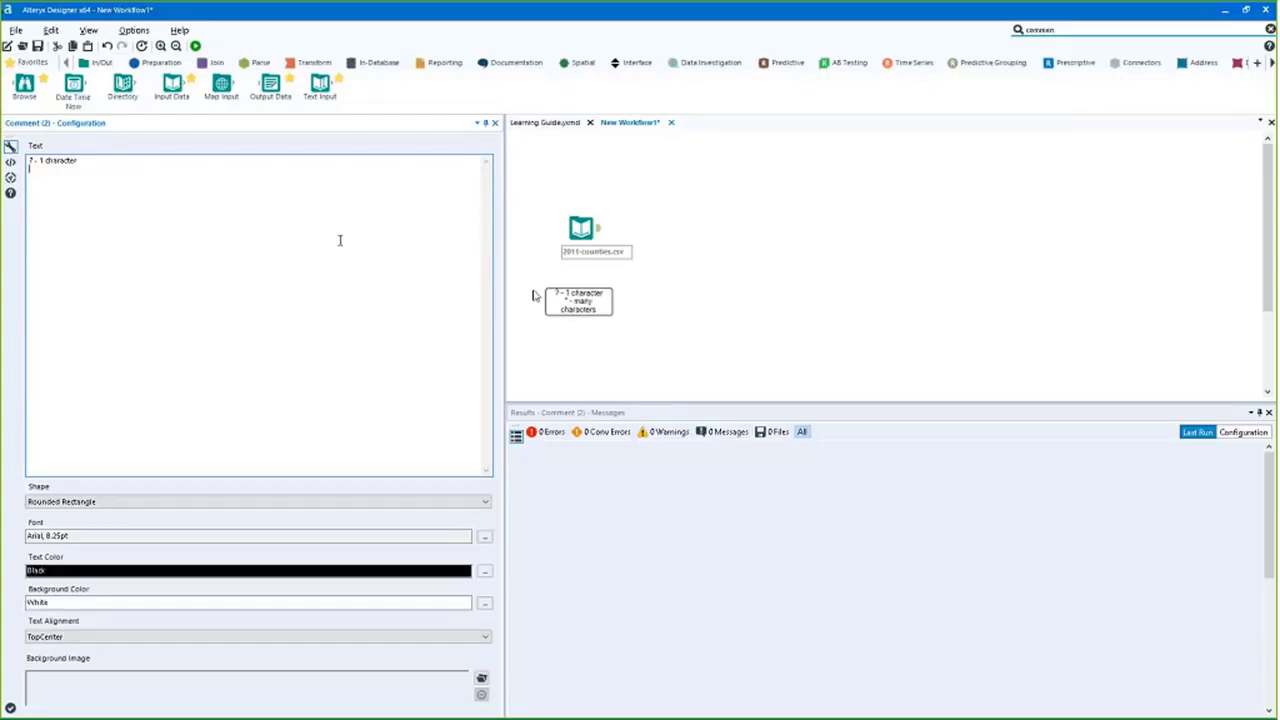
Widen the comment box so each wildcard note fits on one line, and run the workflow
{"action": "left_click", "coordinate": [578, 302]}
{"action": "scroll", "coordinate": [619, 336], "scroll_direction": "up", "scroll_amount": 1}
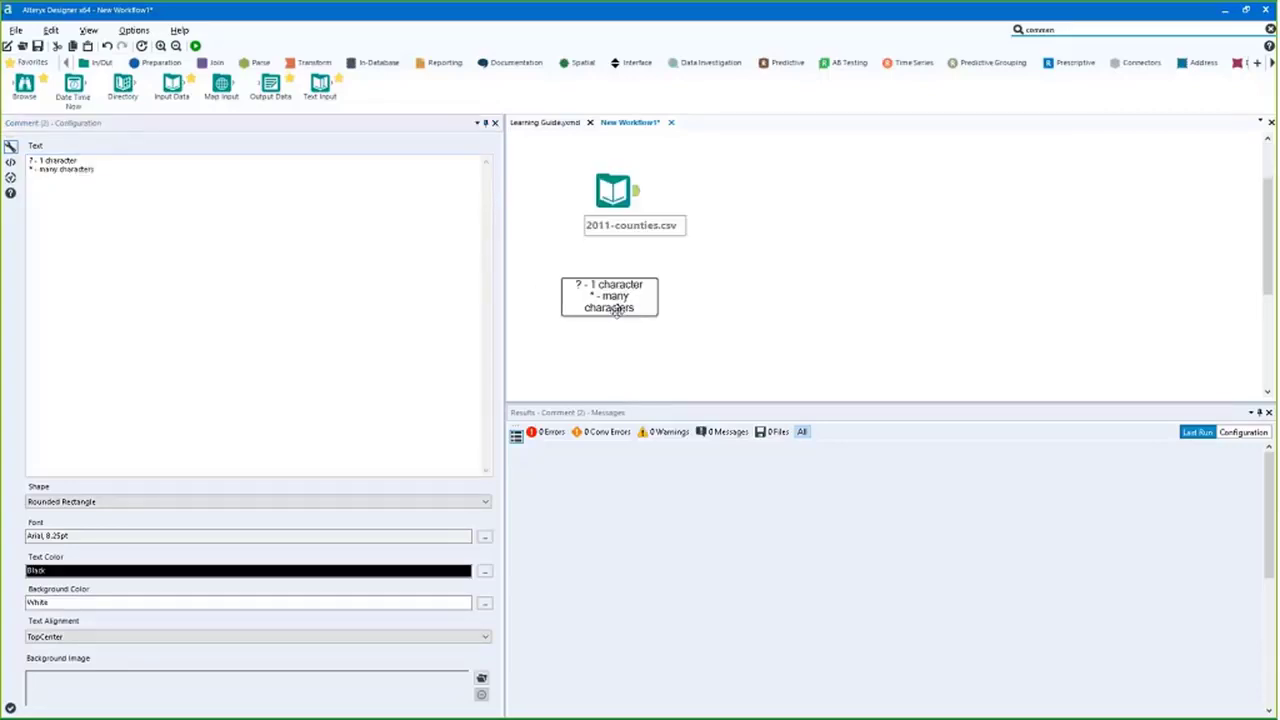
{"action": "scroll", "coordinate": [617, 311], "scroll_direction": "up", "scroll_amount": 1}
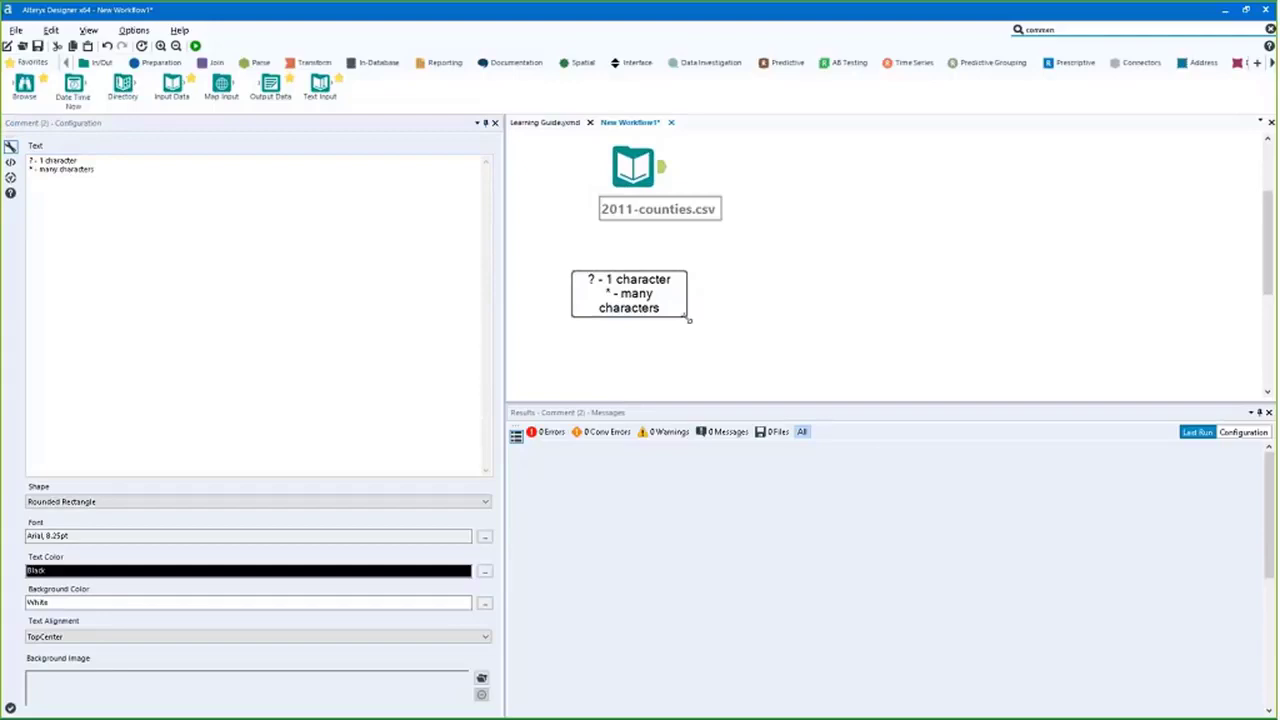
{"action": "key", "text": "ctrl+r"}
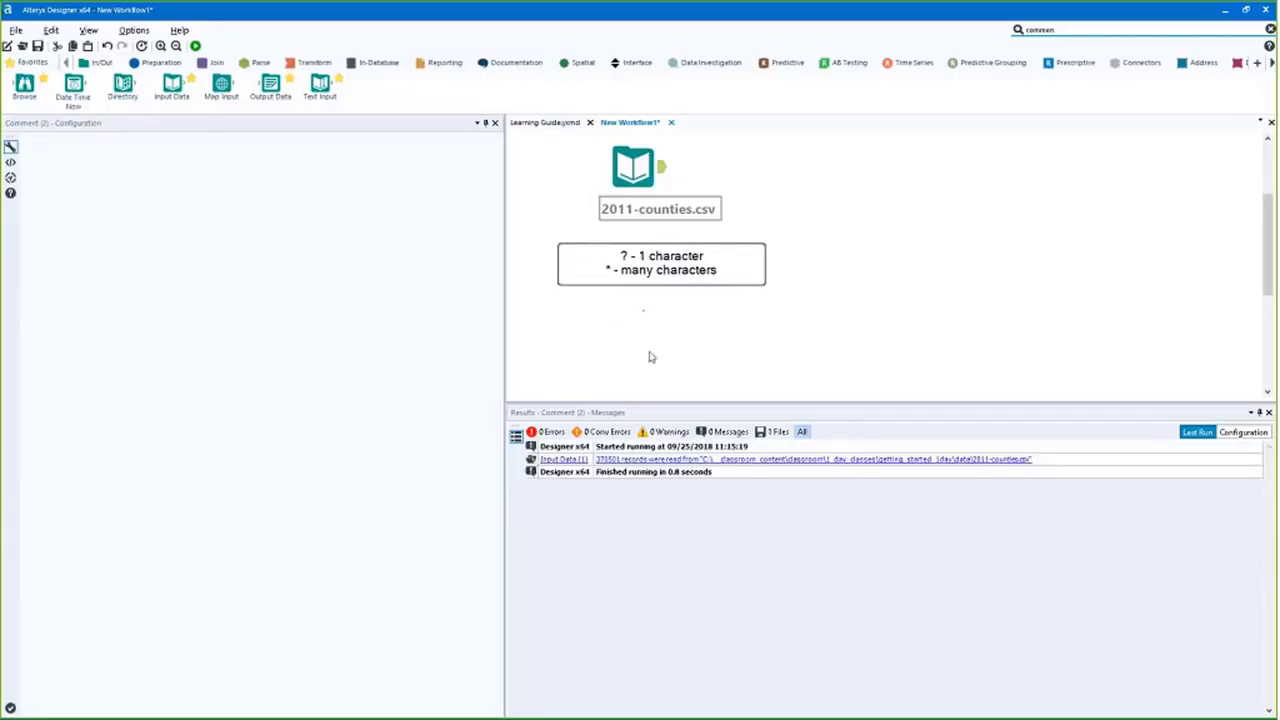
{"action": "left_click", "coordinate": [649, 357]}
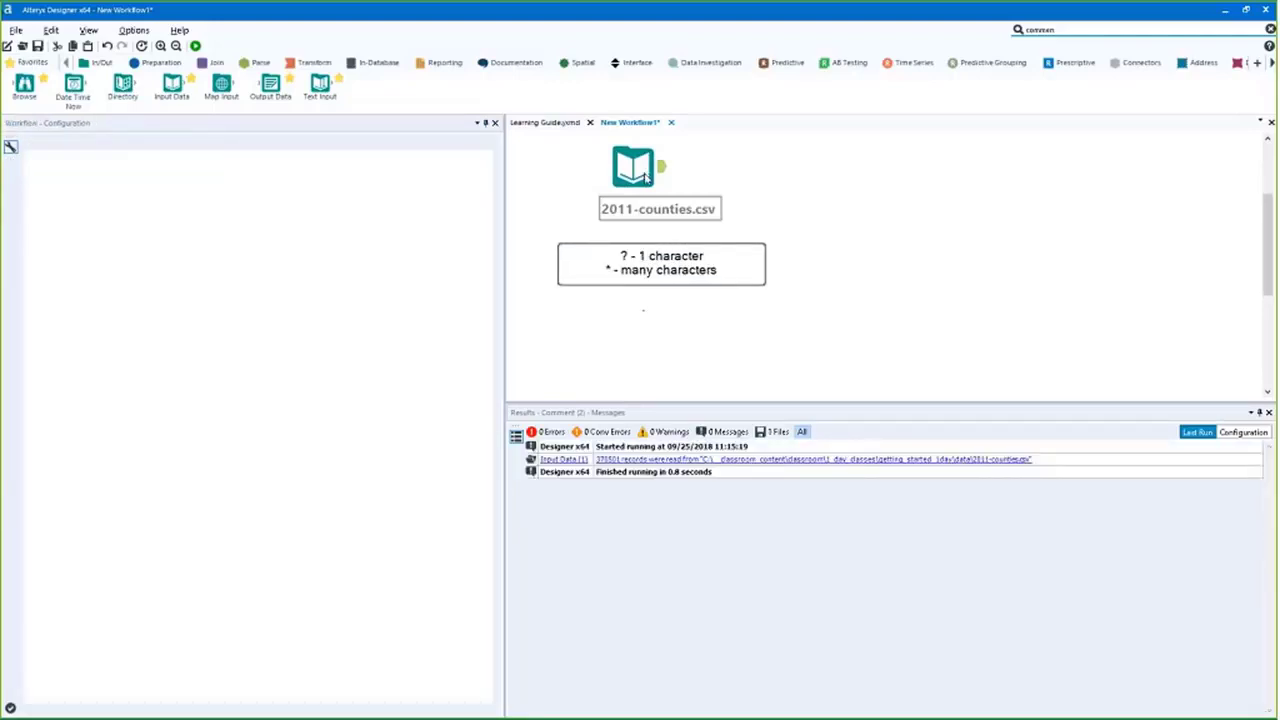
Connect the Input Data tool to the file san-francisco-2011.csv in the data folder instead of 2011-counties.csv
{"action": "left_click", "coordinate": [640, 173]}
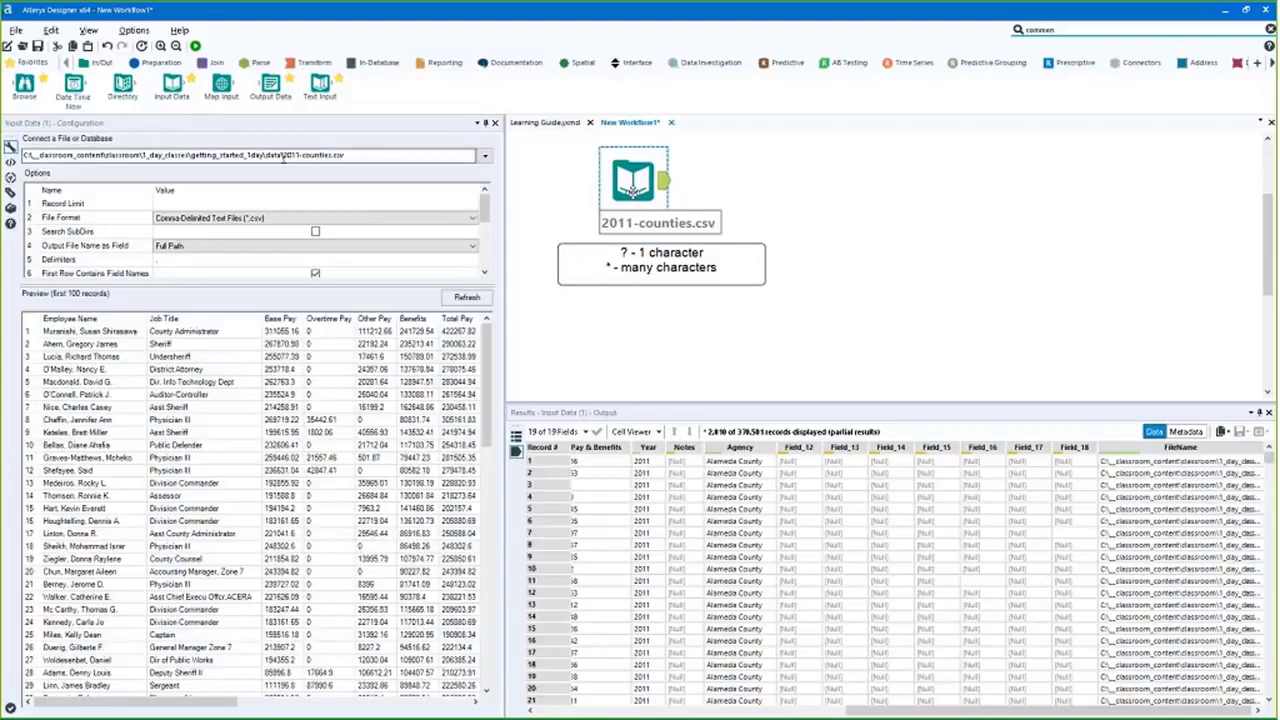
{"action": "left_click", "coordinate": [342, 155]}
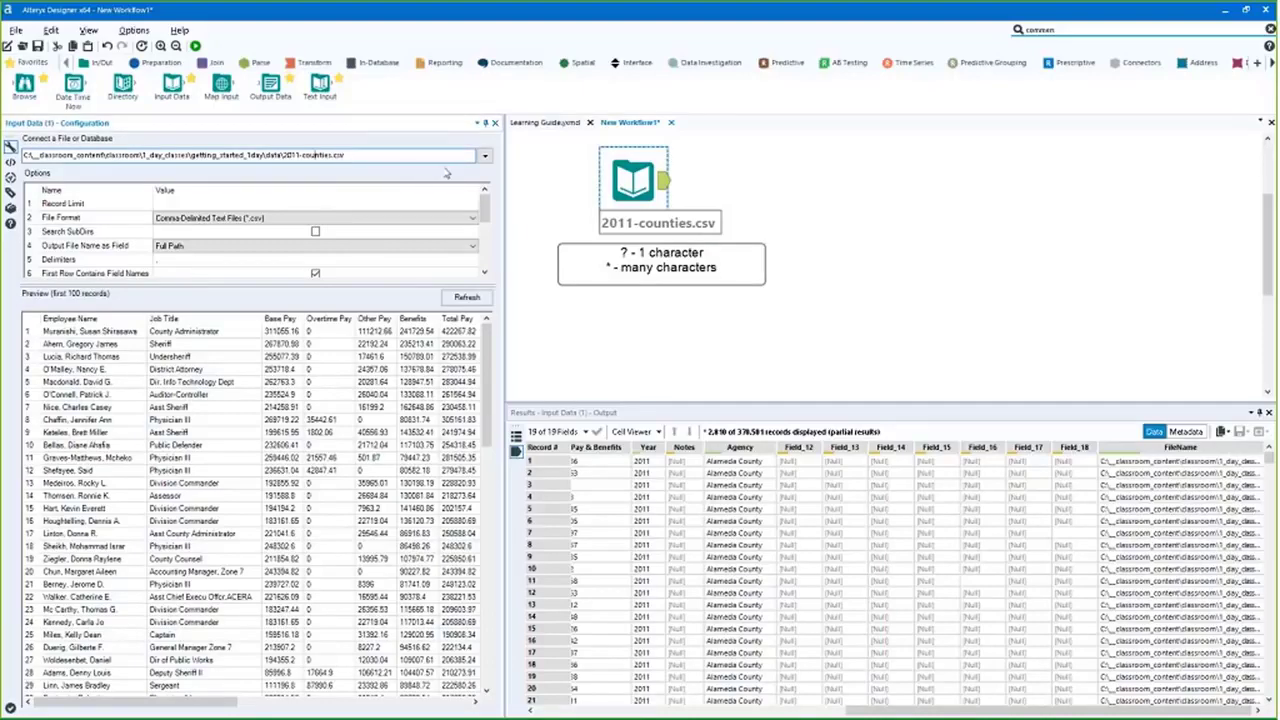
{"action": "left_click", "coordinate": [484, 155]}
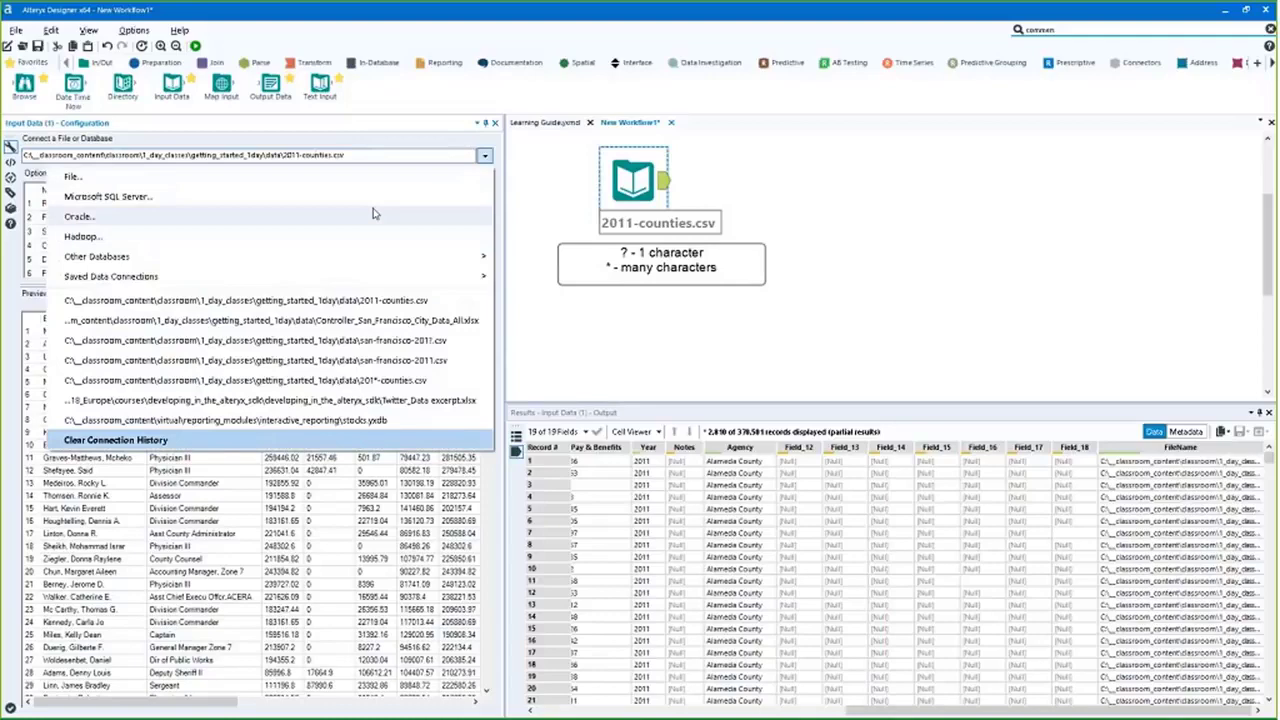
{"action": "left_click", "coordinate": [354, 183]}
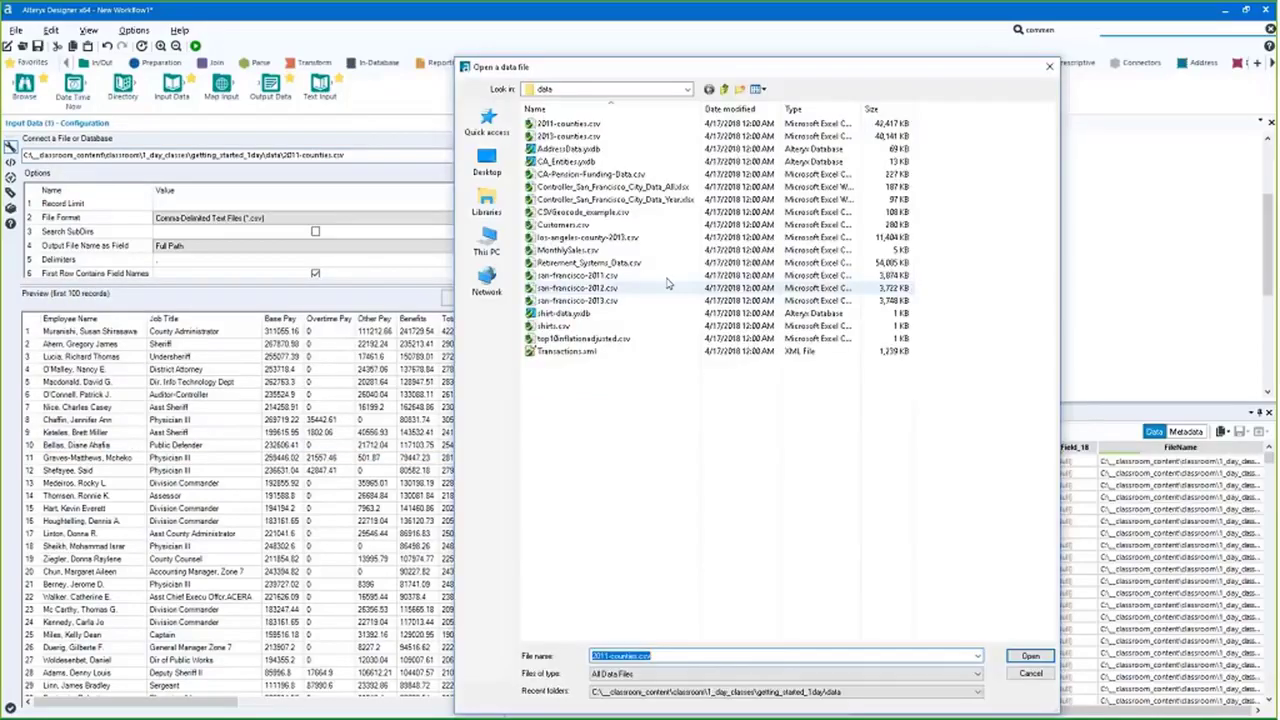
{"action": "left_click", "coordinate": [568, 313]}
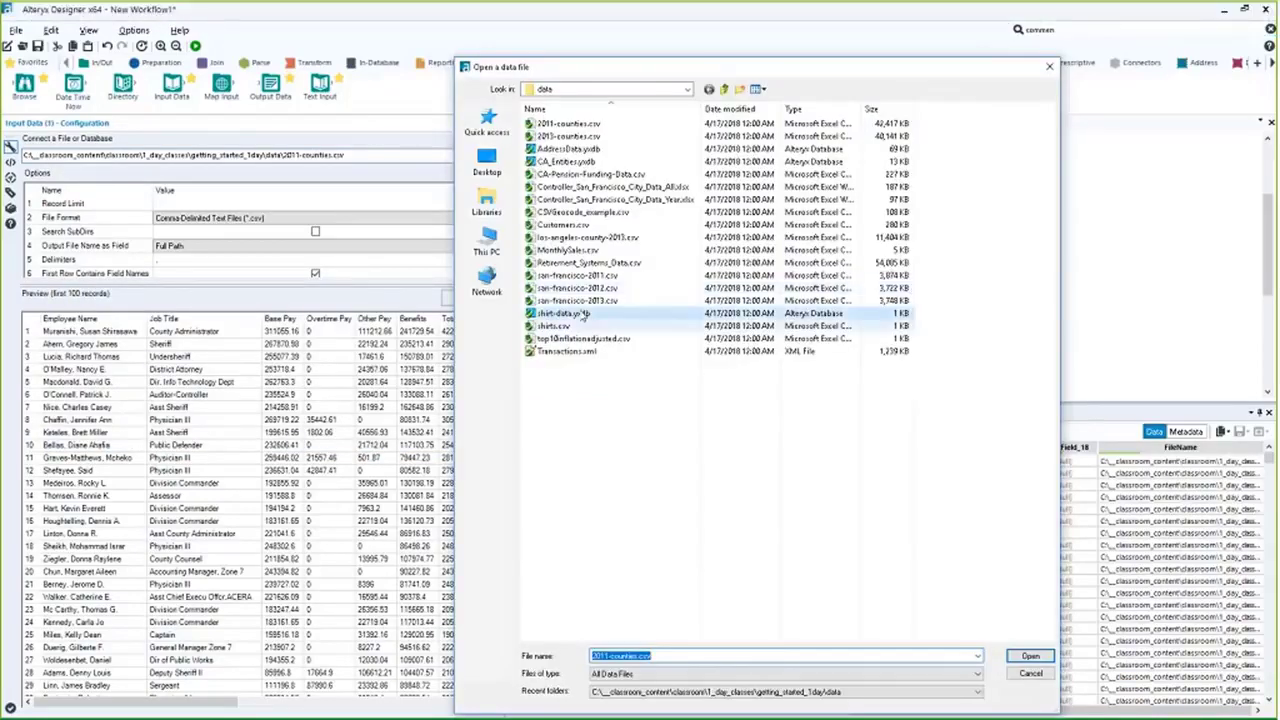
{"action": "left_click", "coordinate": [593, 367]}
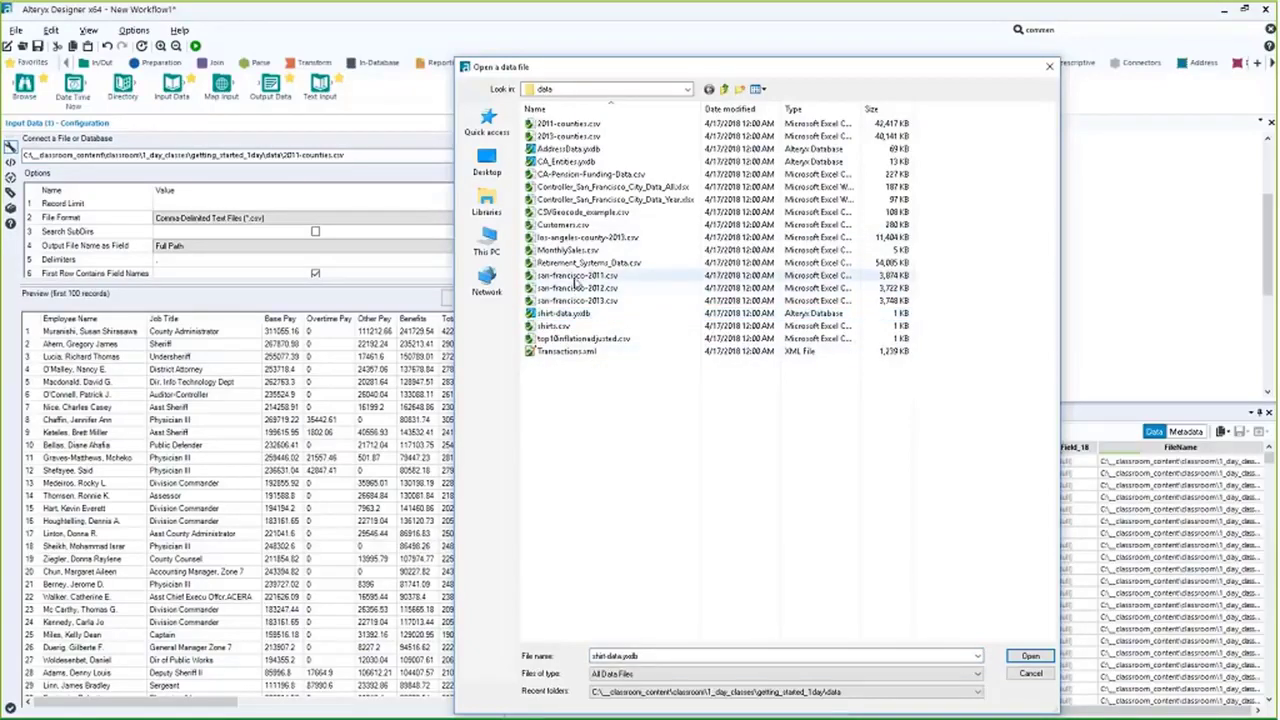
{"action": "left_click", "coordinate": [577, 300]}
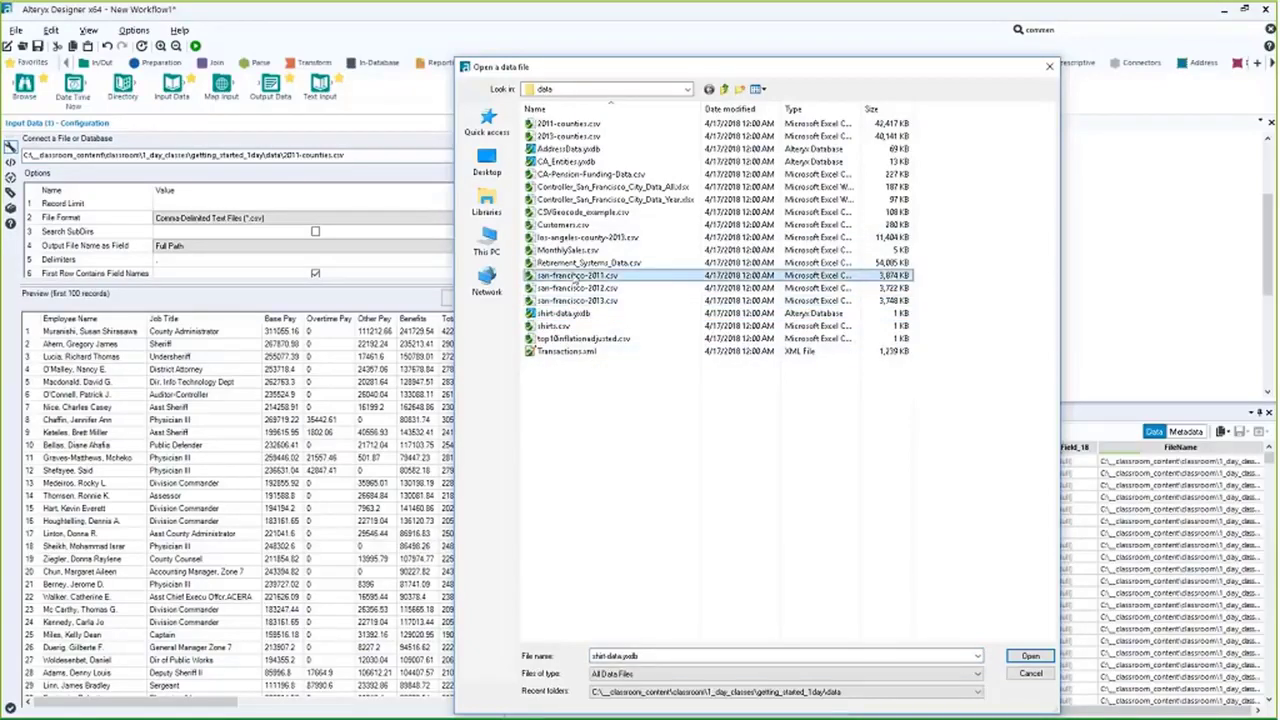
{"action": "left_click", "coordinate": [575, 276]}
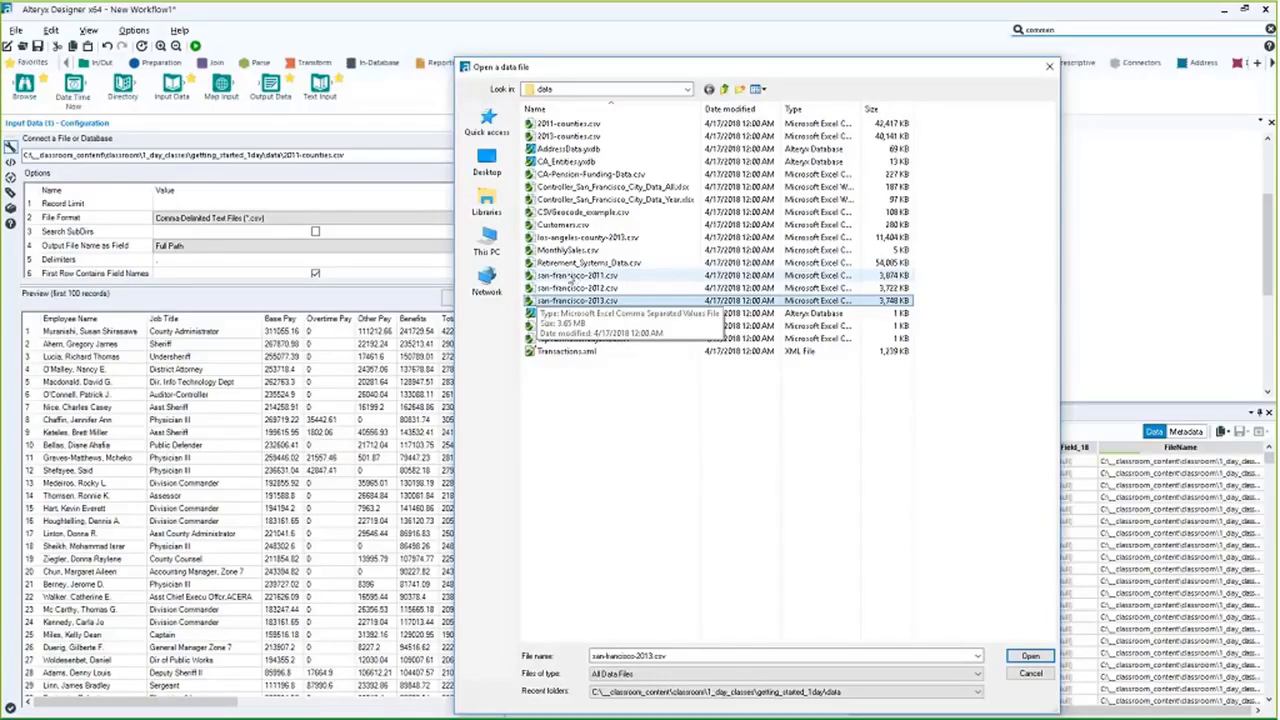
{"action": "key", "text": "Escape"}
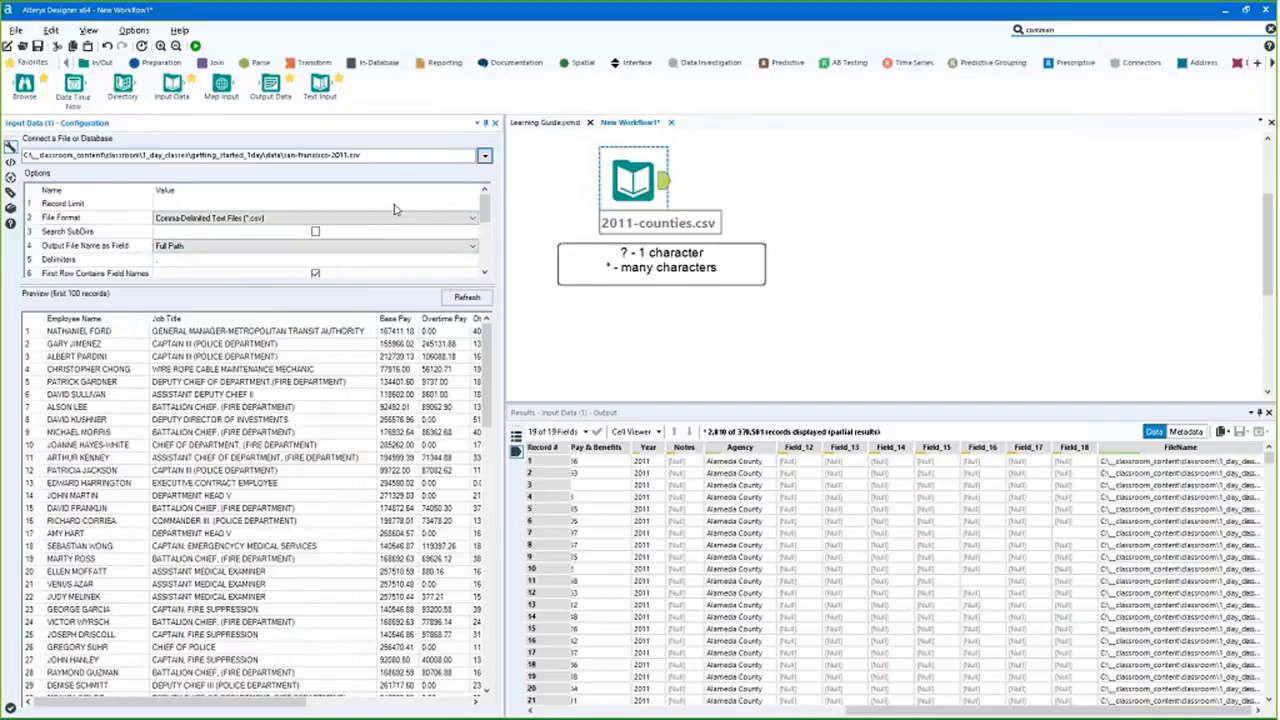
Move the comment box down so it clears the Input Data tool's file name label
{"action": "left_click", "coordinate": [737, 271]}
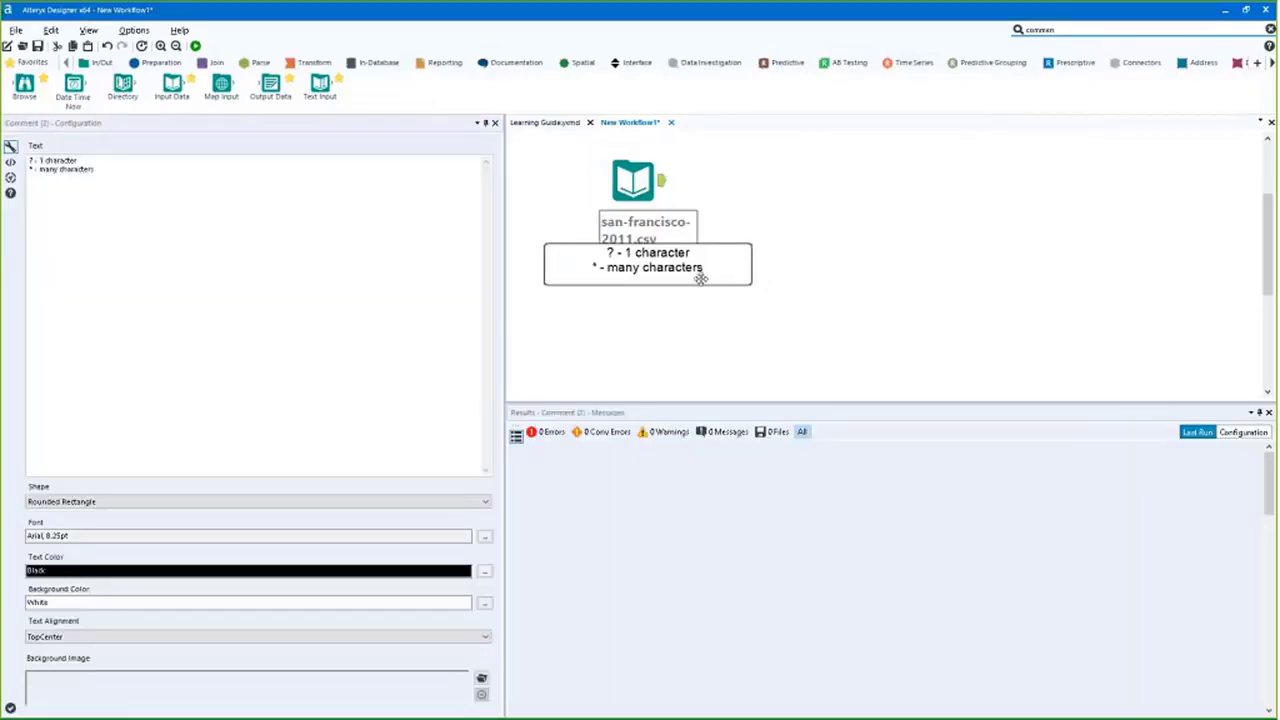
{"action": "left_click_drag", "start_coordinate": [701, 279], "coordinate": [662, 321]}
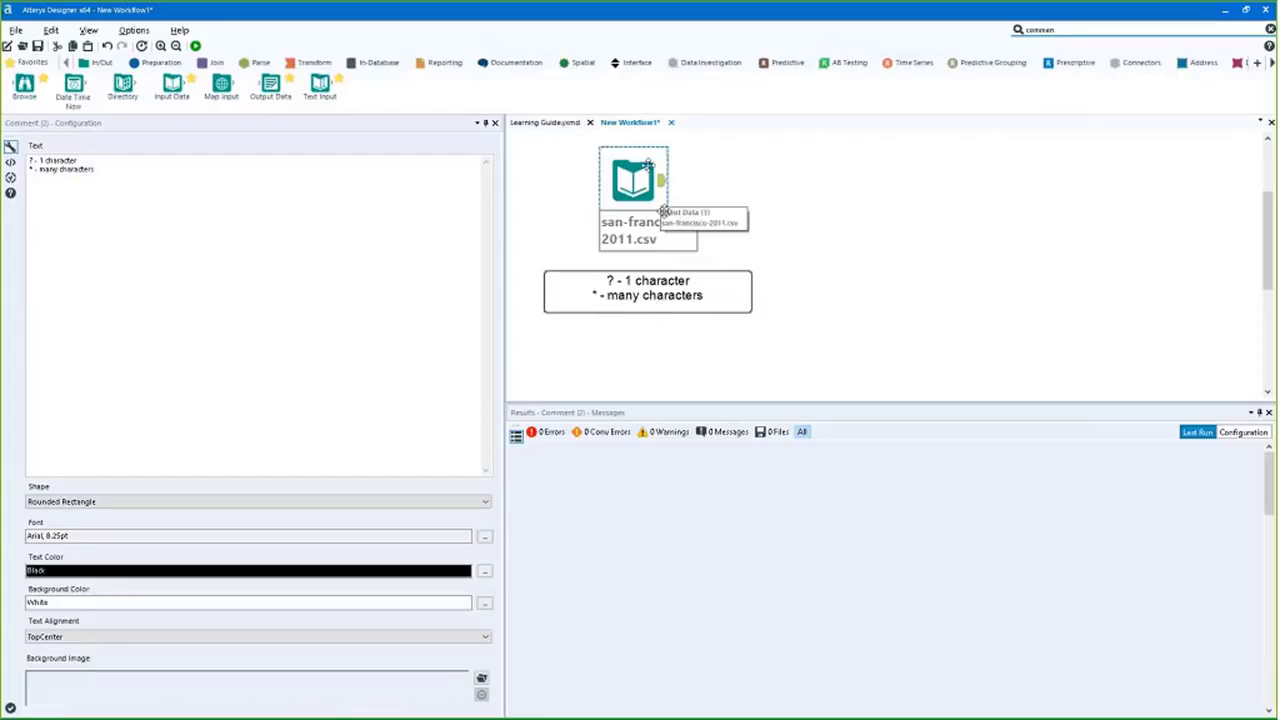
Replace the last digit of the year in the Input Data file path with ?, making the file name san-francisco-201?.csv
{"action": "left_click", "coordinate": [638, 183]}
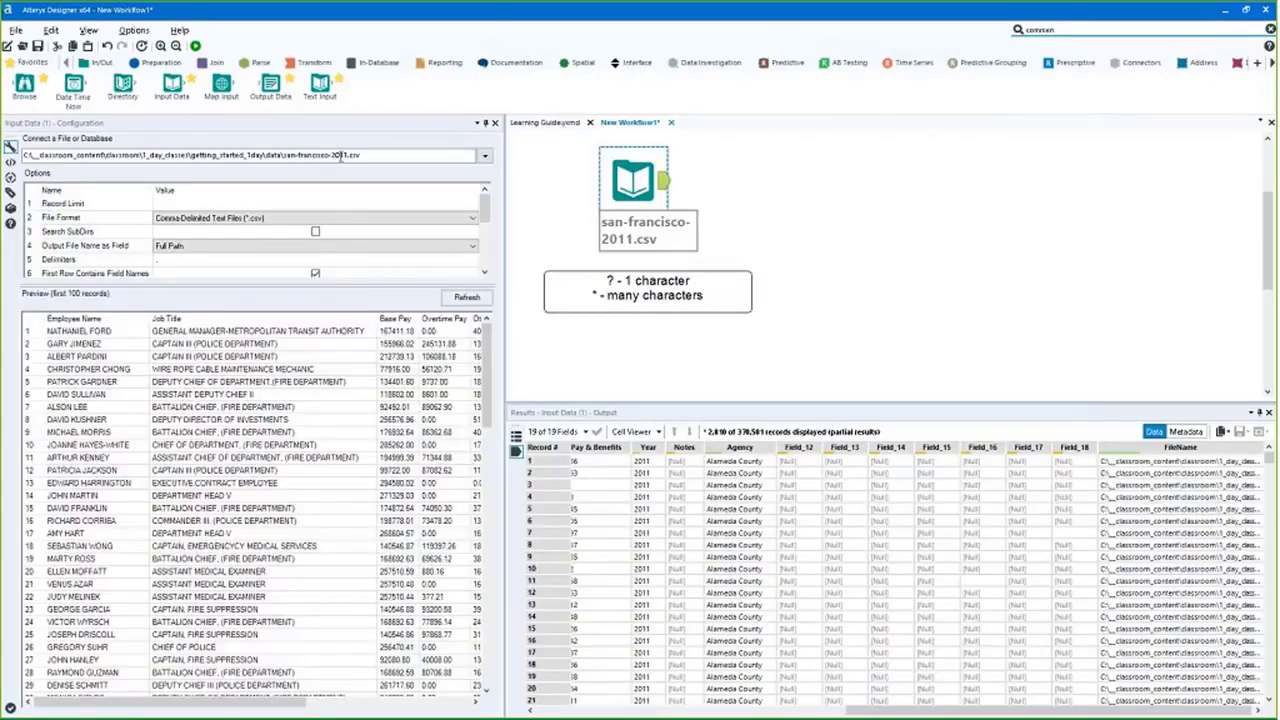
{"action": "left_click", "coordinate": [341, 156]}
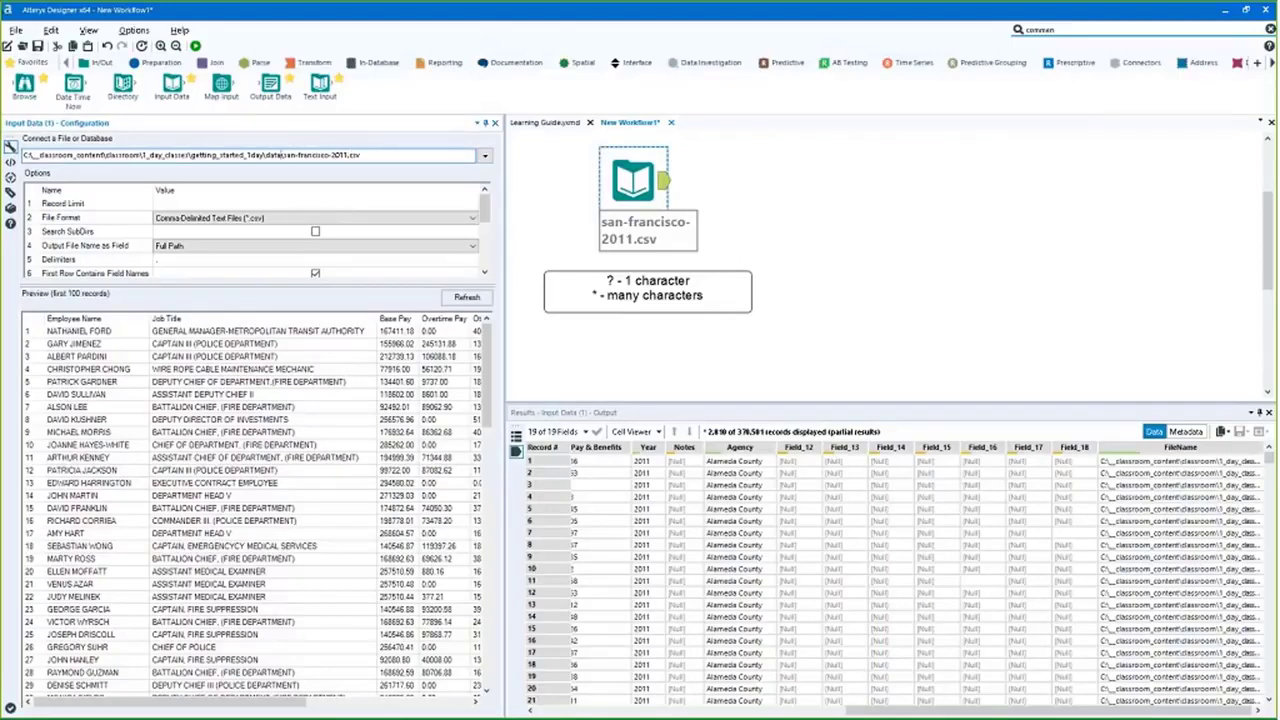
{"action": "left_click_drag", "start_coordinate": [52, 155], "coordinate": [23, 155]}
{"action": "left_click", "coordinate": [282, 155], "text": "shift"}
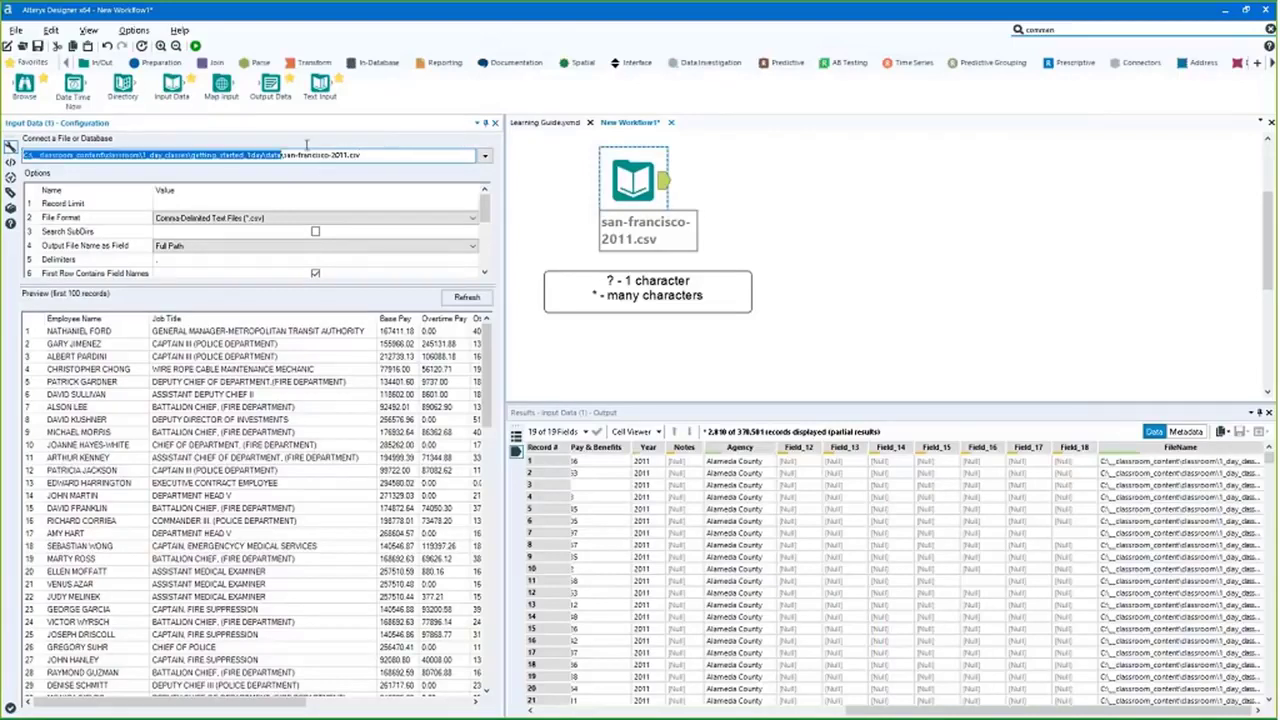
{"action": "key", "text": "shift+End"}
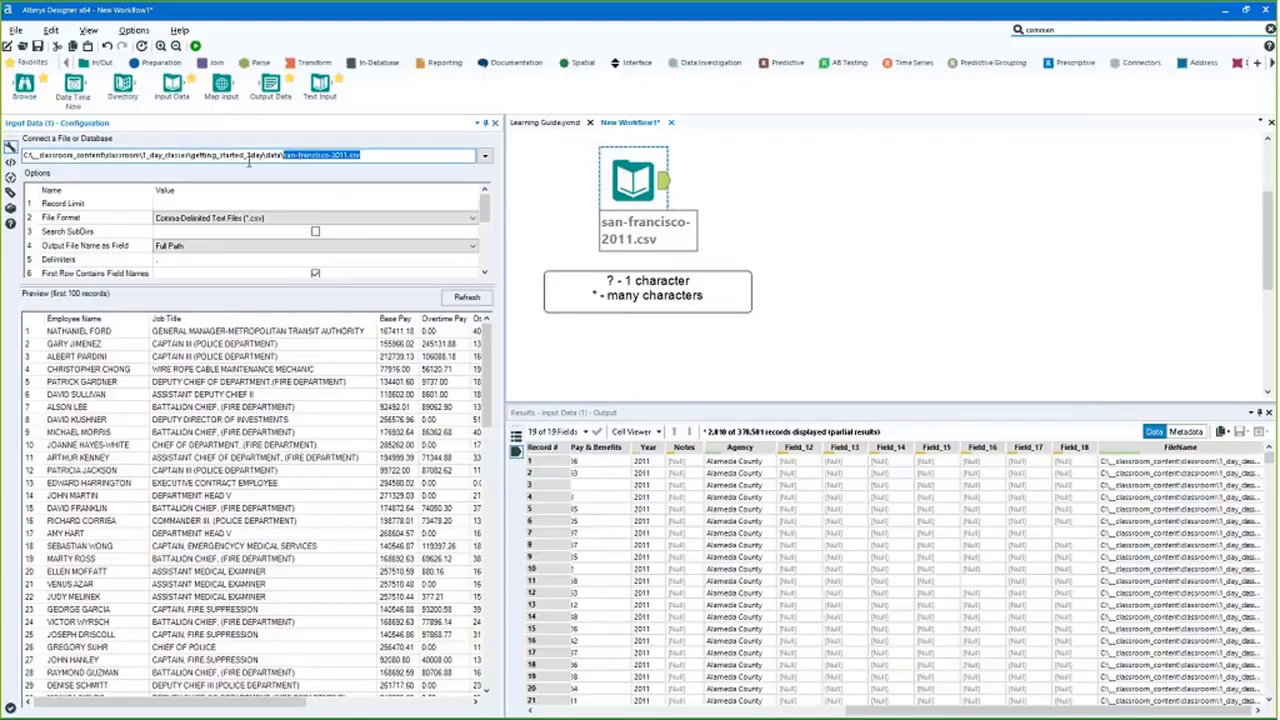
{"action": "left_click", "coordinate": [347, 155]}
{"action": "left_click_drag", "start_coordinate": [343, 155], "coordinate": [347, 155]}
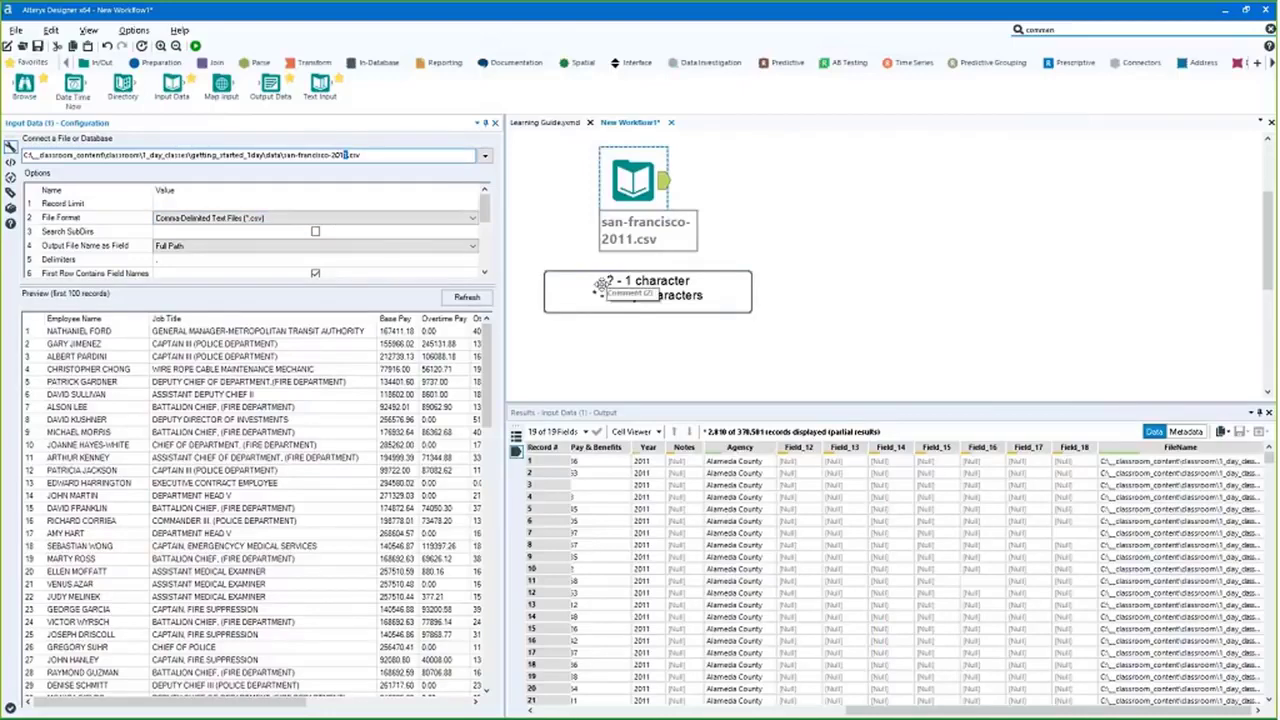
{"action": "type", "text": "?"}
{"action": "left_click_drag", "start_coordinate": [289, 155], "coordinate": [326, 170]}
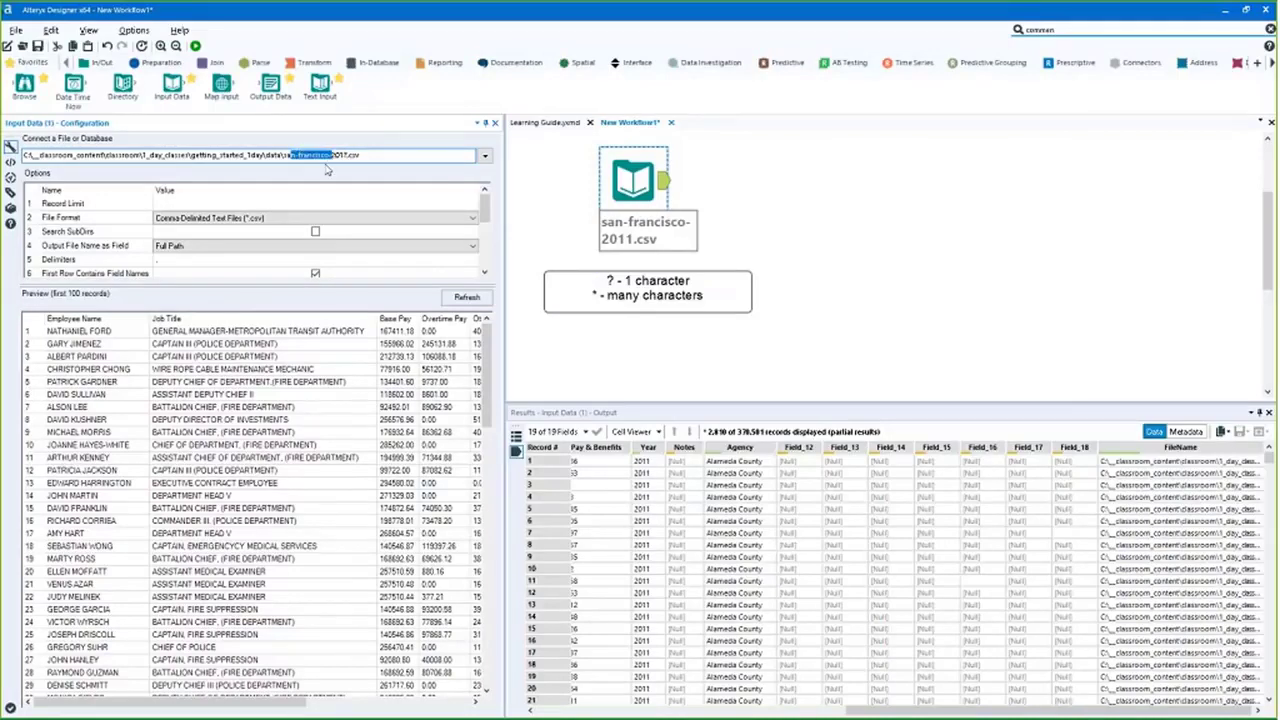
{"action": "left_click", "coordinate": [345, 155]}
{"action": "double_click", "coordinate": [341, 155]}
Shift the Input Data tool, attach a Browse tool to its output and run the workflow
{"action": "left_click_drag", "start_coordinate": [631, 169], "coordinate": [590, 202]}
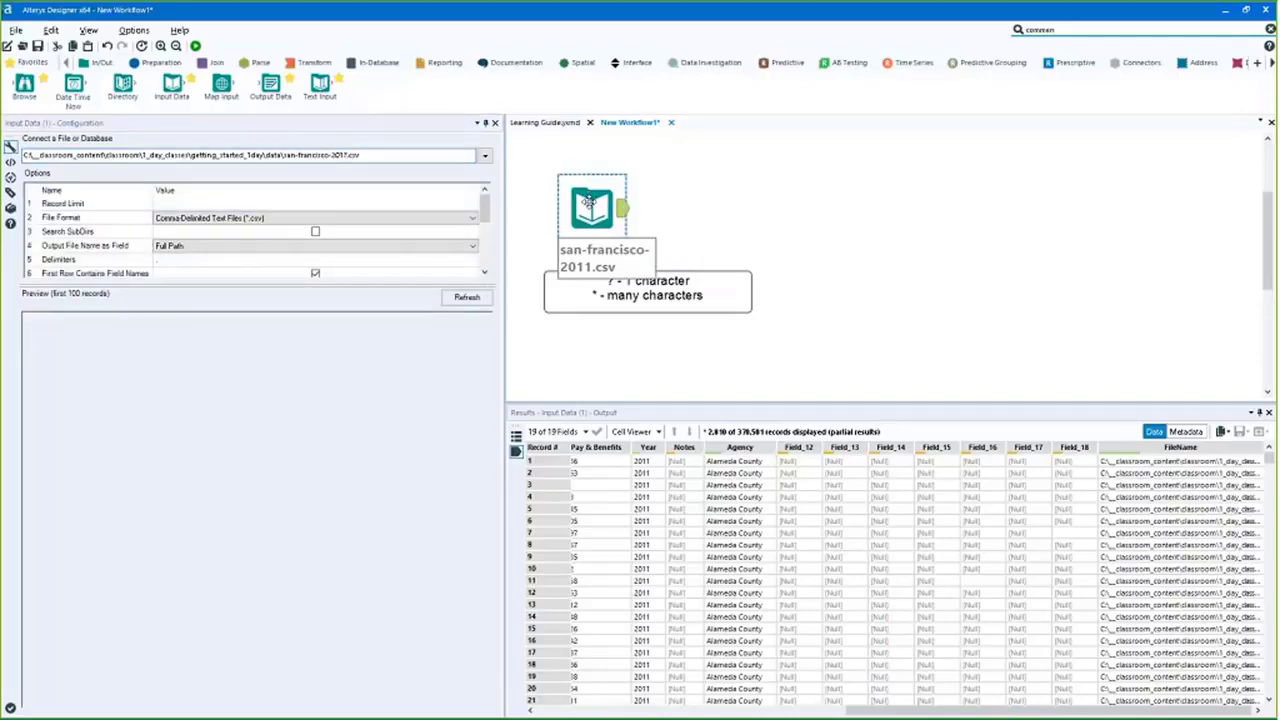
{"action": "key", "text": "ctrl+shift+b"}
{"action": "key", "text": "ctrl+r"}
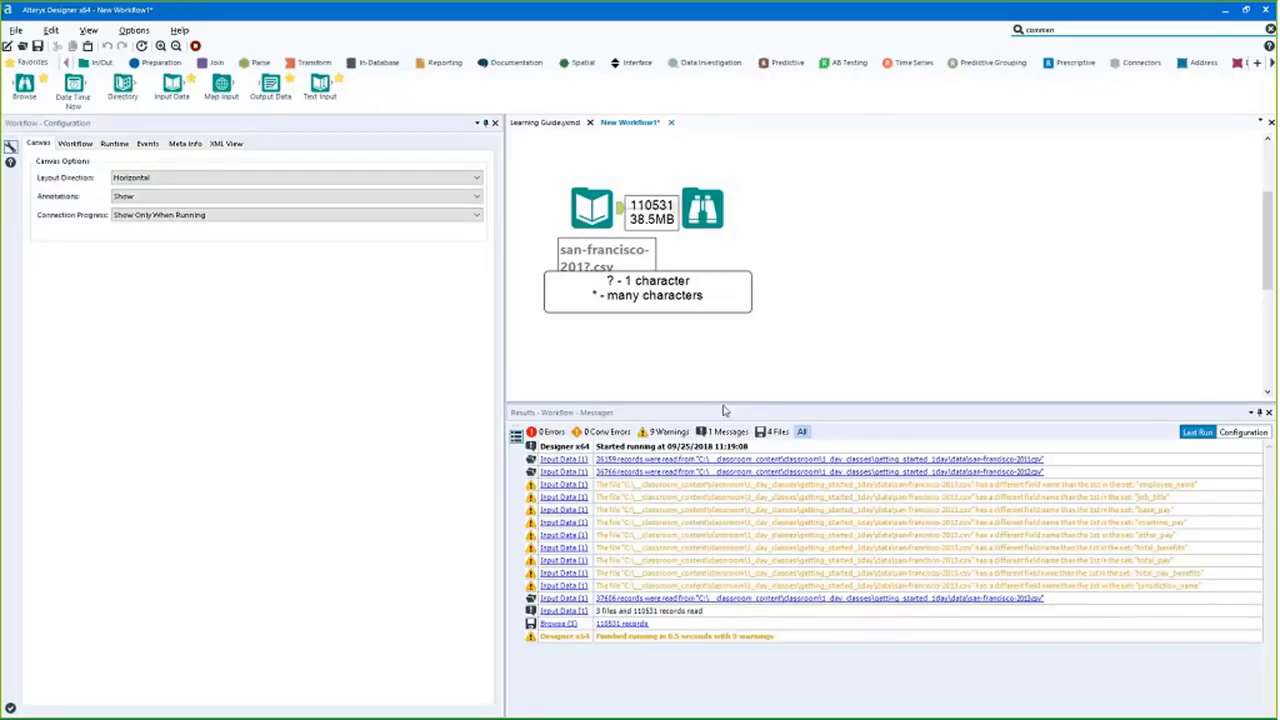
Enlarge the Results window, compare the Browse and Input Data results, and filter the workflow messages to show only warnings
{"action": "left_click_drag", "start_coordinate": [728, 402], "coordinate": [728, 342]}
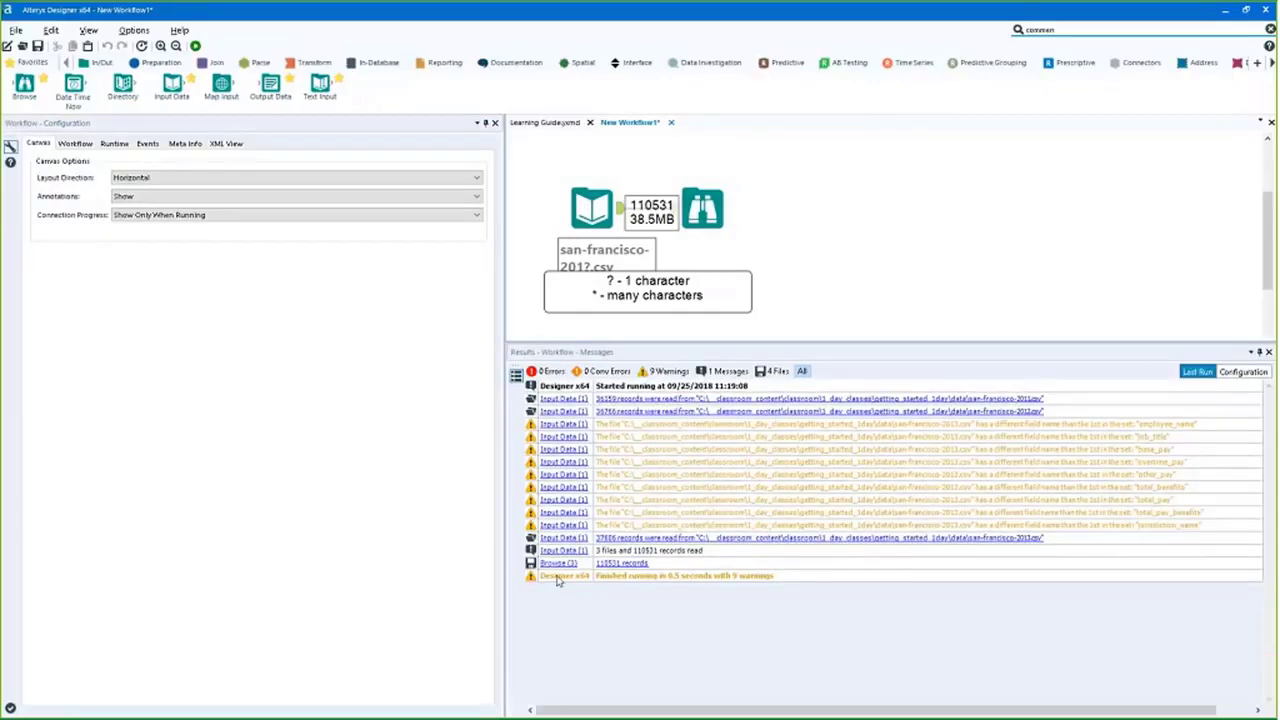
{"action": "left_click", "coordinate": [700, 210]}
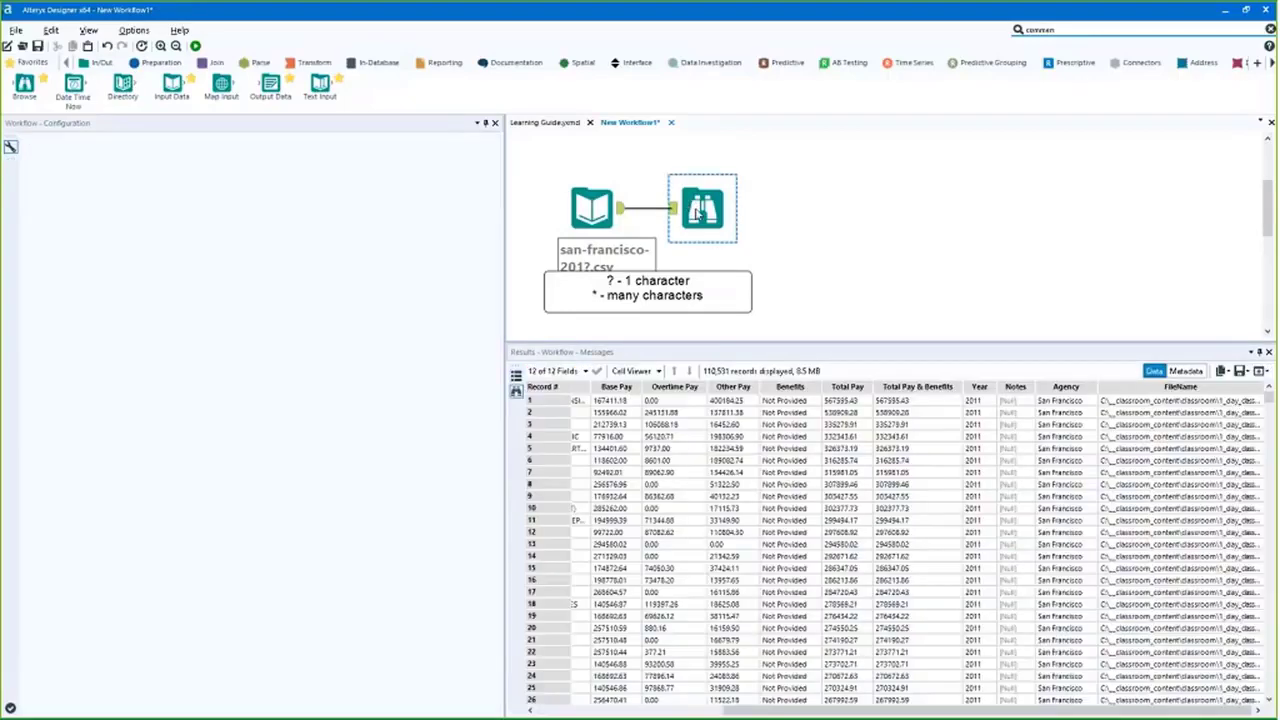
{"action": "left_click", "coordinate": [591, 212]}
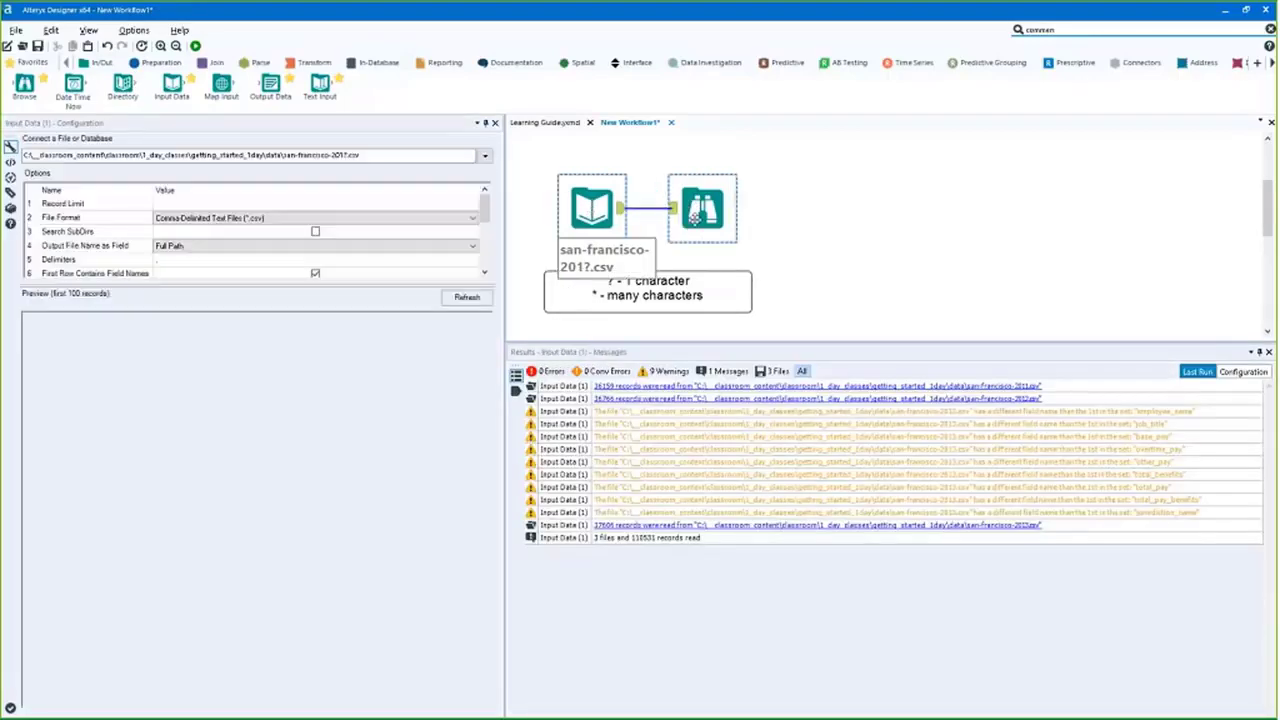
{"action": "left_click", "coordinate": [694, 218]}
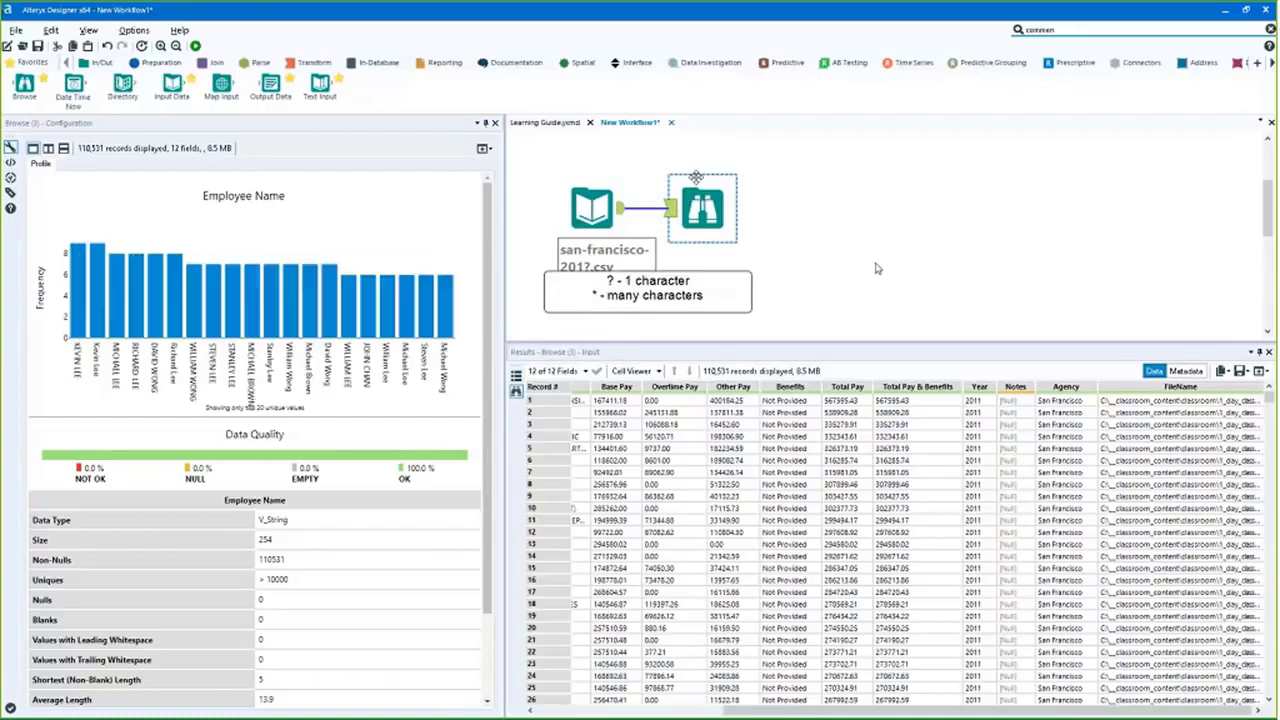
{"action": "left_click", "coordinate": [876, 268]}
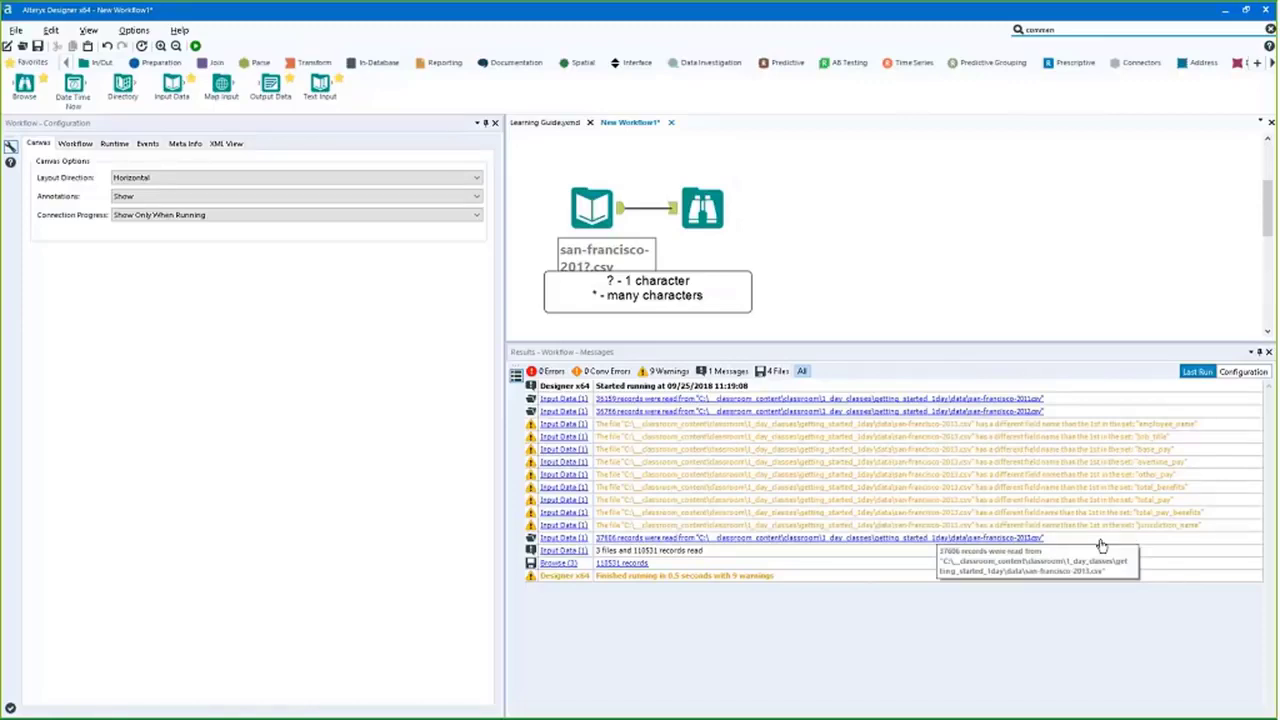
{"action": "left_click", "coordinate": [670, 372]}
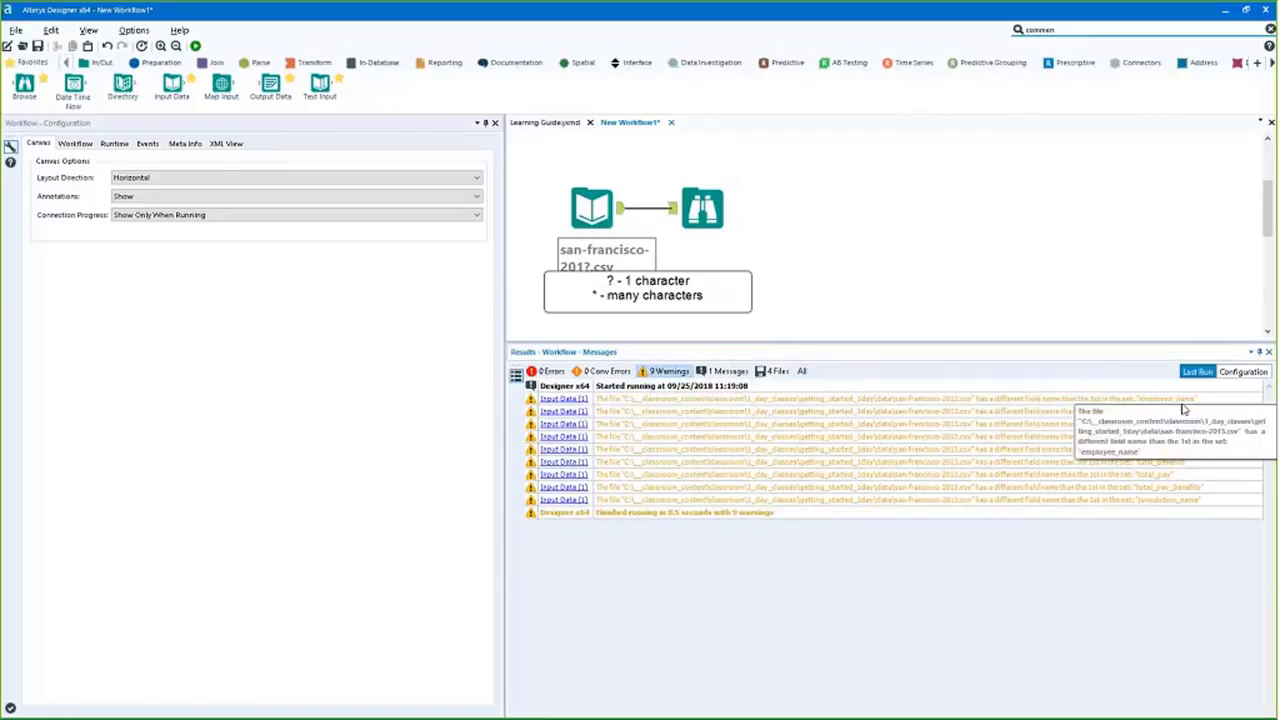
Move the Browse tool farther from the Input Data tool and display the Browse tool's incoming data
{"action": "left_click", "coordinate": [702, 207]}
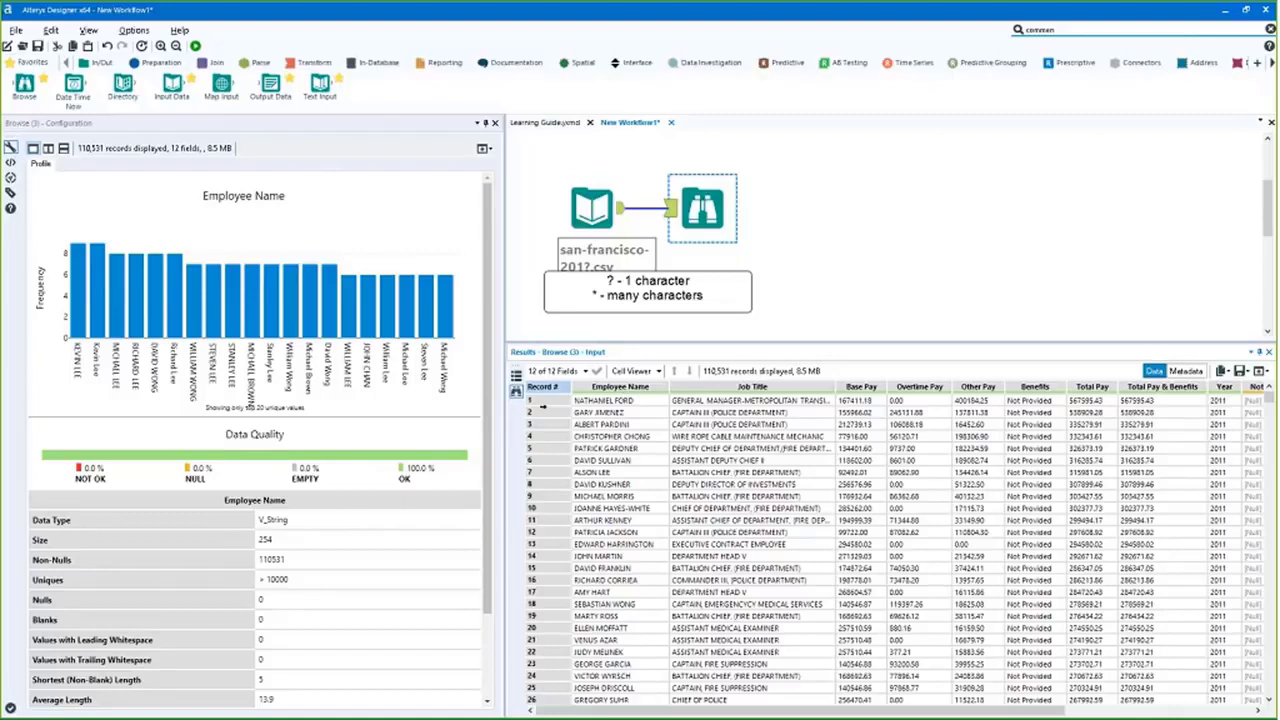
{"action": "left_click", "coordinate": [516, 374]}
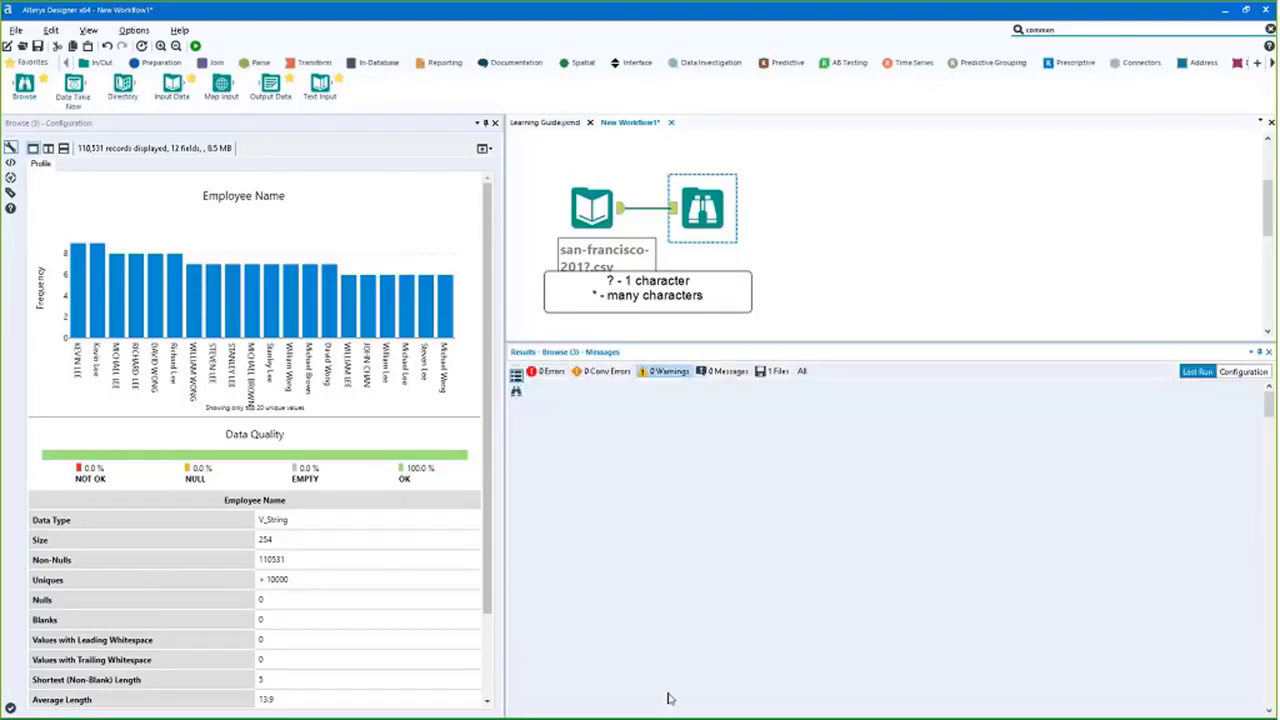
{"action": "left_click_drag", "start_coordinate": [703, 208], "coordinate": [771, 208]}
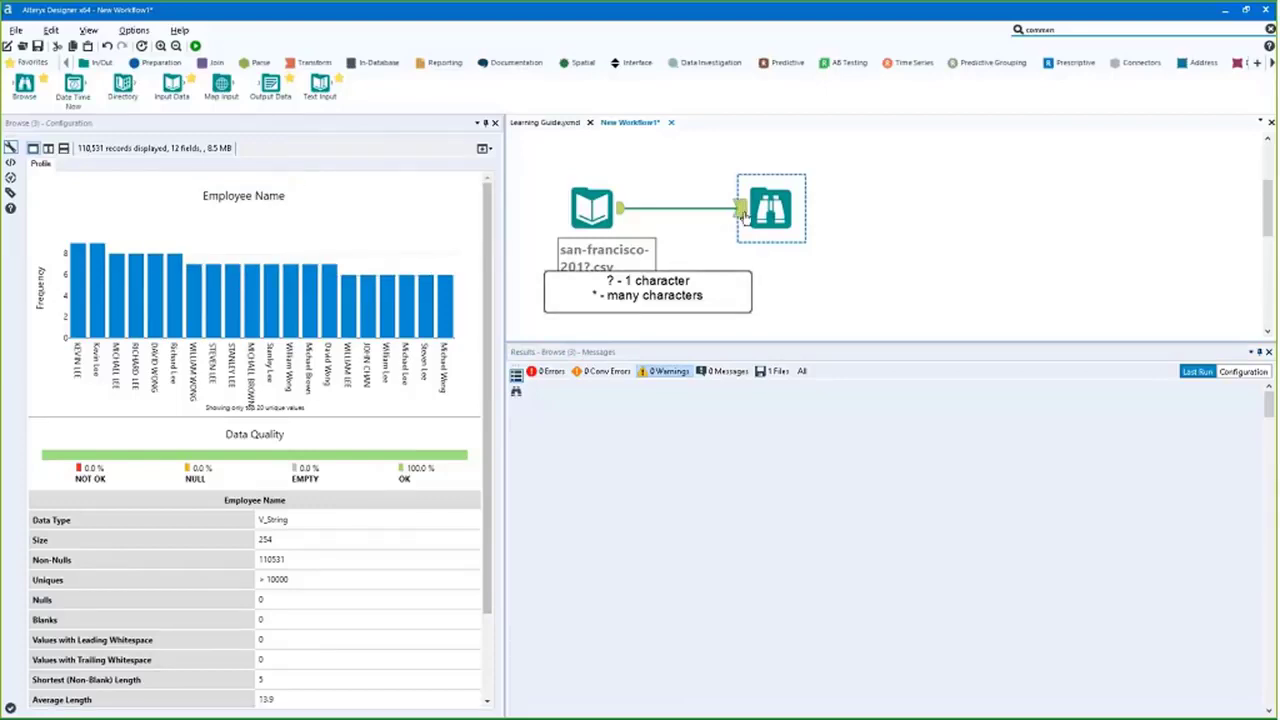
{"action": "mouse_move", "coordinate": [117, 262]}
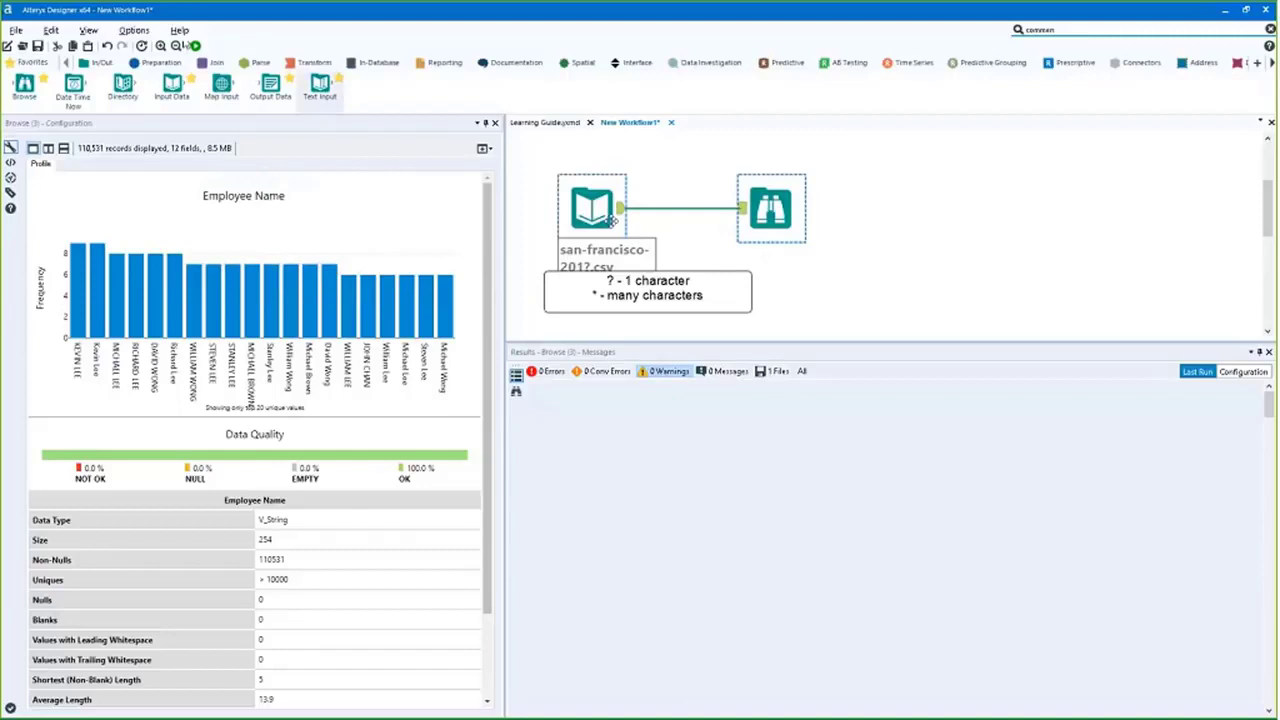
{"action": "key", "text": "ctrl+r"}
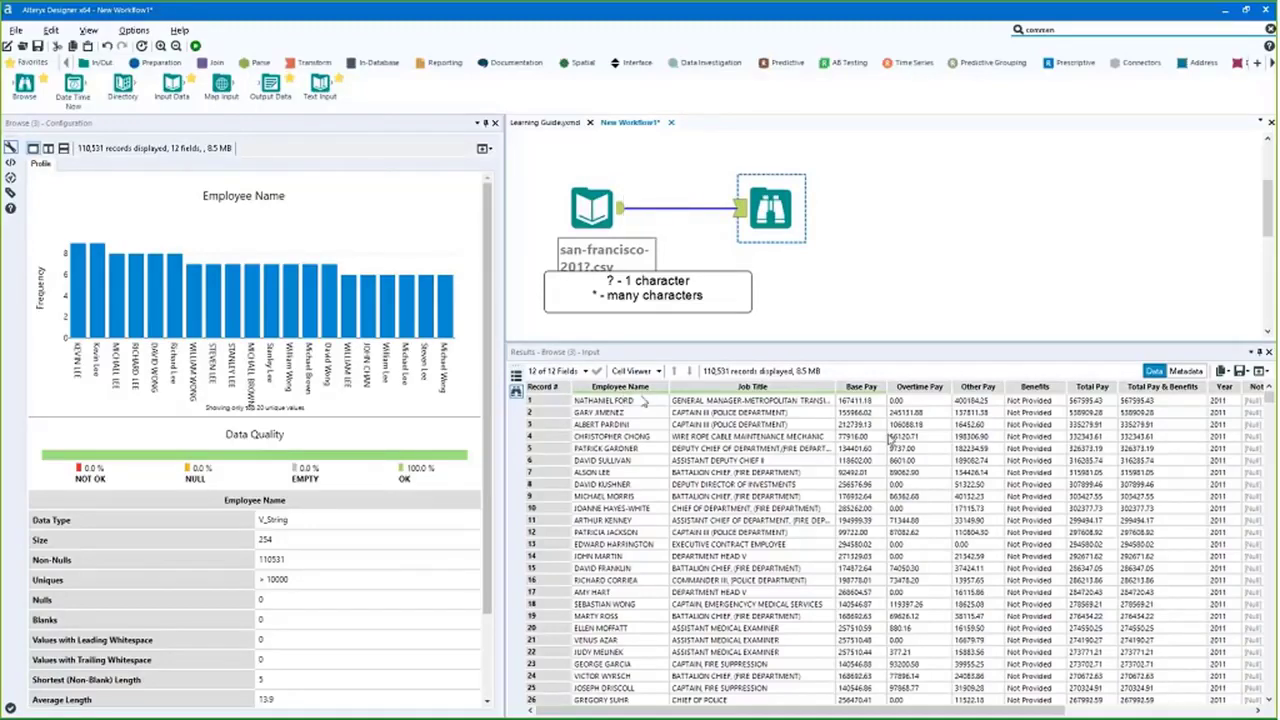
Examine the Browse columns across to FileName and view the profiles of the Other Pay, Overtime Pay, Base Pay and Job Title fields
{"action": "scroll", "coordinate": [1055, 400], "scroll_direction": "right", "scroll_amount": 3}
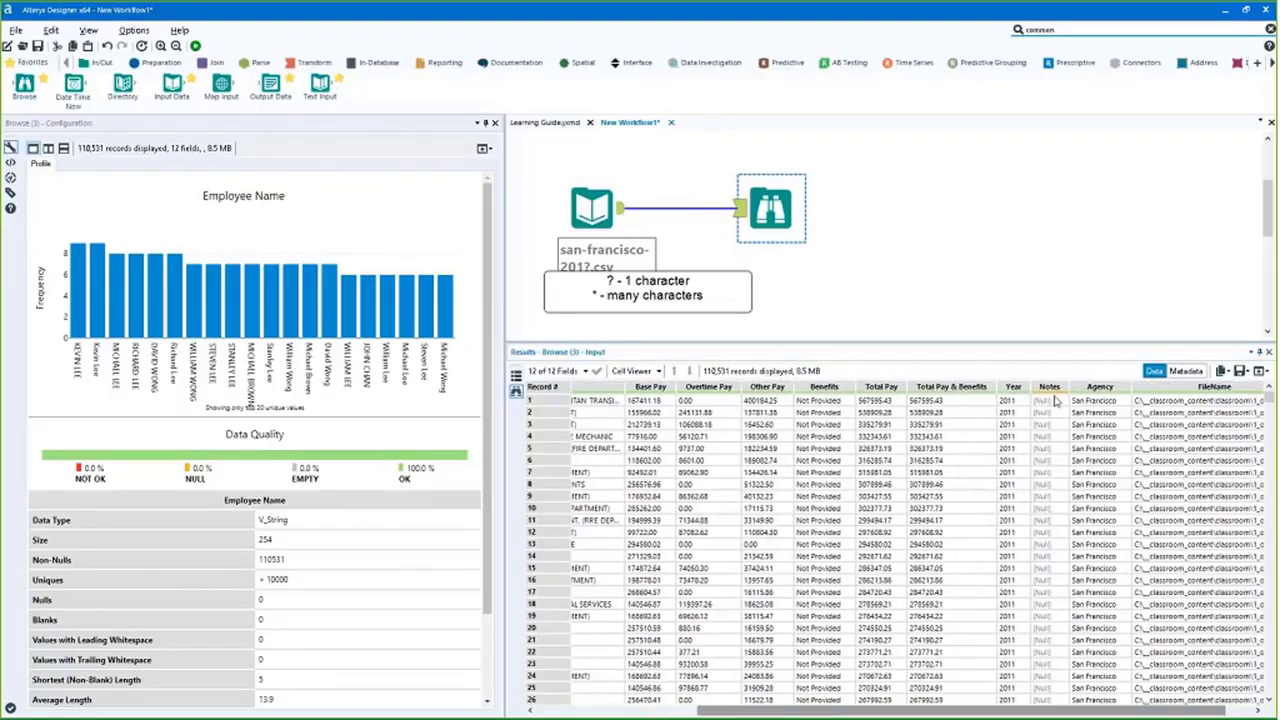
{"action": "mouse_move", "coordinate": [1057, 390]}
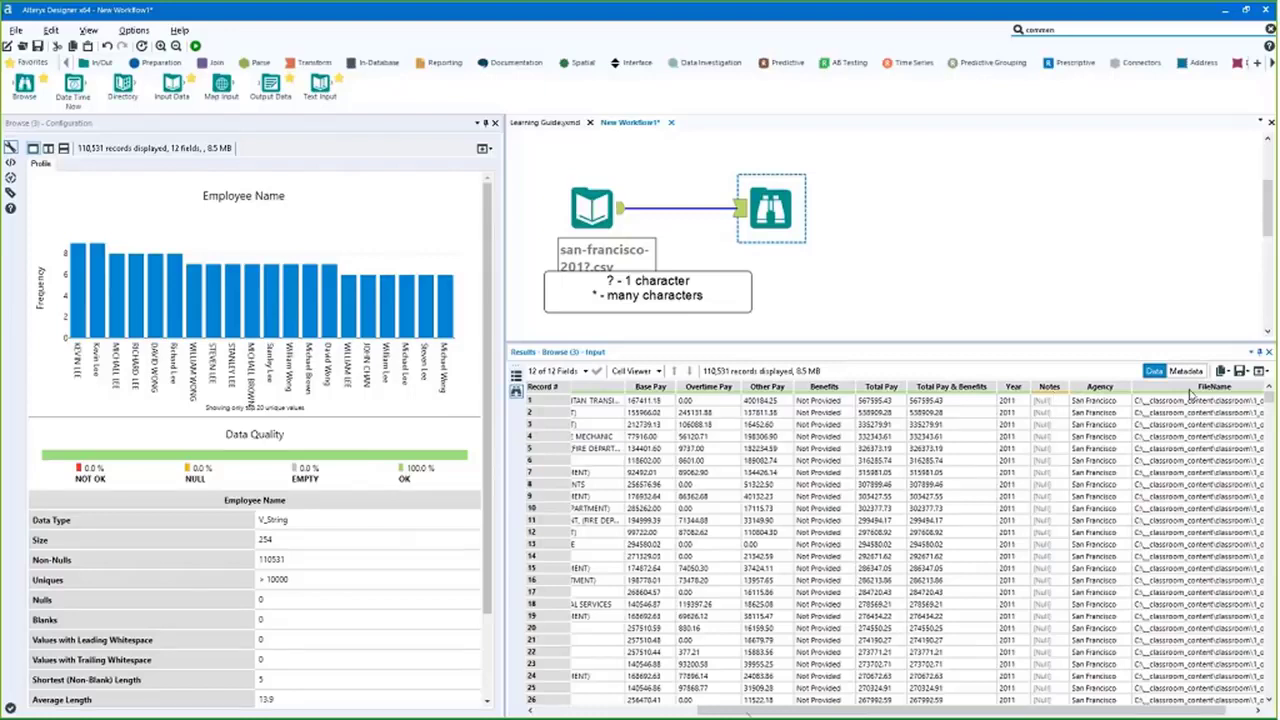
{"action": "left_click", "coordinate": [767, 448]}
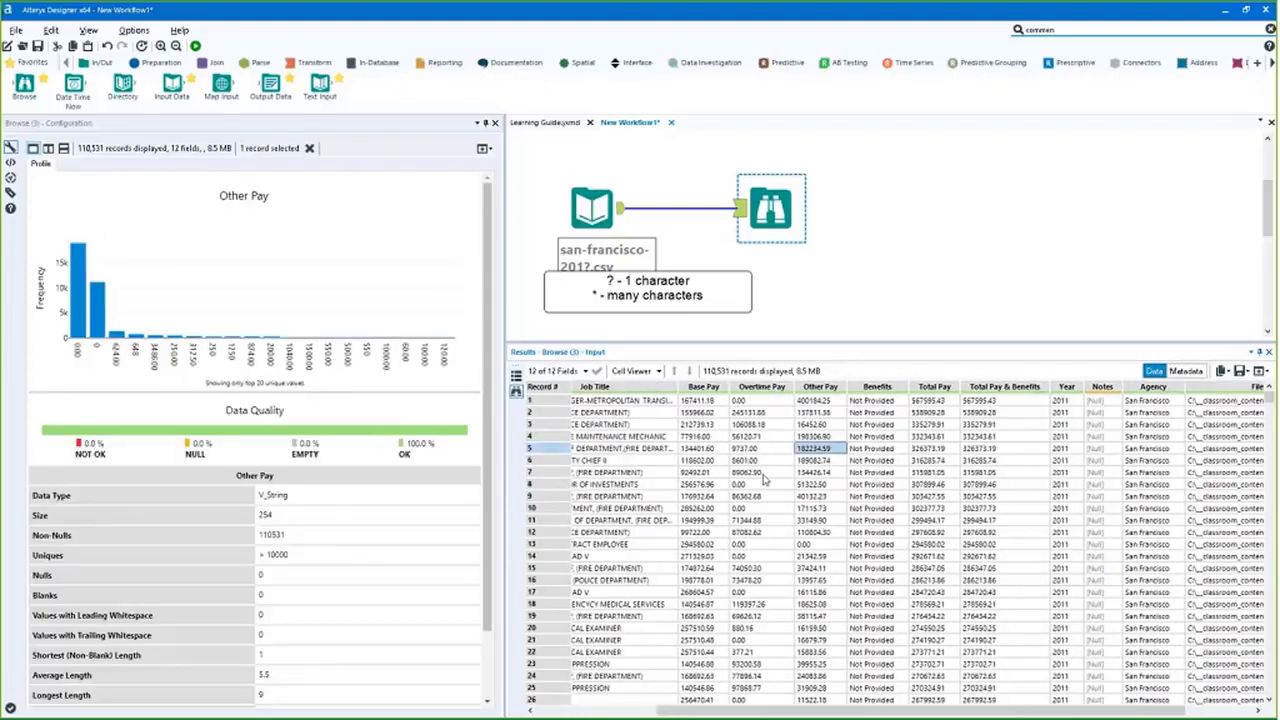
{"action": "left_click", "coordinate": [762, 474]}
{"action": "left_click", "coordinate": [698, 484]}
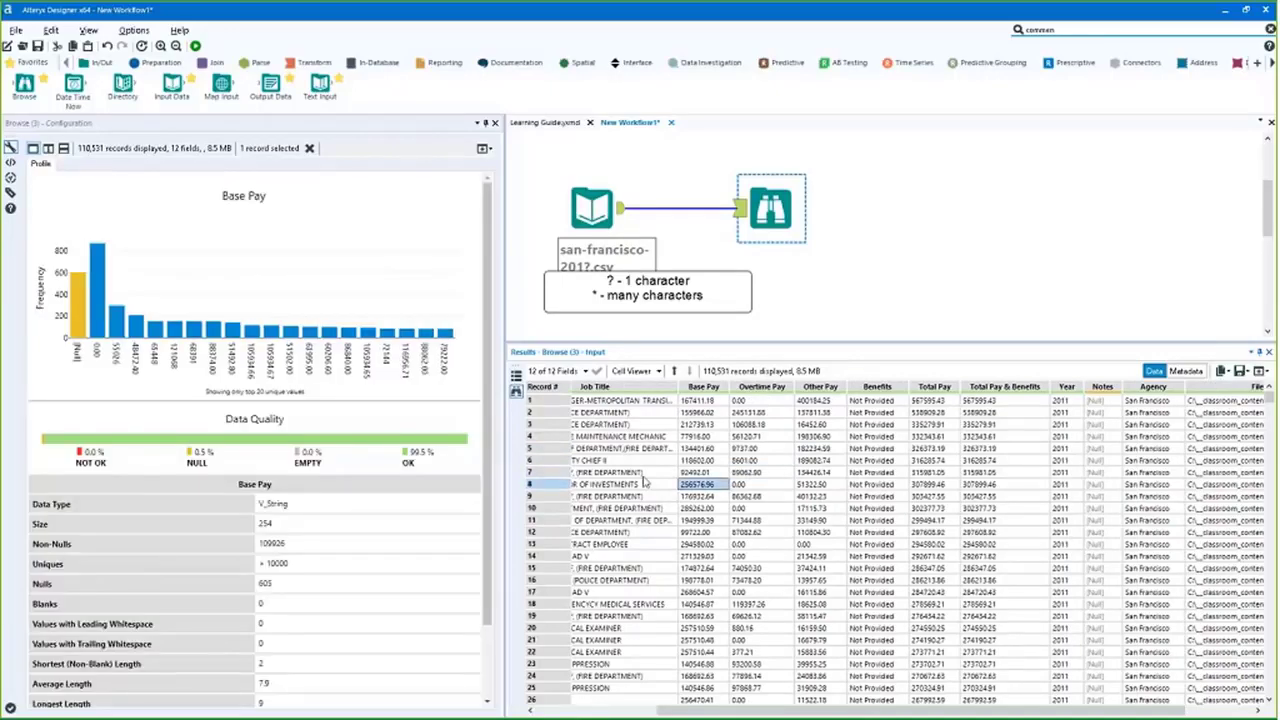
{"action": "left_click", "coordinate": [615, 461]}
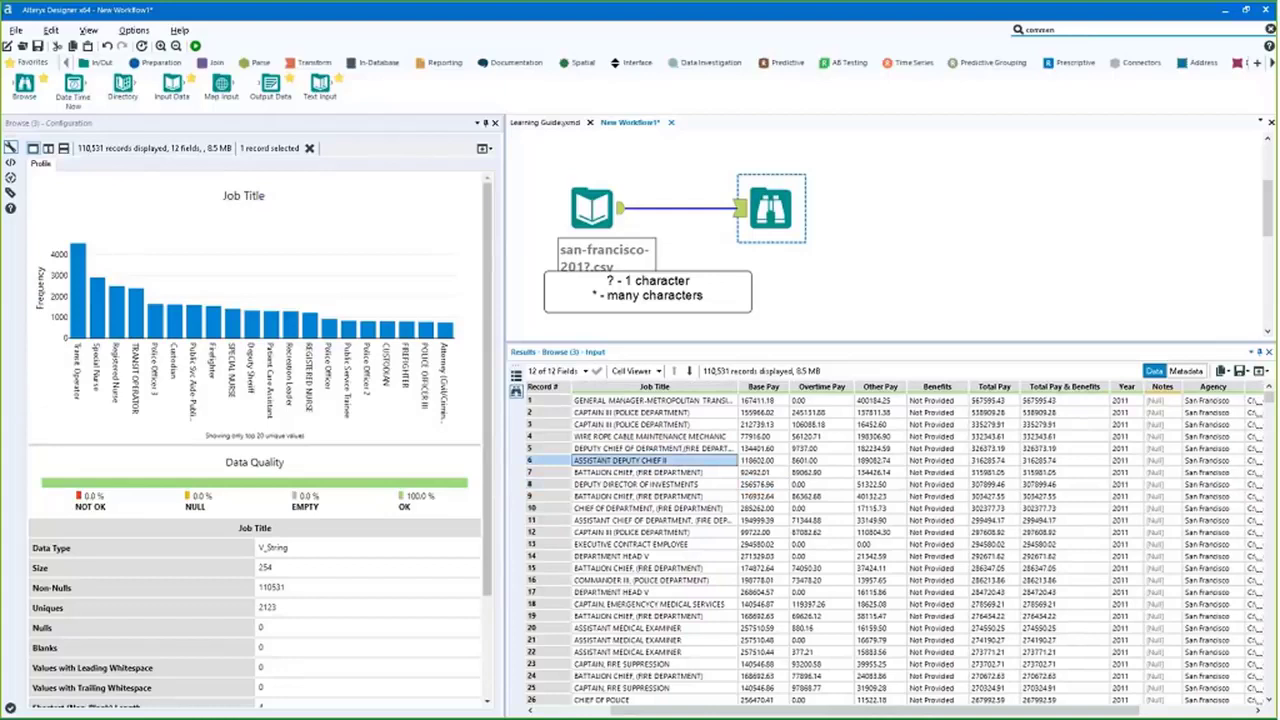
View the Overtime Pay field's profile, select several ranges of its values, and move the Browse tool farther from the Input Data tool
{"action": "left_click", "coordinate": [808, 424]}
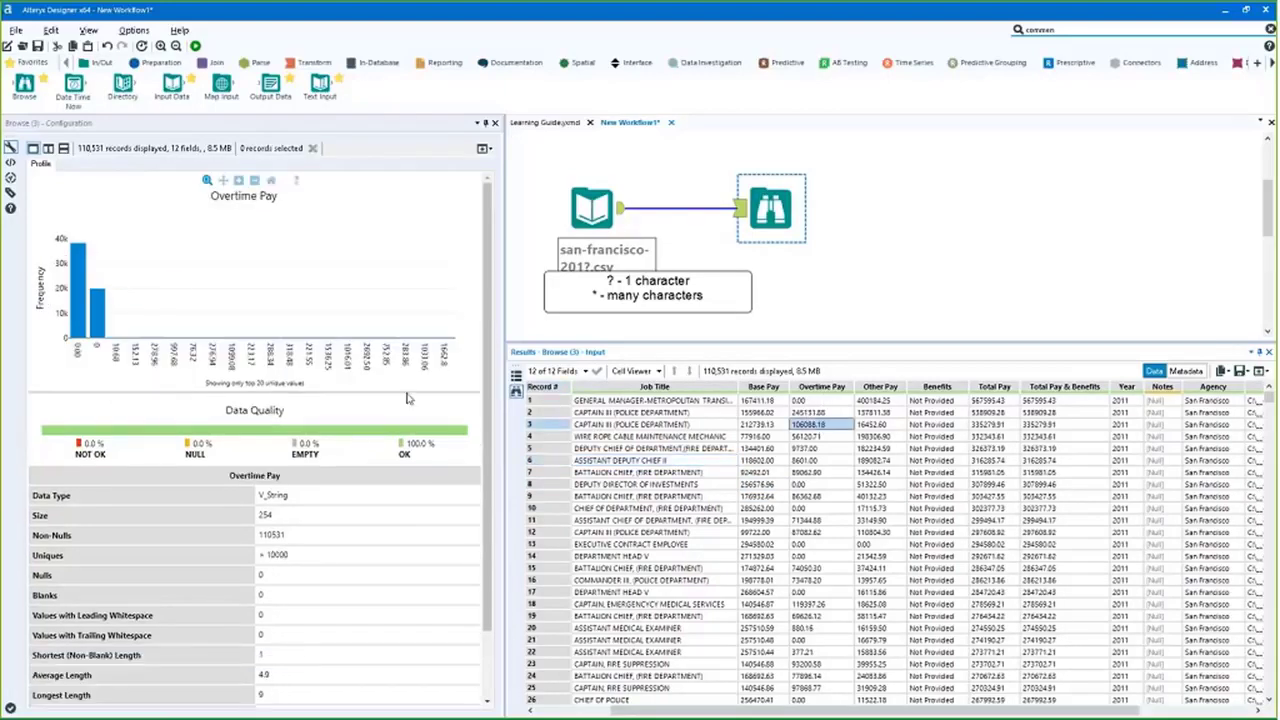
{"action": "left_click_drag", "start_coordinate": [848, 412], "coordinate": [822, 580]}
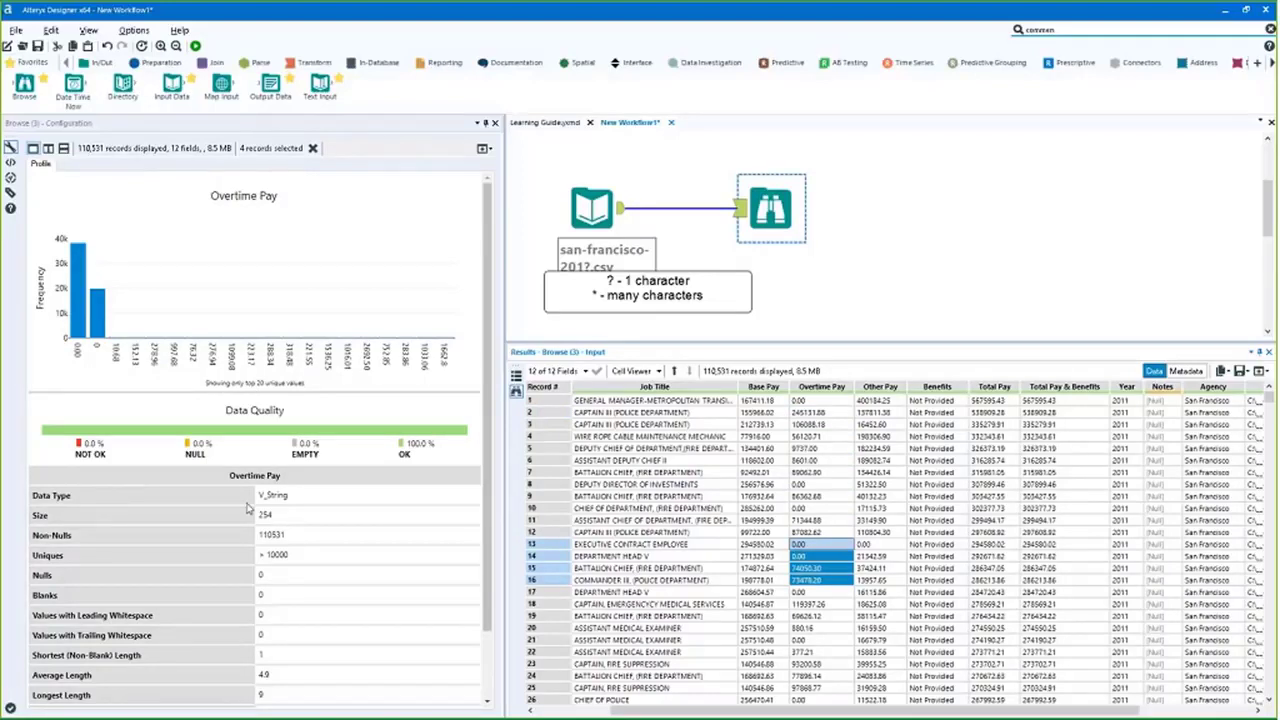
{"action": "left_click_drag", "start_coordinate": [830, 424], "coordinate": [836, 508]}
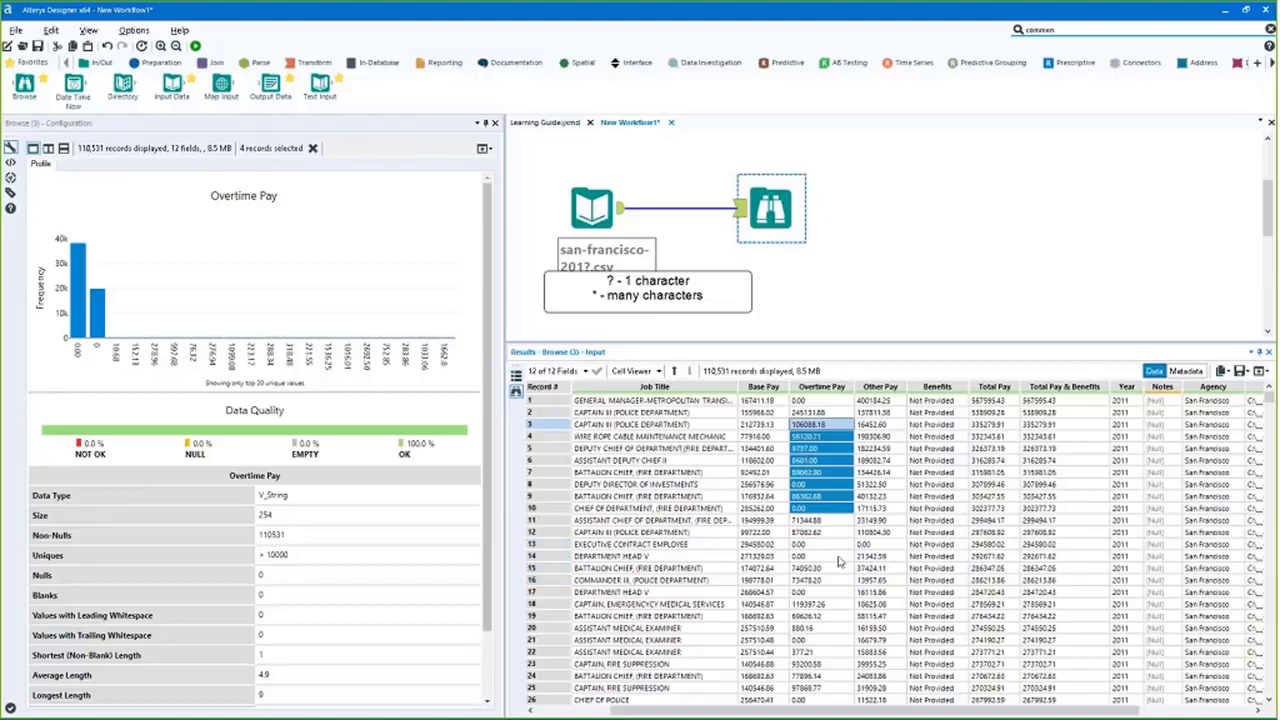
{"action": "left_click", "coordinate": [838, 562], "text": "shift"}
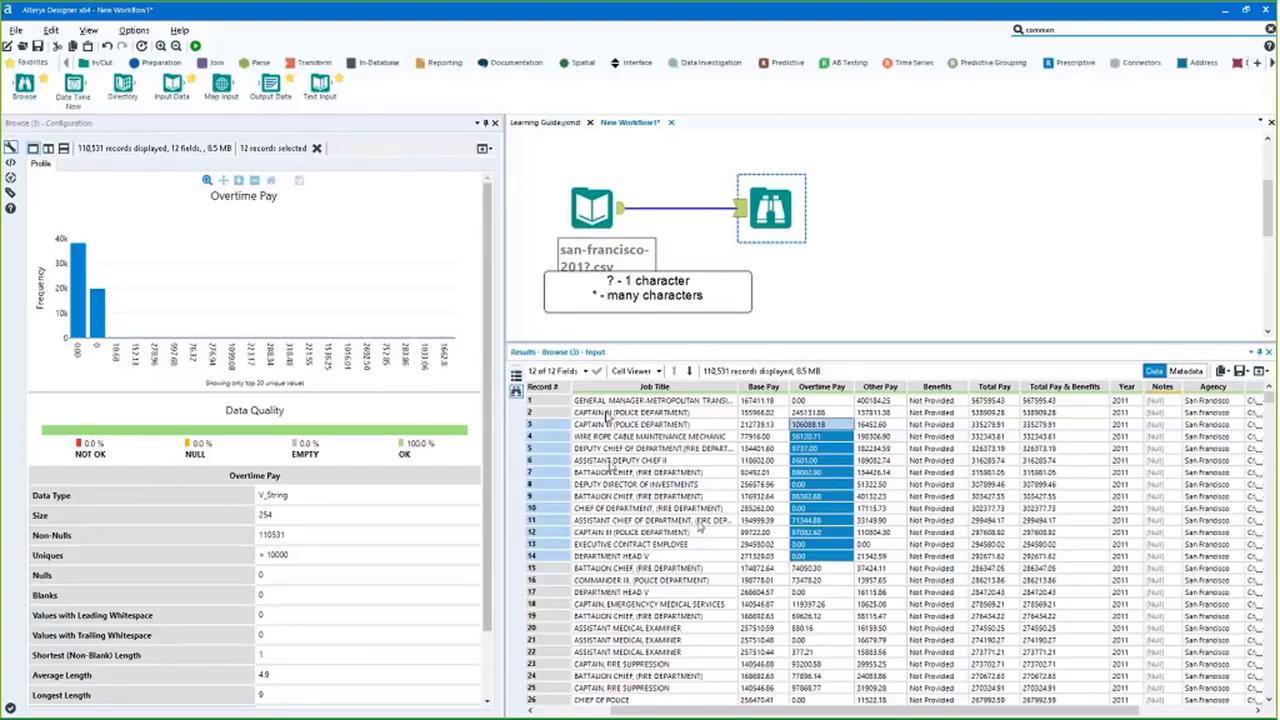
{"action": "left_click", "coordinate": [829, 424]}
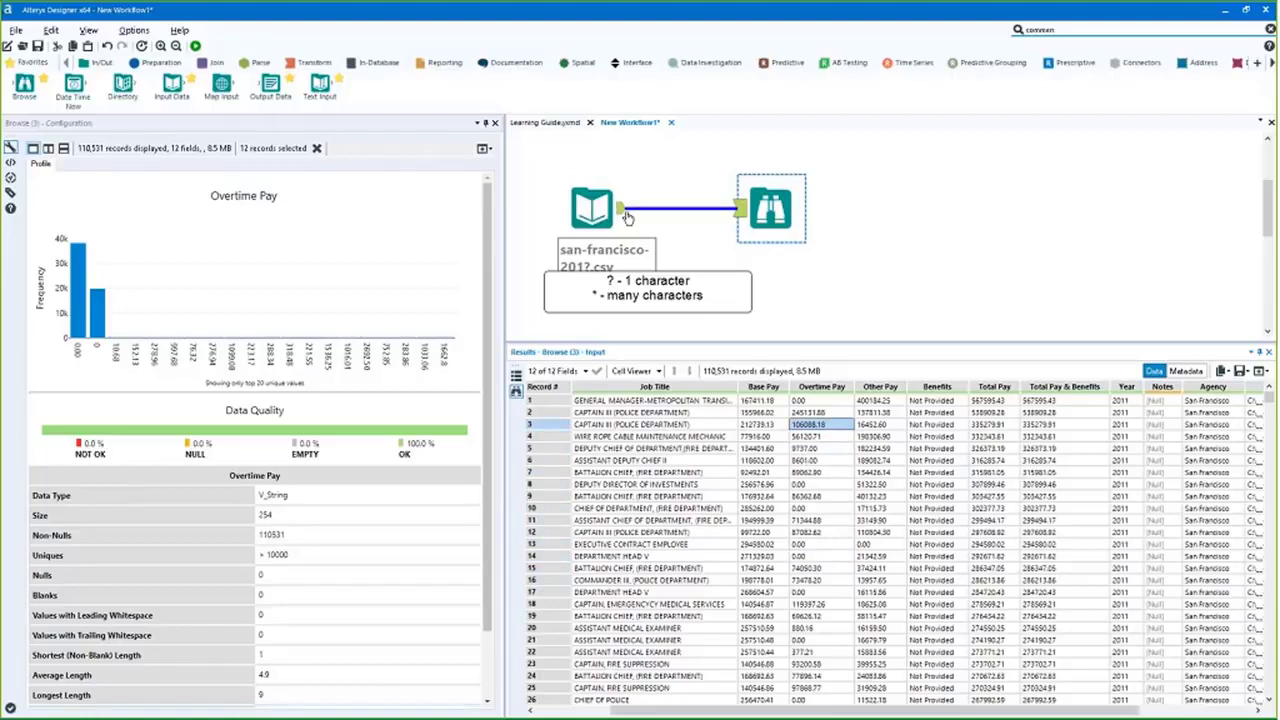
{"action": "left_click_drag", "start_coordinate": [771, 210], "coordinate": [840, 210]}
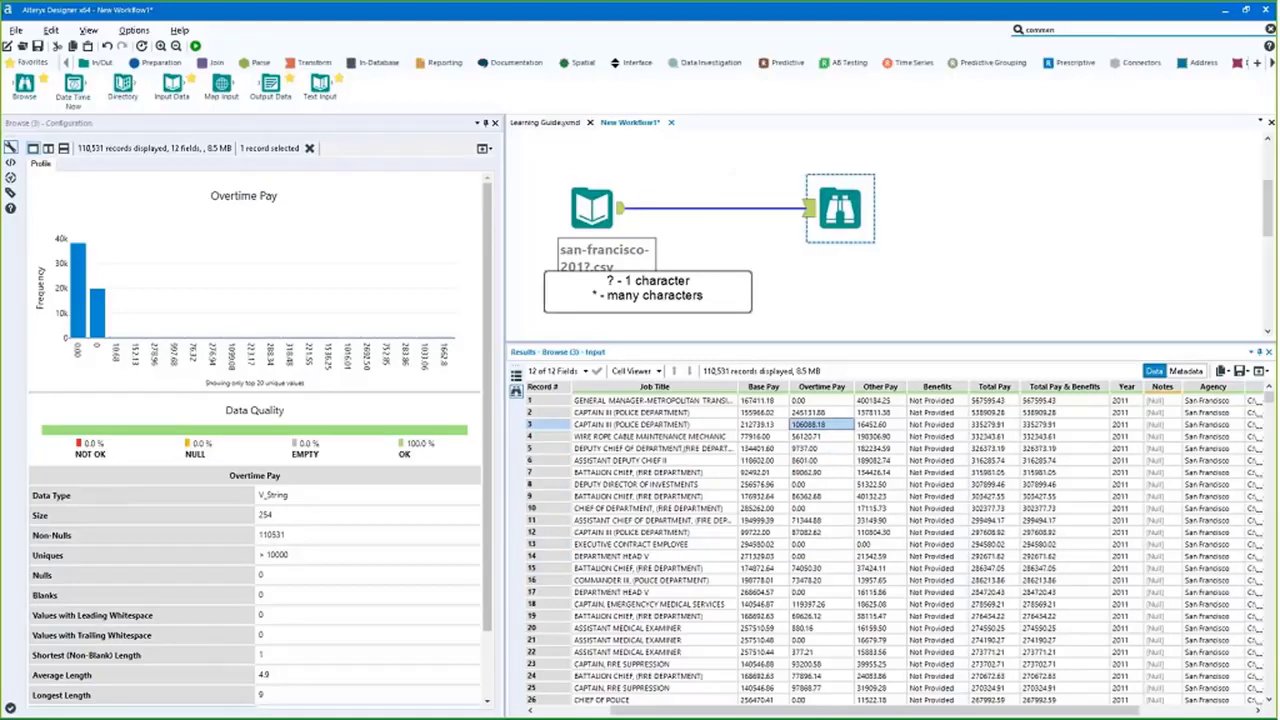
{"action": "scroll", "coordinate": [900, 263], "scroll_direction": "down", "scroll_amount": 1}
{"action": "scroll", "coordinate": [900, 263], "scroll_direction": "up", "scroll_amount": 2}
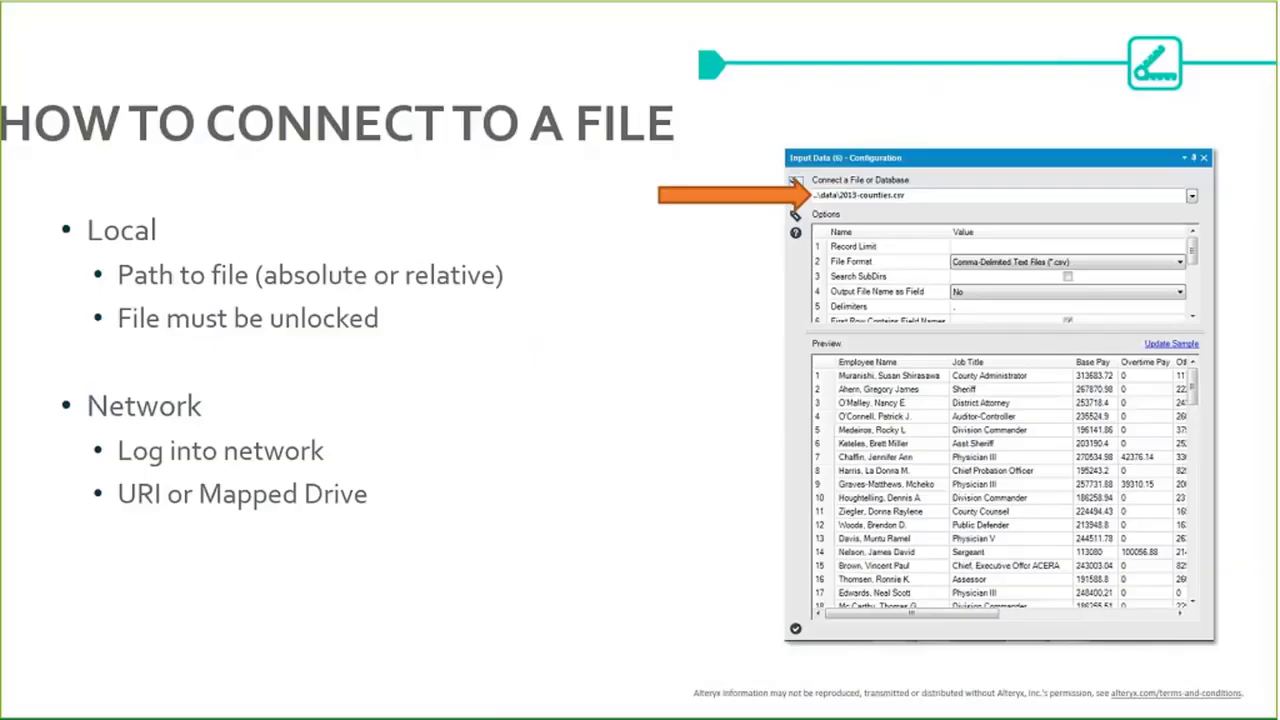
{"action": "left_click", "coordinate": [841, 406]}
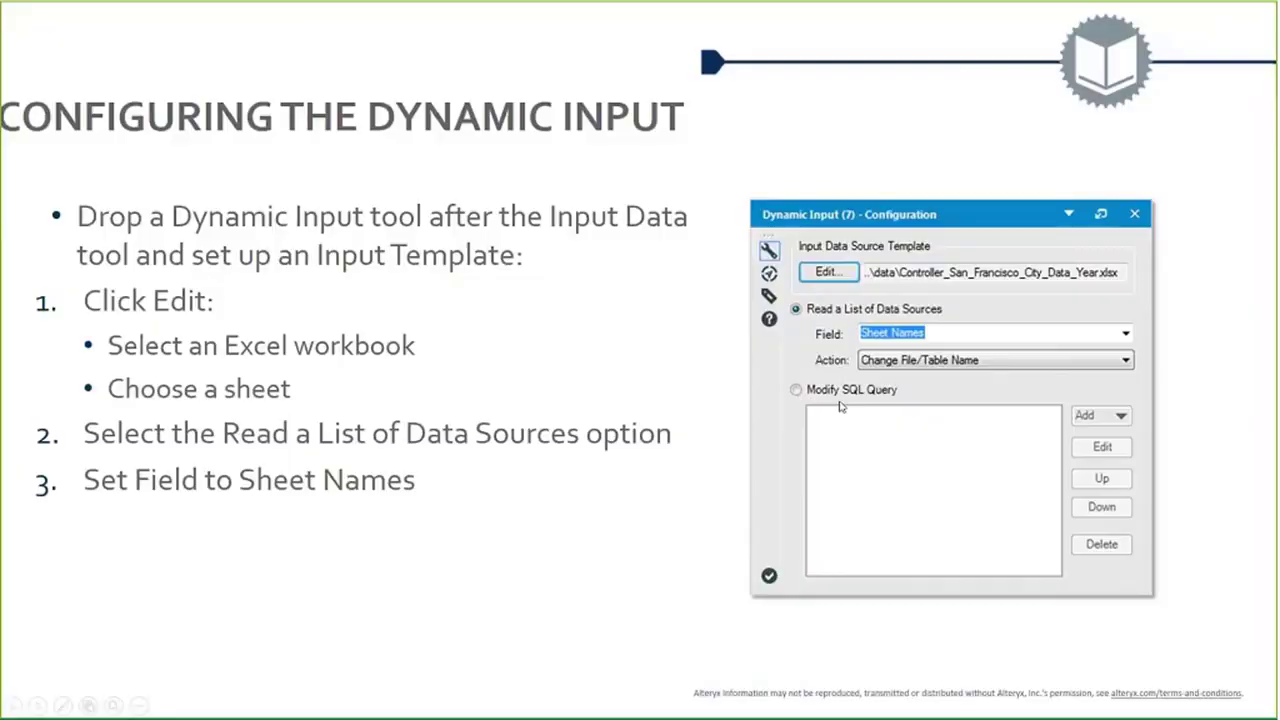
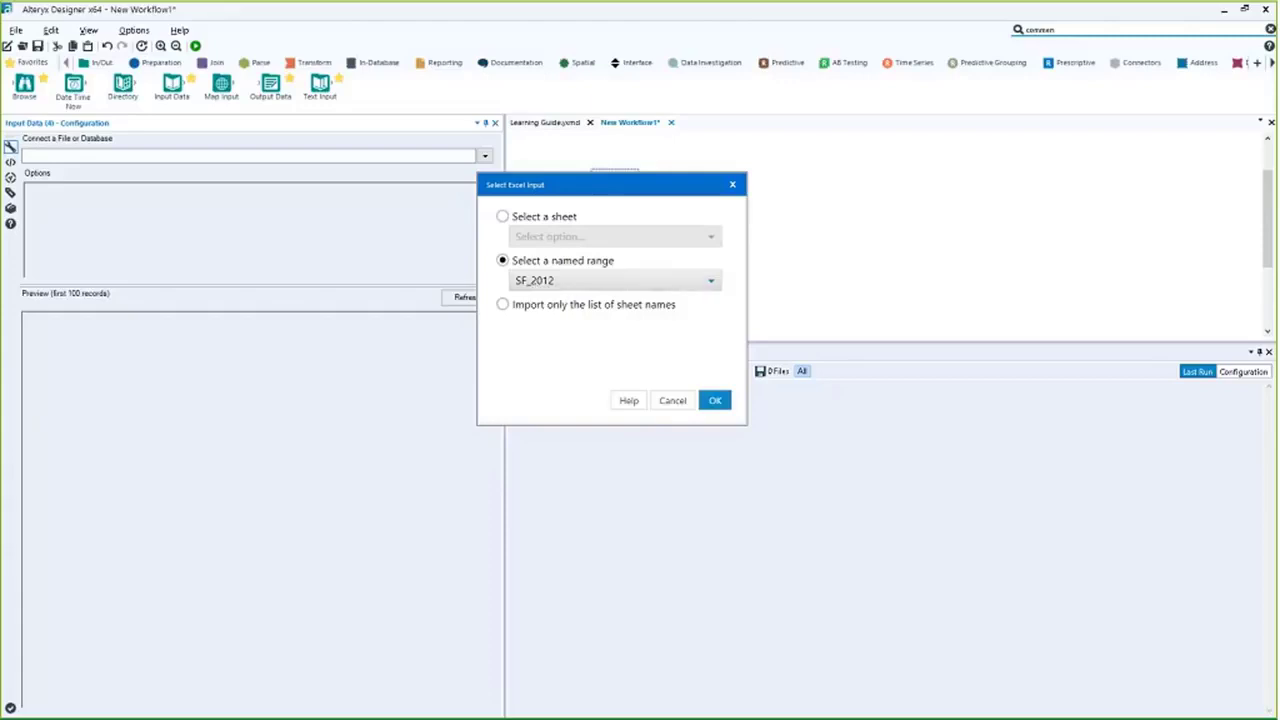
Choose to import a single sheet from the Excel workbook, select the Year-2003 sheet and load it into the Input Data tool
{"action": "left_click", "coordinate": [502, 304]}
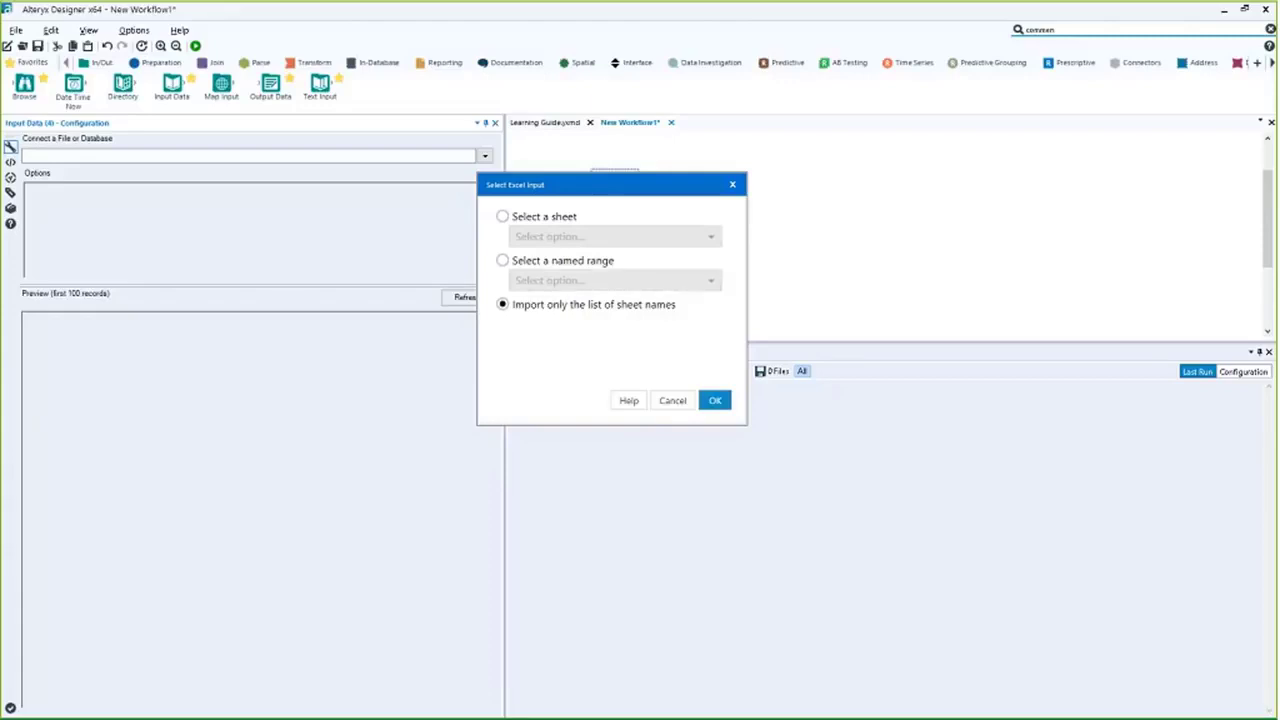
{"action": "left_click", "coordinate": [502, 216]}
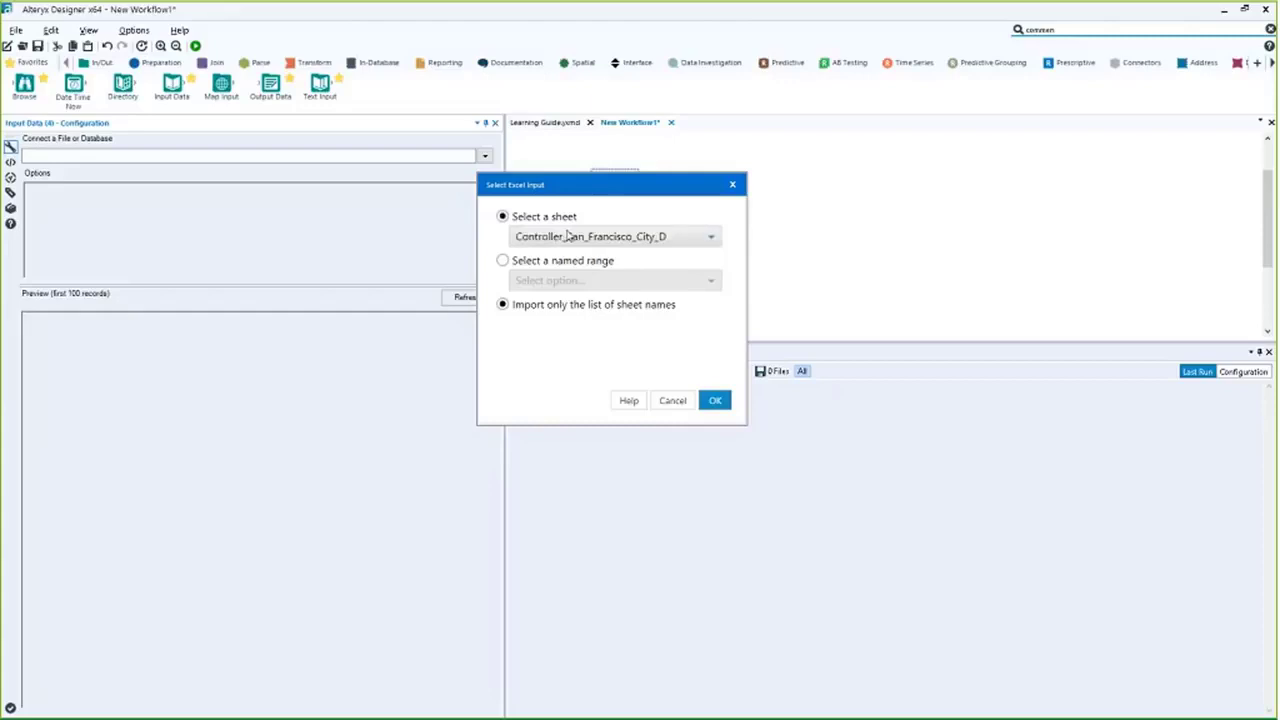
{"action": "left_click", "coordinate": [566, 237]}
{"action": "left_click", "coordinate": [577, 326]}
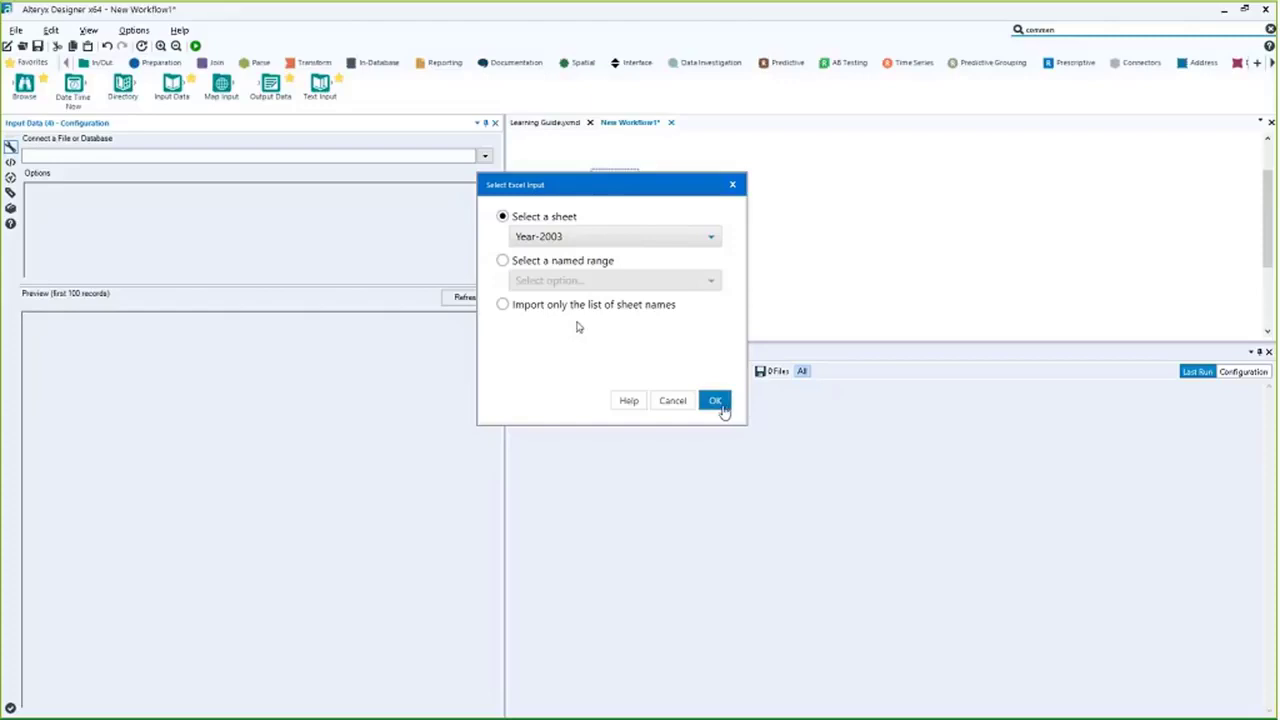
{"action": "left_click", "coordinate": [549, 240]}
{"action": "scroll", "coordinate": [659, 315], "scroll_direction": "down", "scroll_amount": 1}
{"action": "scroll", "coordinate": [659, 312], "scroll_direction": "up", "scroll_amount": 1}
{"action": "left_click", "coordinate": [603, 270]}
{"action": "left_click", "coordinate": [714, 402]}
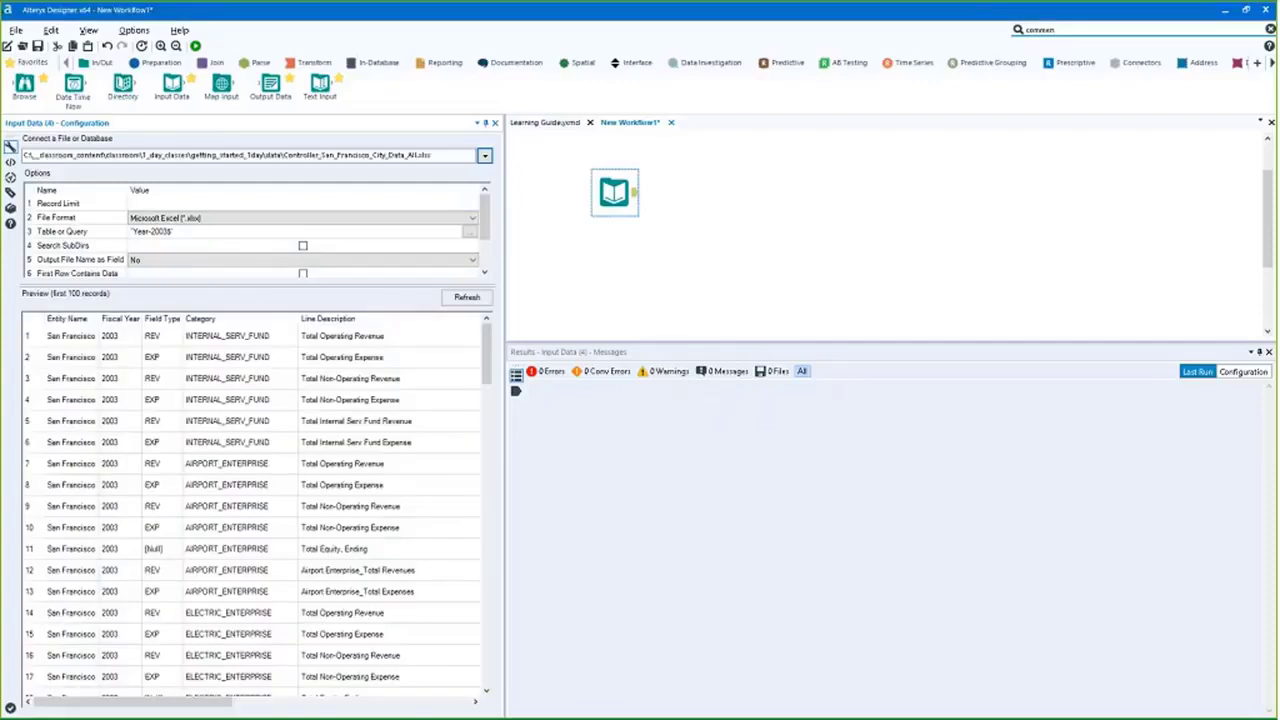
Examine the Excel import options of the Input Data tool, including Start Data Import on Line
{"action": "scroll", "coordinate": [488, 236], "scroll_direction": "down", "scroll_amount": 1}
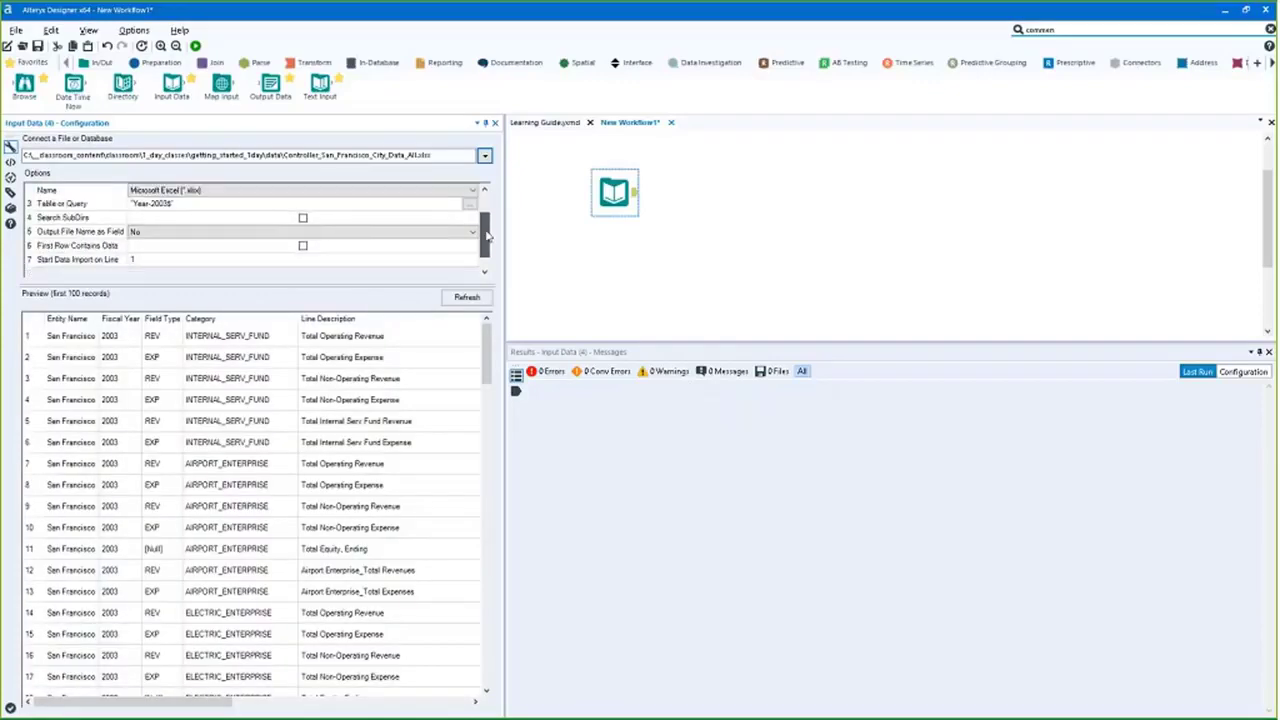
{"action": "scroll", "coordinate": [488, 236], "scroll_direction": "up", "scroll_amount": 1}
{"action": "scroll", "coordinate": [488, 228], "scroll_direction": "down", "scroll_amount": 1}
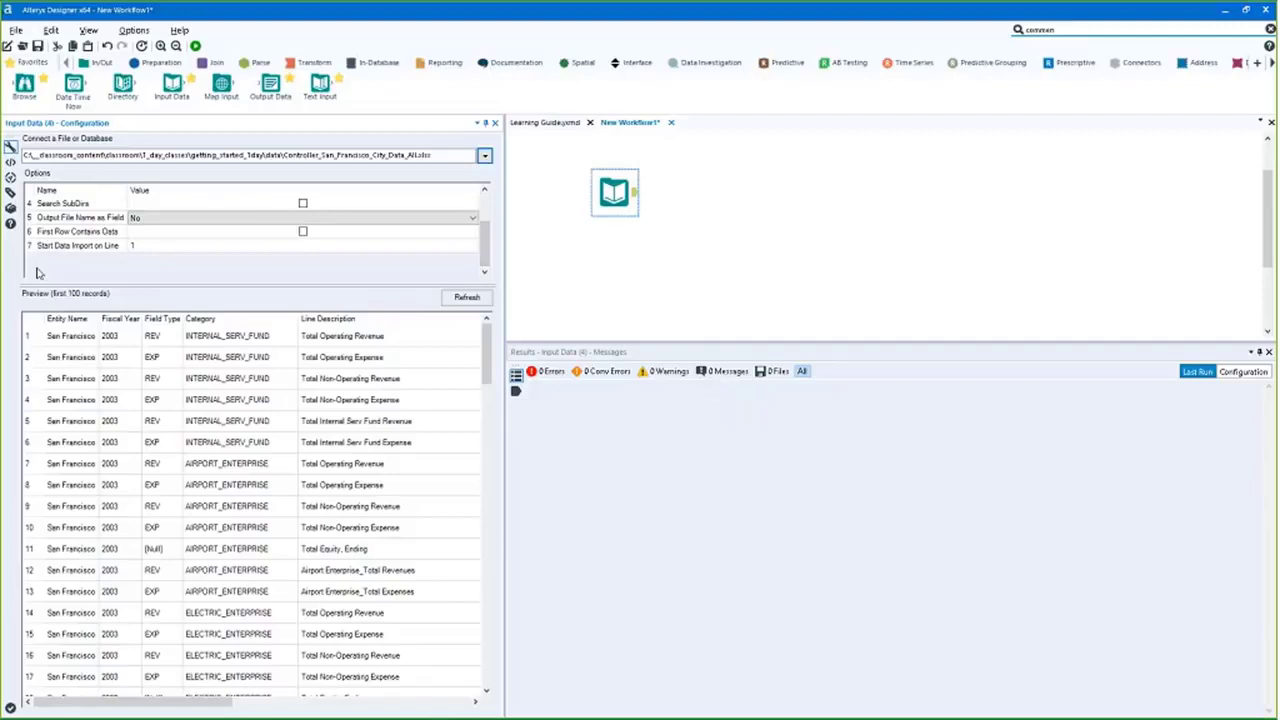
{"action": "left_click", "coordinate": [40, 248]}
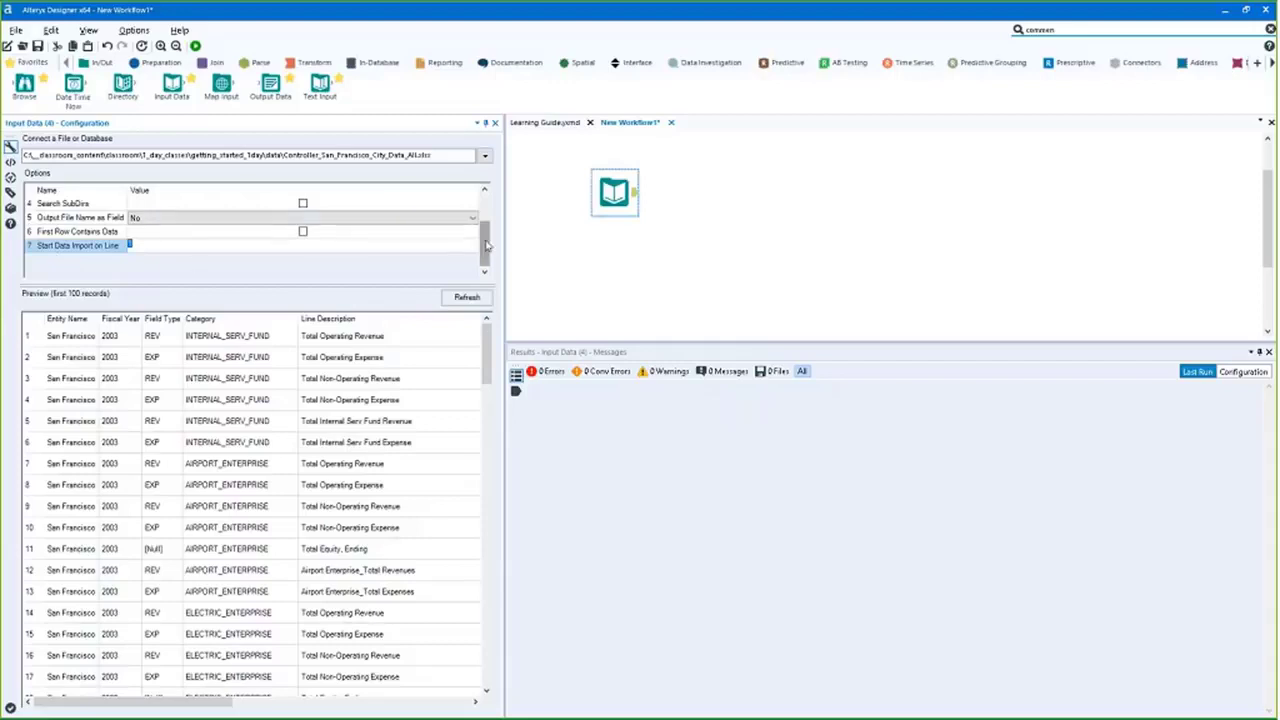
{"action": "scroll", "coordinate": [486, 246], "scroll_direction": "up", "scroll_amount": 1}
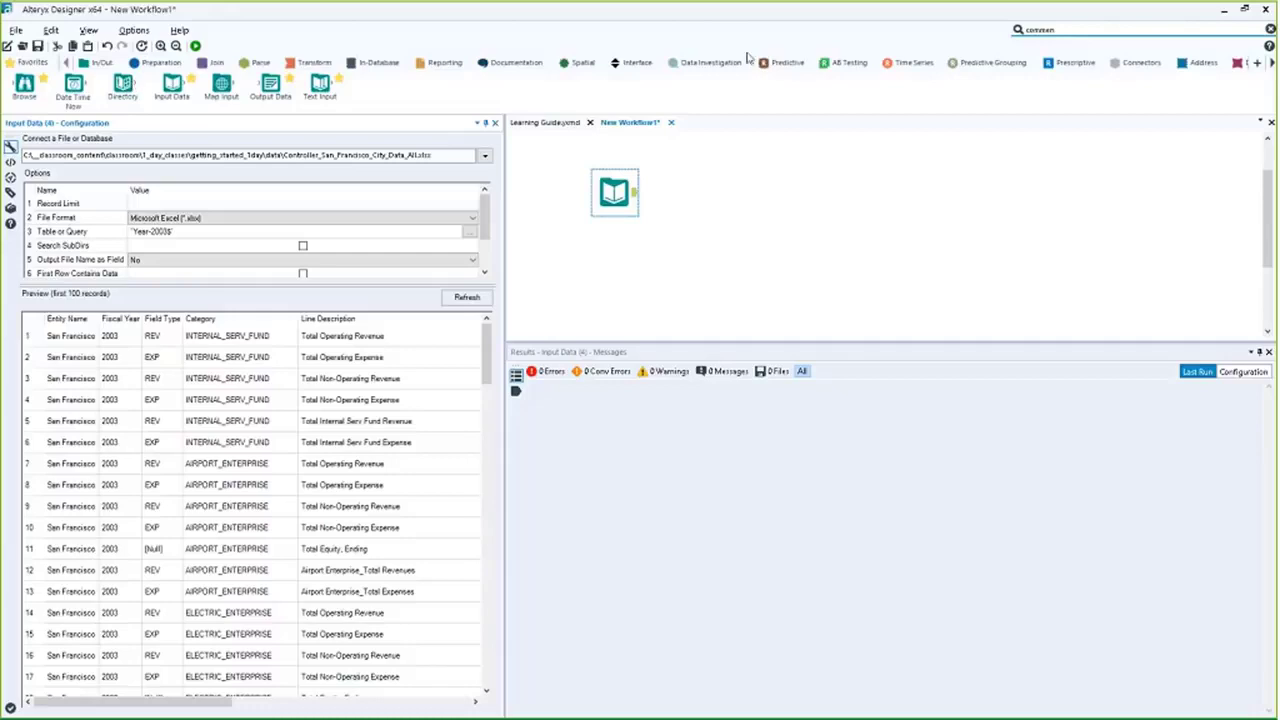
Reposition the Input Data tool on the canvas and view the Value column in the Year-2003 preview
{"action": "left_click_drag", "start_coordinate": [591, 212], "coordinate": [572, 231]}
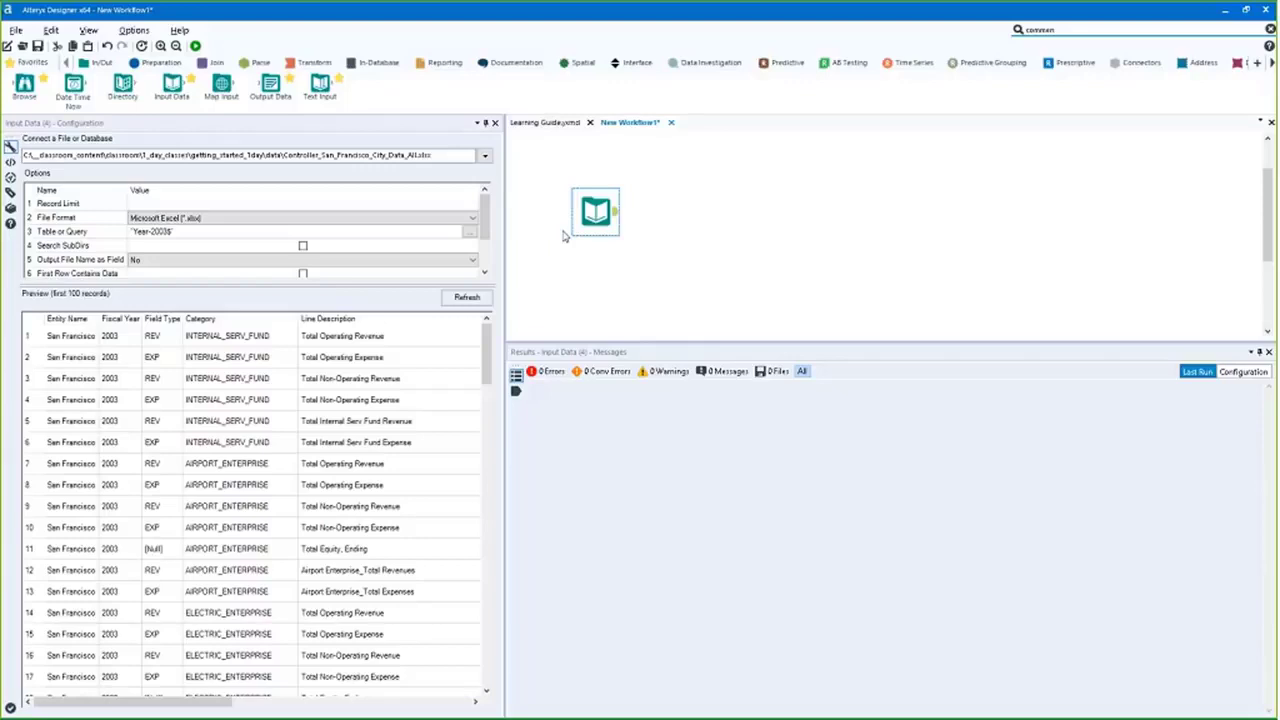
{"action": "mouse_move", "coordinate": [563, 236]}
{"action": "left_mouse_down"}
{"action": "mouse_move", "coordinate": [534, 265]}
{"action": "mouse_move", "coordinate": [551, 194]}
{"action": "mouse_move", "coordinate": [565, 229]}
{"action": "left_mouse_up"}
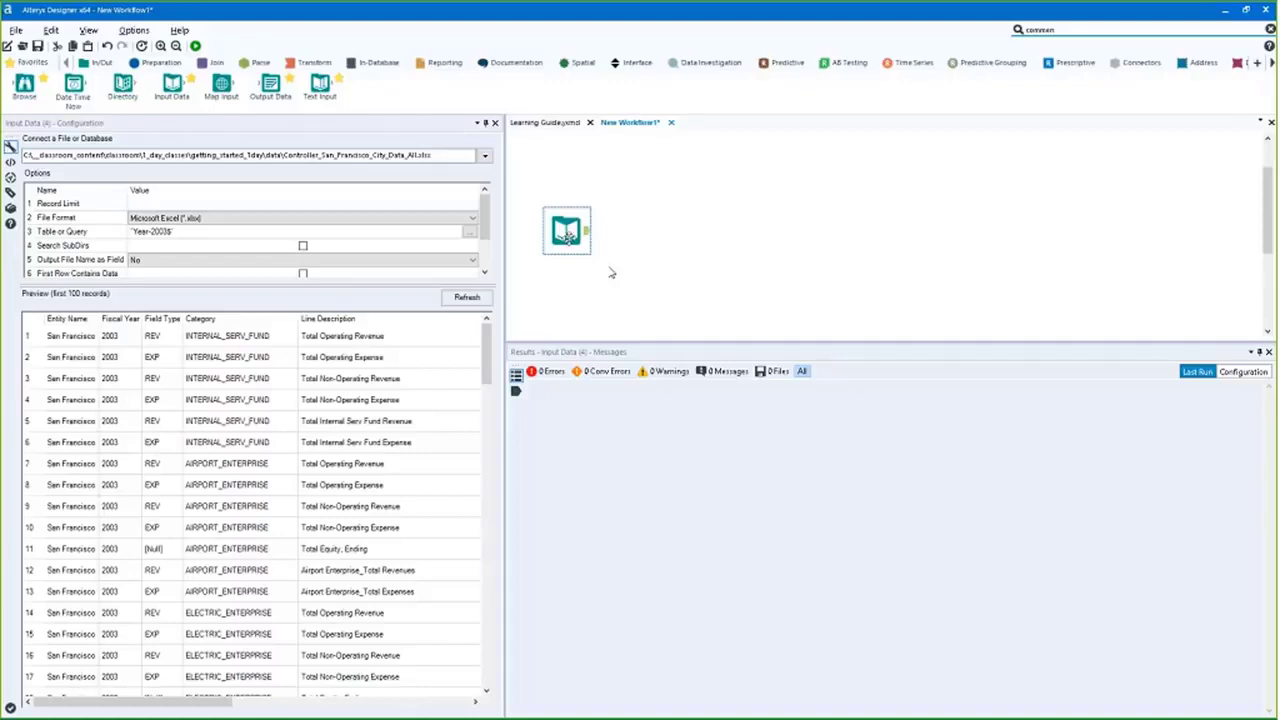
{"action": "left_click", "coordinate": [473, 703]}
{"action": "left_click", "coordinate": [473, 703]}
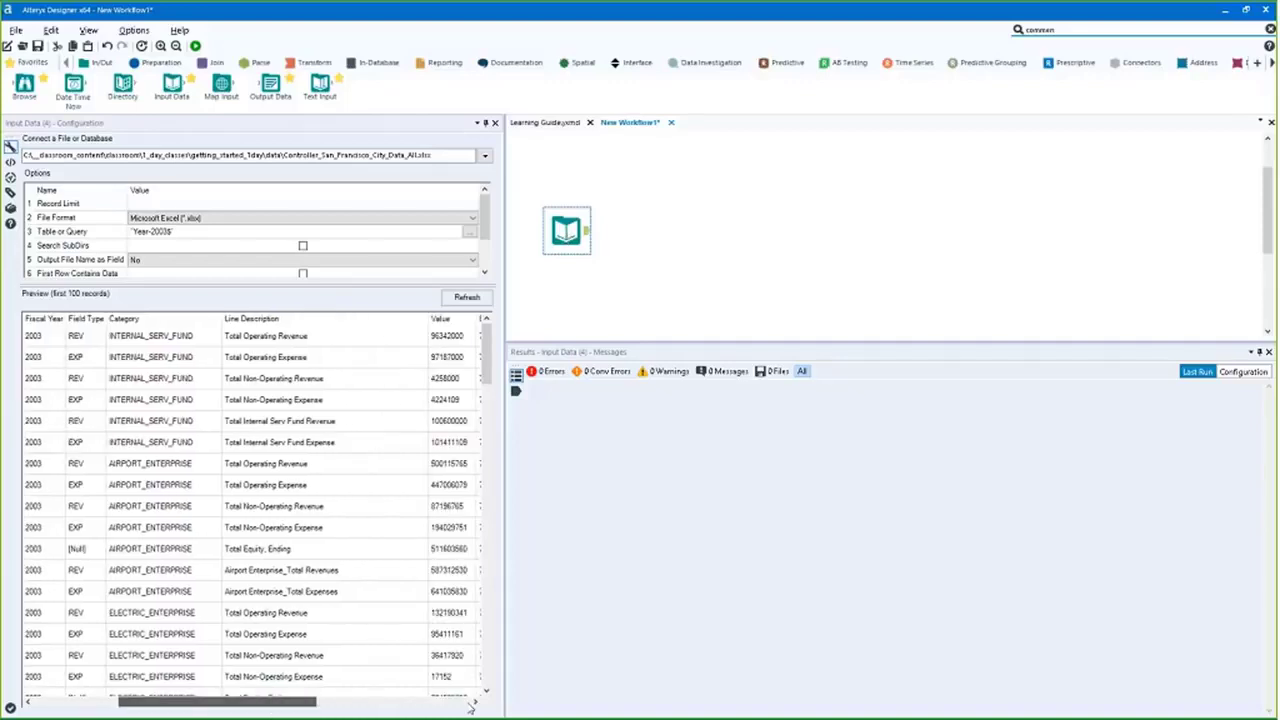
Reconnect to the recent Controller_San_Francisco_City_Data_All.xlsx workbook, review its sheets, and import only the list of sheet names
{"action": "left_click", "coordinate": [484, 156]}
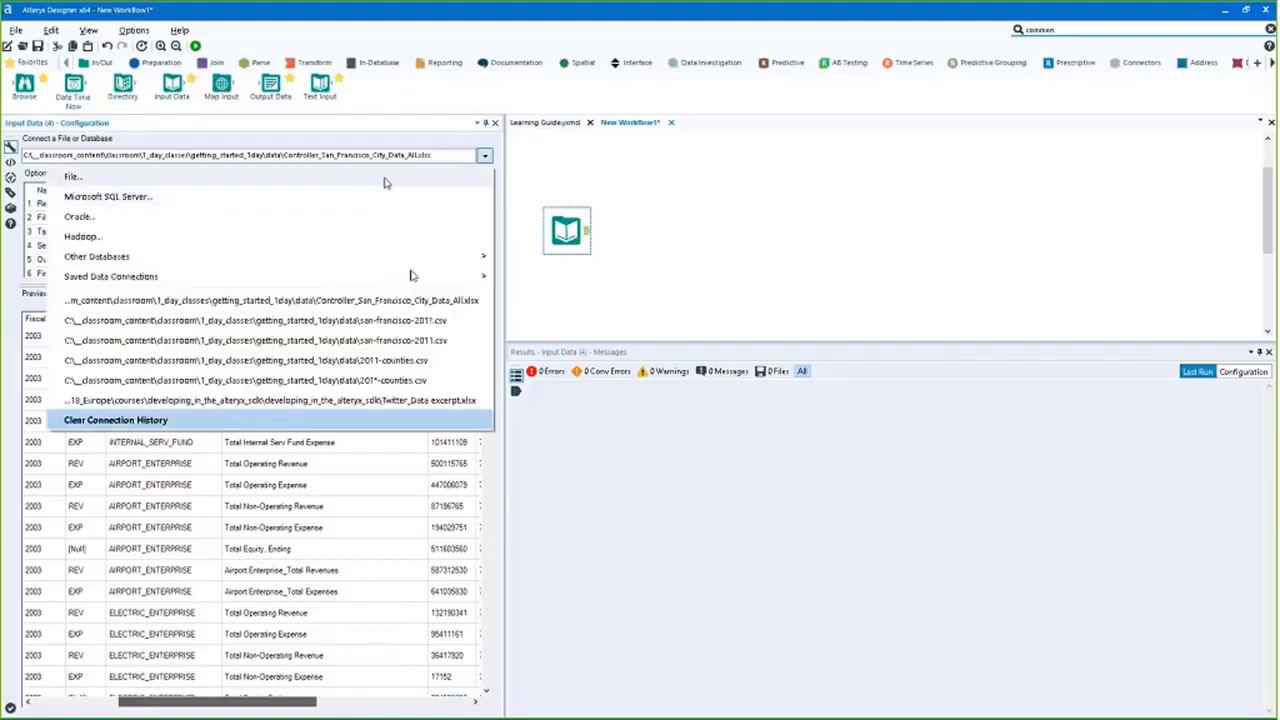
{"action": "left_click", "coordinate": [420, 300]}
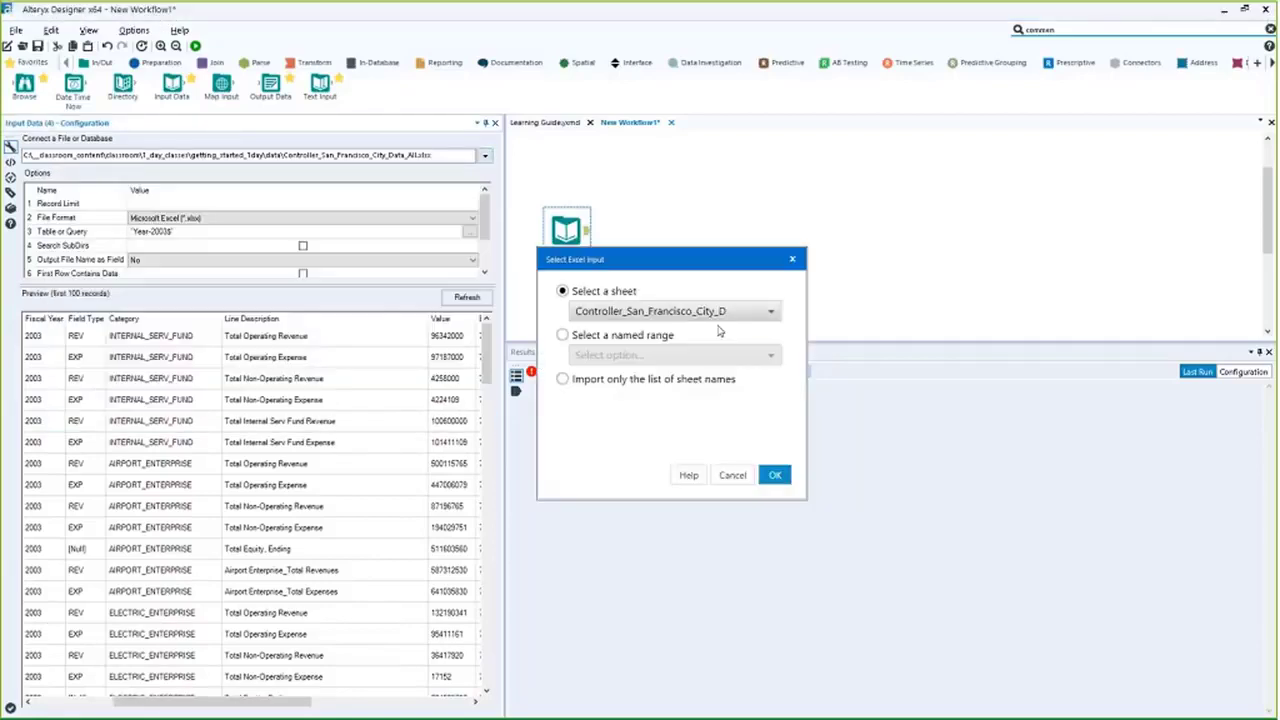
{"action": "left_click", "coordinate": [718, 311]}
{"action": "left_click_drag", "start_coordinate": [774, 354], "coordinate": [782, 430]}
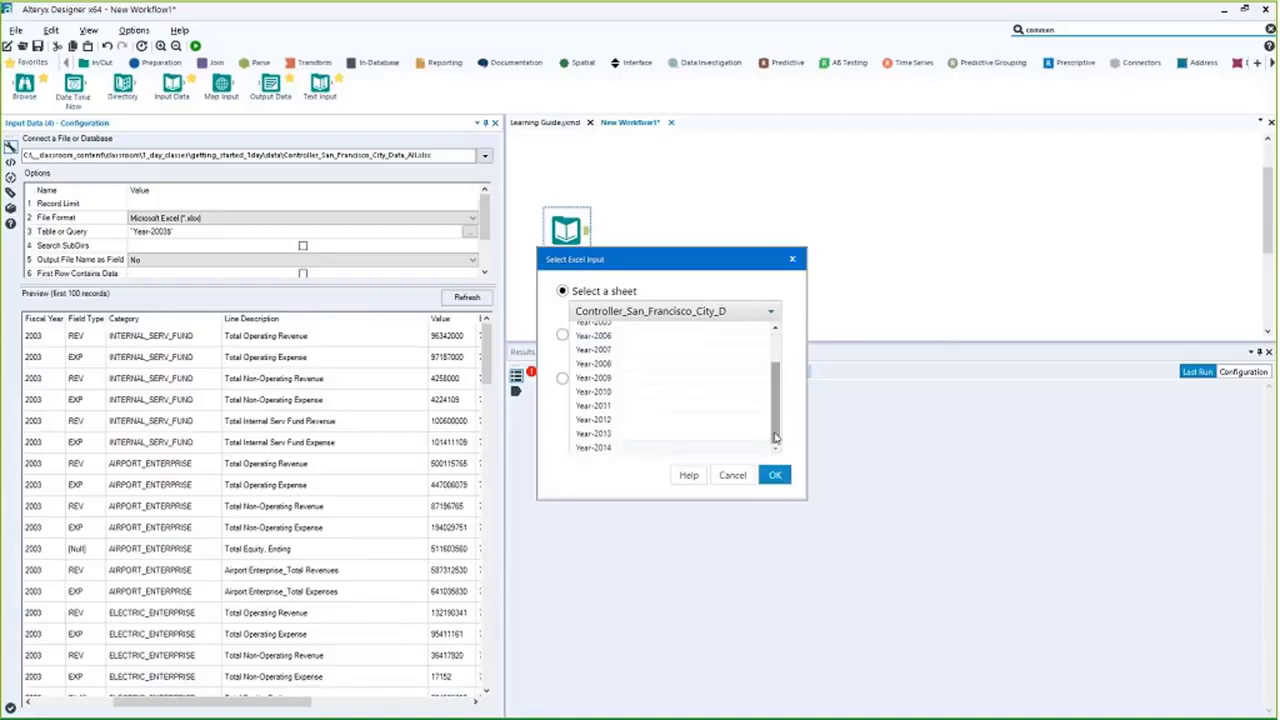
{"action": "scroll", "coordinate": [678, 373], "scroll_direction": "up", "scroll_amount": 2}
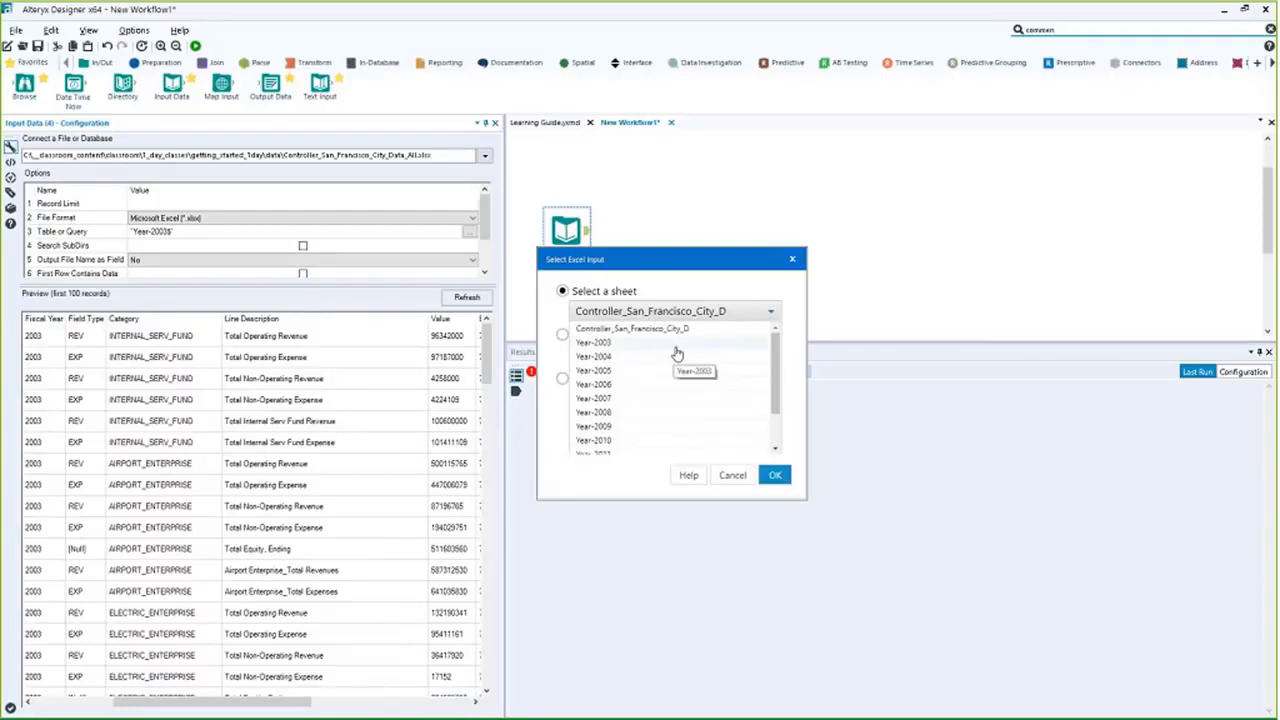
{"action": "left_click", "coordinate": [675, 345]}
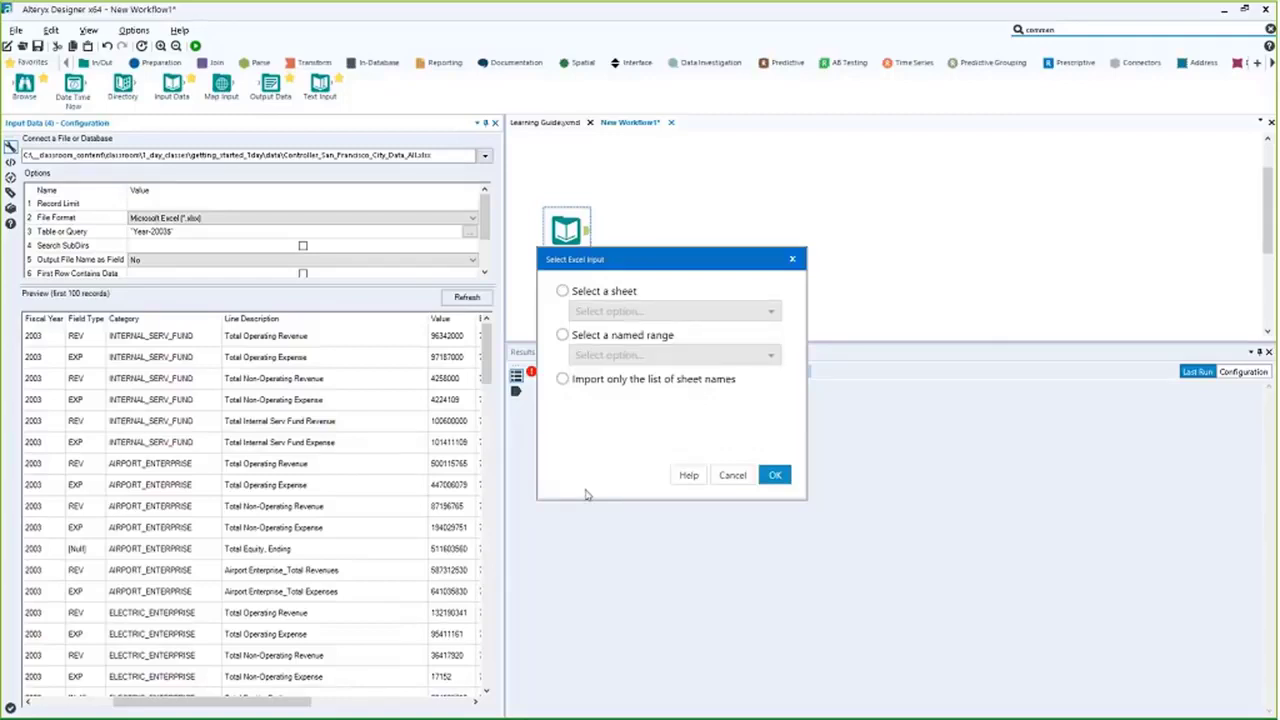
{"action": "left_click", "coordinate": [686, 380]}
{"action": "left_click", "coordinate": [775, 475]}
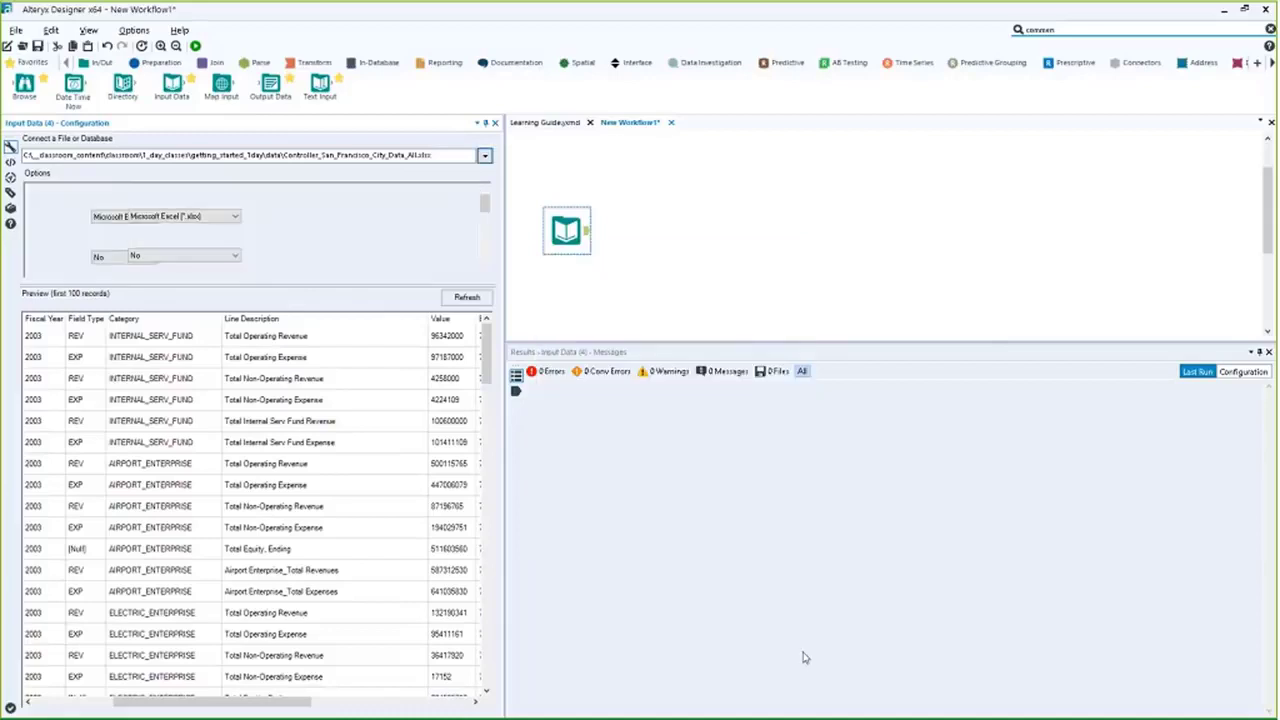
Move the Input Data tool lower on the canvas and run the workflow
{"action": "left_click_drag", "start_coordinate": [582, 221], "coordinate": [580, 250]}
{"action": "left_click", "coordinate": [571, 278]}
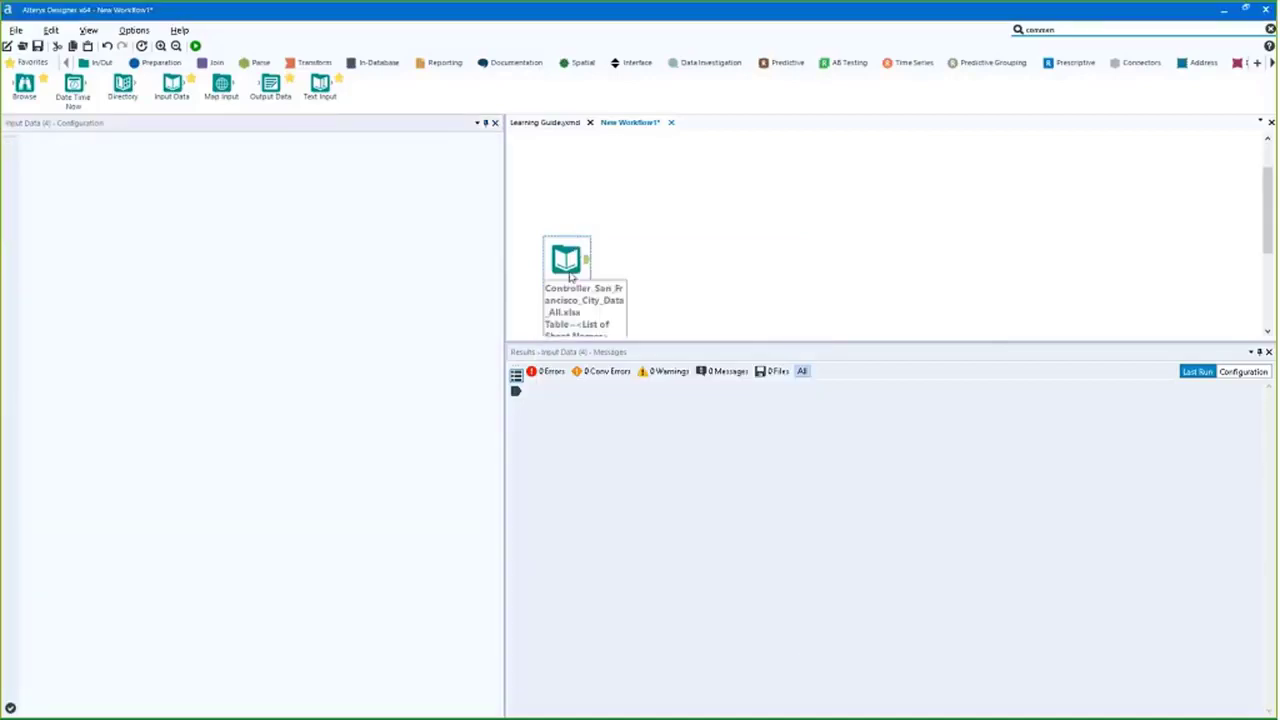
{"action": "key", "text": "ctrl+r"}
Examine the Sheet Names preview, highlighting the Controller_San_Francisco_City_D entry separately from the Year-2003 to Year-2014 sheets
{"action": "left_click_drag", "start_coordinate": [98, 344], "coordinate": [91, 335]}
{"action": "key", "text": "ctrl+a"}
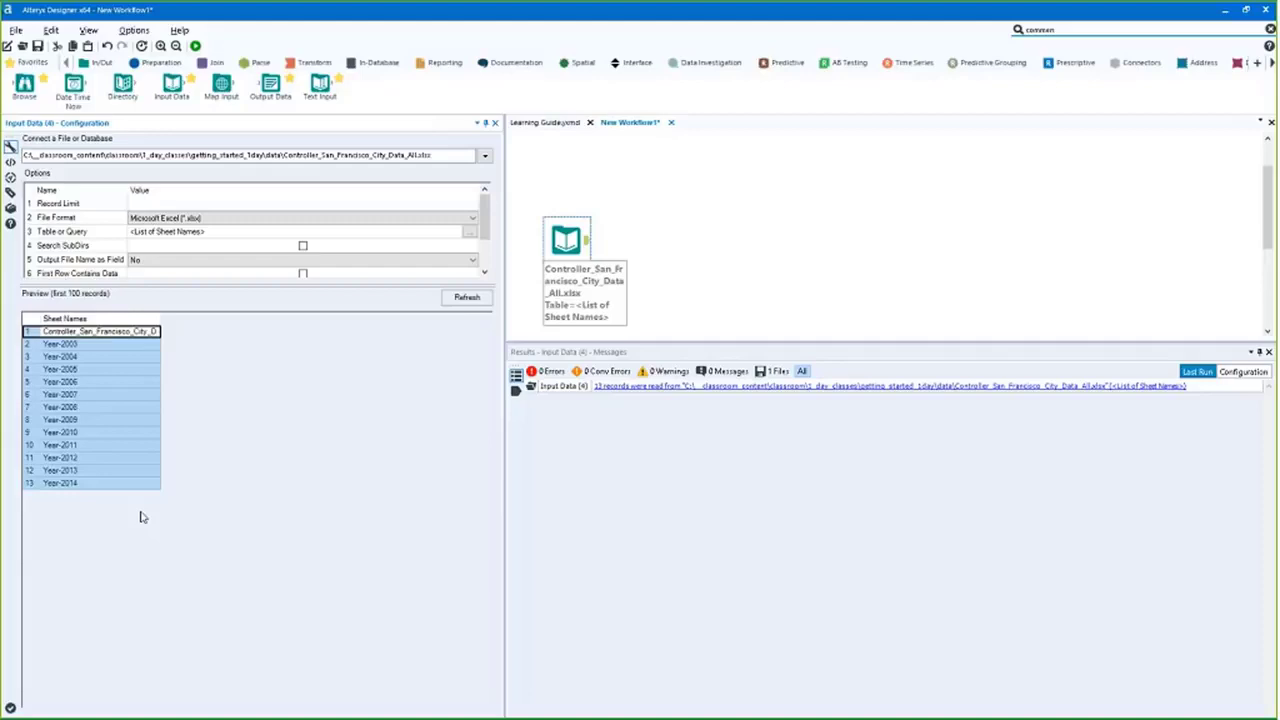
{"action": "left_click", "coordinate": [96, 345]}
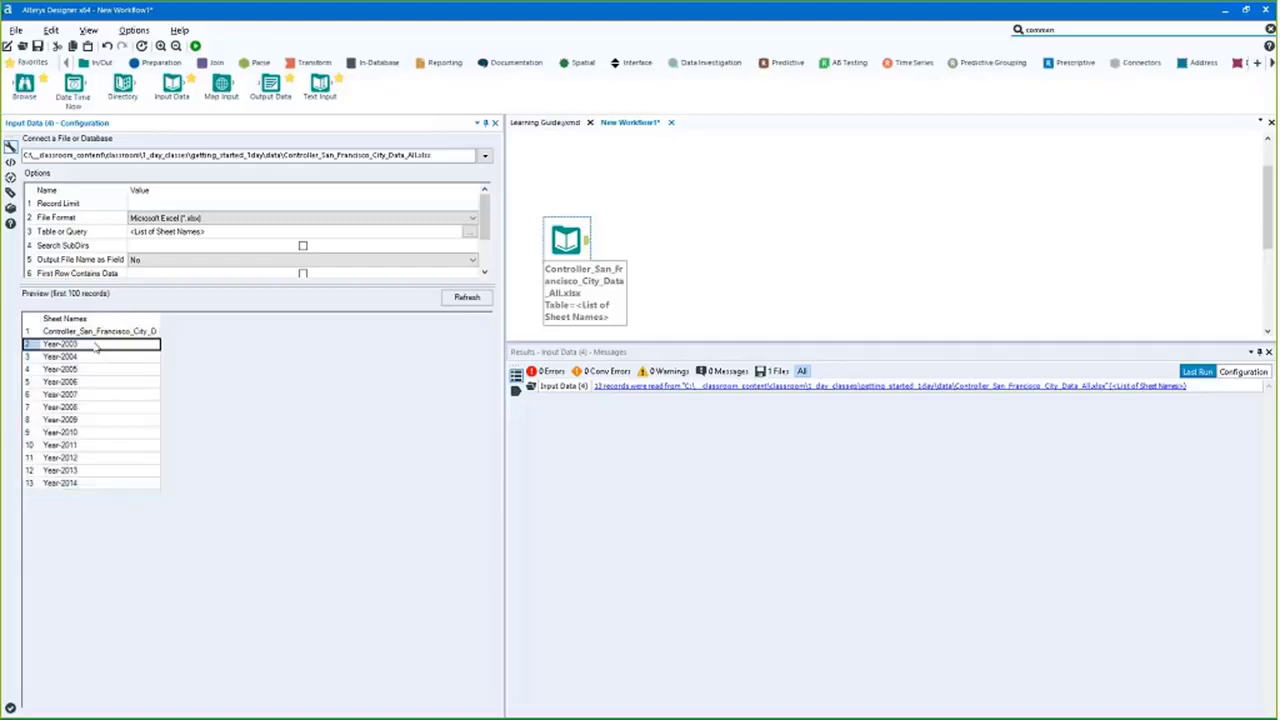
{"action": "left_click_drag", "start_coordinate": [96, 345], "coordinate": [83, 467]}
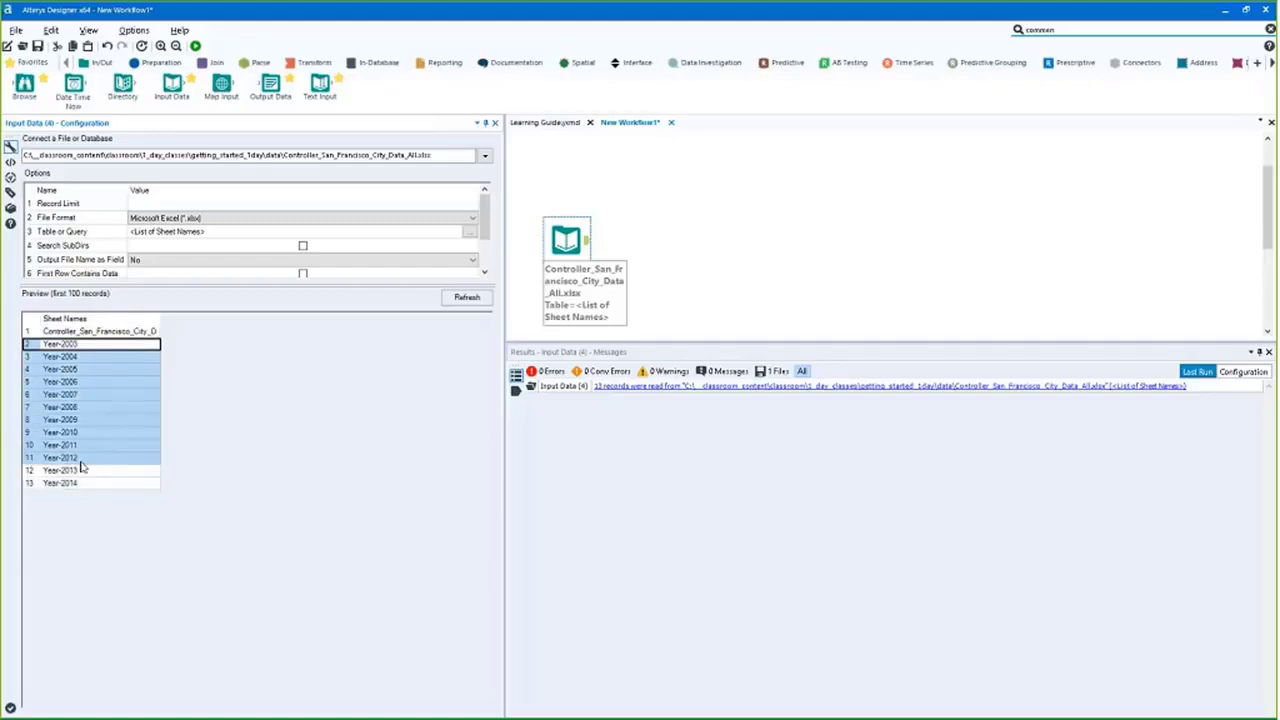
{"action": "left_click", "coordinate": [92, 319]}
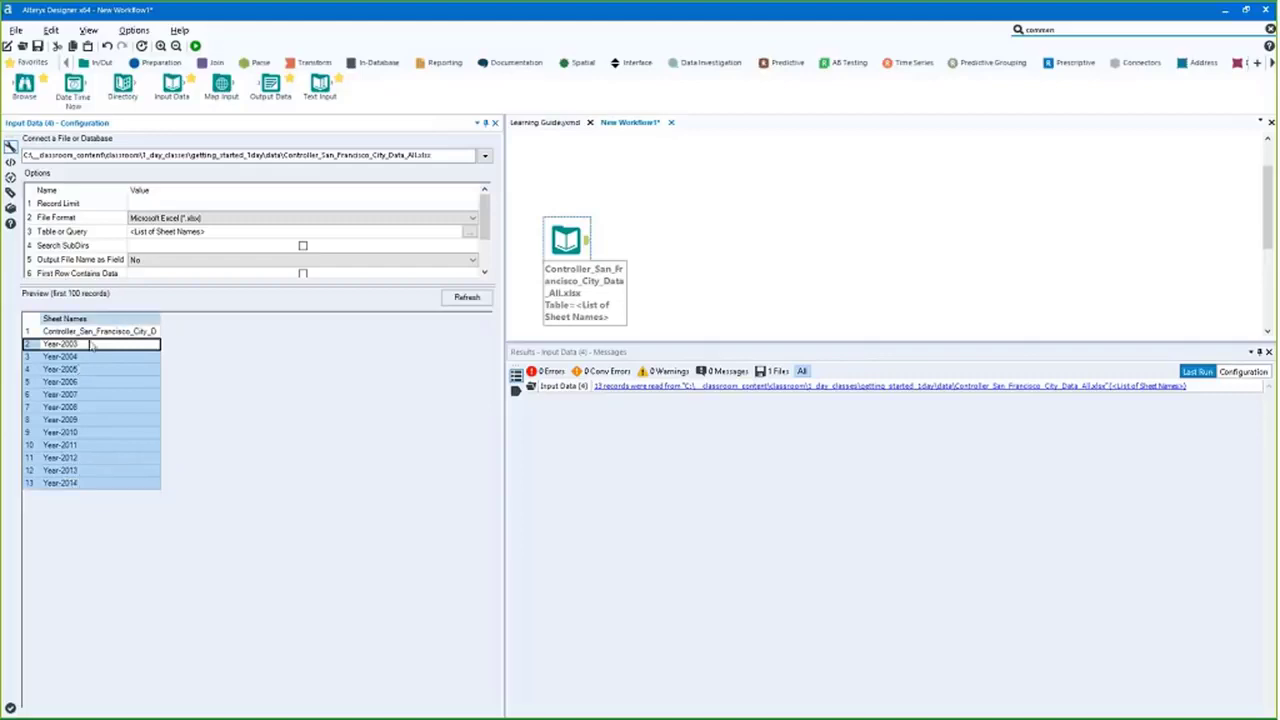
{"action": "left_click", "coordinate": [92, 331]}
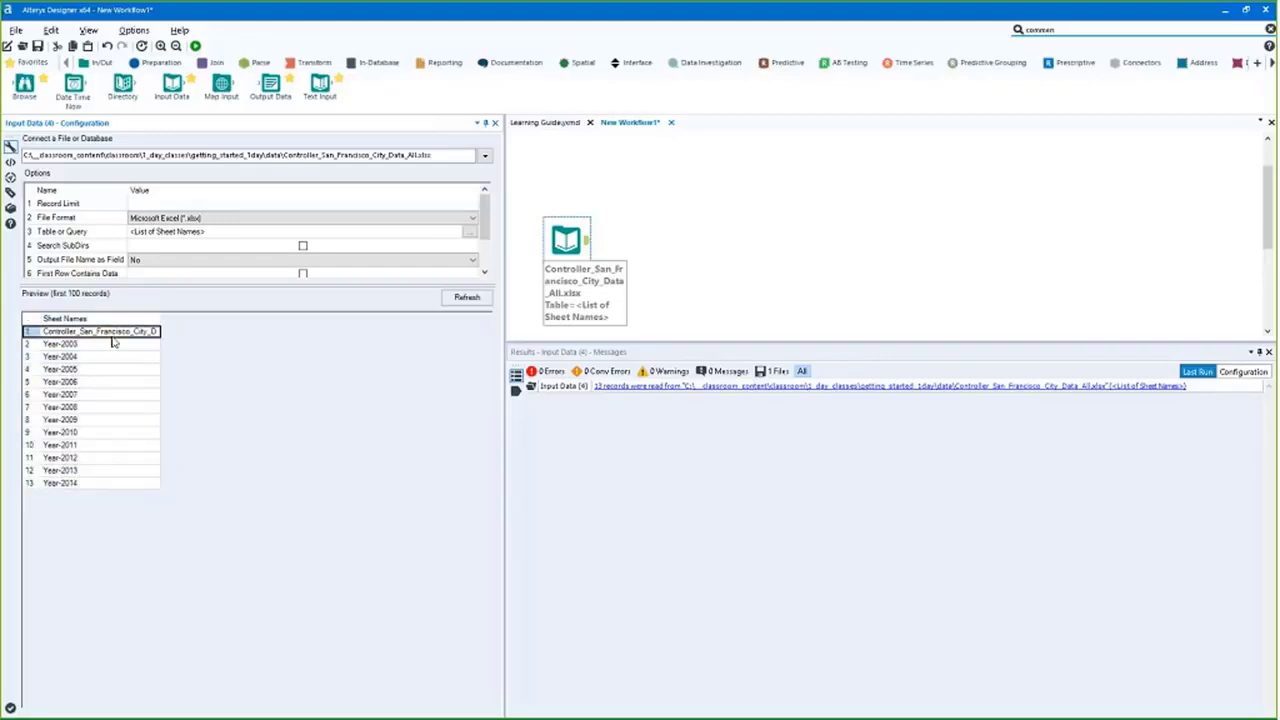
{"action": "left_click", "coordinate": [104, 345]}
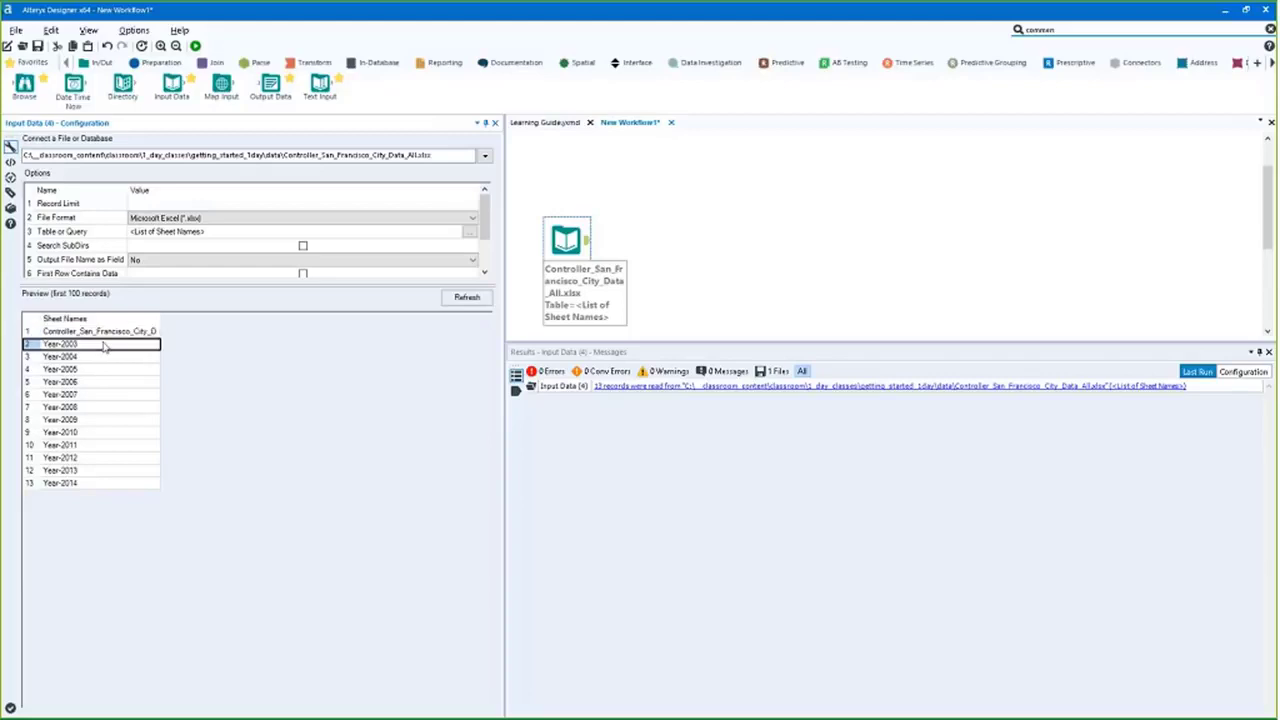
{"action": "left_click_drag", "start_coordinate": [104, 345], "coordinate": [113, 441]}
{"action": "left_click", "coordinate": [83, 333]}
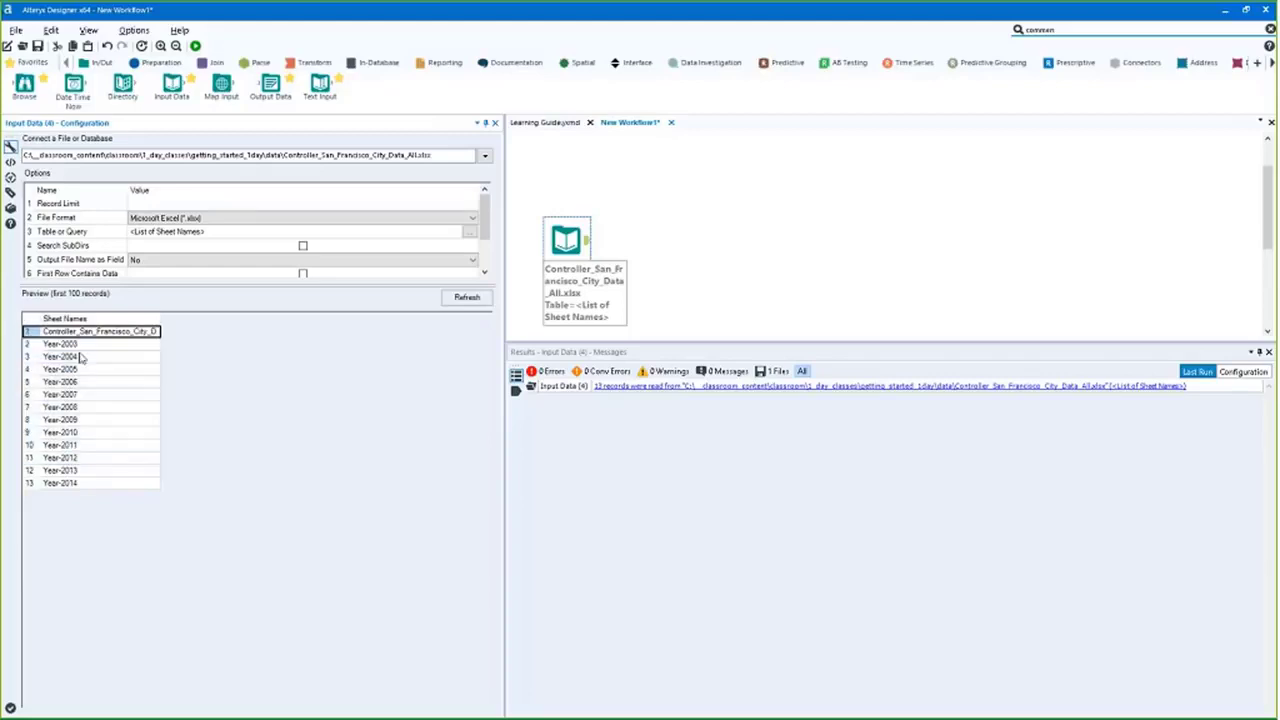
{"action": "left_click_drag", "start_coordinate": [80, 344], "coordinate": [77, 485]}
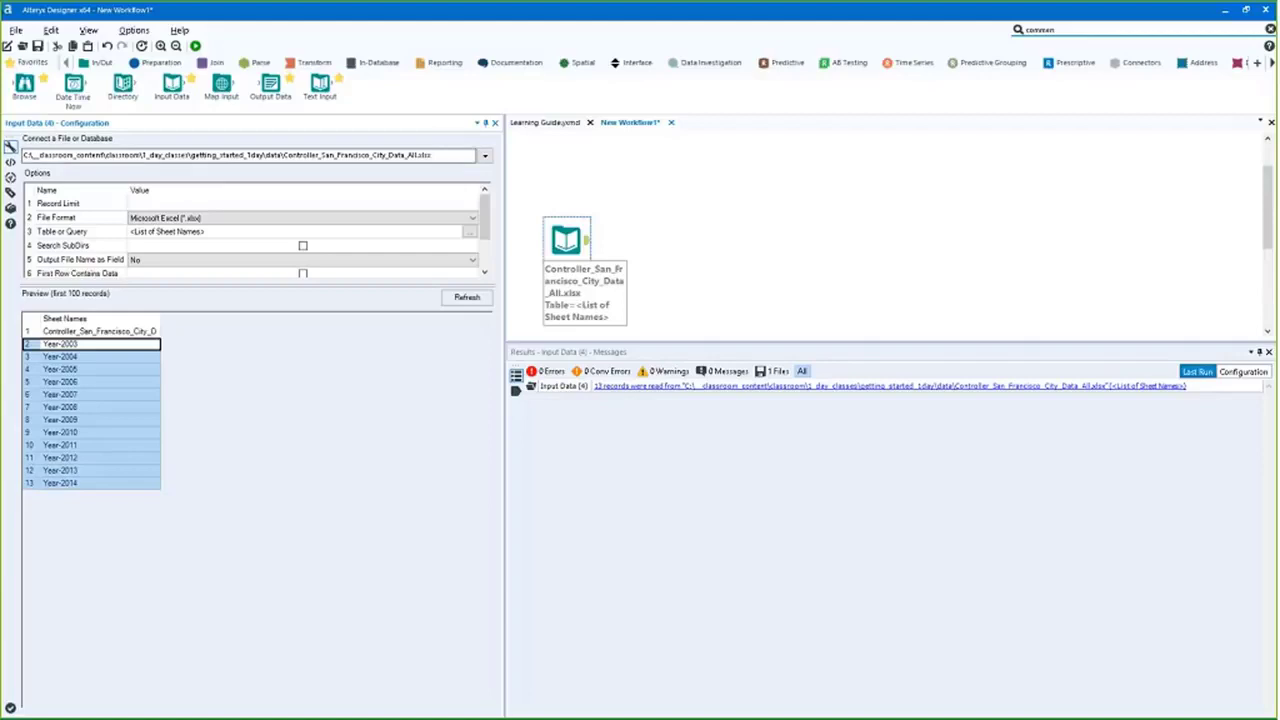
Connect a Sample tool to the sheet-list Input Data tool and configure it to skip the first 1 row
{"action": "left_click", "coordinate": [161, 62]}
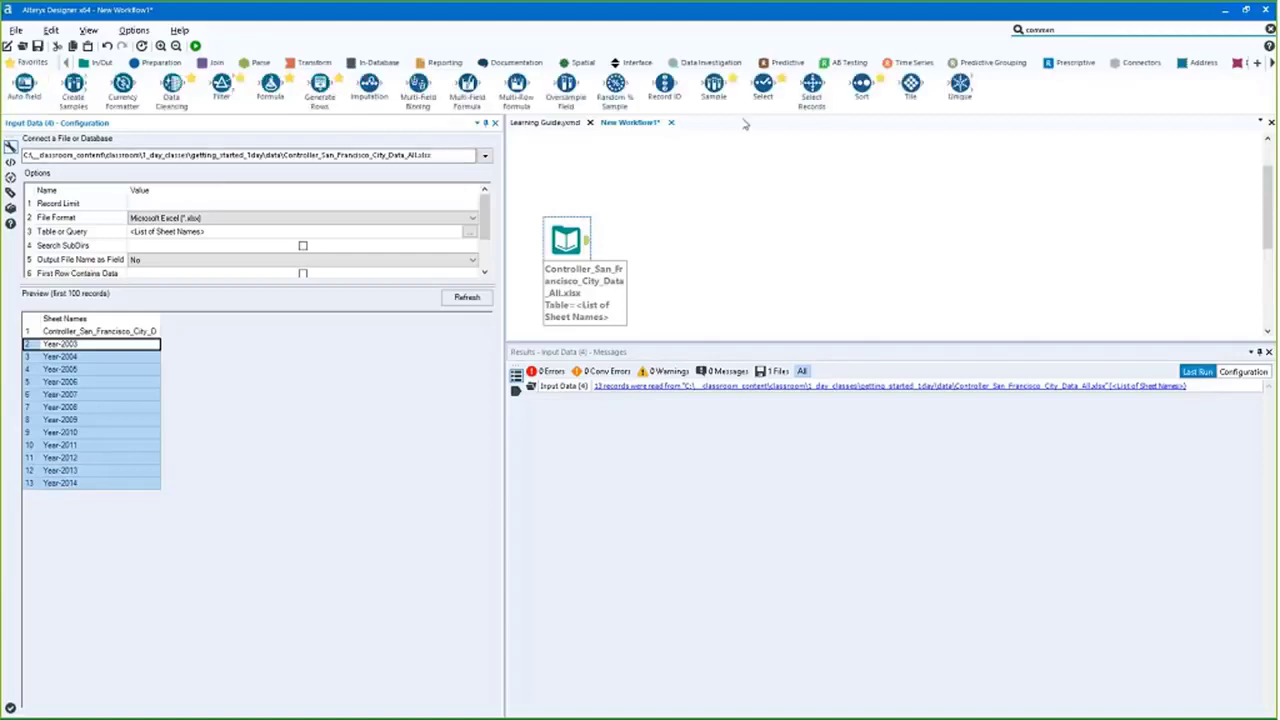
{"action": "left_click_drag", "start_coordinate": [713, 85], "coordinate": [634, 240]}
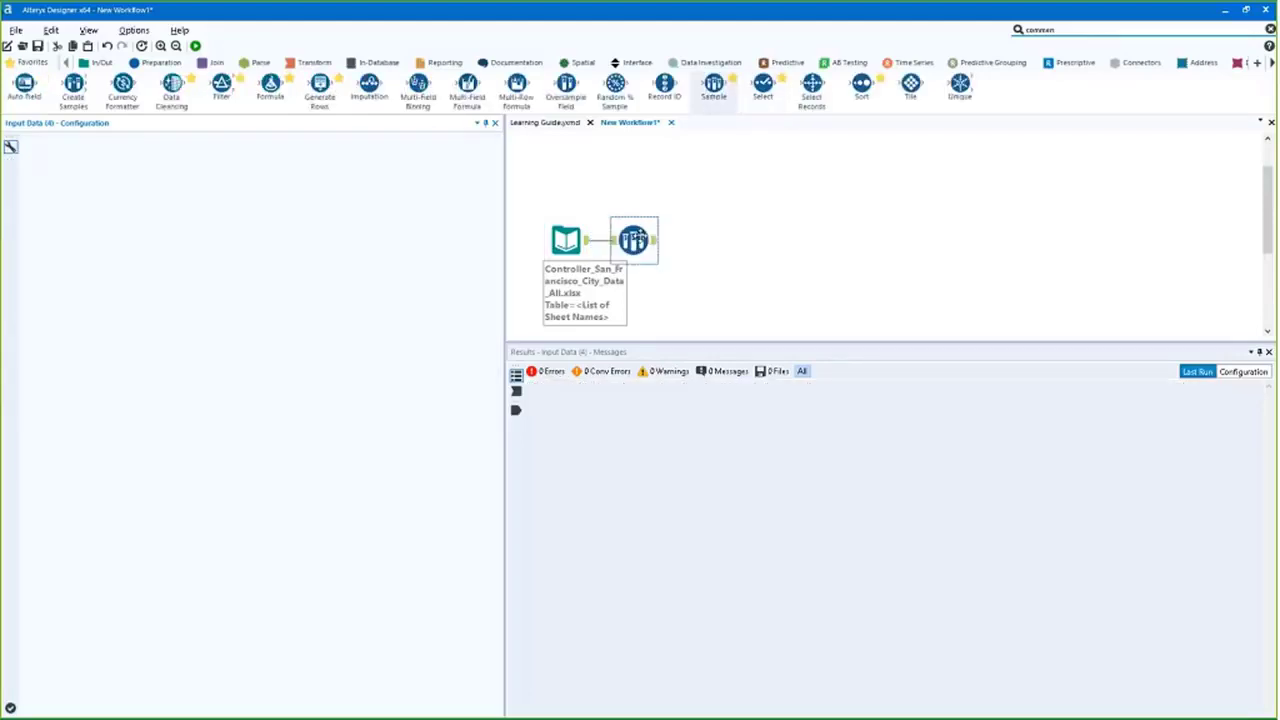
{"action": "left_click", "coordinate": [79, 212]}
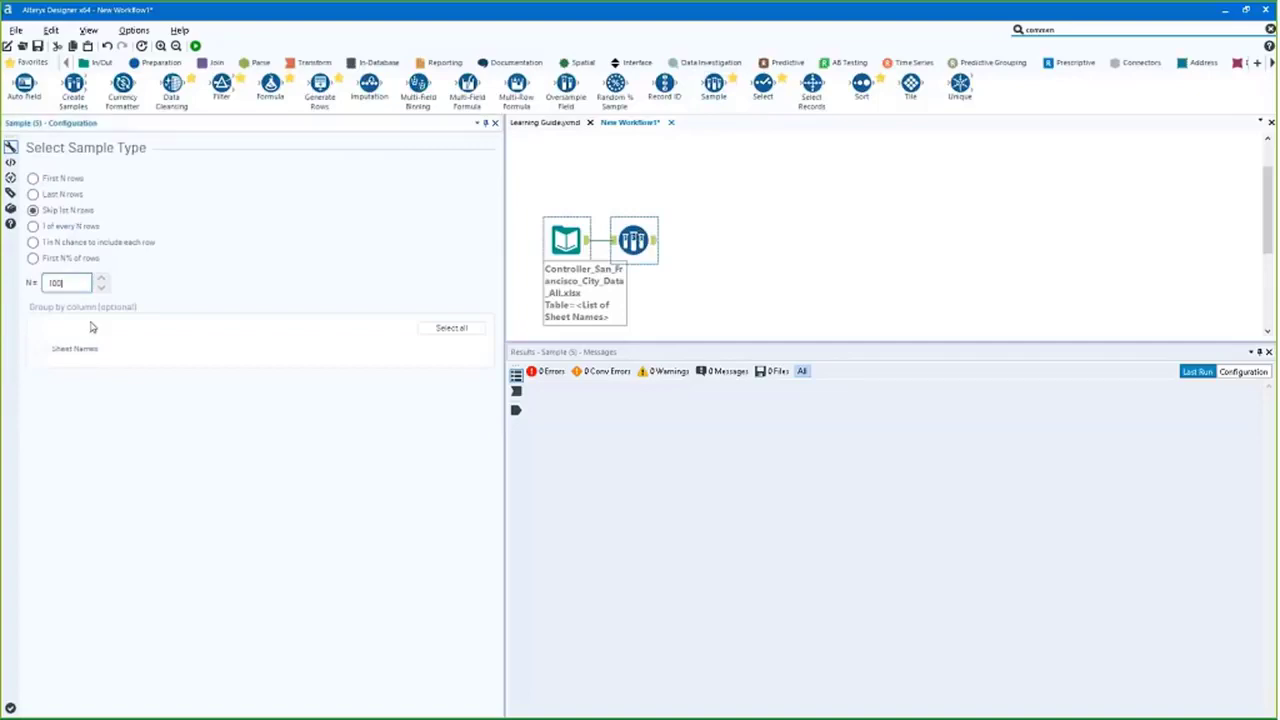
{"action": "key", "text": "BackSpace"}
{"action": "key", "text": "BackSpace"}
Run the workflow and highlight the sheet names Year-2003 to Year-2014 in the Sample tool's output
{"action": "left_click", "coordinate": [195, 46]}
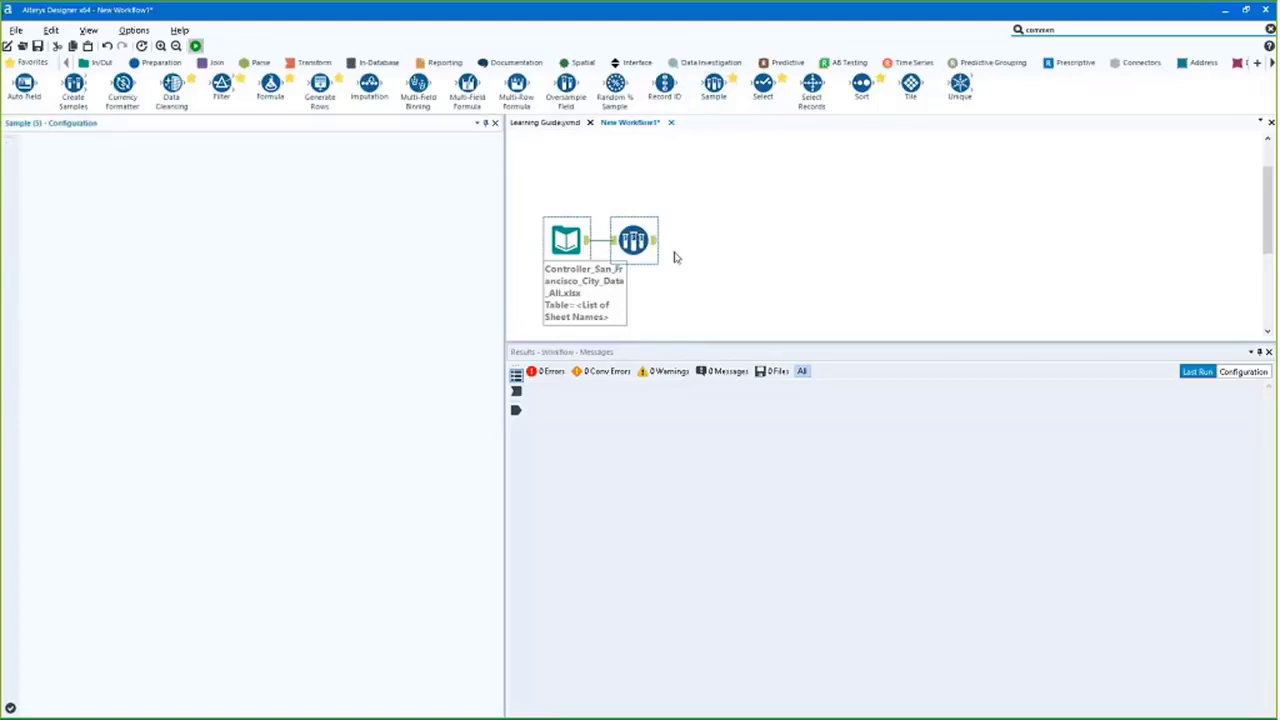
{"action": "left_click", "coordinate": [655, 242]}
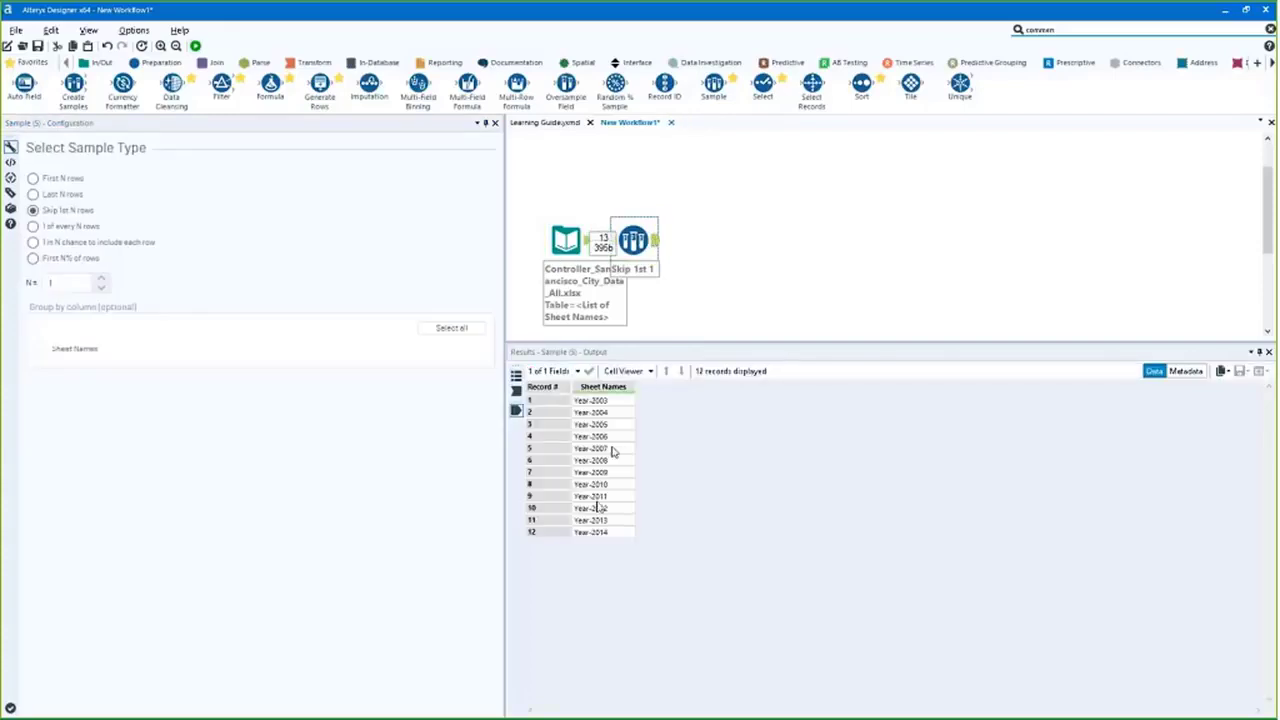
{"action": "left_click_drag", "start_coordinate": [601, 401], "coordinate": [602, 536]}
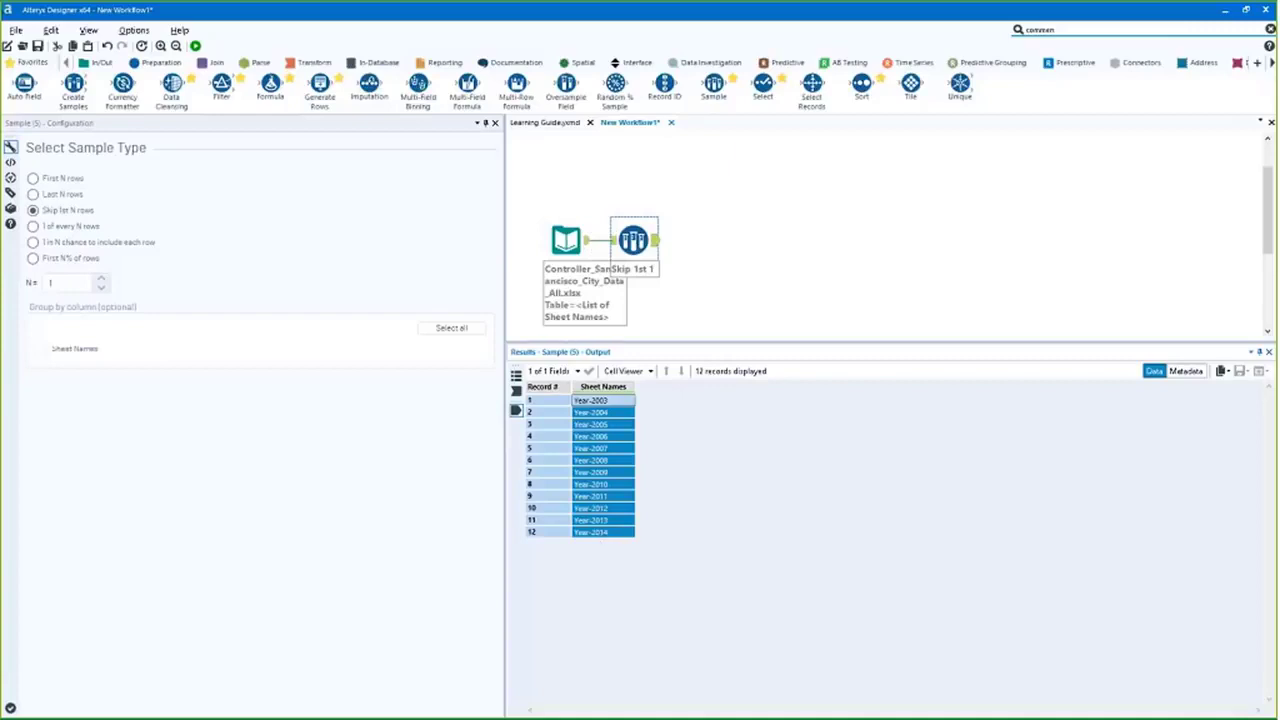
Search the tools for "dynami" and place the Dynamic Input tool after the Sample tool on the canvas
{"action": "left_click", "coordinate": [1101, 30]}
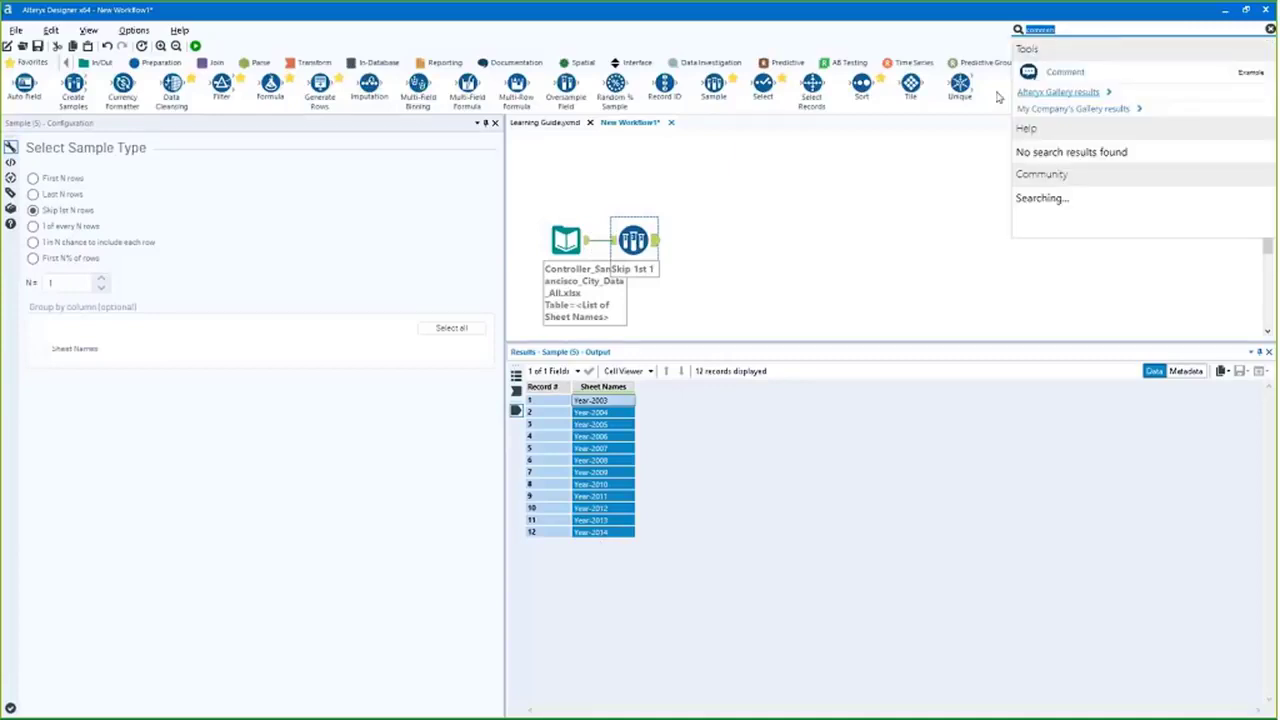
{"action": "type", "text": "dynami"}
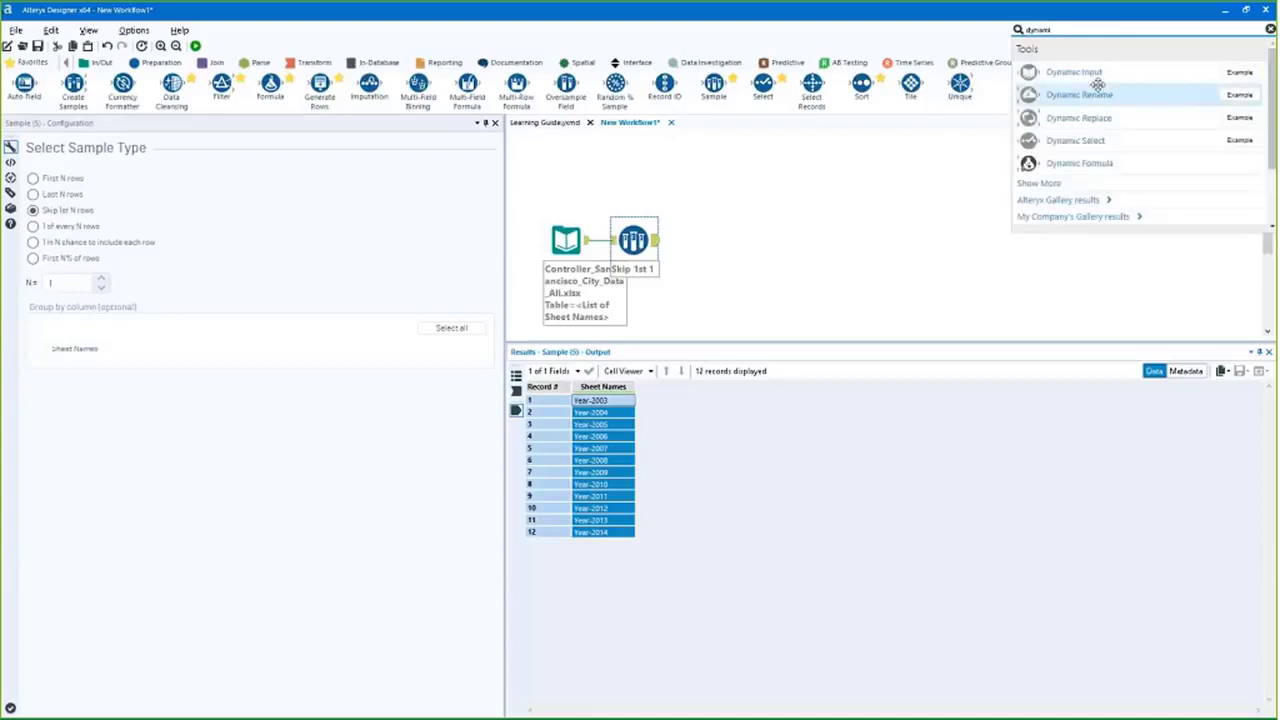
{"action": "left_click_drag", "start_coordinate": [1098, 84], "coordinate": [711, 242]}
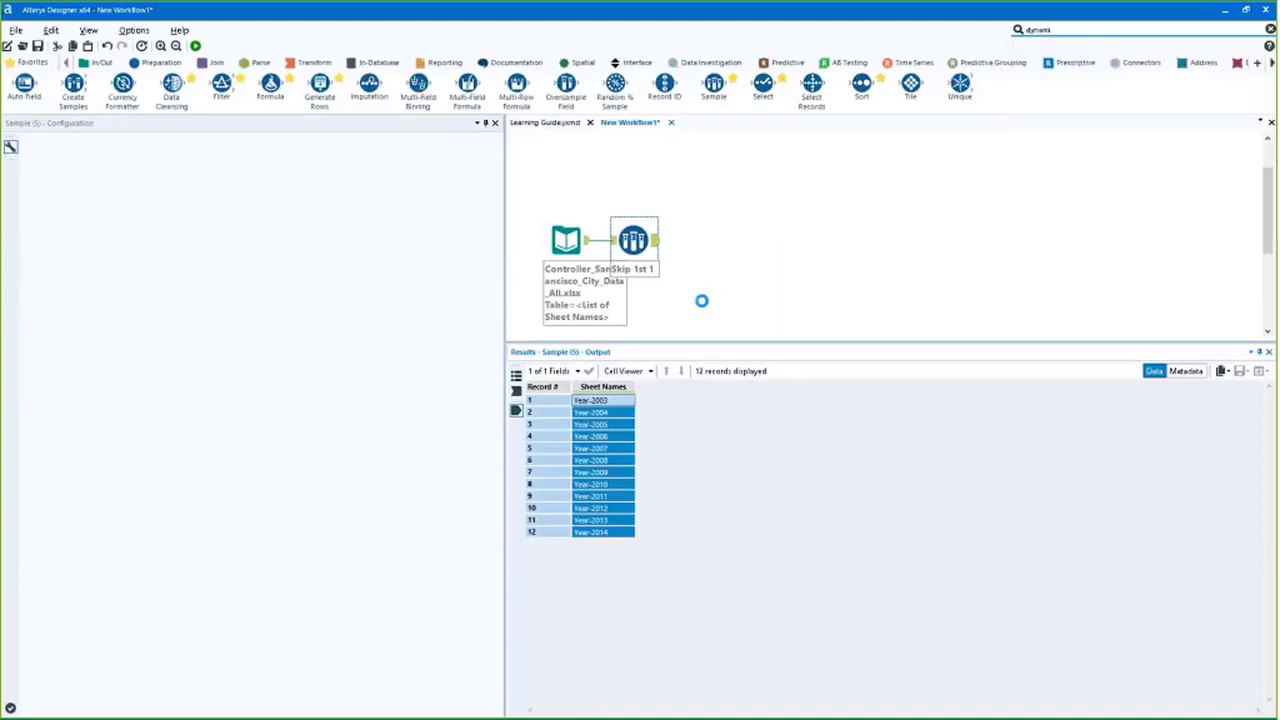
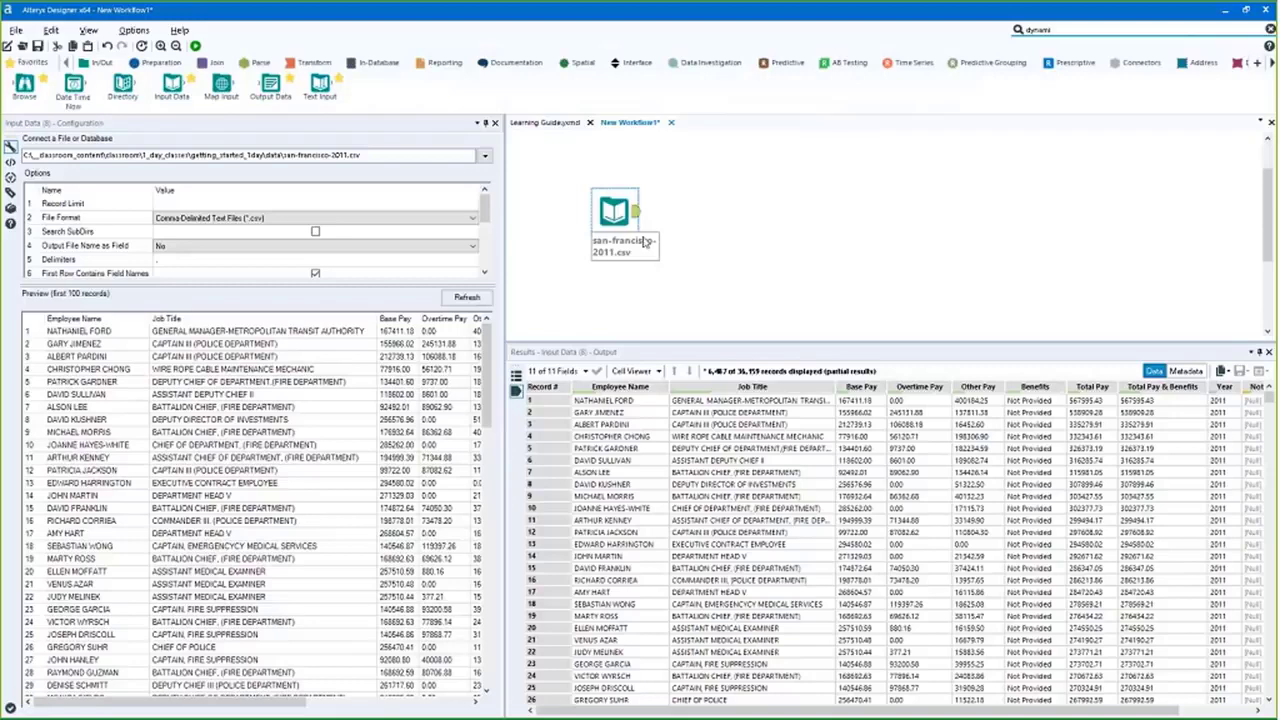
Examine the san-francisco-2011.csv output records and their metadata, highlighting the field names and sizes
{"action": "left_click_drag", "start_coordinate": [620, 412], "coordinate": [1241, 630]}
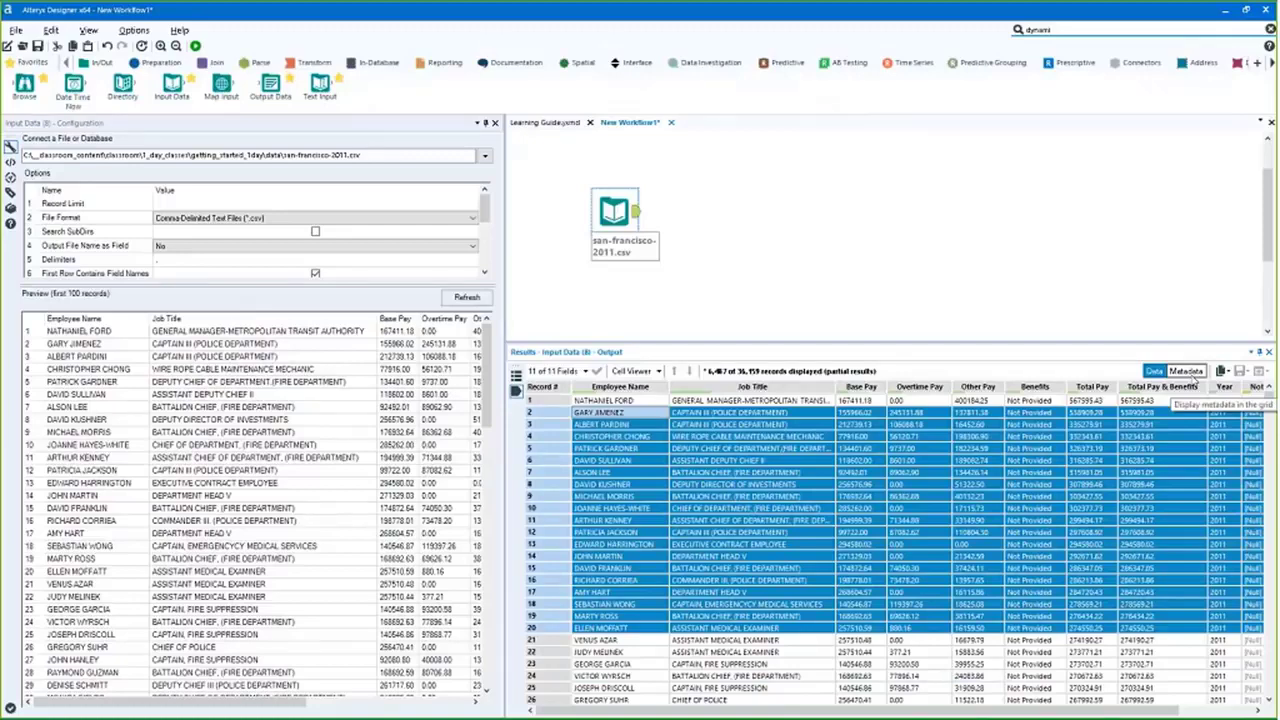
{"action": "left_click", "coordinate": [1186, 371]}
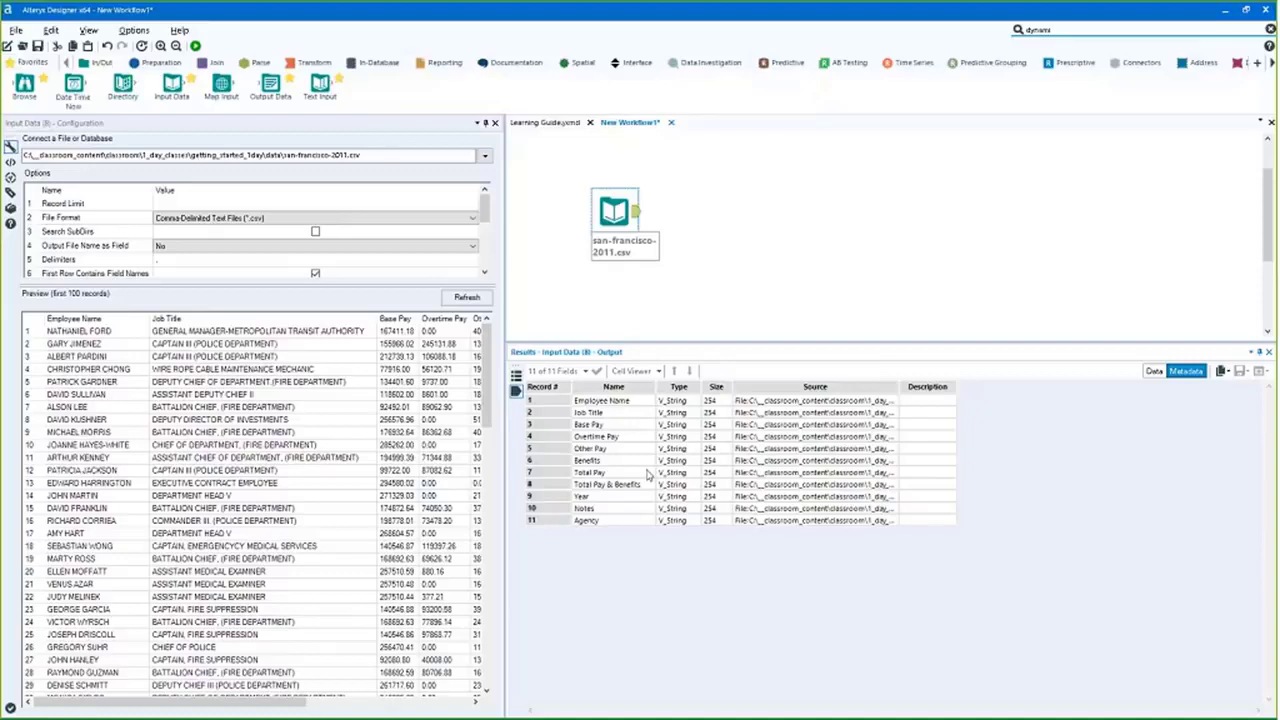
{"action": "left_click_drag", "start_coordinate": [612, 449], "coordinate": [672, 496]}
{"action": "left_click_drag", "start_coordinate": [592, 401], "coordinate": [630, 520]}
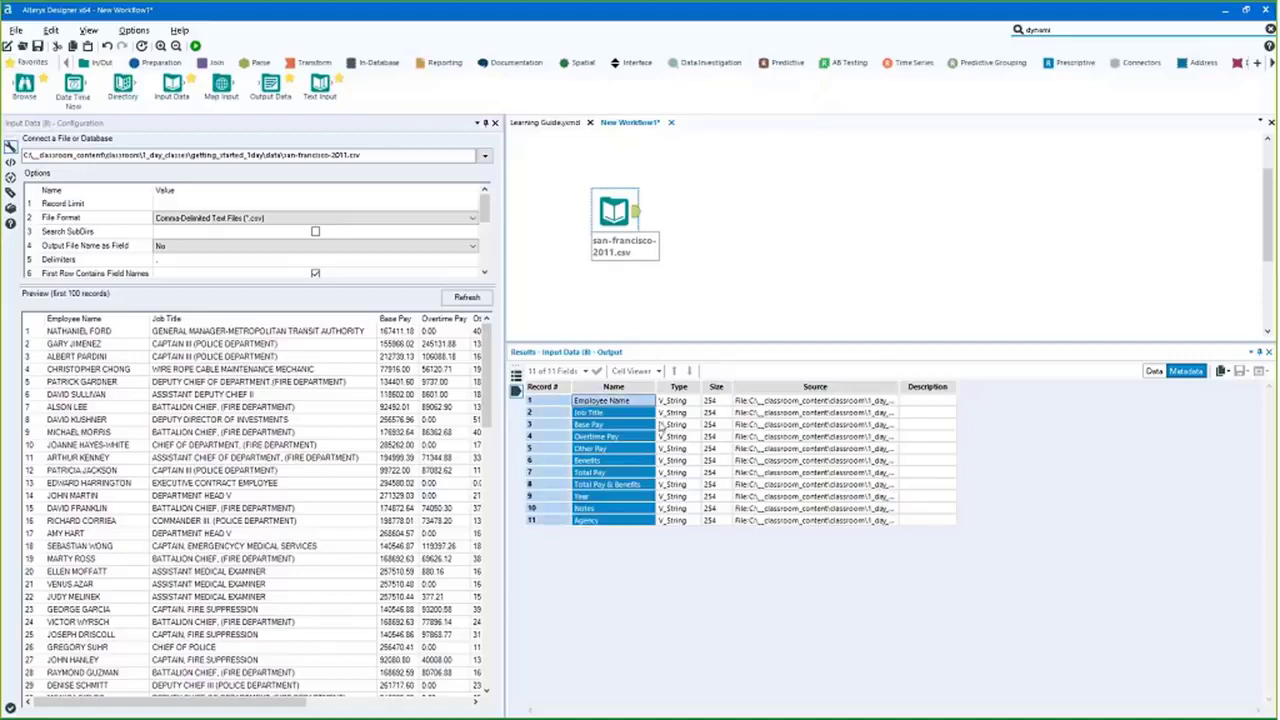
{"action": "left_click_drag", "start_coordinate": [672, 400], "coordinate": [712, 508]}
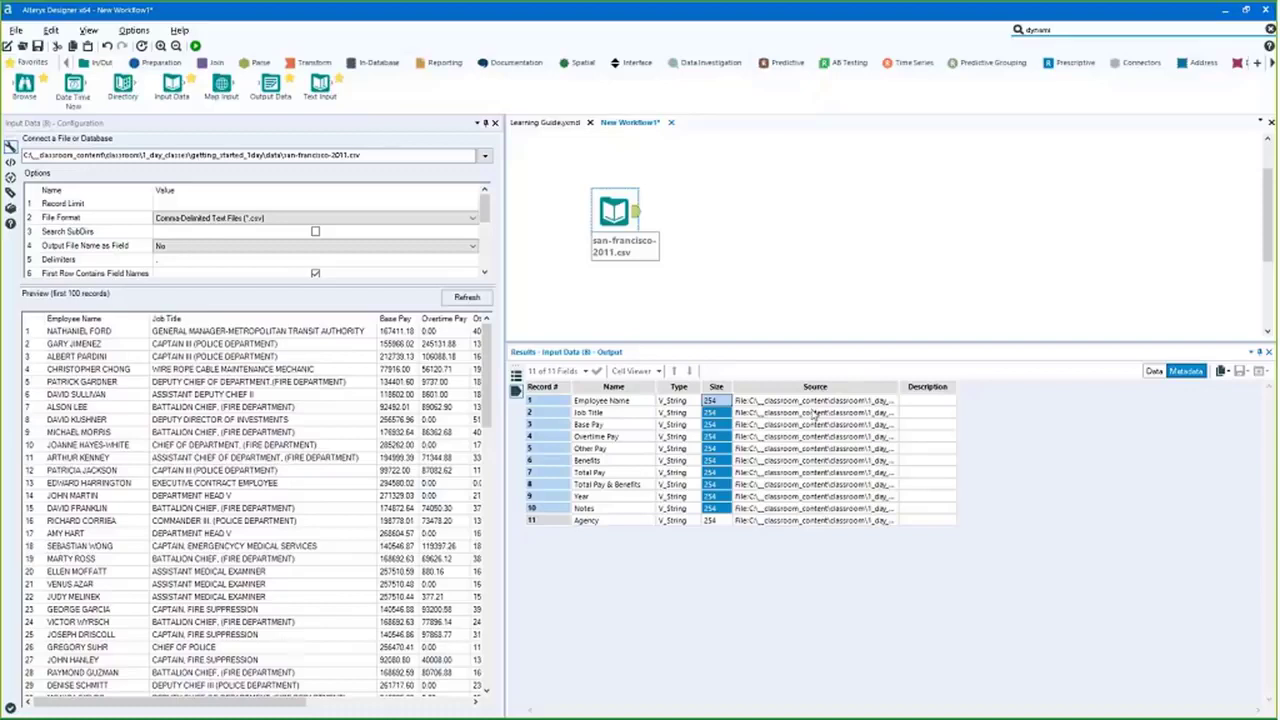
{"action": "left_click_drag", "start_coordinate": [712, 412], "coordinate": [714, 512]}
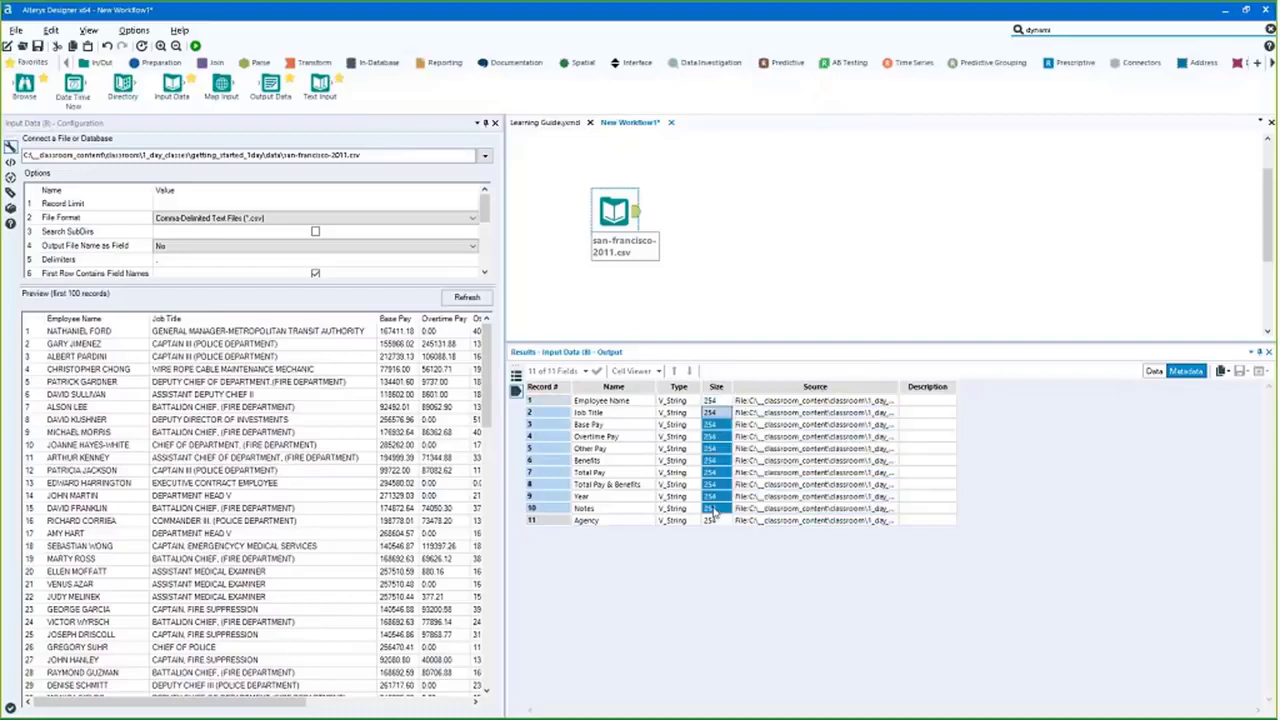
{"action": "left_click_drag", "start_coordinate": [710, 400], "coordinate": [712, 484]}
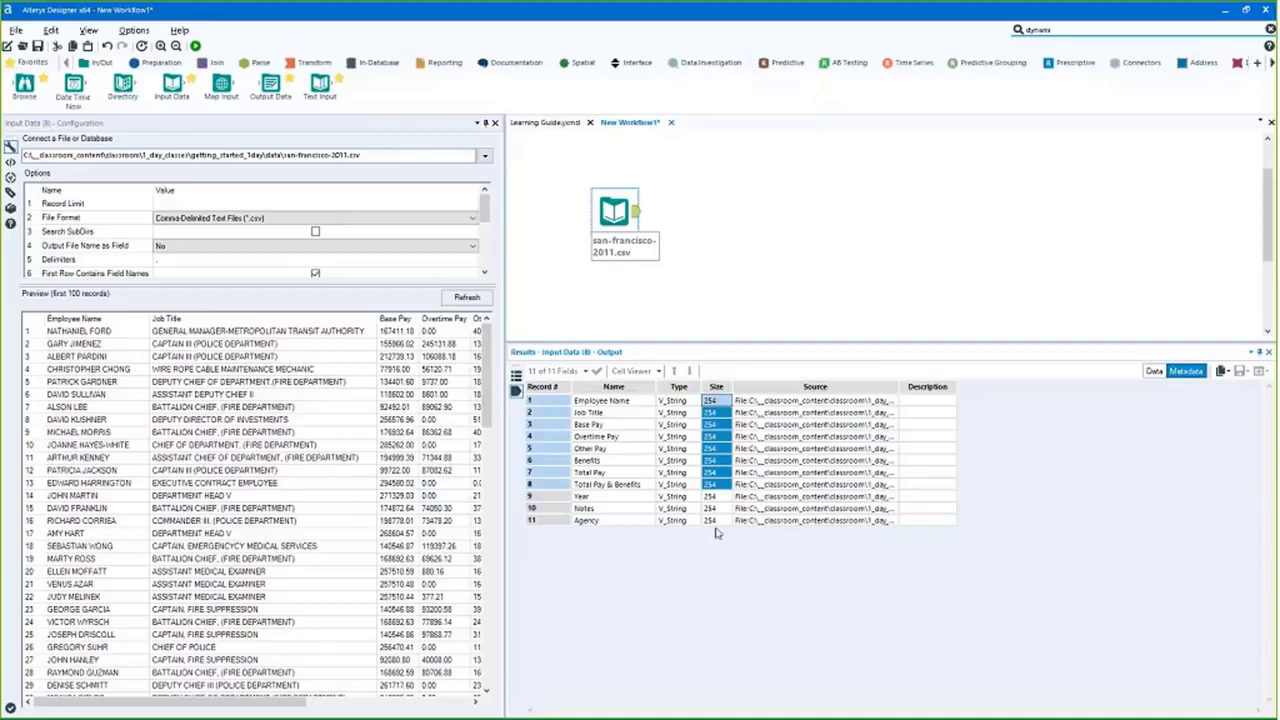
Set the field length of the san-francisco-2011.csv input to 1000 and rerun the workflow
{"action": "scroll", "coordinate": [205, 252], "scroll_direction": "down", "scroll_amount": 1}
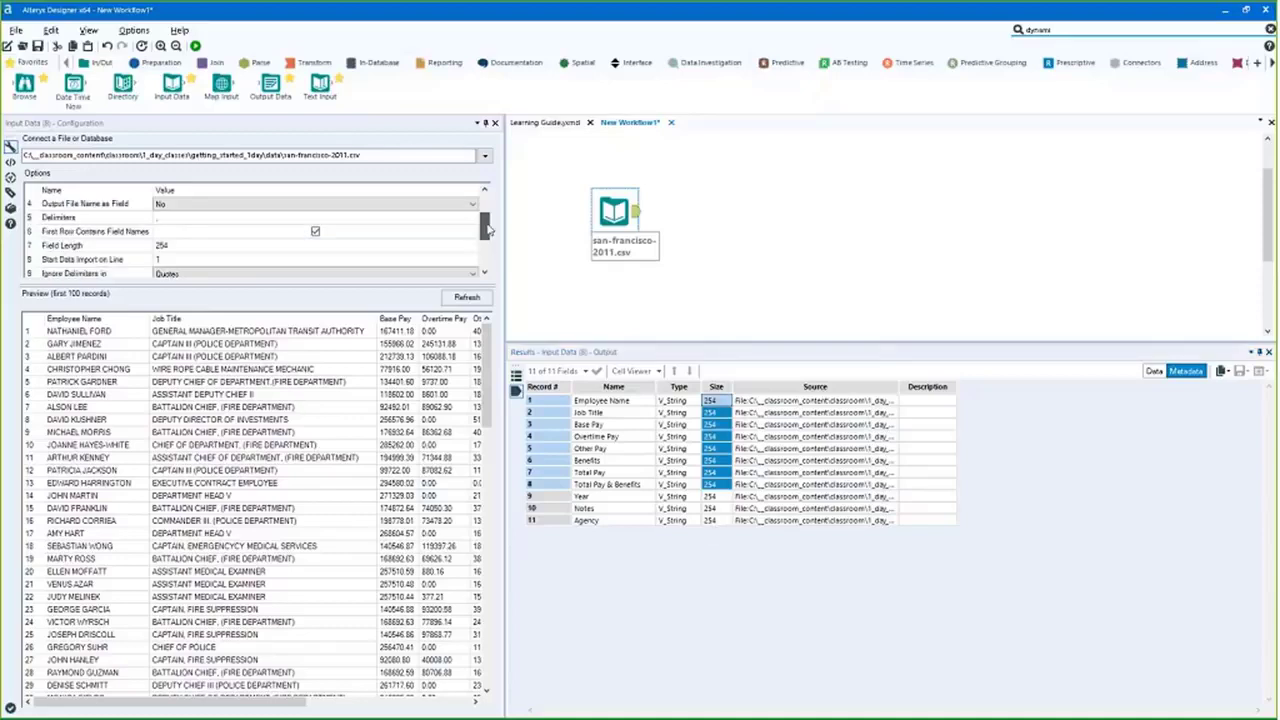
{"action": "left_click", "coordinate": [205, 246]}
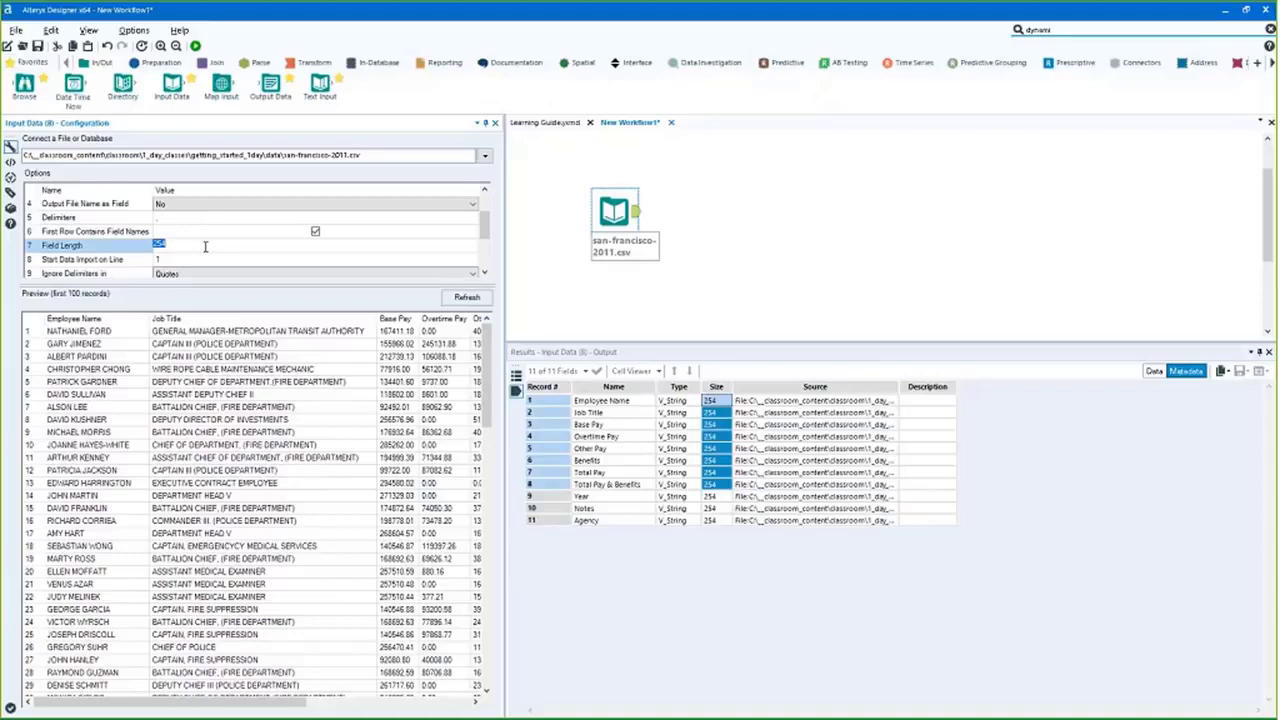
{"action": "type", "text": "1000"}
{"action": "left_click", "coordinate": [347, 168]}
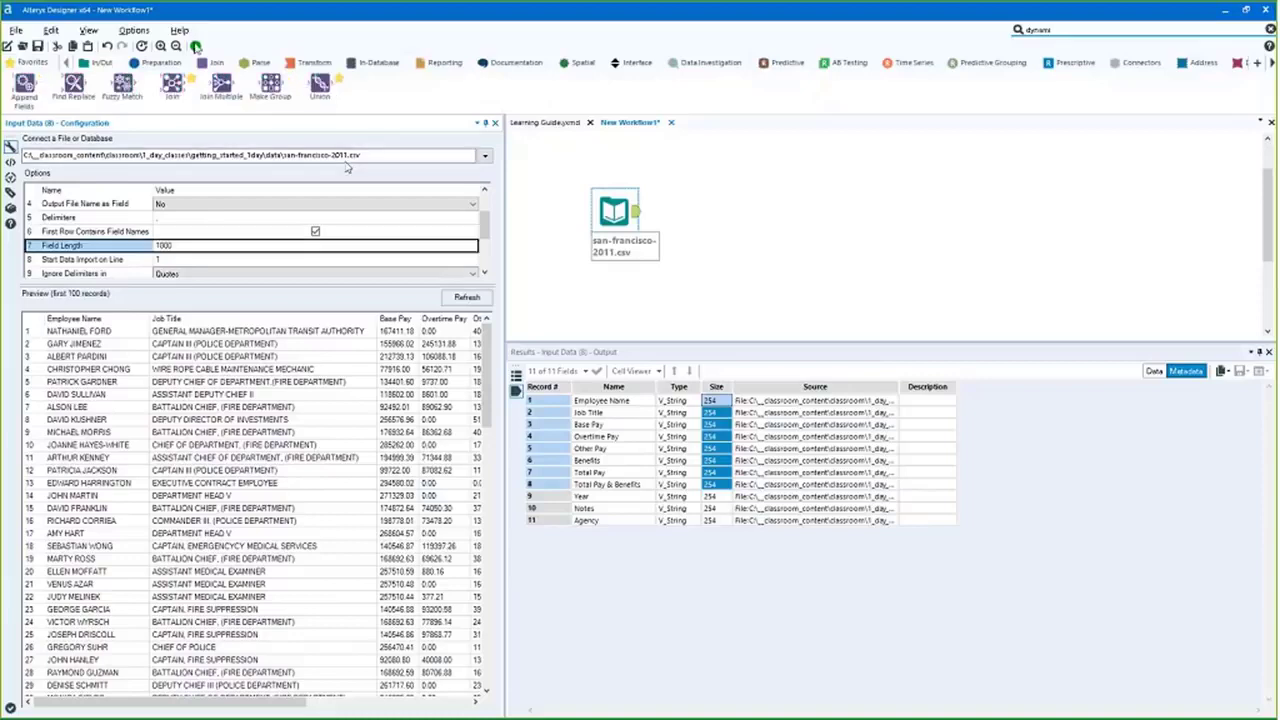
{"action": "key", "text": "ctrl+r"}
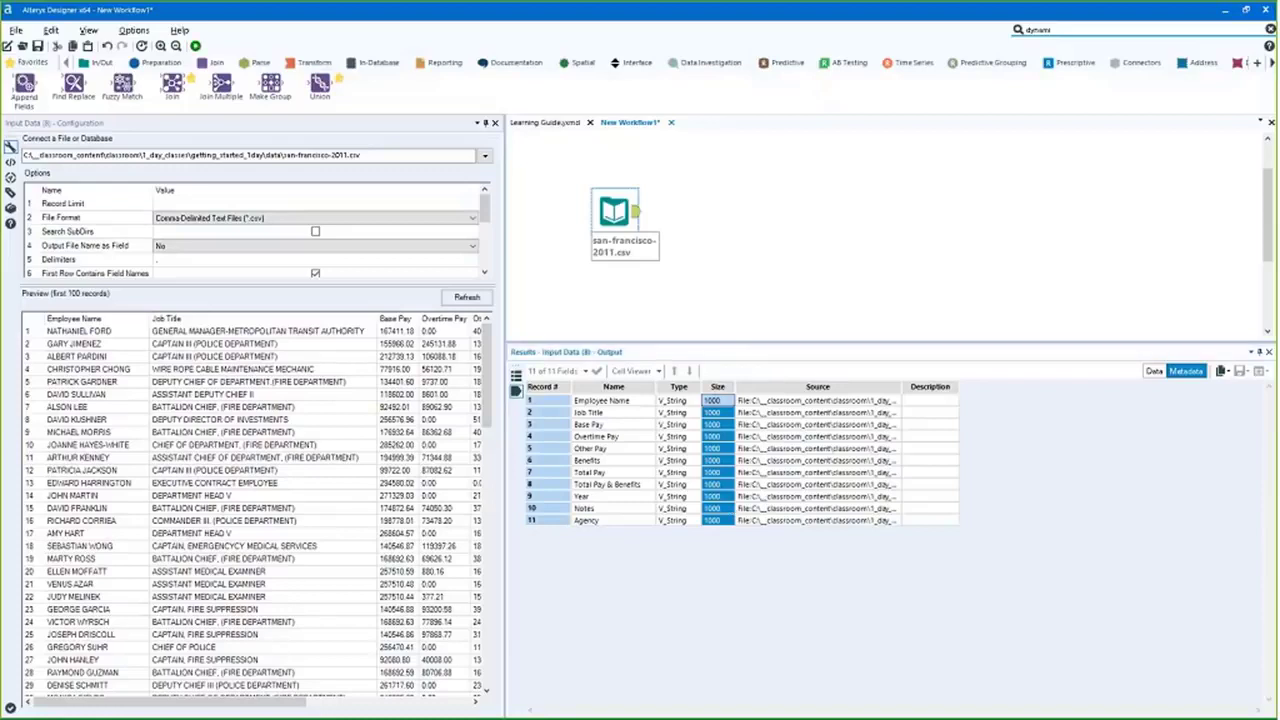
Highlight the Base Pay field's name and data type in the output metadata
{"action": "left_click", "coordinate": [630, 424]}
{"action": "left_click", "coordinate": [665, 426], "text": "shift"}
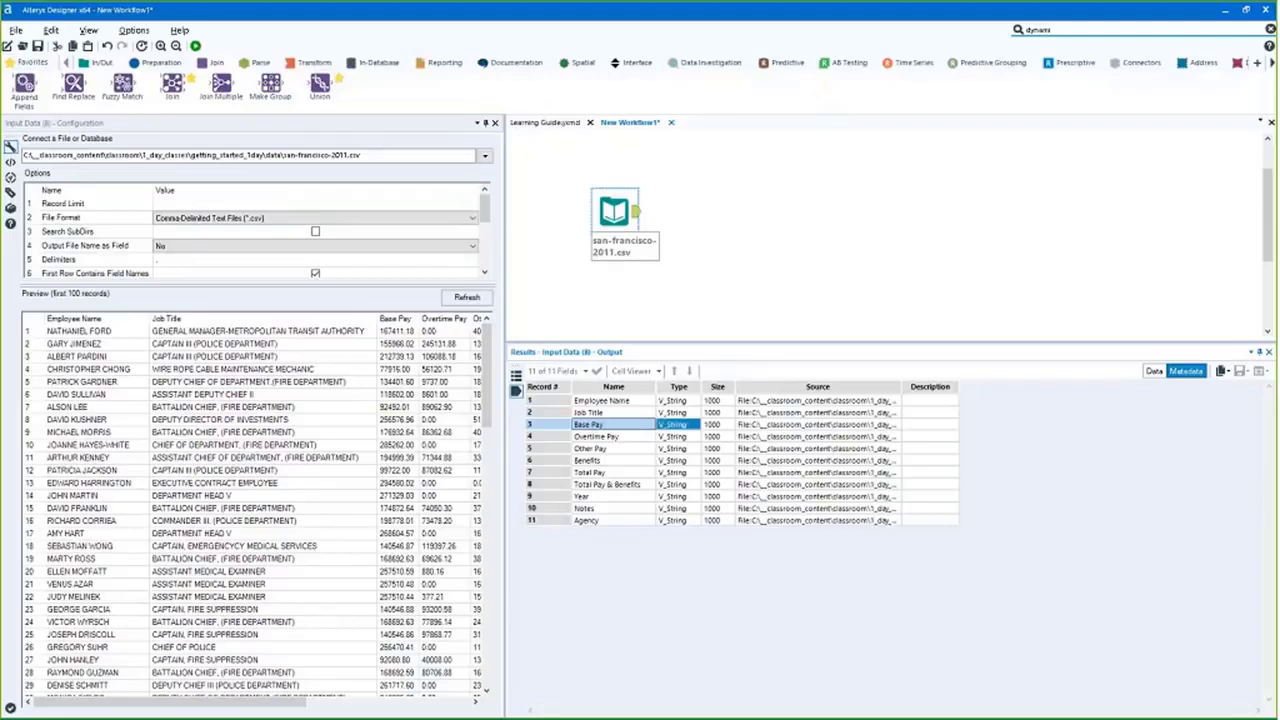
{"action": "left_click", "coordinate": [683, 428]}
Connect a Summarize tool to the san-francisco-2011.csv input and review the string and numeric actions offered for Base Pay
{"action": "left_click", "coordinate": [314, 62]}
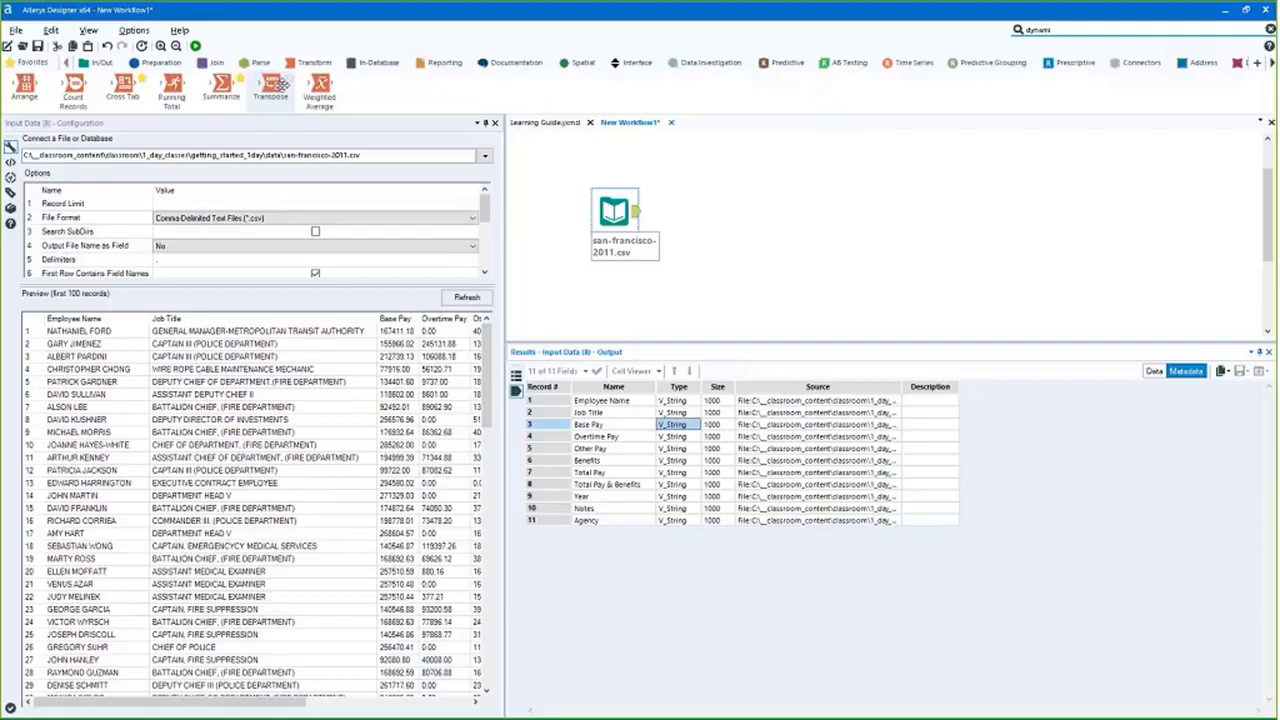
{"action": "left_click_drag", "start_coordinate": [221, 85], "coordinate": [710, 211]}
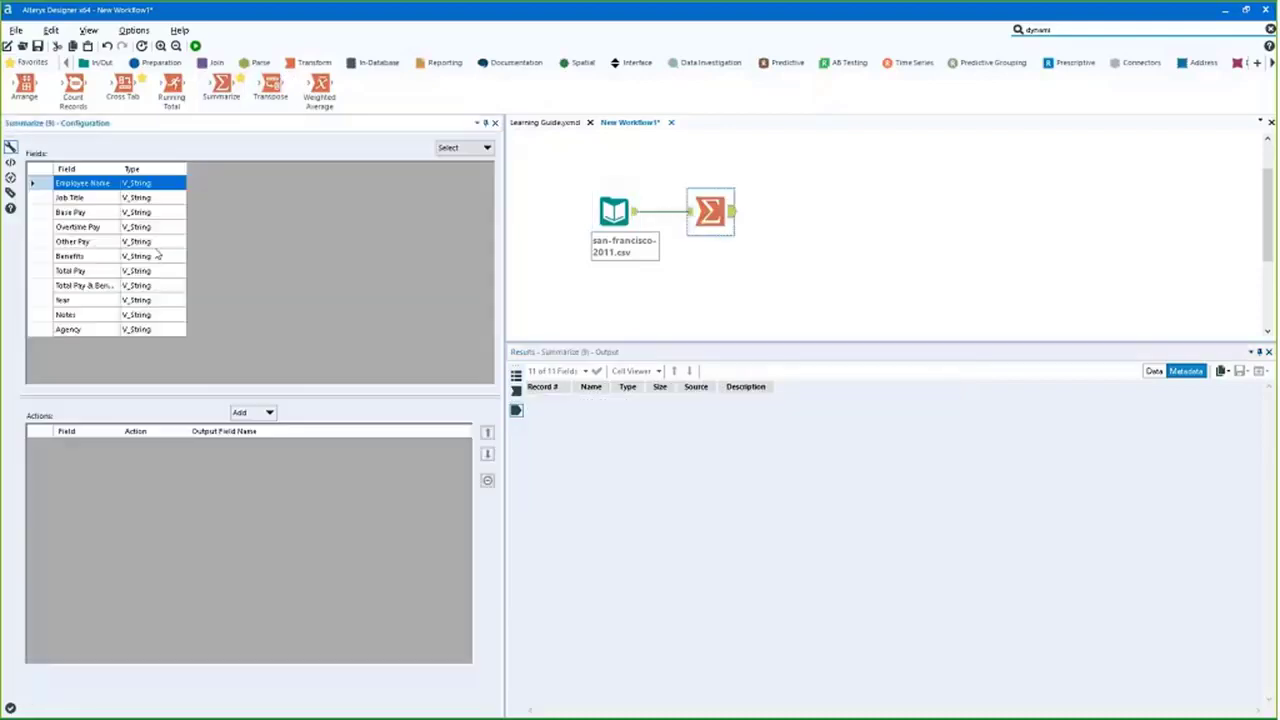
{"action": "left_click", "coordinate": [90, 284]}
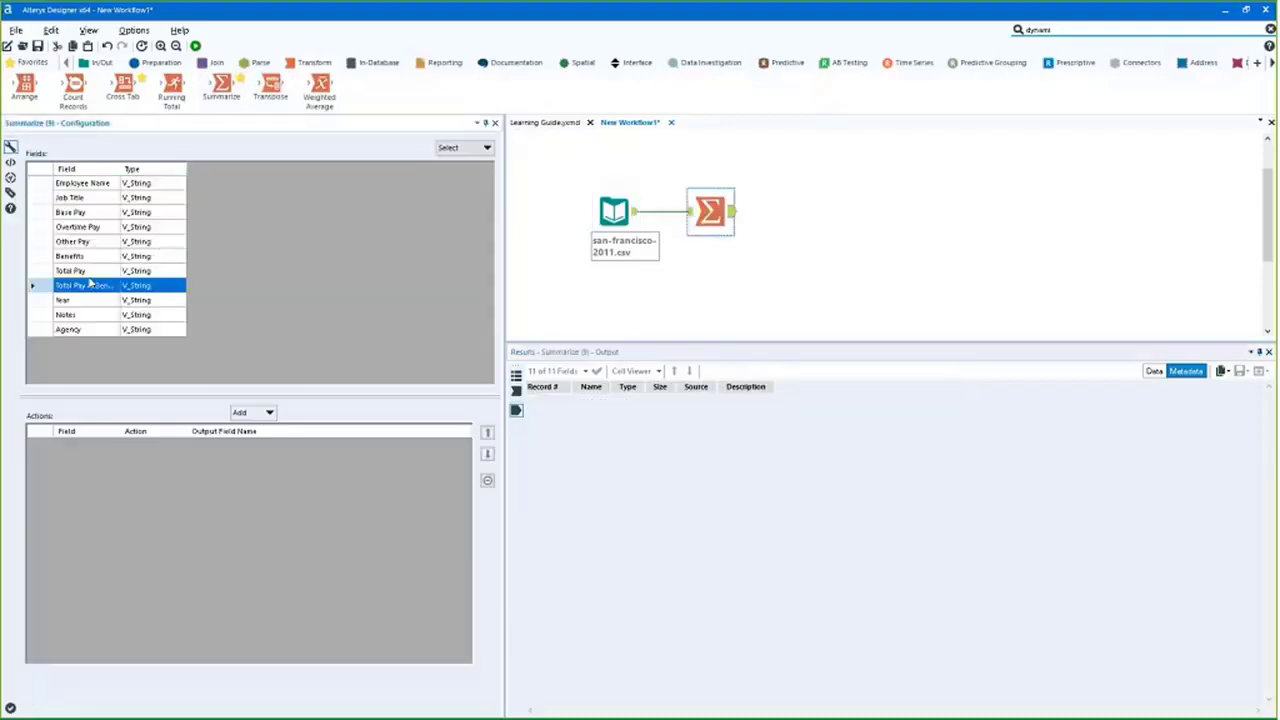
{"action": "left_click", "coordinate": [252, 412]}
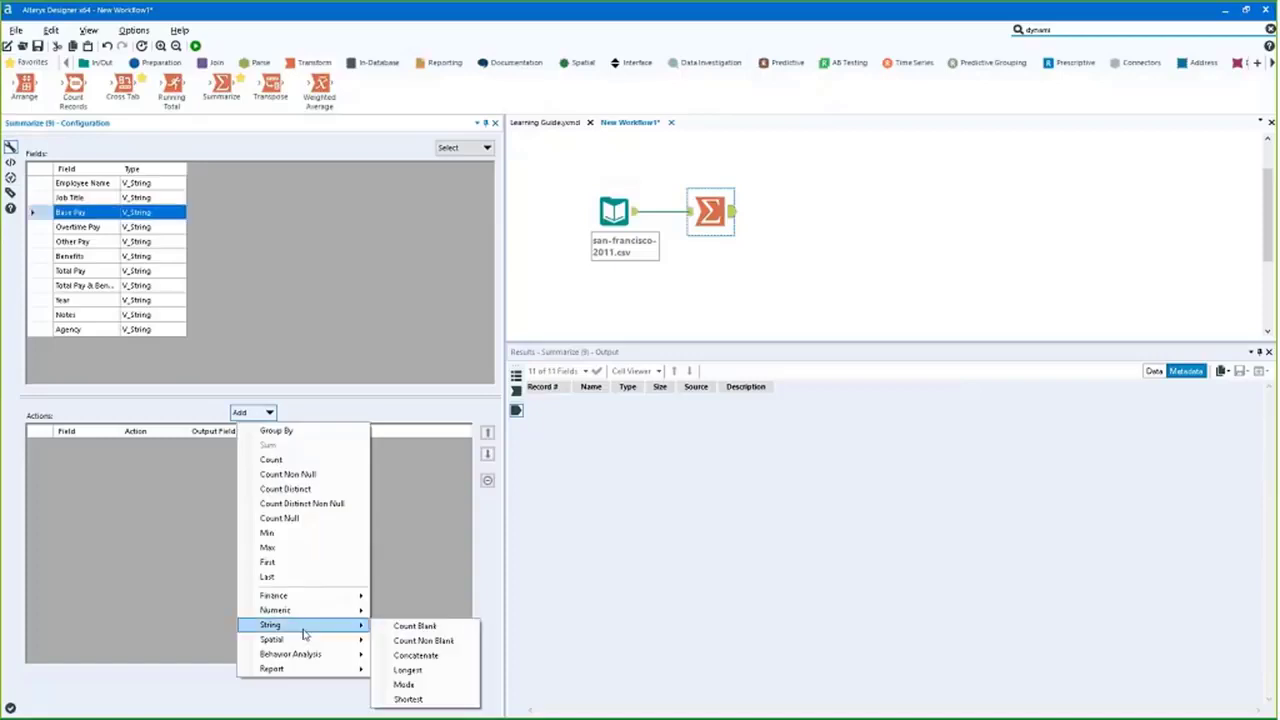
{"action": "mouse_move", "coordinate": [311, 612]}
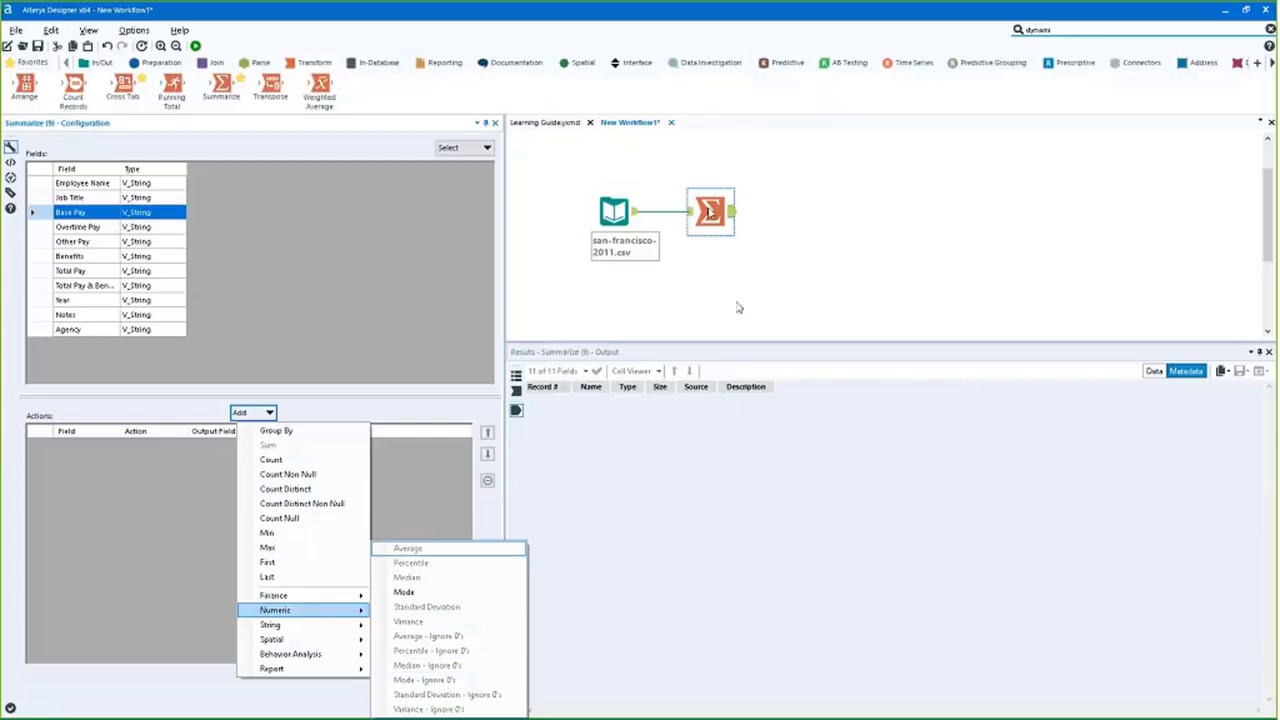
{"action": "left_click", "coordinate": [738, 307]}
Connect a Browse tool to the san-francisco-2011.csv input below the Summarize tool and run the workflow
{"action": "left_click", "coordinate": [160, 62]}
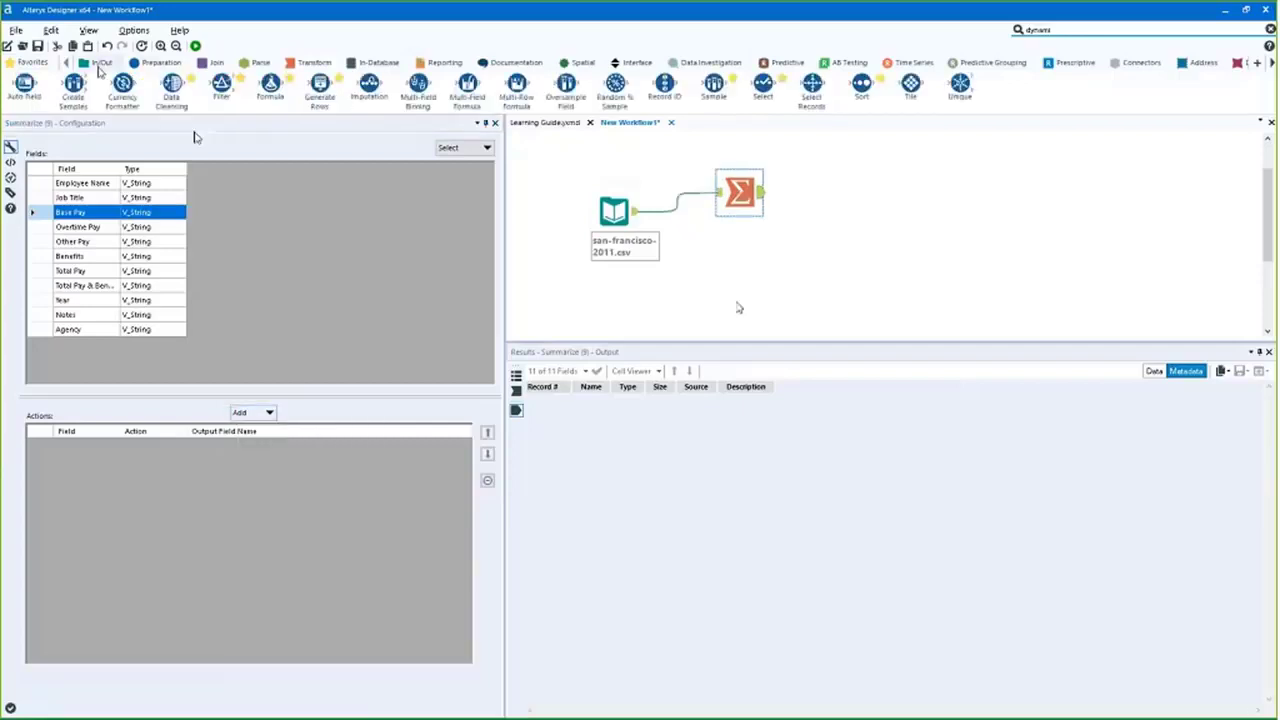
{"action": "left_click", "coordinate": [101, 62]}
{"action": "left_click_drag", "start_coordinate": [24, 85], "coordinate": [700, 260]}
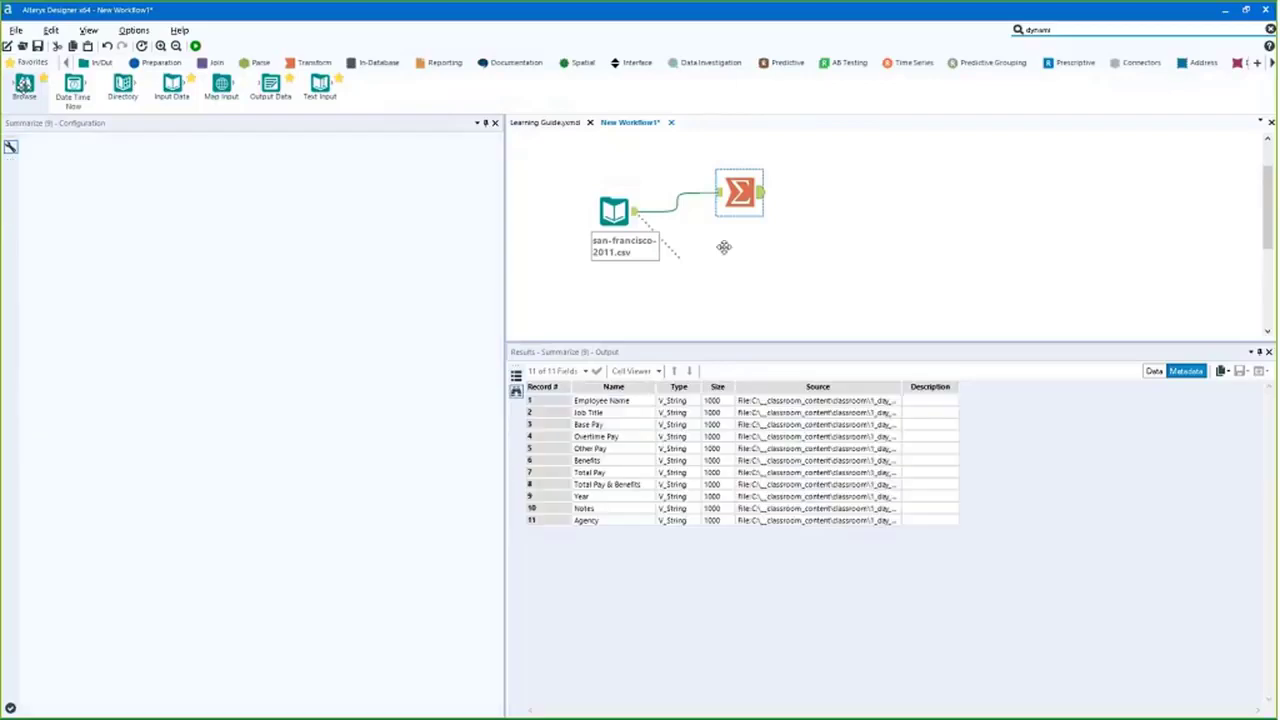
{"action": "key", "text": "ctrl+r"}
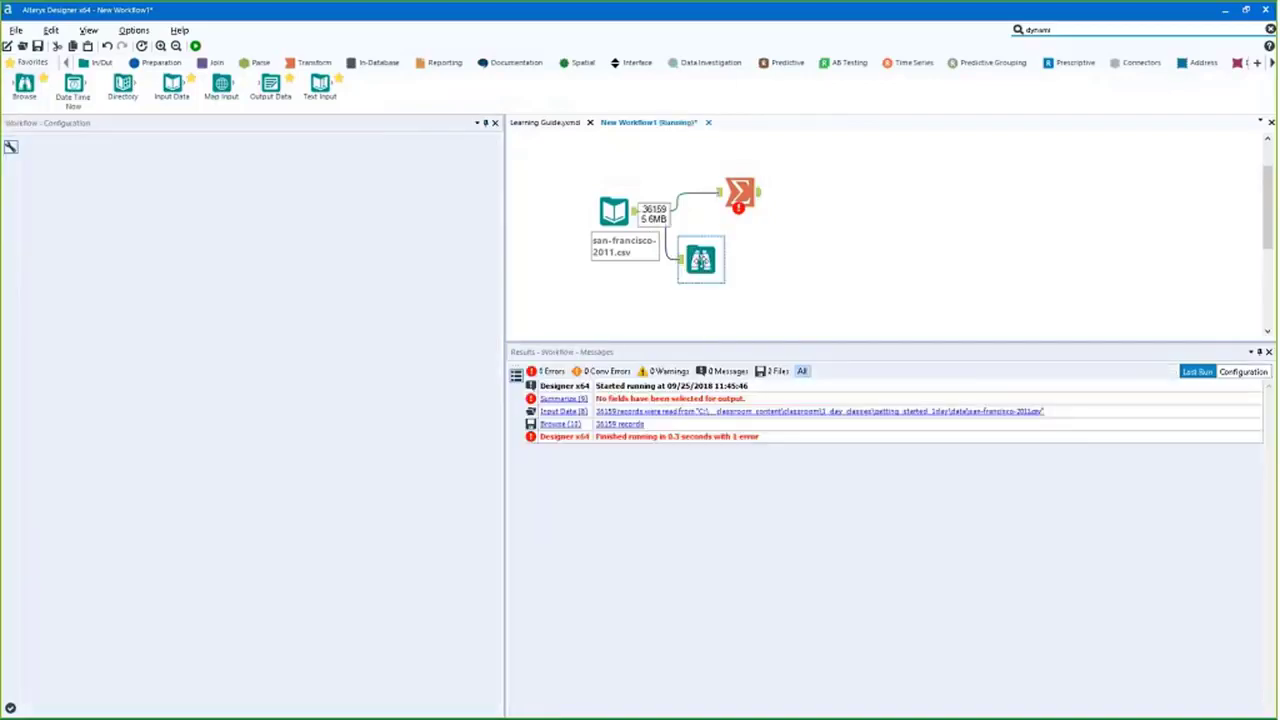
{"action": "left_click_drag", "start_coordinate": [700, 260], "coordinate": [710, 279]}
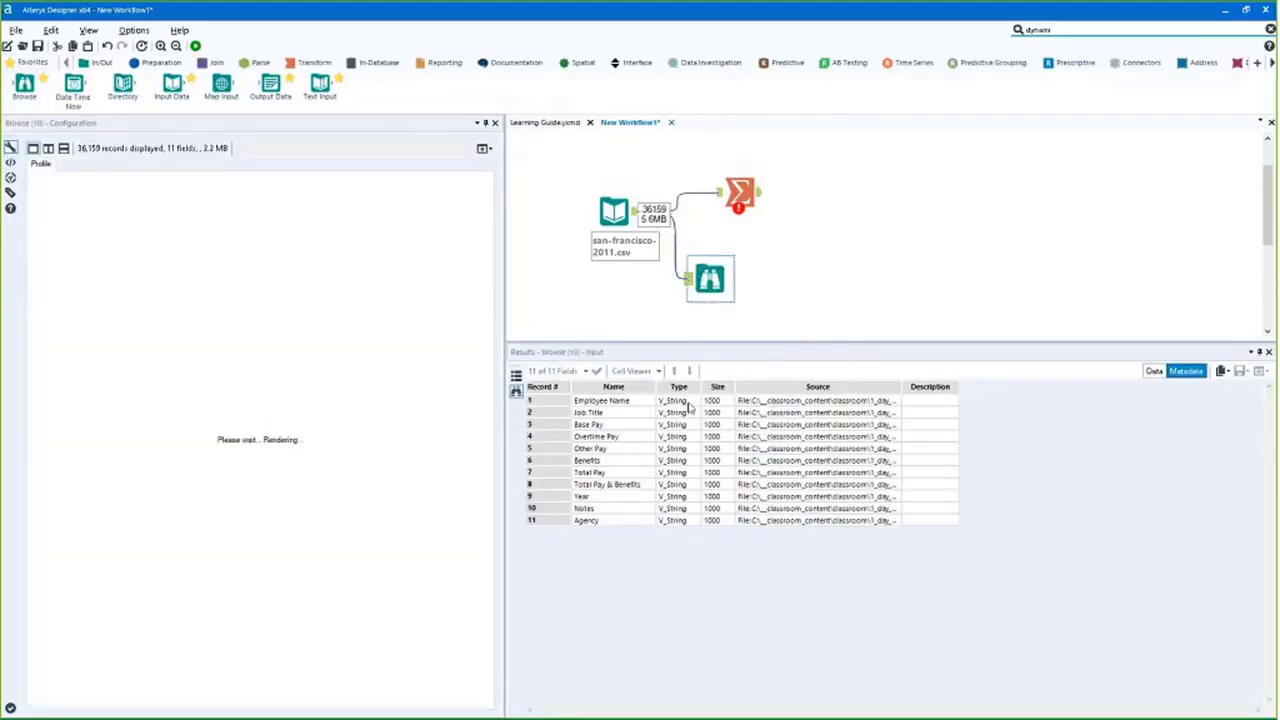
Compare the Browse data profiles of the Job Title and Base Pay columns and shift the Browse tool slightly lower on the canvas
{"action": "left_click", "coordinate": [1154, 371]}
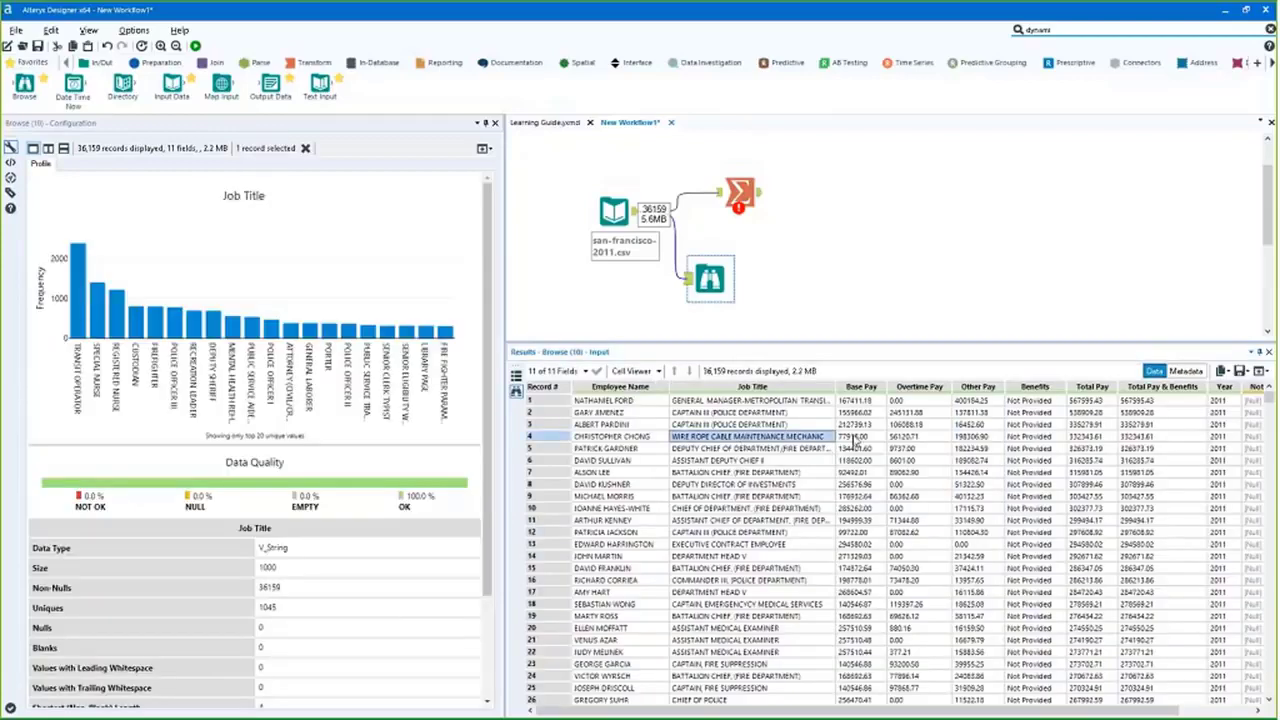
{"action": "key", "text": "Right"}
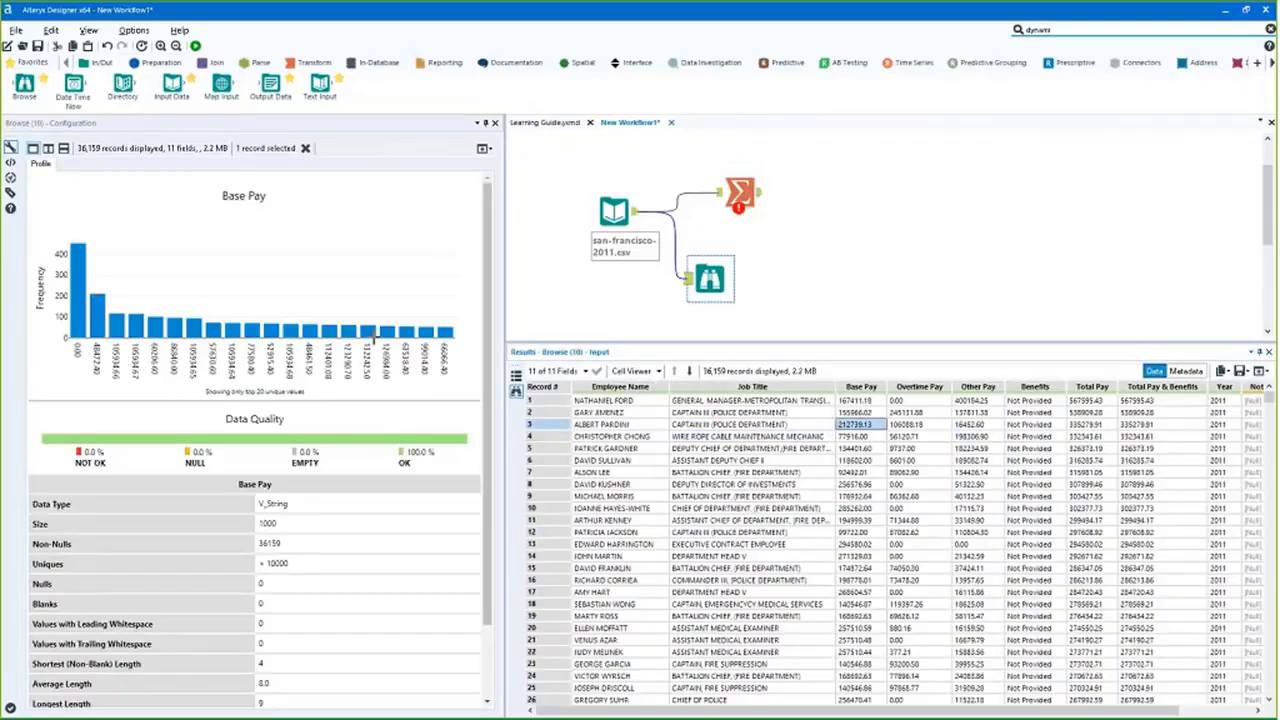
{"action": "left_click", "coordinate": [284, 556]}
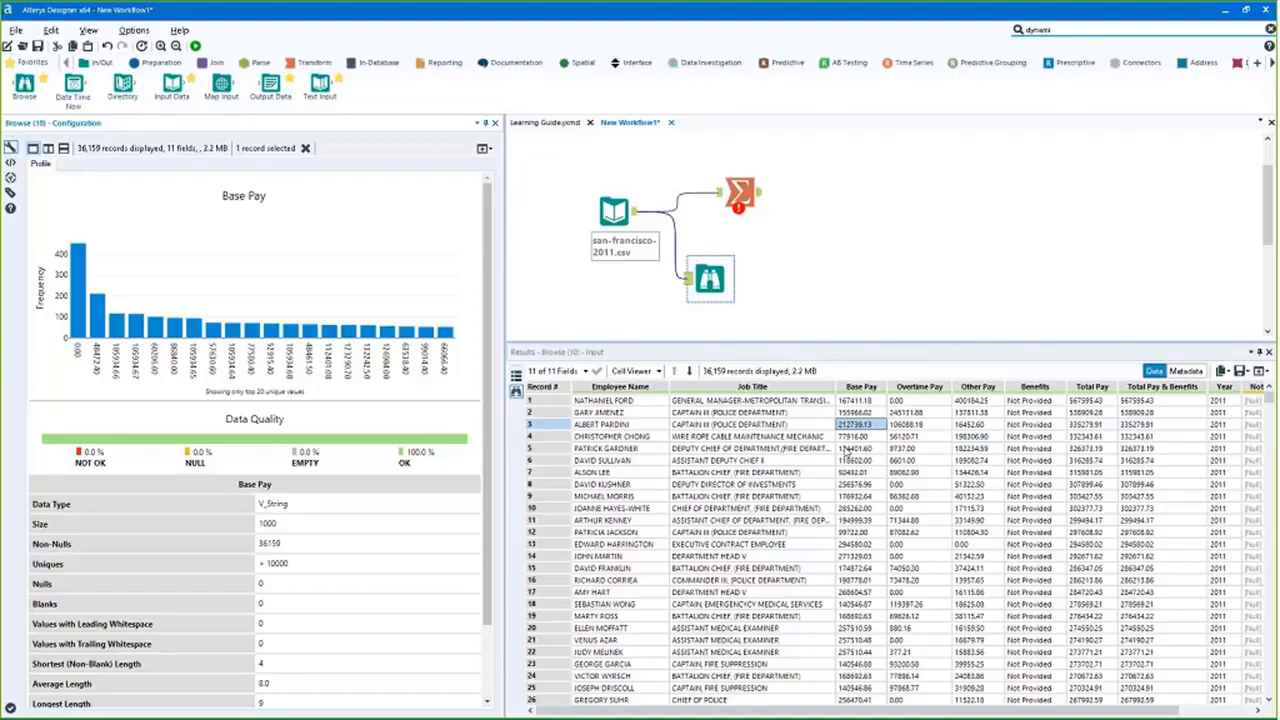
{"action": "left_click", "coordinate": [750, 437]}
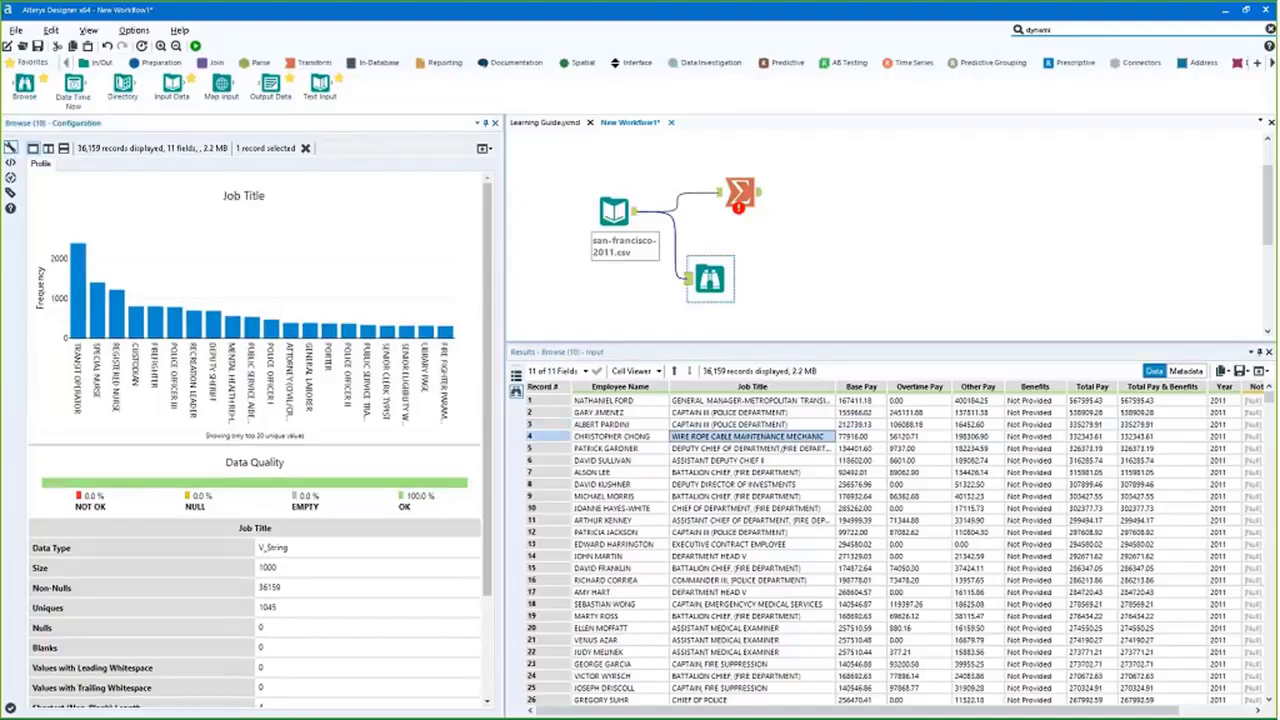
{"action": "left_click_drag", "start_coordinate": [710, 280], "coordinate": [710, 290]}
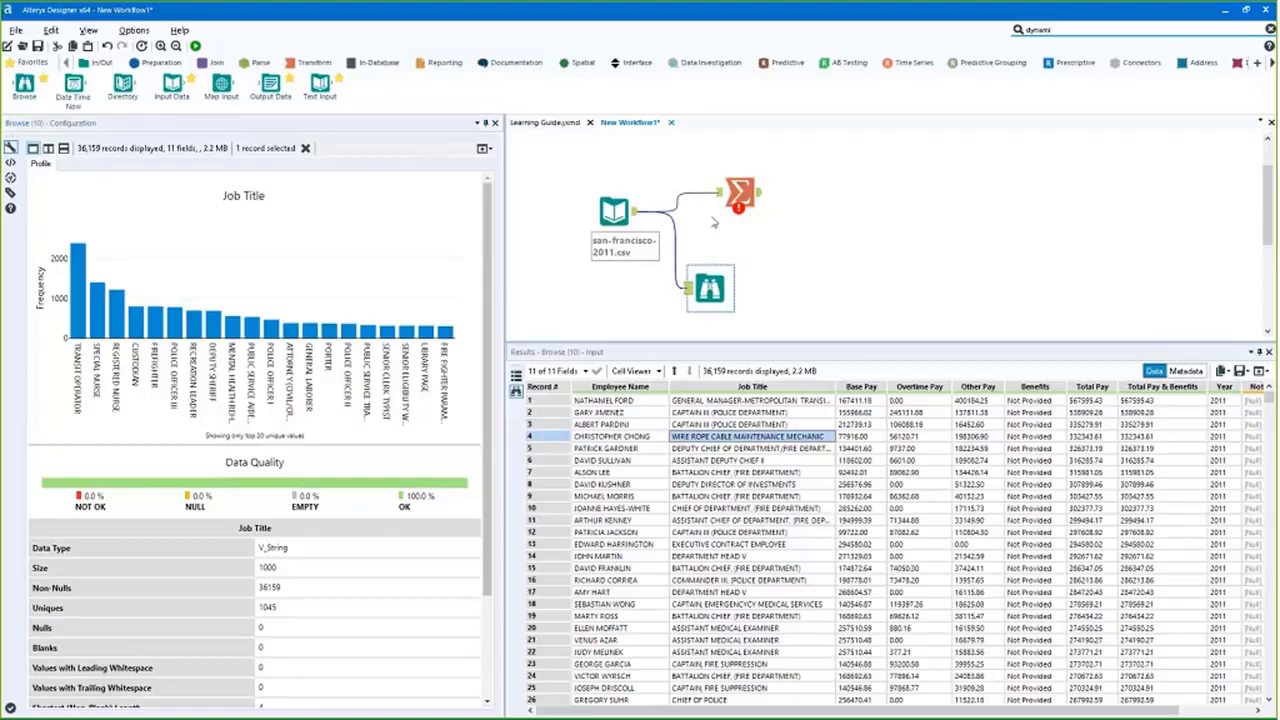
Spread the Summarize and Browse tools farther from the input and insert an Auto Field tool between san-francisco-2011.csv and Summarize
{"action": "left_click_drag", "start_coordinate": [740, 190], "coordinate": [806, 182]}
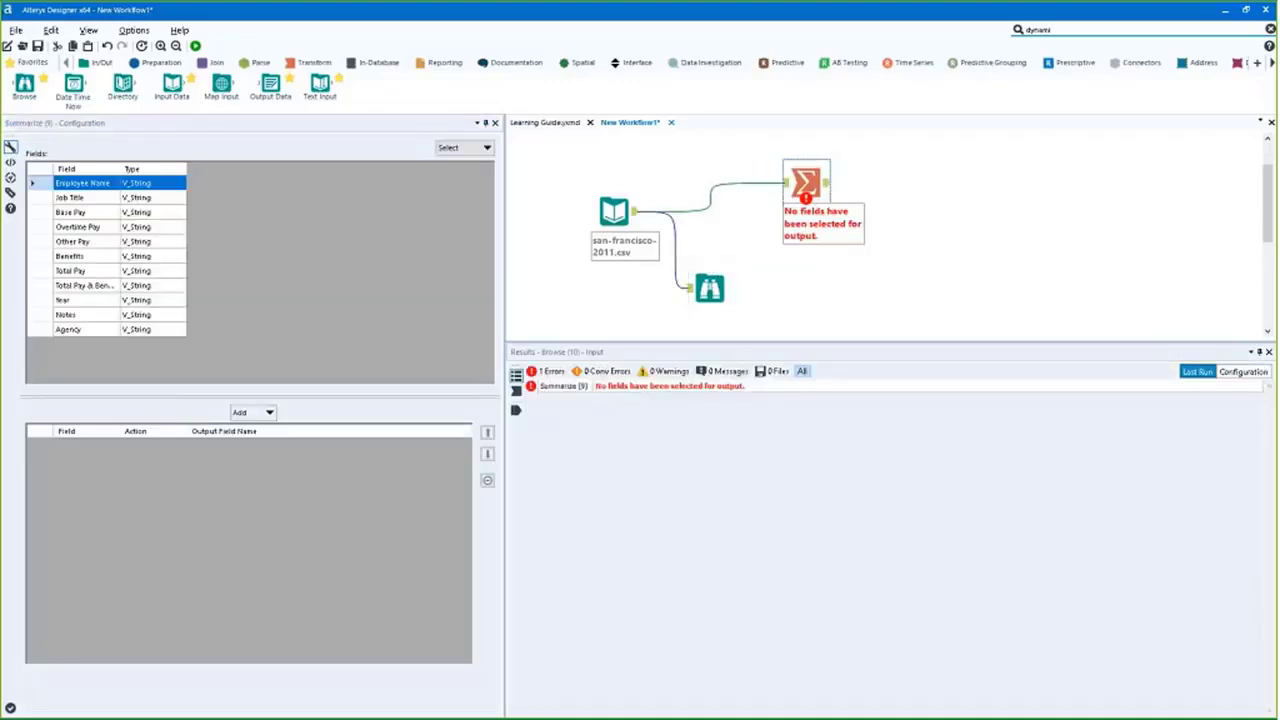
{"action": "left_click_drag", "start_coordinate": [710, 289], "coordinate": [729, 317]}
{"action": "left_click_drag", "start_coordinate": [806, 183], "coordinate": [835, 197]}
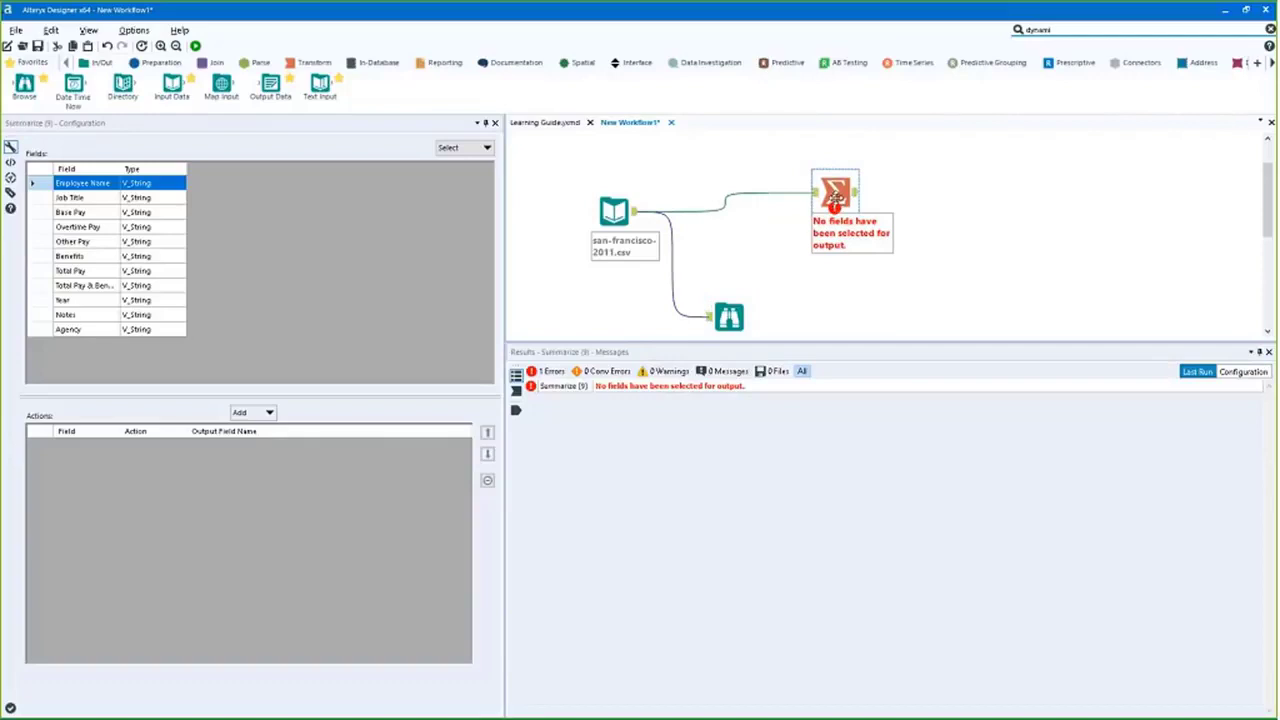
{"action": "left_click", "coordinate": [158, 62]}
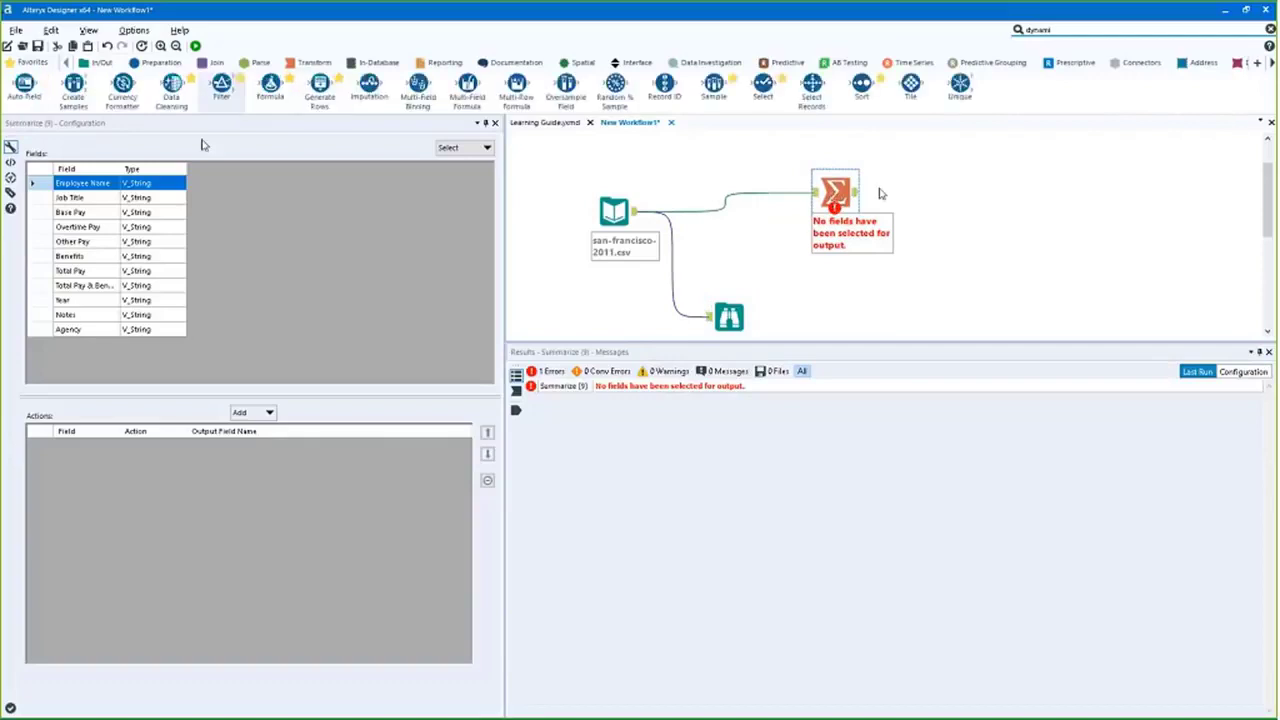
{"action": "left_click_drag", "start_coordinate": [12, 100], "coordinate": [710, 210]}
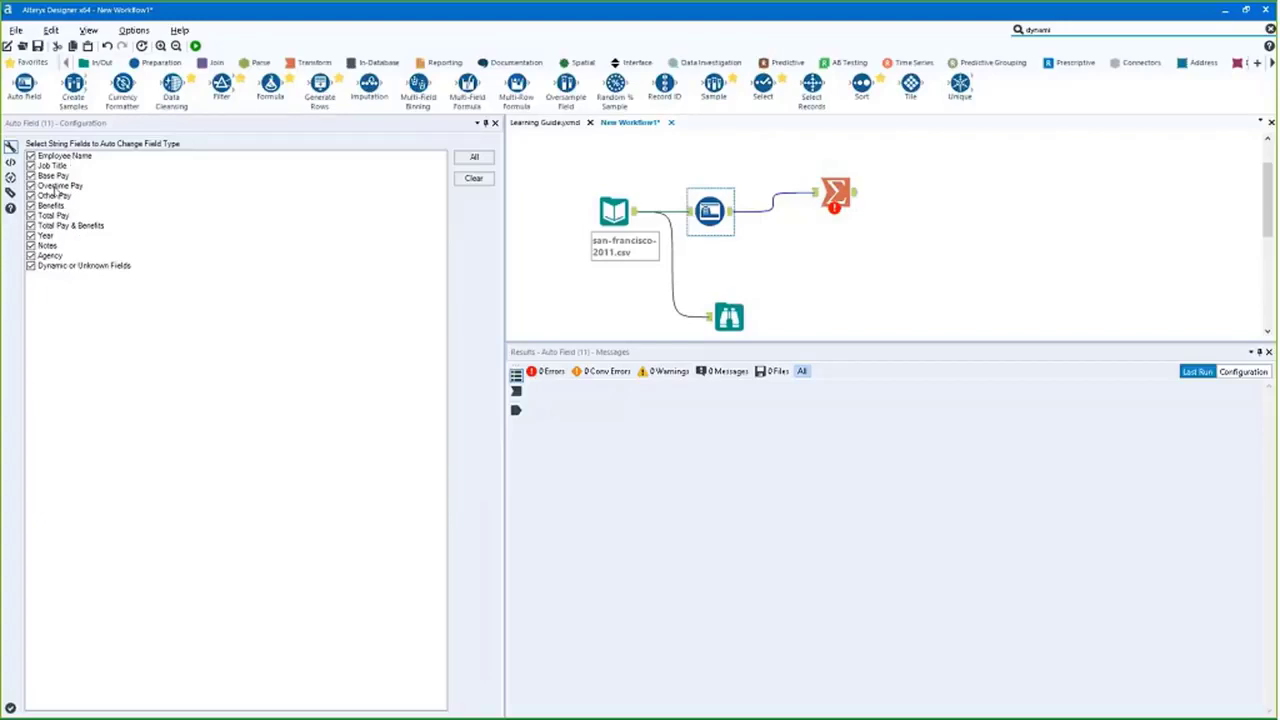
Keep every field, including Employee Name, selected for automatic type changes in the Auto Field tool and run the workflow
{"action": "left_click", "coordinate": [52, 176]}
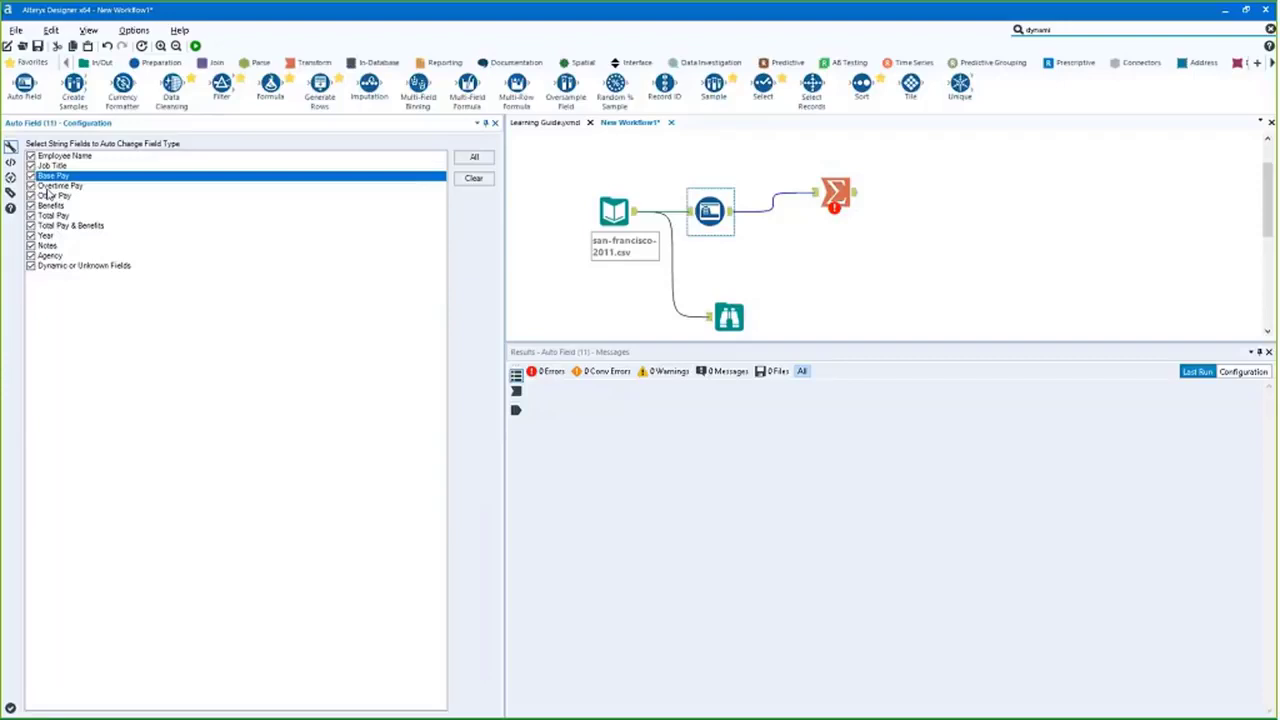
{"action": "left_click", "coordinate": [45, 156]}
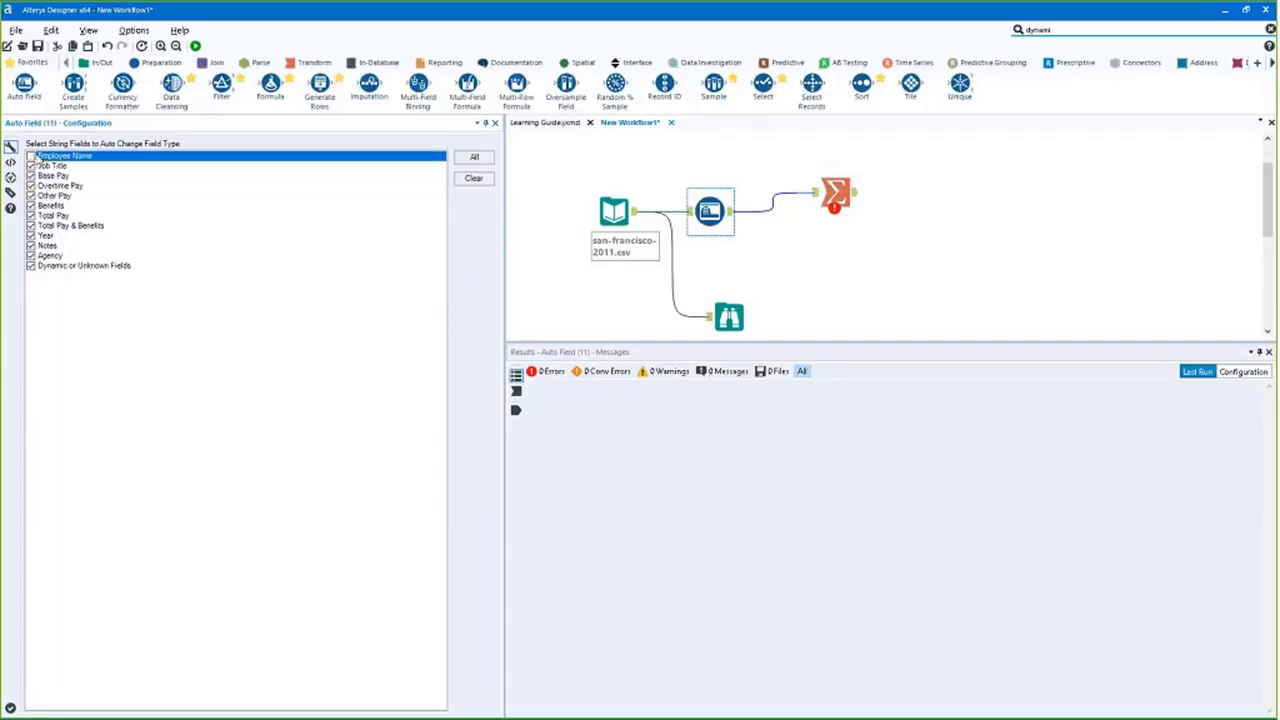
{"action": "left_click", "coordinate": [31, 157]}
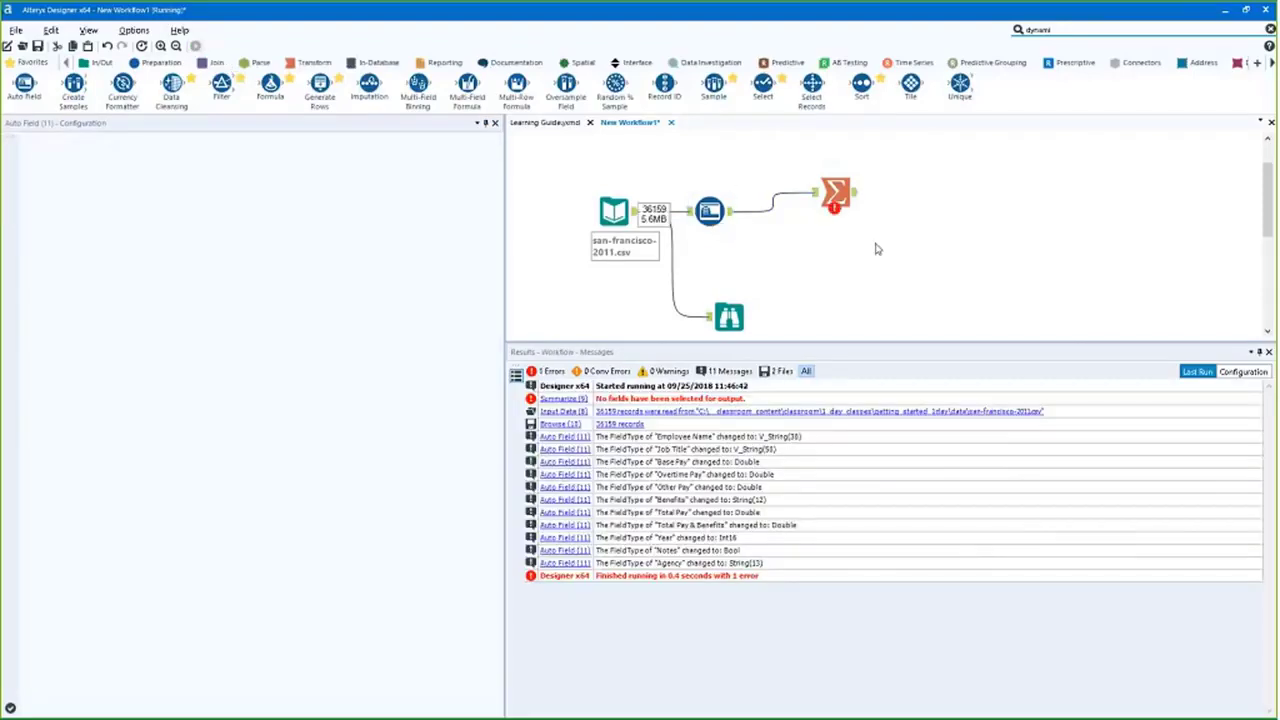
Examine the data types and sizes of Employee Name and Job Title in the Auto Field output metadata
{"action": "left_click", "coordinate": [729, 215]}
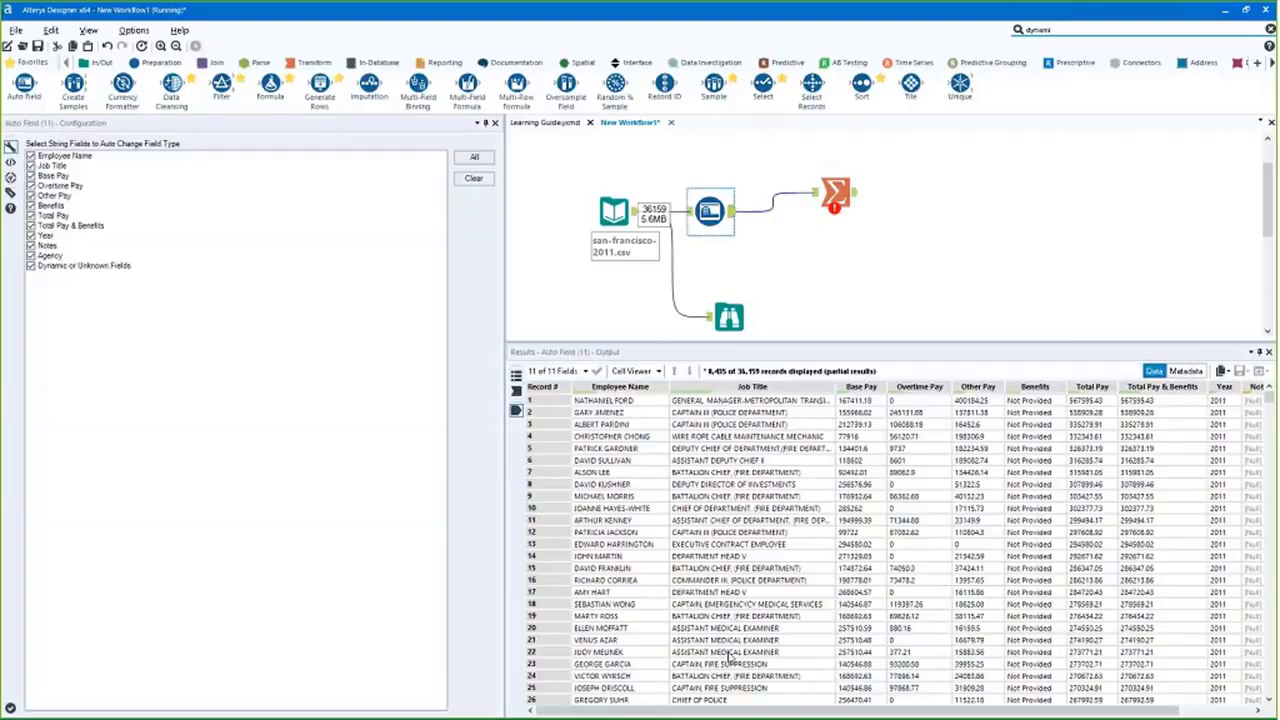
{"action": "left_click", "coordinate": [1186, 371]}
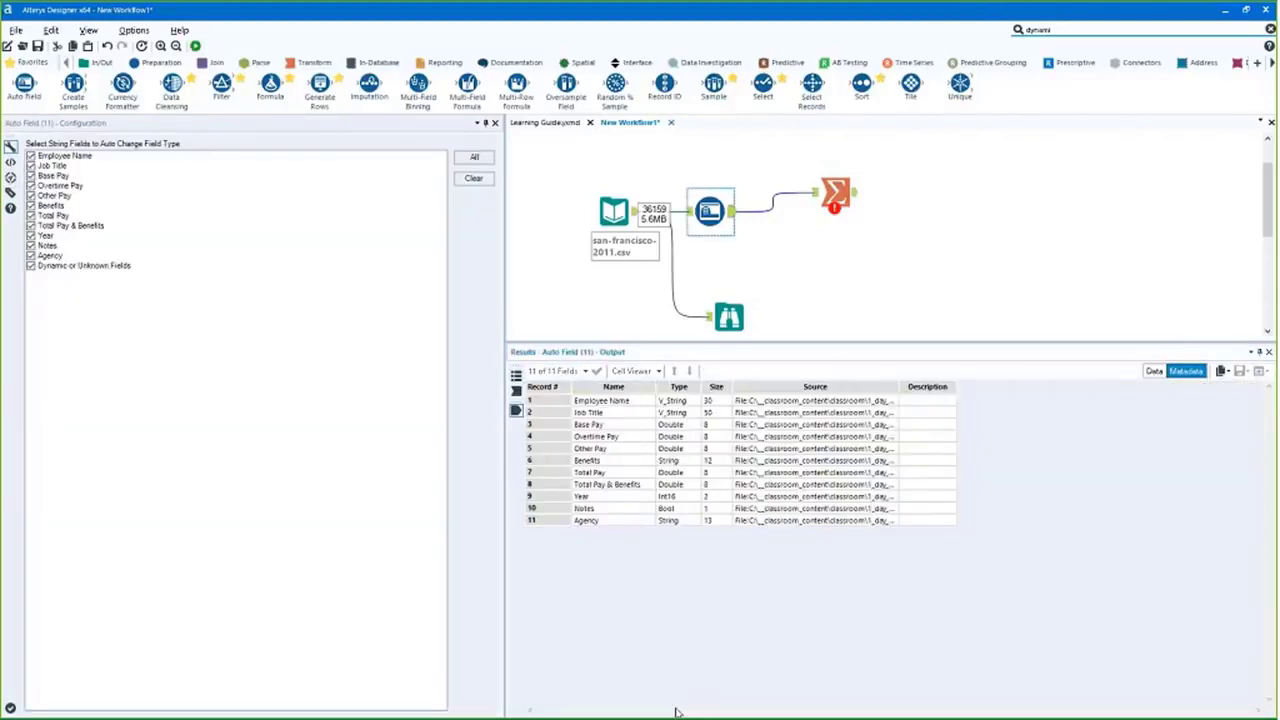
{"action": "left_click_drag", "start_coordinate": [680, 400], "coordinate": [600, 412]}
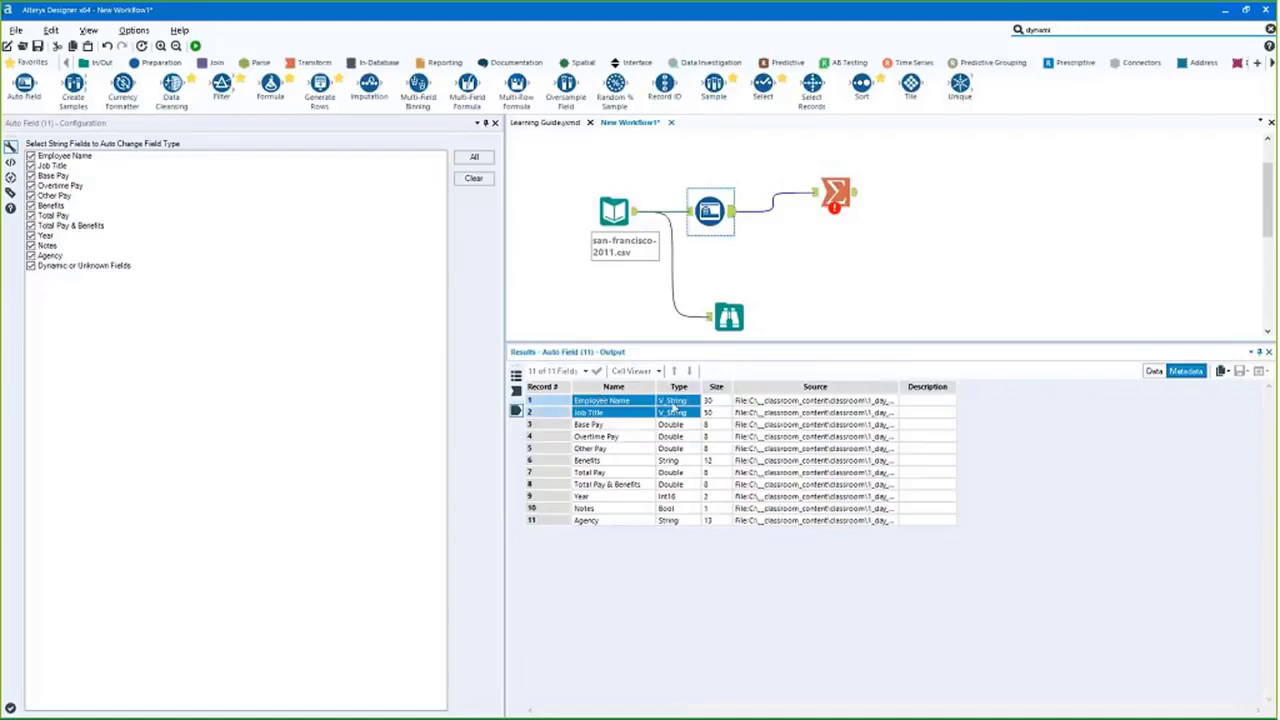
{"action": "left_click_drag", "start_coordinate": [675, 403], "coordinate": [633, 403]}
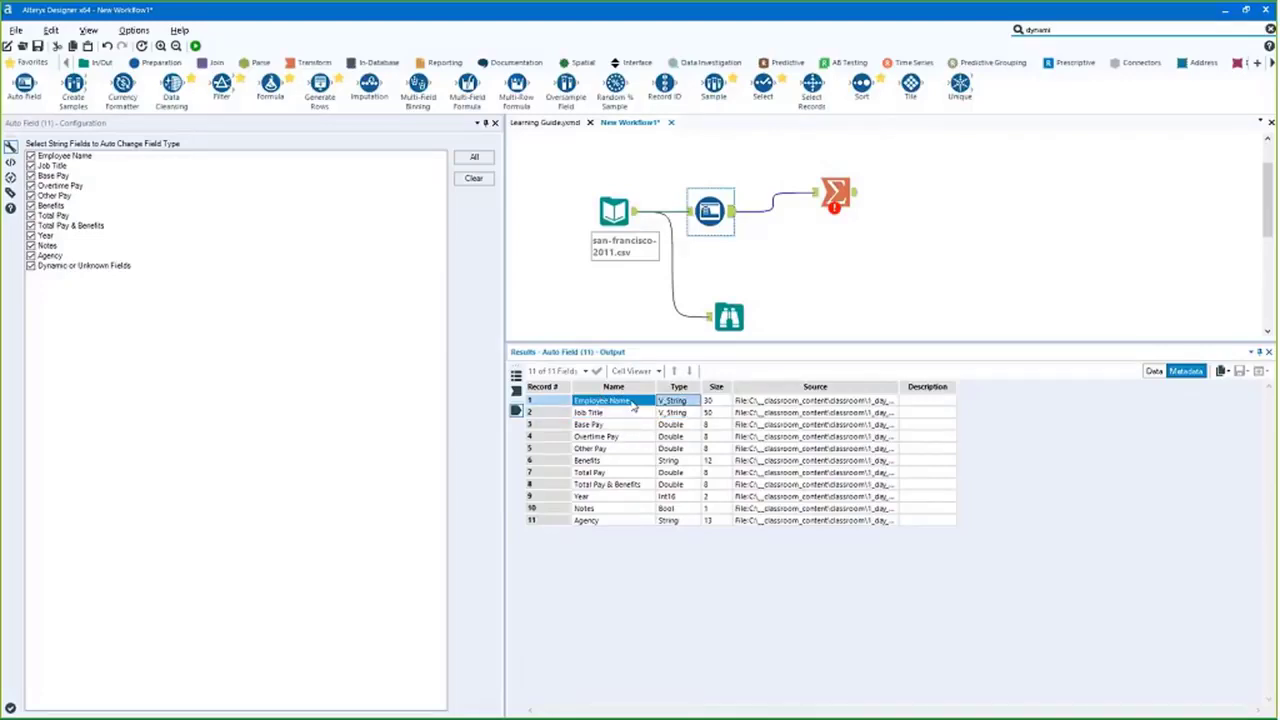
{"action": "left_click", "coordinate": [707, 402]}
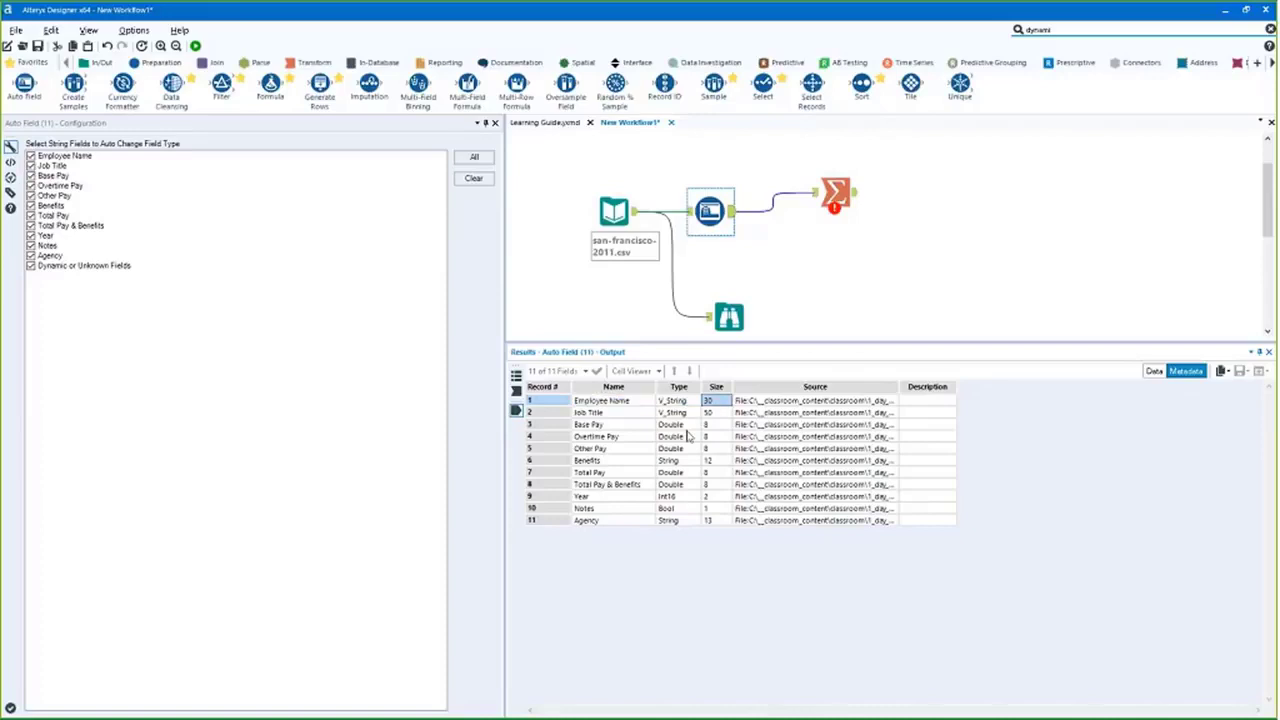
{"action": "left_click", "coordinate": [603, 413]}
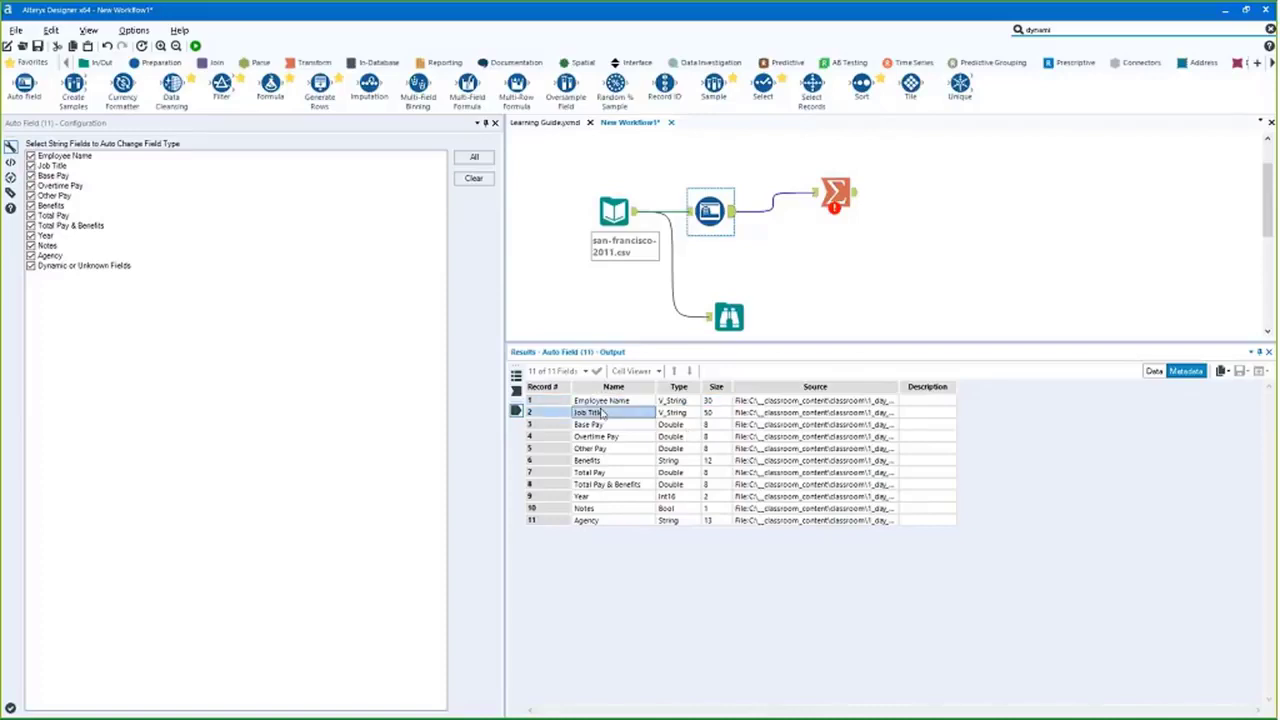
{"action": "left_click_drag", "start_coordinate": [603, 413], "coordinate": [682, 413]}
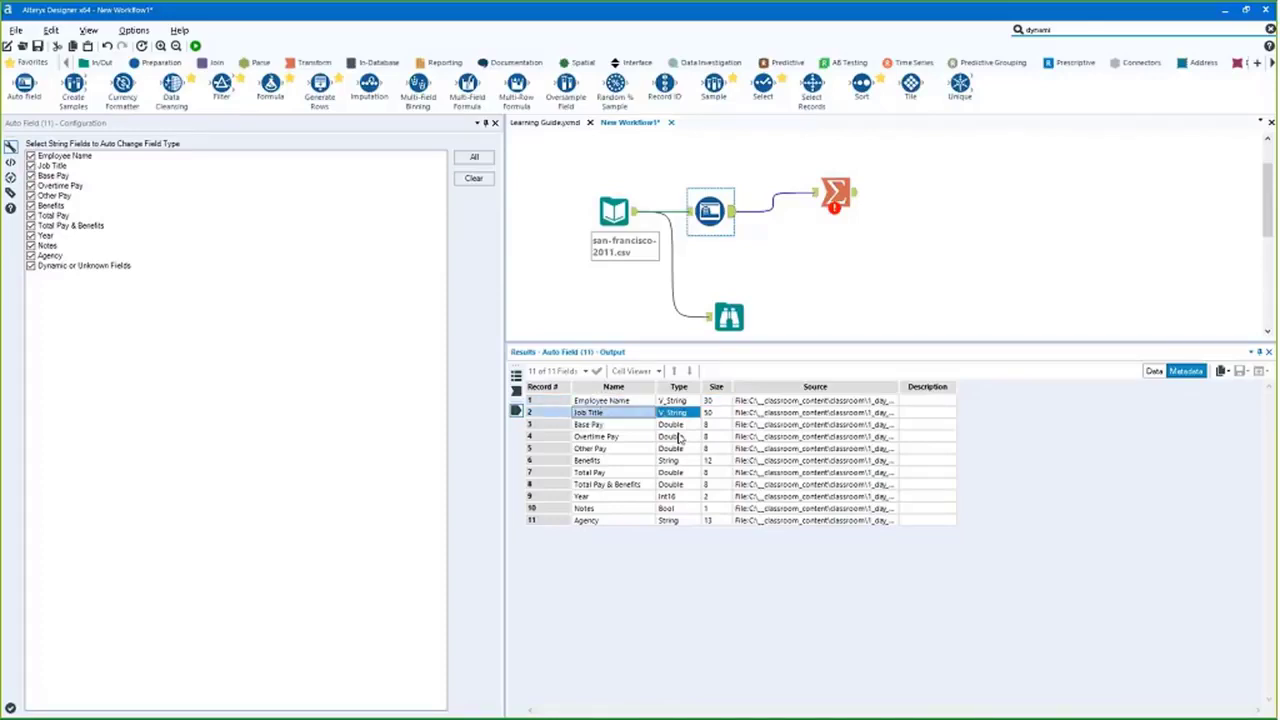
{"action": "left_click", "coordinate": [708, 412]}
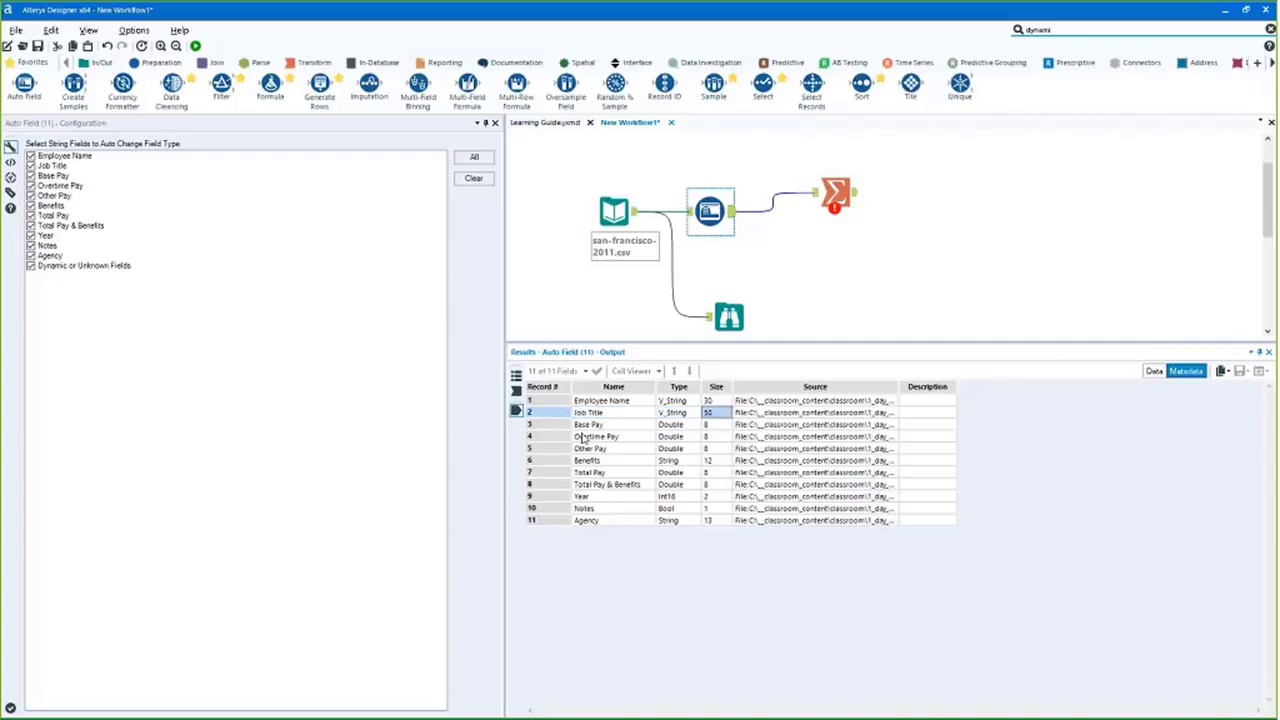
Check the data types of the pay fields and Benefits, and review the Benefits column's values in the output data
{"action": "left_click_drag", "start_coordinate": [590, 425], "coordinate": [665, 458]}
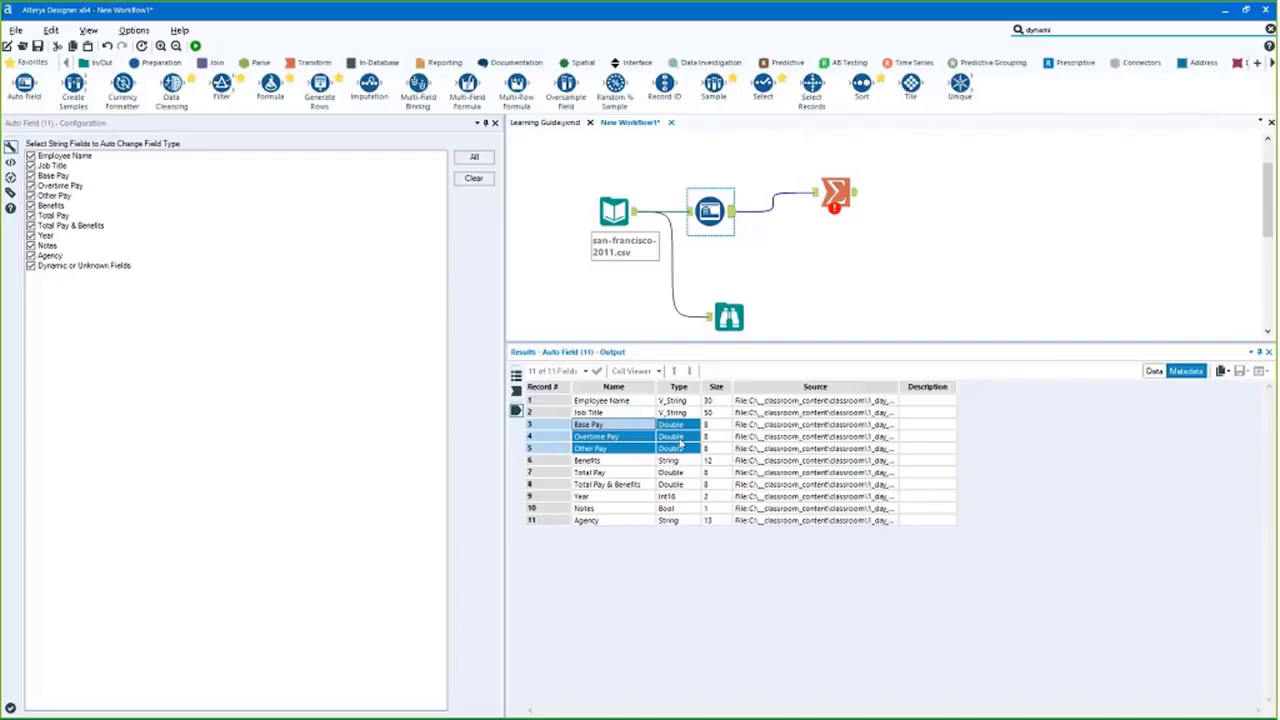
{"action": "left_click", "coordinate": [683, 459]}
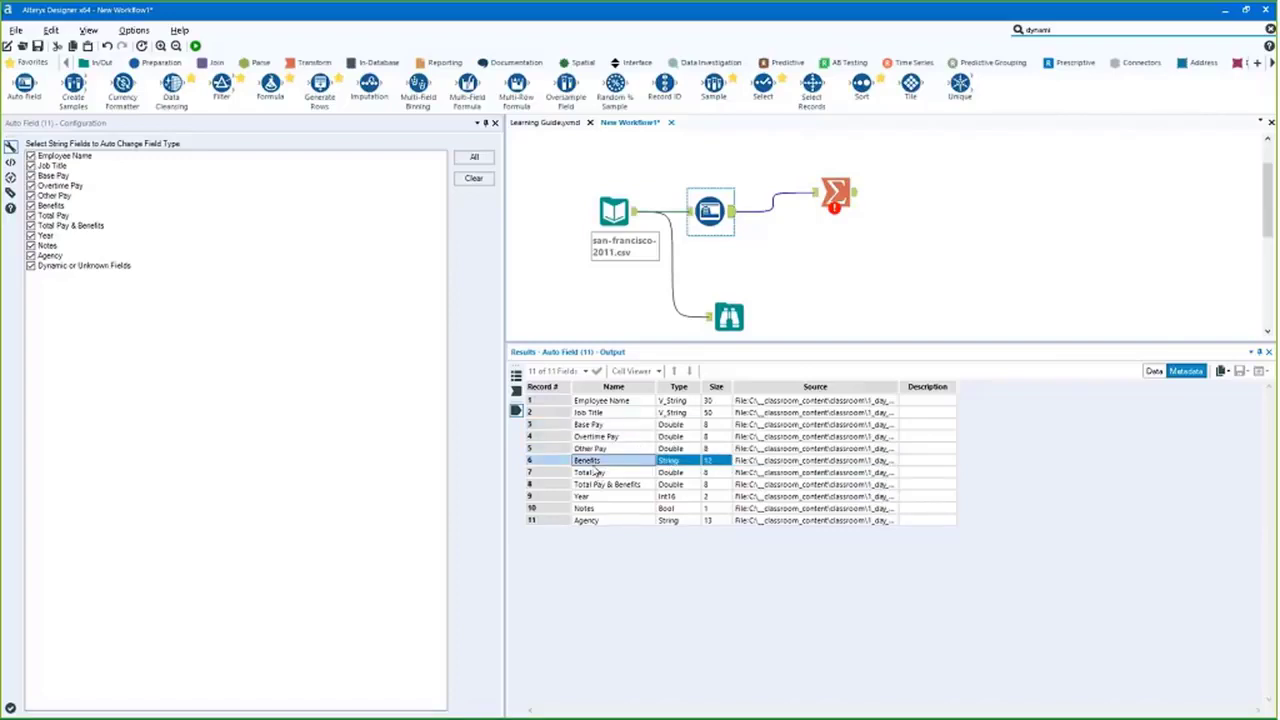
{"action": "left_click", "coordinate": [668, 462]}
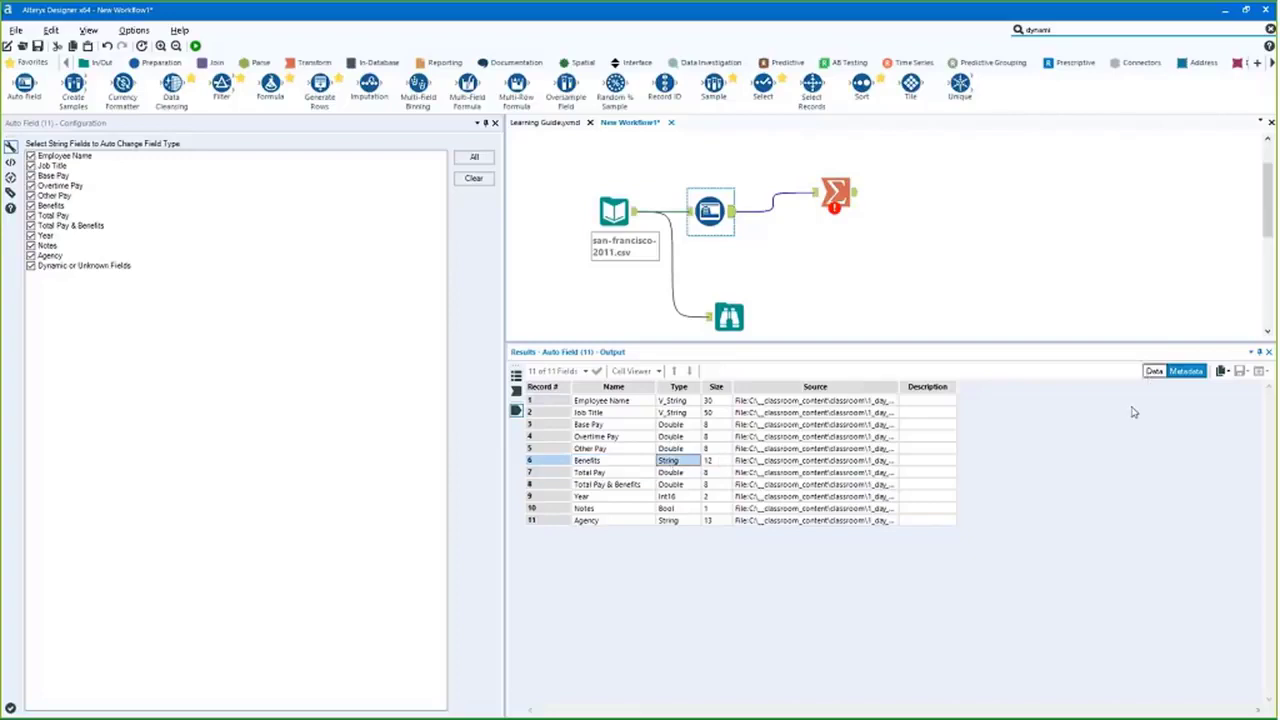
{"action": "left_click", "coordinate": [1154, 371]}
{"action": "left_click_drag", "start_coordinate": [1030, 400], "coordinate": [1043, 580]}
{"action": "scroll", "coordinate": [1045, 585], "scroll_direction": "down", "scroll_amount": 20}
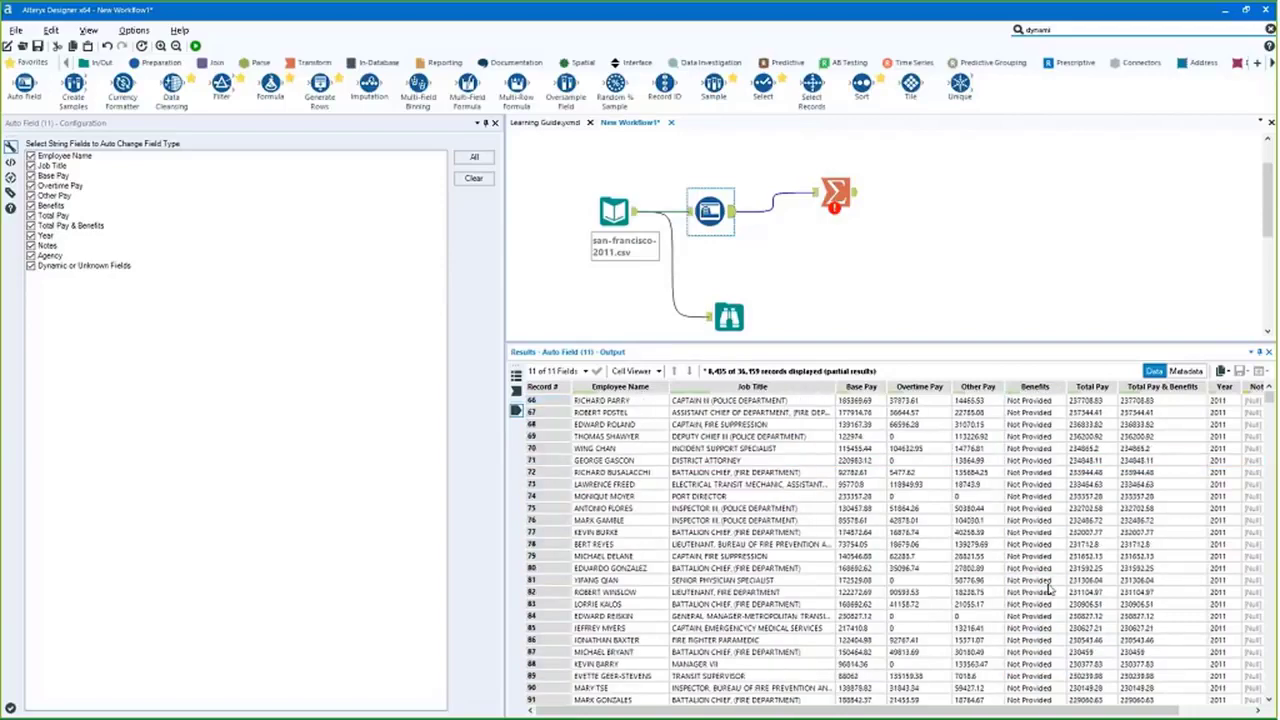
{"action": "scroll", "coordinate": [1048, 590], "scroll_direction": "up", "scroll_amount": 5}
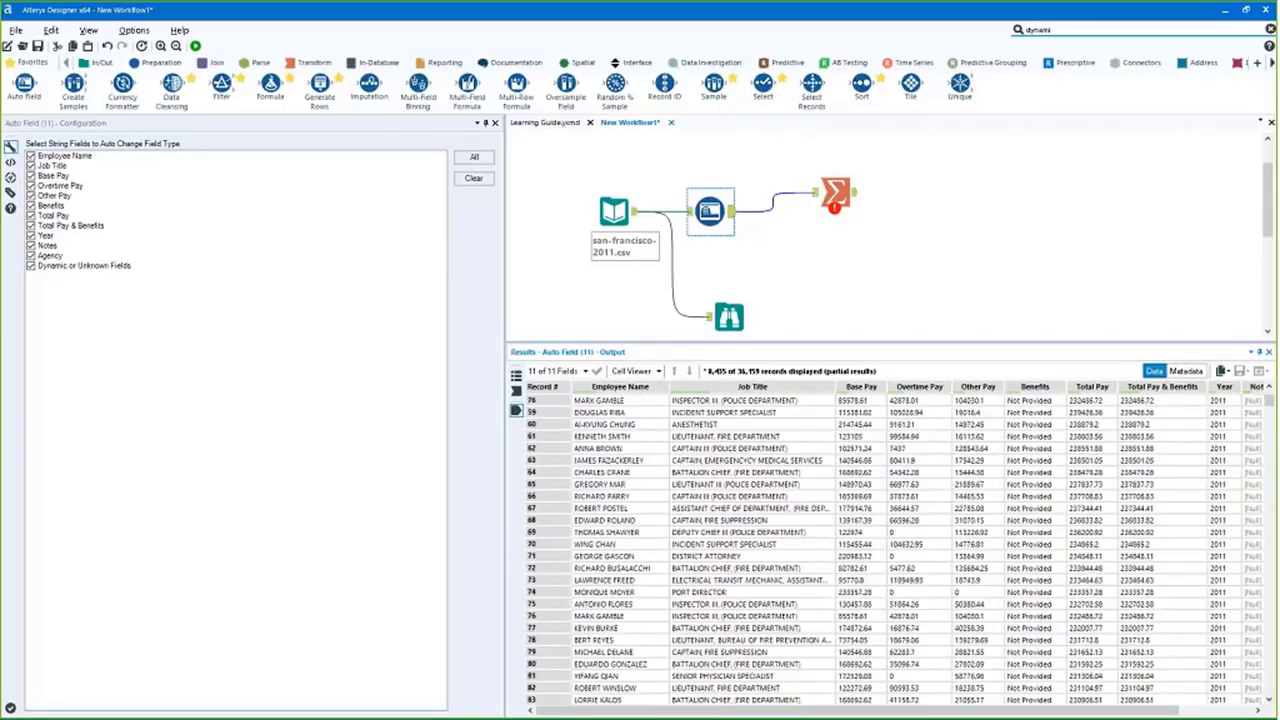
Examine the metadata types of Year, Notes and Agency, and compare the Notes type with the column's values in the output data
{"action": "left_click", "coordinate": [1186, 371]}
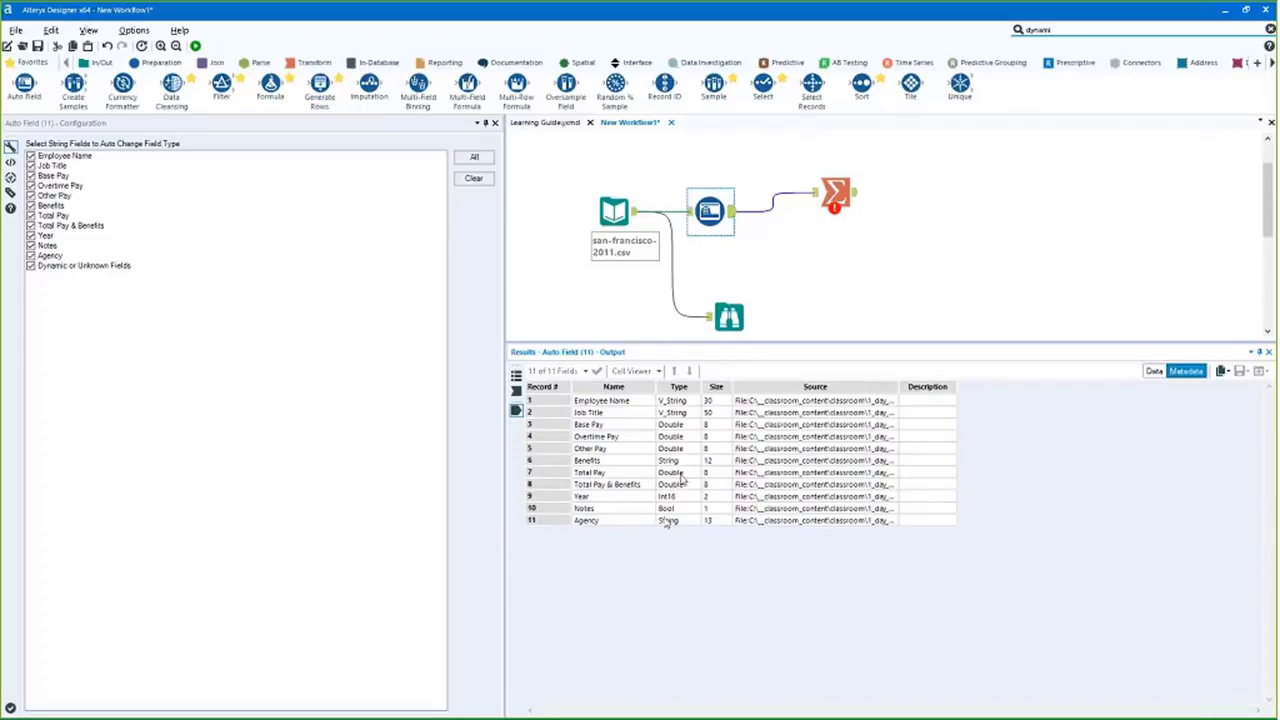
{"action": "left_click_drag", "start_coordinate": [677, 497], "coordinate": [677, 509]}
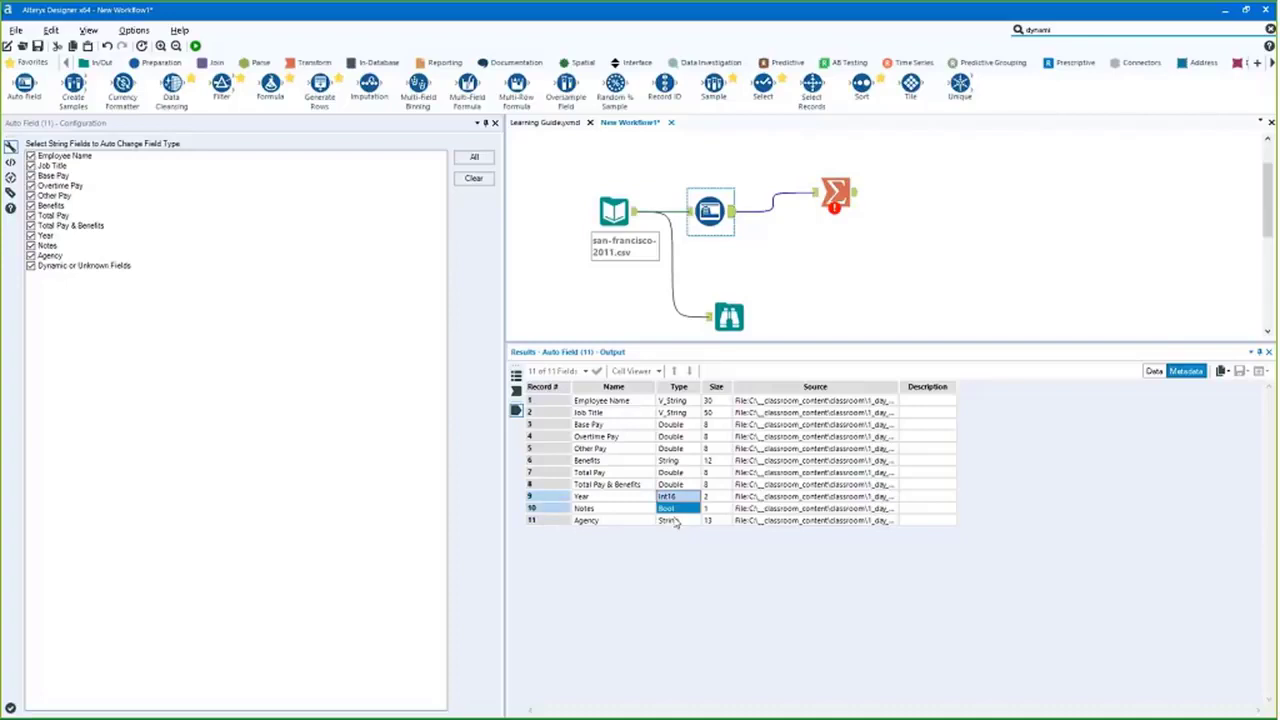
{"action": "left_click", "coordinate": [675, 497], "text": "ctrl"}
{"action": "left_click_drag", "start_coordinate": [675, 497], "coordinate": [673, 461]}
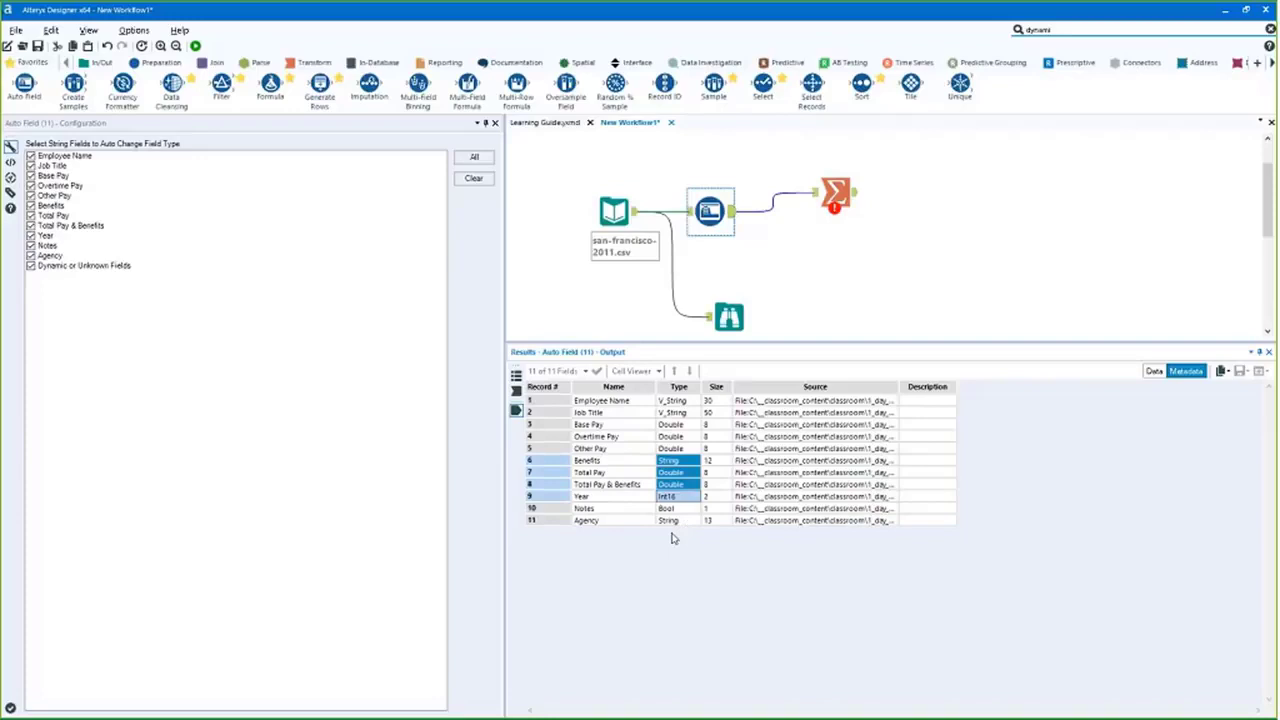
{"action": "left_click_drag", "start_coordinate": [670, 508], "coordinate": [678, 520]}
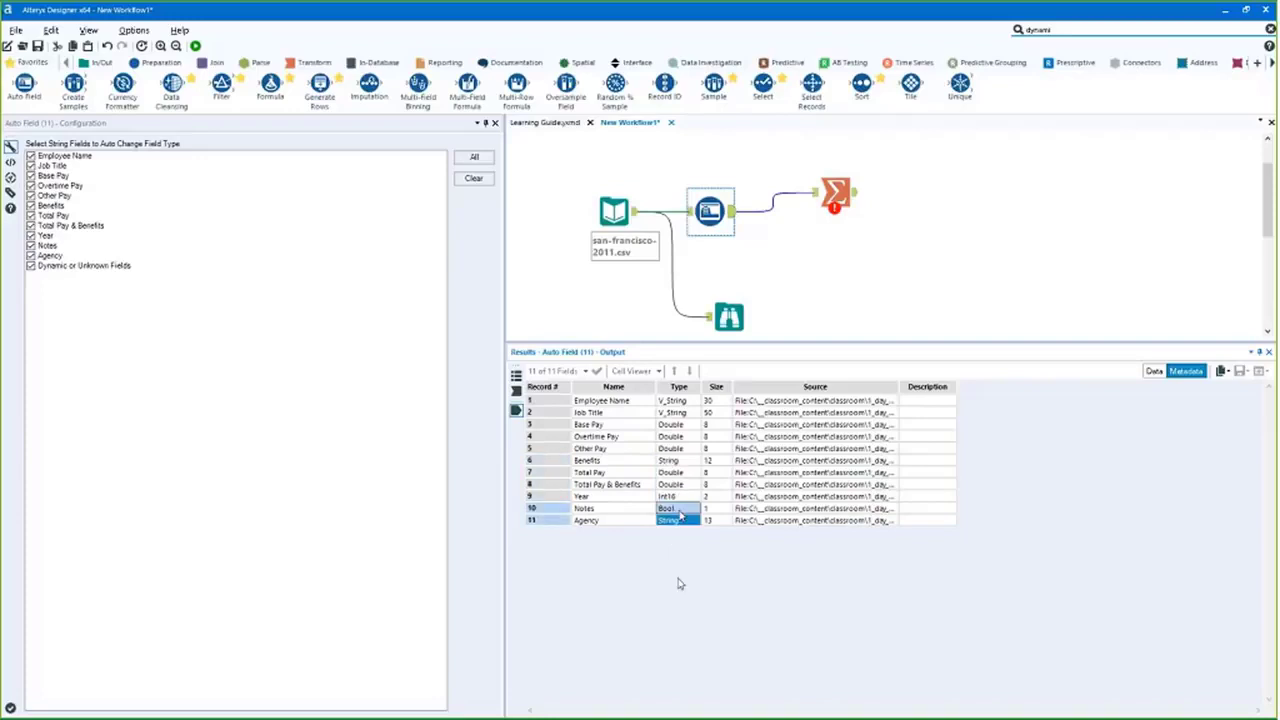
{"action": "left_click", "coordinate": [674, 530]}
{"action": "left_click", "coordinate": [710, 511]}
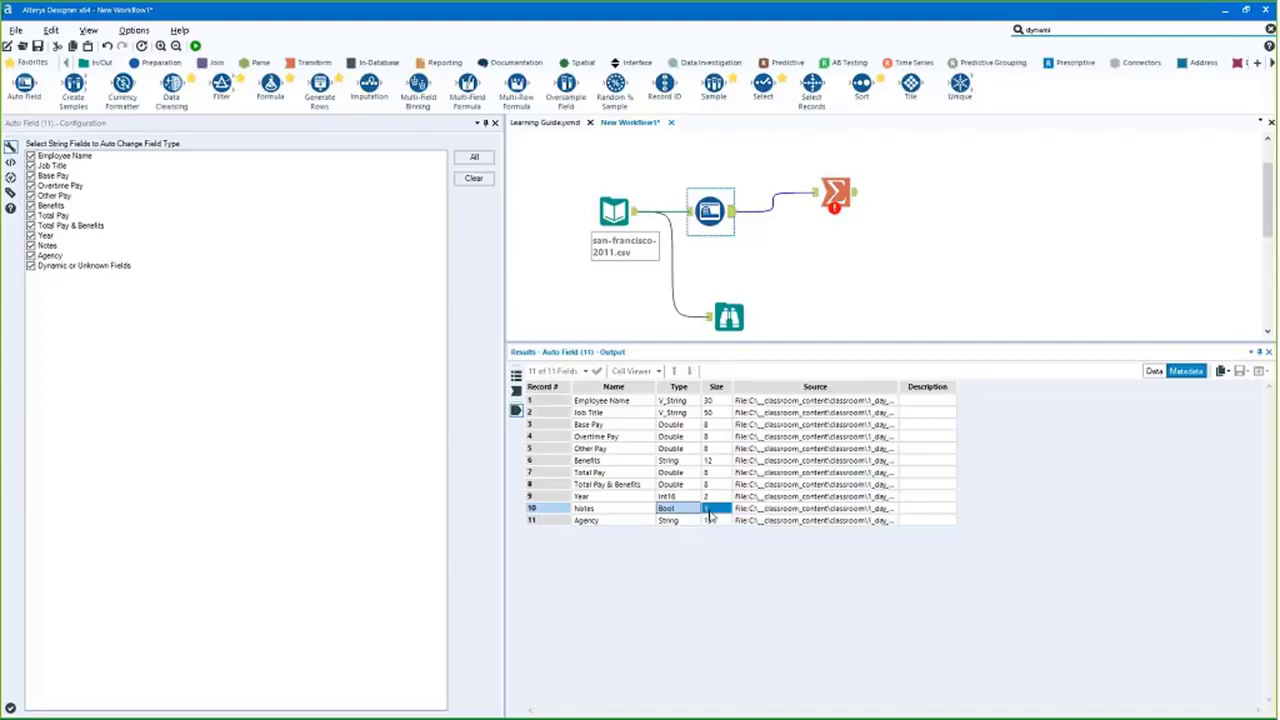
{"action": "left_click", "coordinate": [1154, 372]}
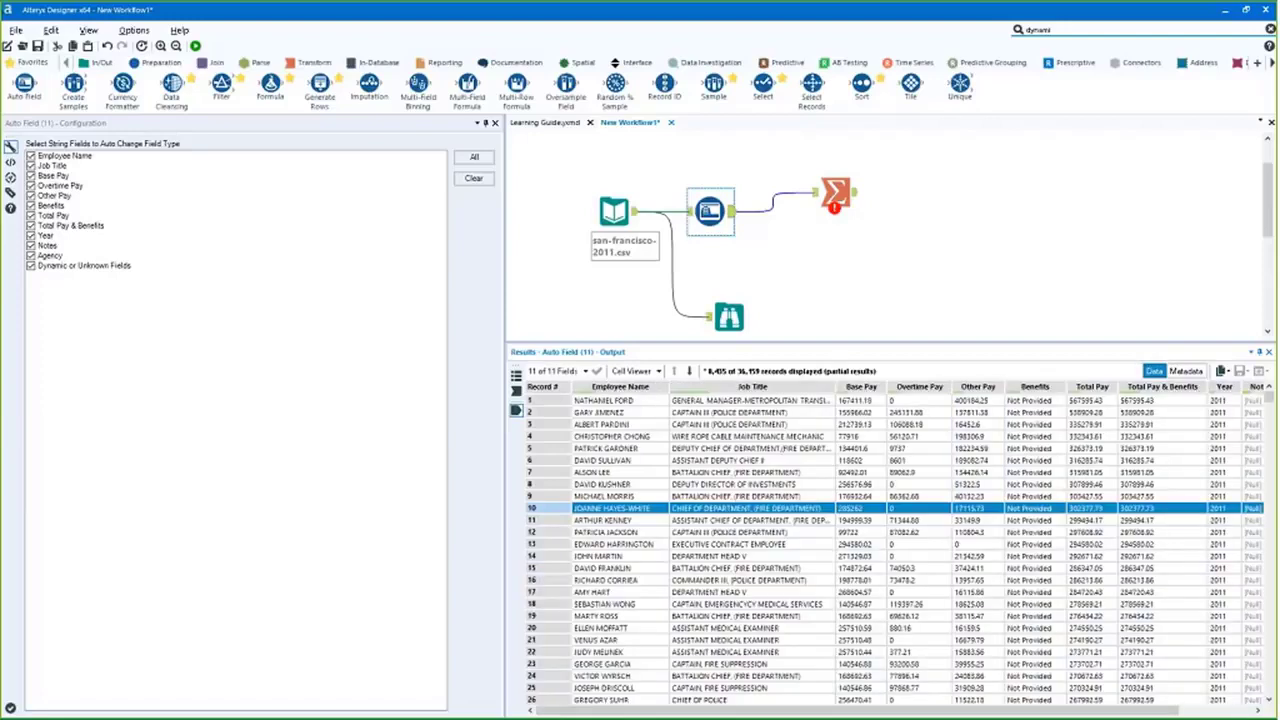
{"action": "scroll", "coordinate": [572, 544], "scroll_direction": "right", "scroll_amount": 2}
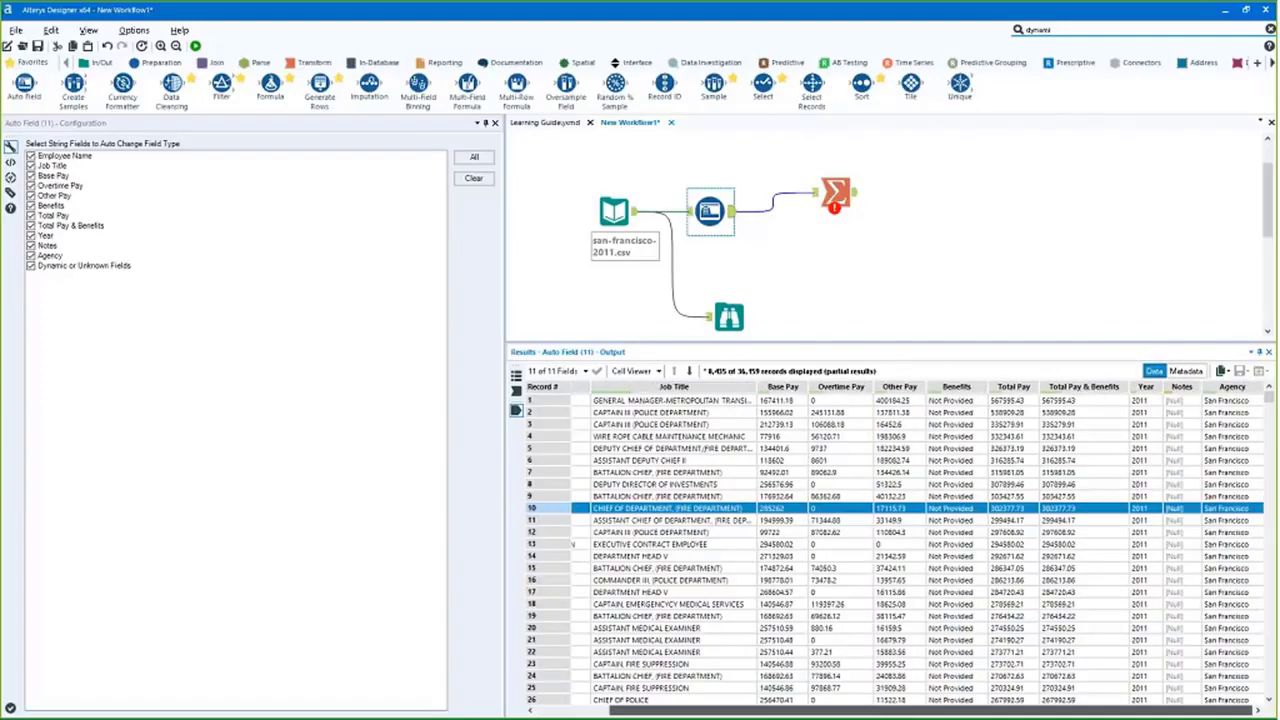
{"action": "scroll", "coordinate": [1183, 655], "scroll_direction": "down", "scroll_amount": 20}
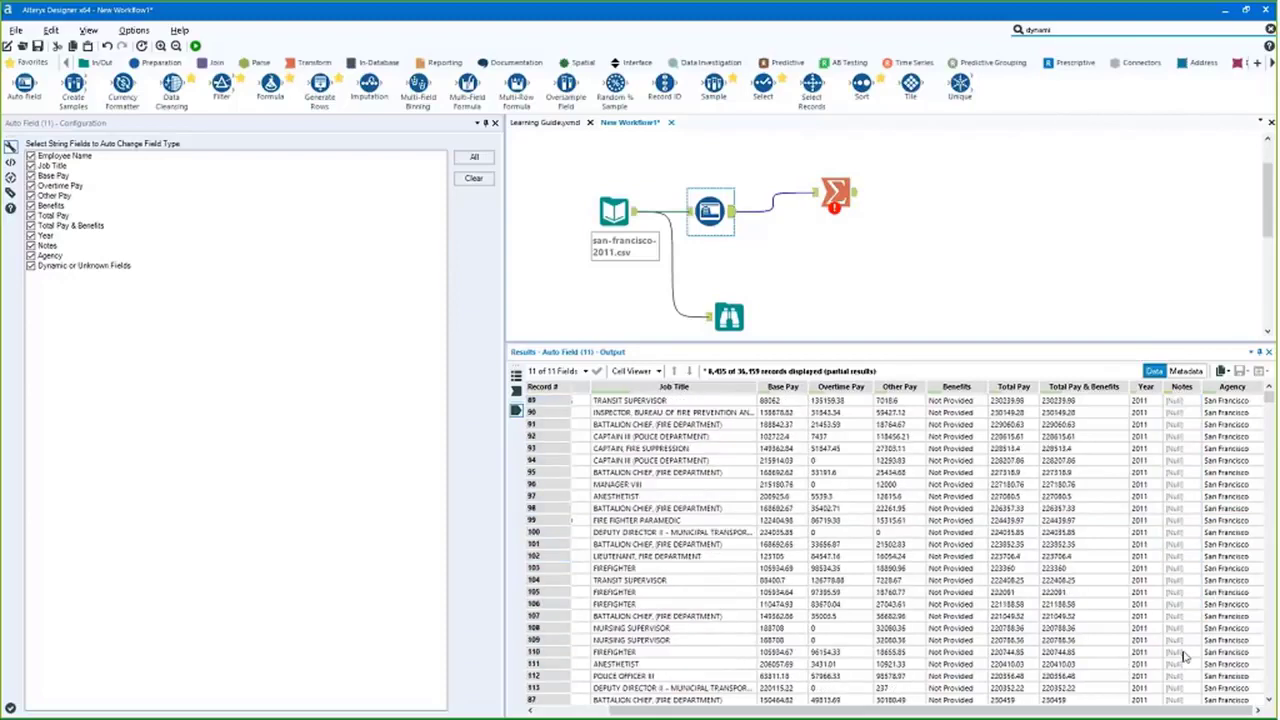
{"action": "left_click_drag", "start_coordinate": [1183, 655], "coordinate": [1143, 437]}
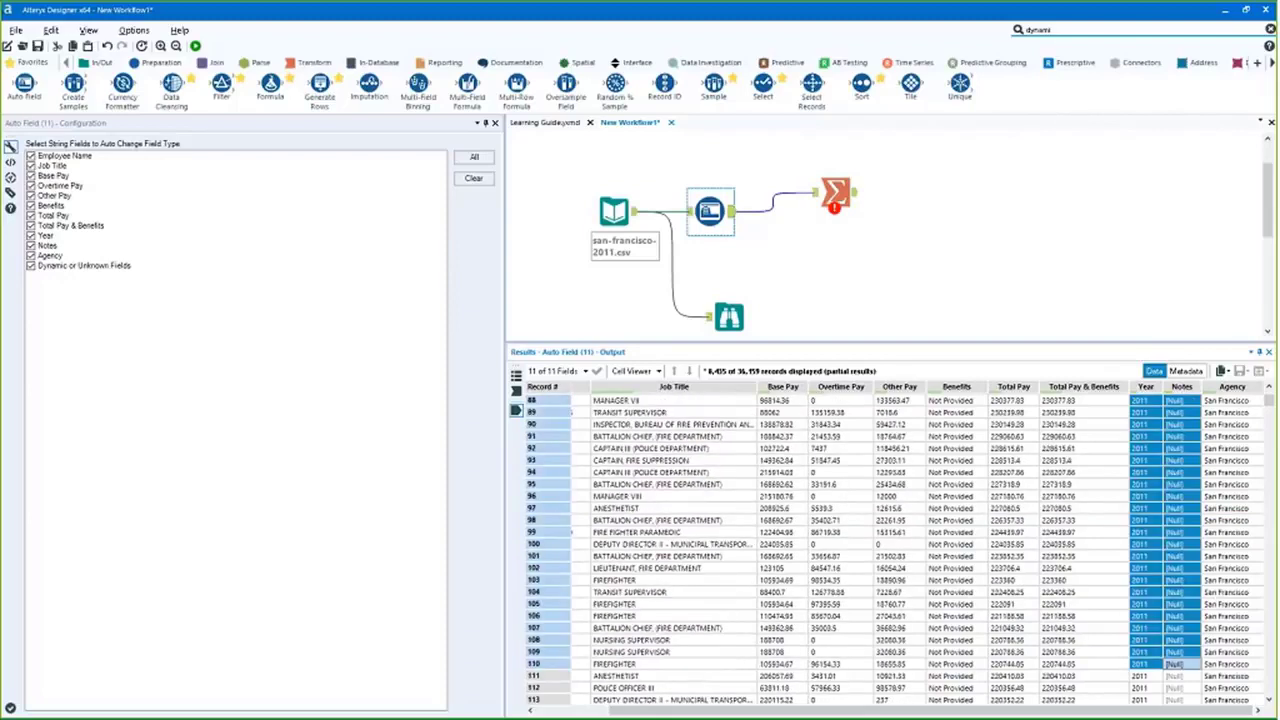
Line up the Summarize tool beside Auto Field, add a Sum action for Base Pay and run the workflow
{"action": "left_click", "coordinate": [732, 220]}
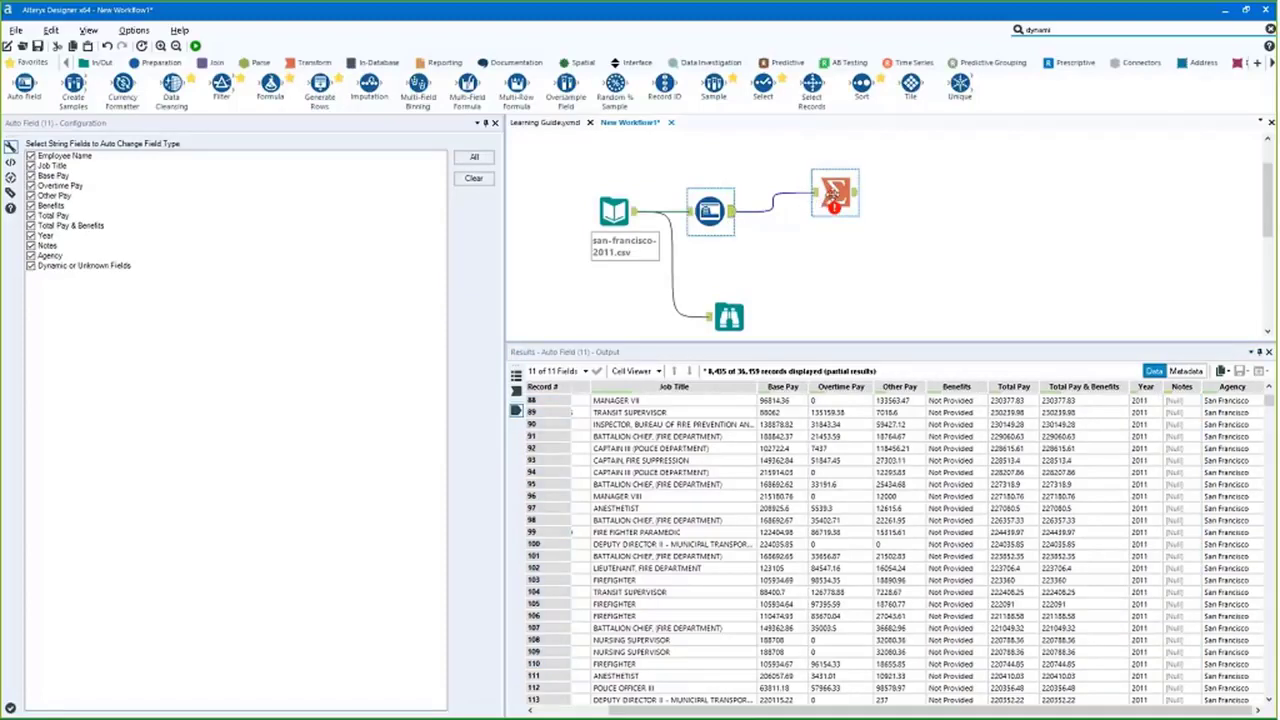
{"action": "left_click_drag", "start_coordinate": [820, 205], "coordinate": [772, 222]}
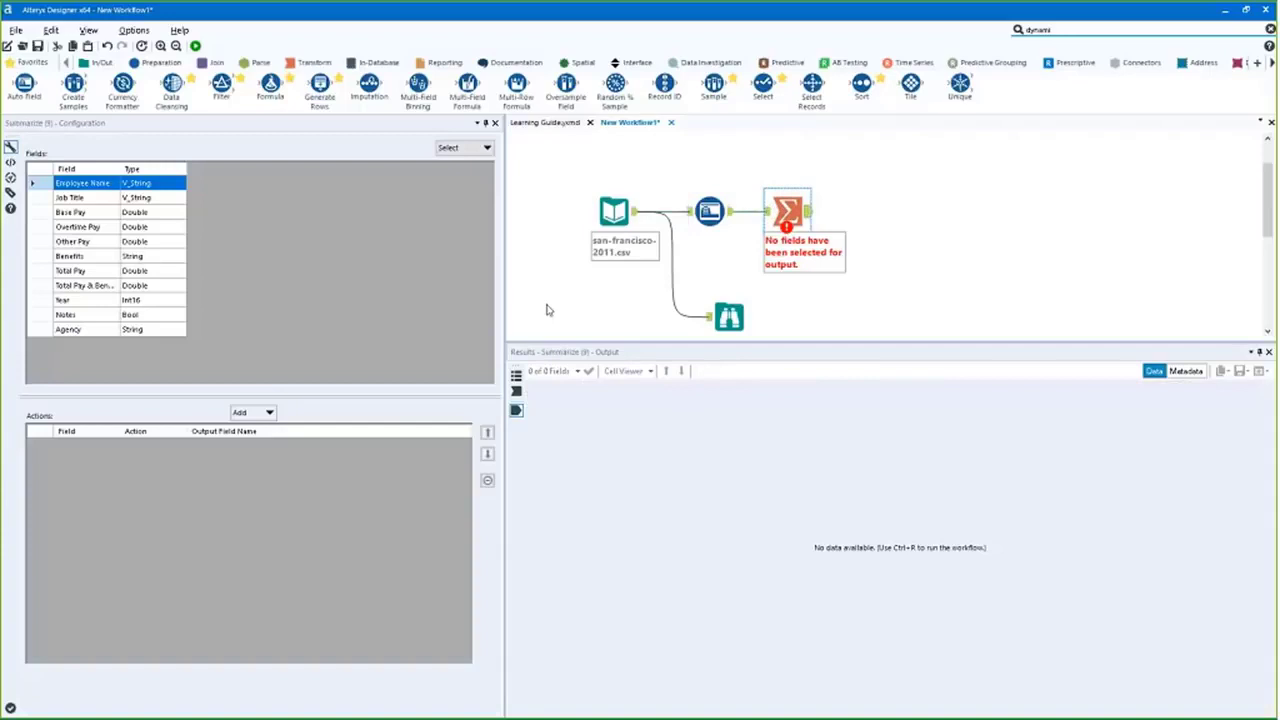
{"action": "left_click", "coordinate": [72, 212]}
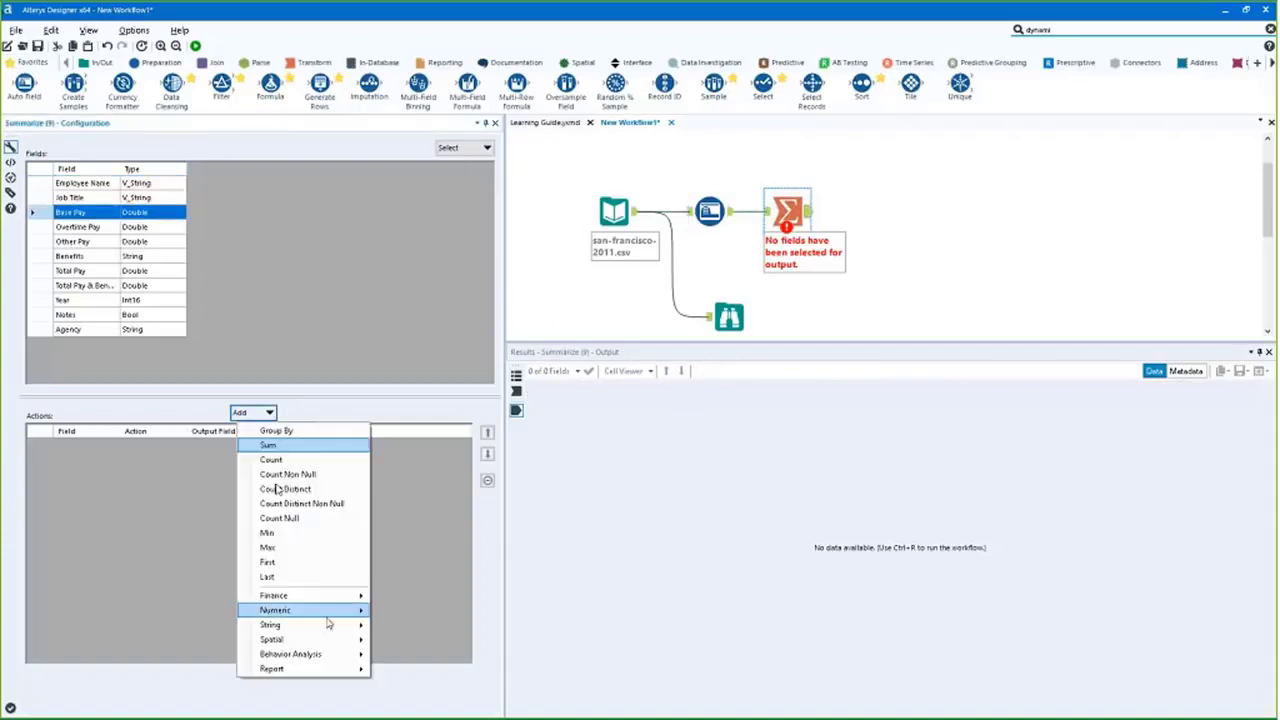
{"action": "mouse_move", "coordinate": [328, 614]}
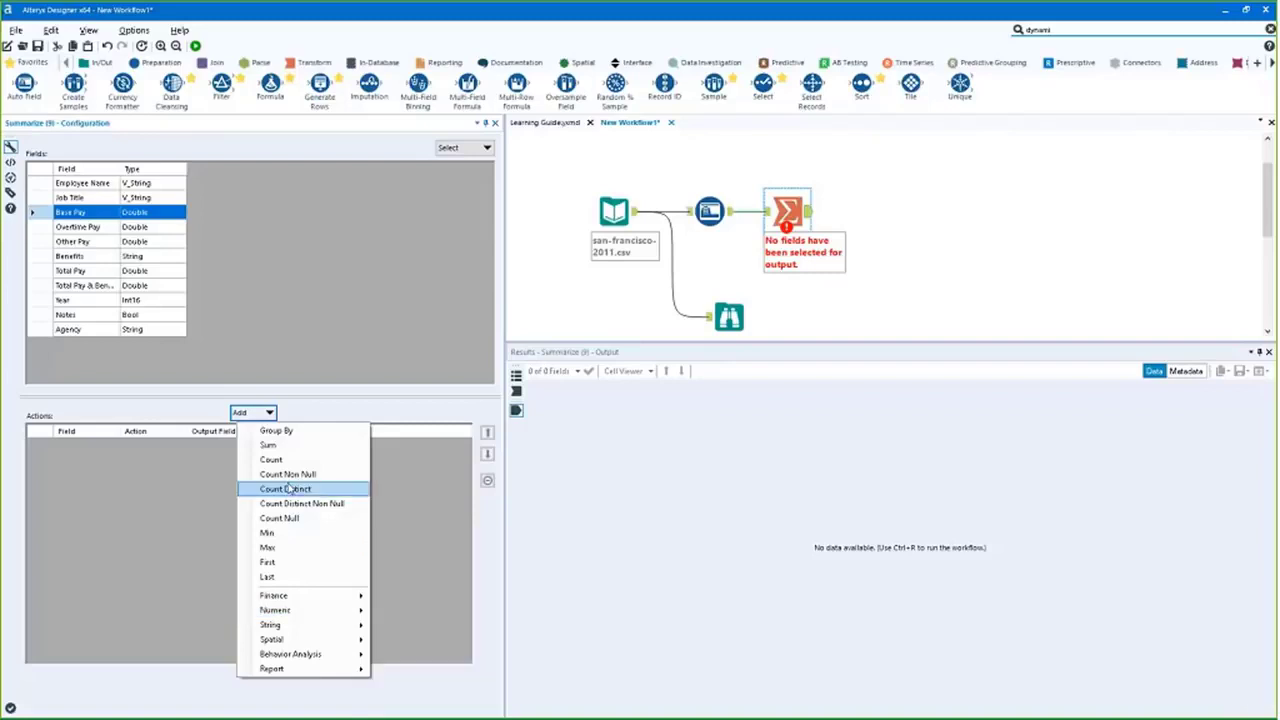
{"action": "left_click", "coordinate": [268, 444]}
{"action": "key", "text": "ctrl+r"}
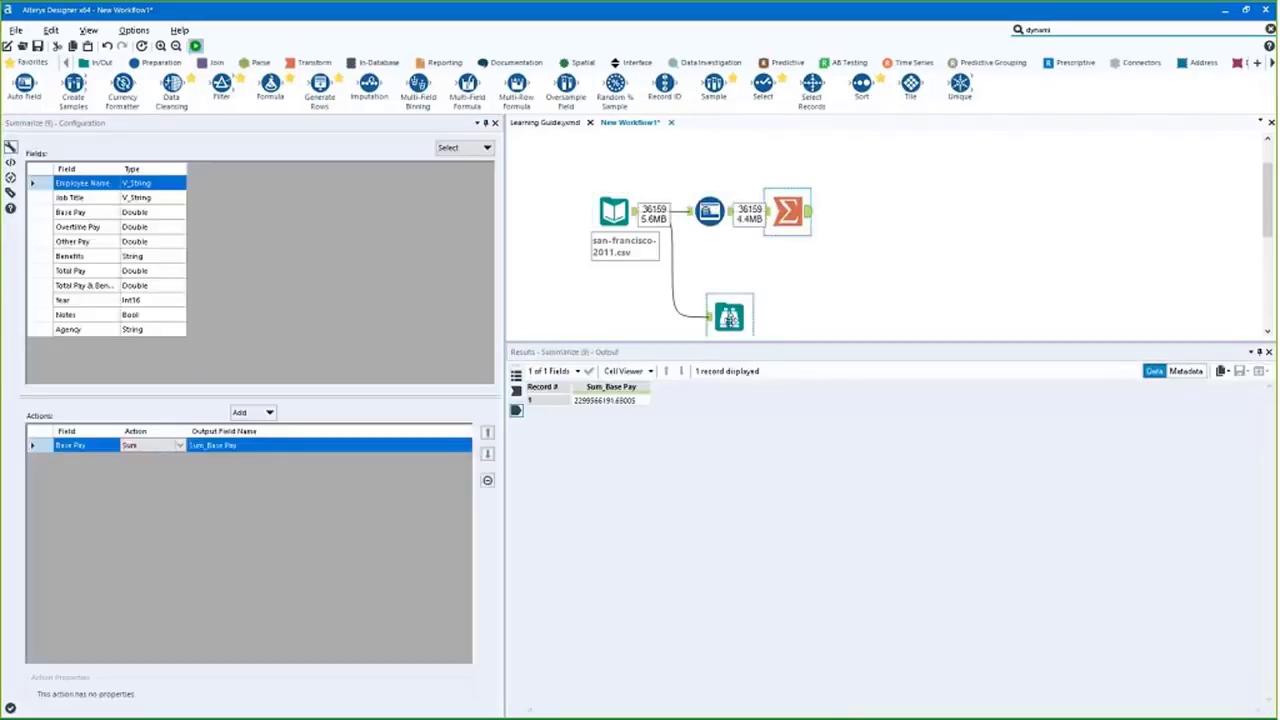
{"action": "left_click", "coordinate": [833, 316]}
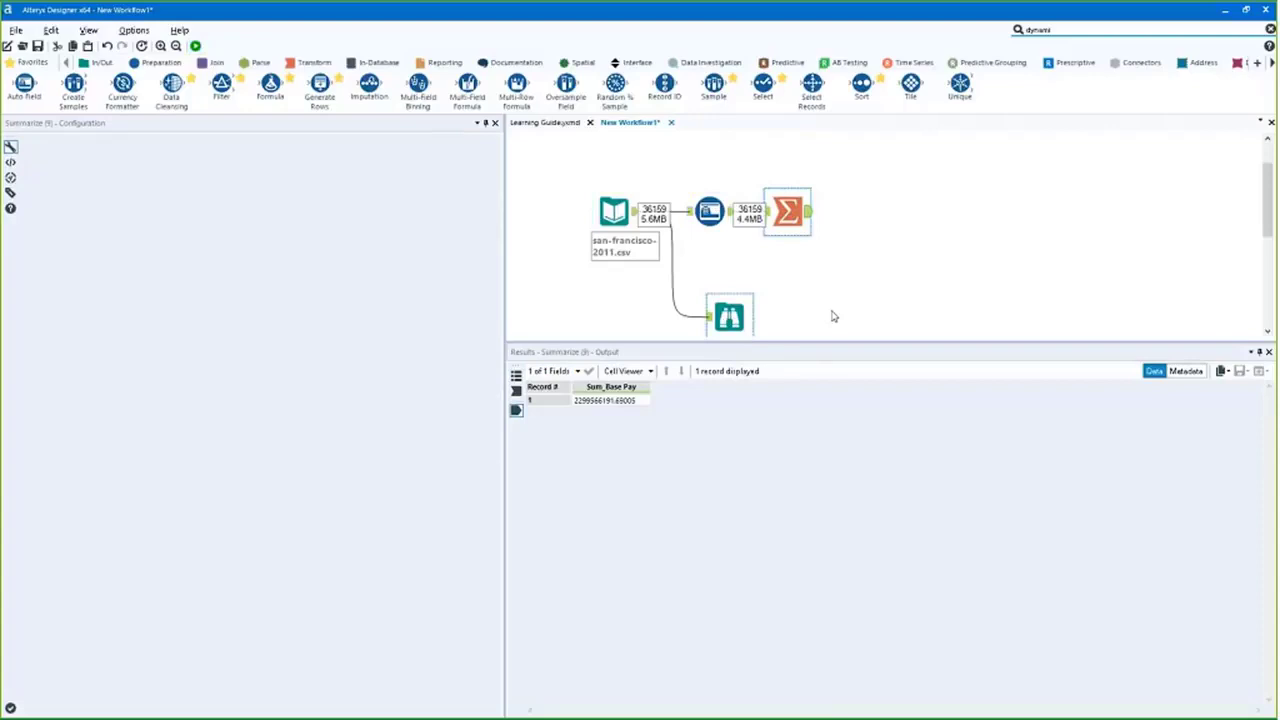
Detach the Browse tool from the input file, connect it to the Auto Field output and run the workflow
{"action": "left_click_drag", "start_coordinate": [833, 316], "coordinate": [853, 278]}
{"action": "left_click", "coordinate": [768, 276]}
{"action": "key", "text": "Delete"}
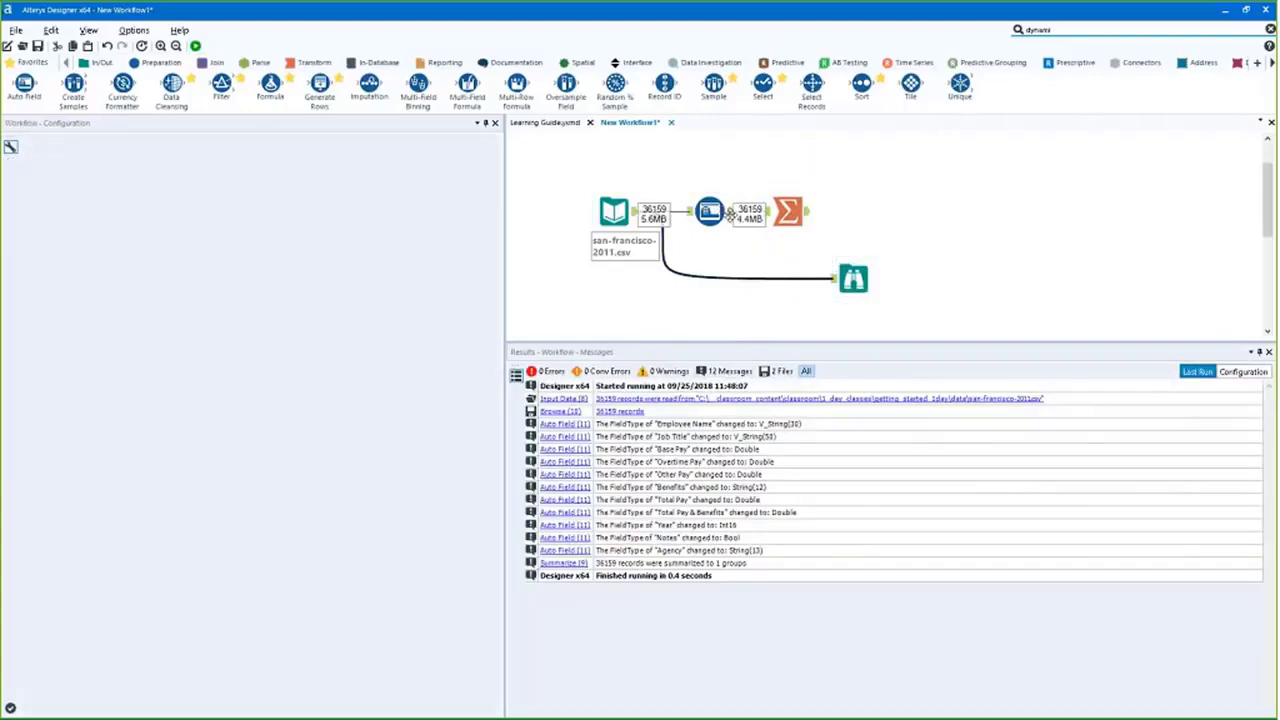
{"action": "left_click_drag", "start_coordinate": [739, 225], "coordinate": [832, 278]}
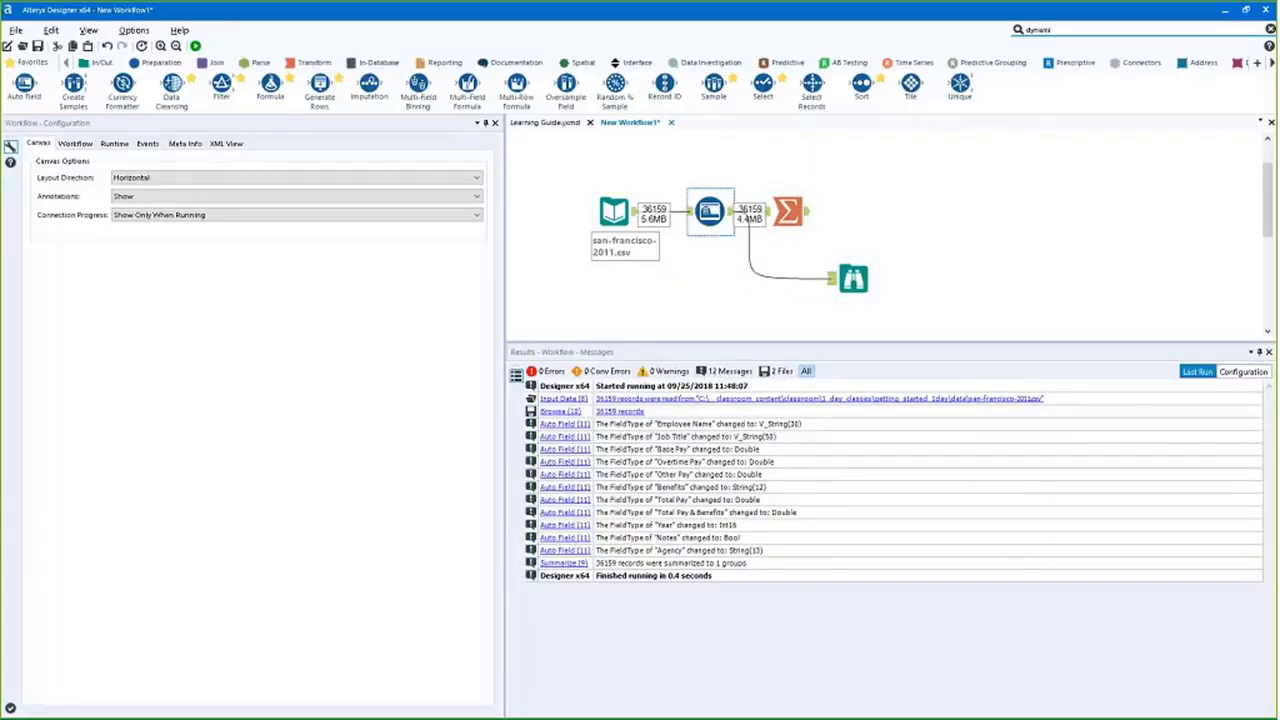
{"action": "key", "text": "ctrl+r"}
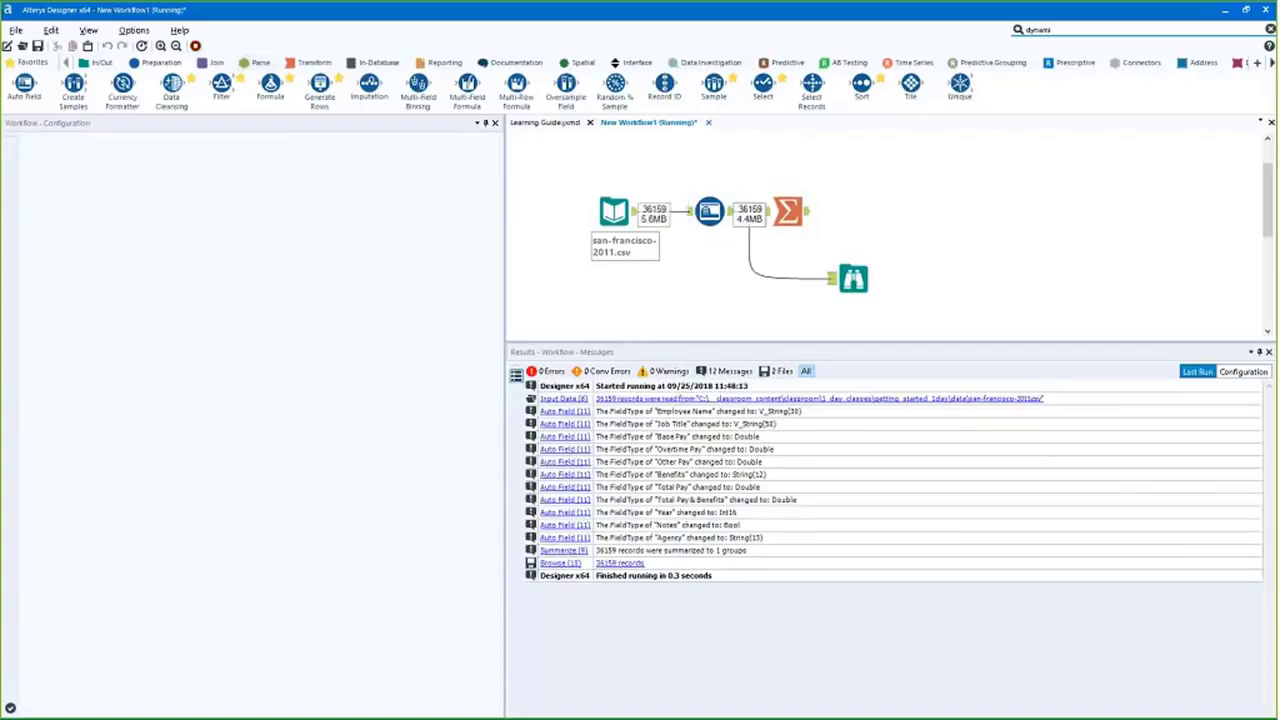
Examine the Base Pay profile in the Browse tool, including its statistics and a zoomed view of the box plot
{"action": "left_click", "coordinate": [853, 278]}
{"action": "left_click", "coordinate": [860, 412]}
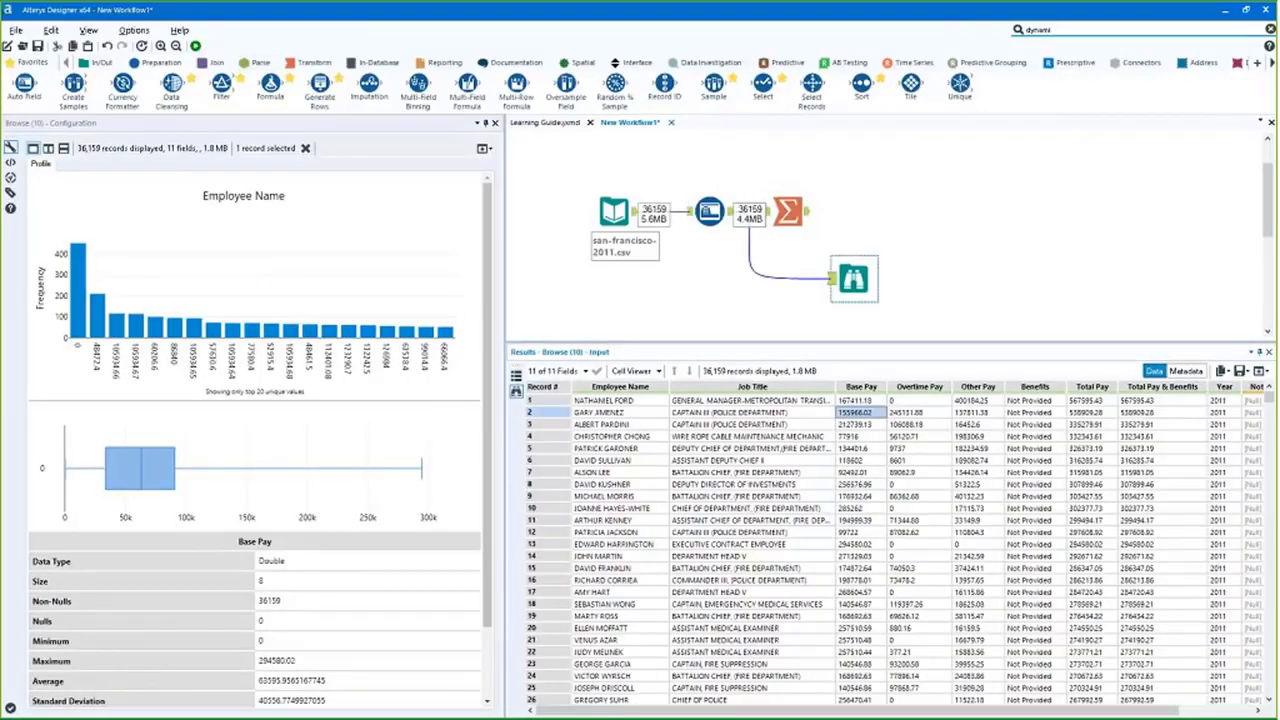
{"action": "left_click", "coordinate": [724, 212]}
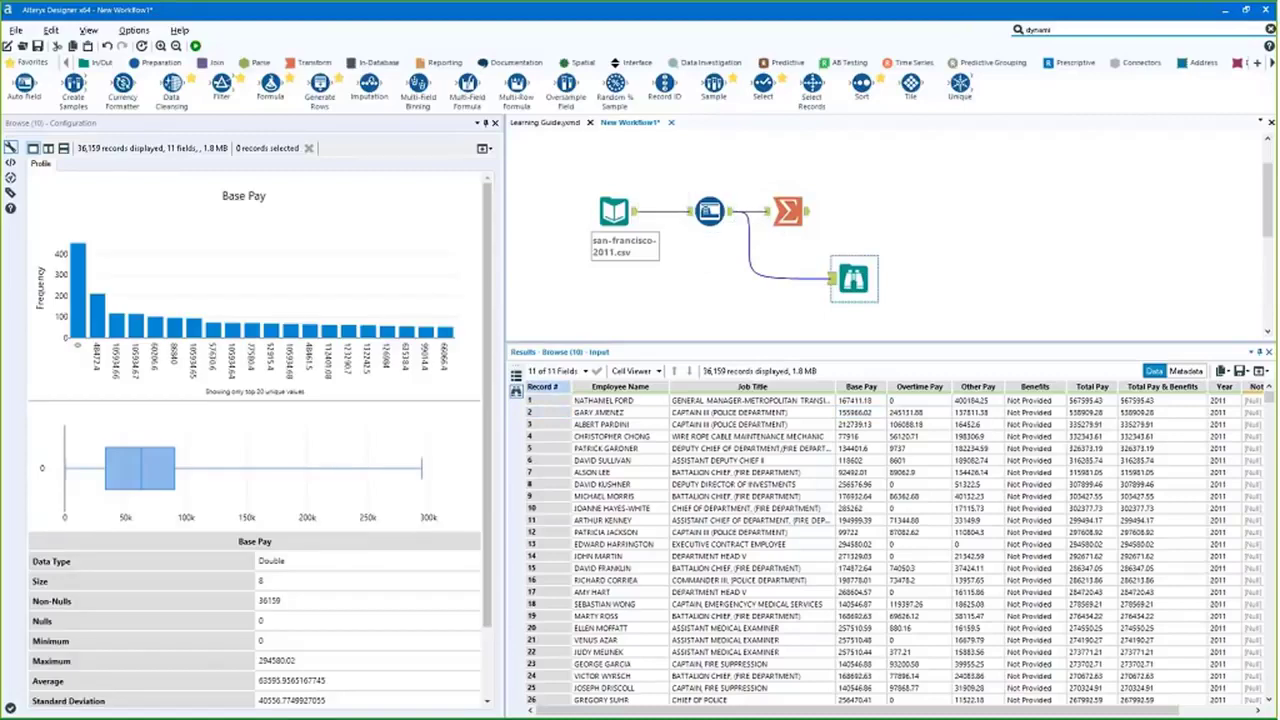
{"action": "scroll", "coordinate": [403, 622], "scroll_direction": "down", "scroll_amount": 2}
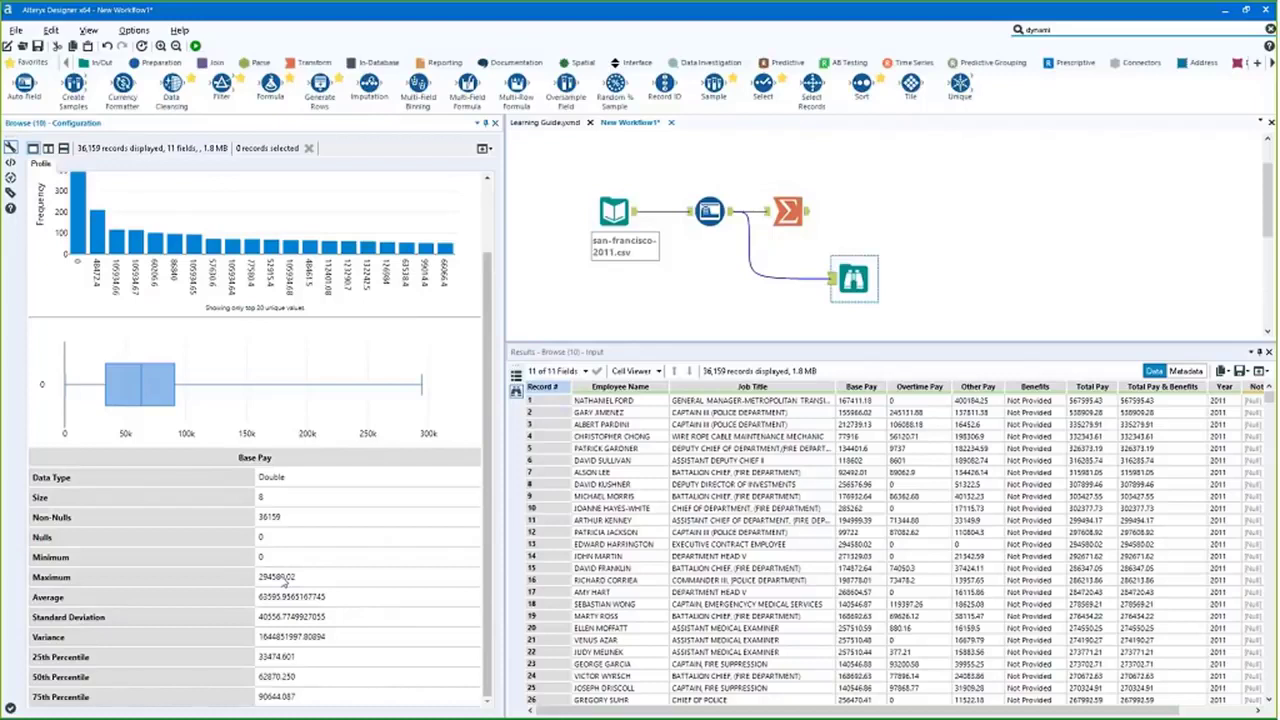
{"action": "scroll", "coordinate": [298, 640], "scroll_direction": "up", "scroll_amount": 3}
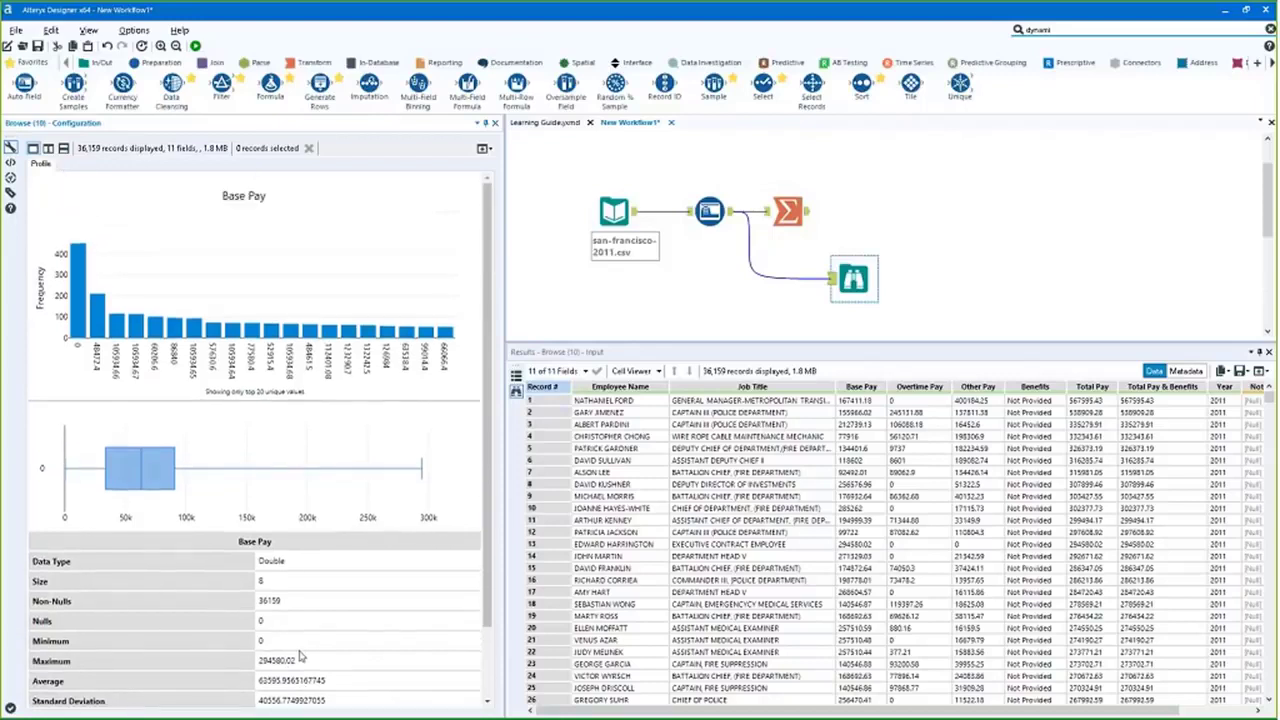
{"action": "mouse_move", "coordinate": [102, 472]}
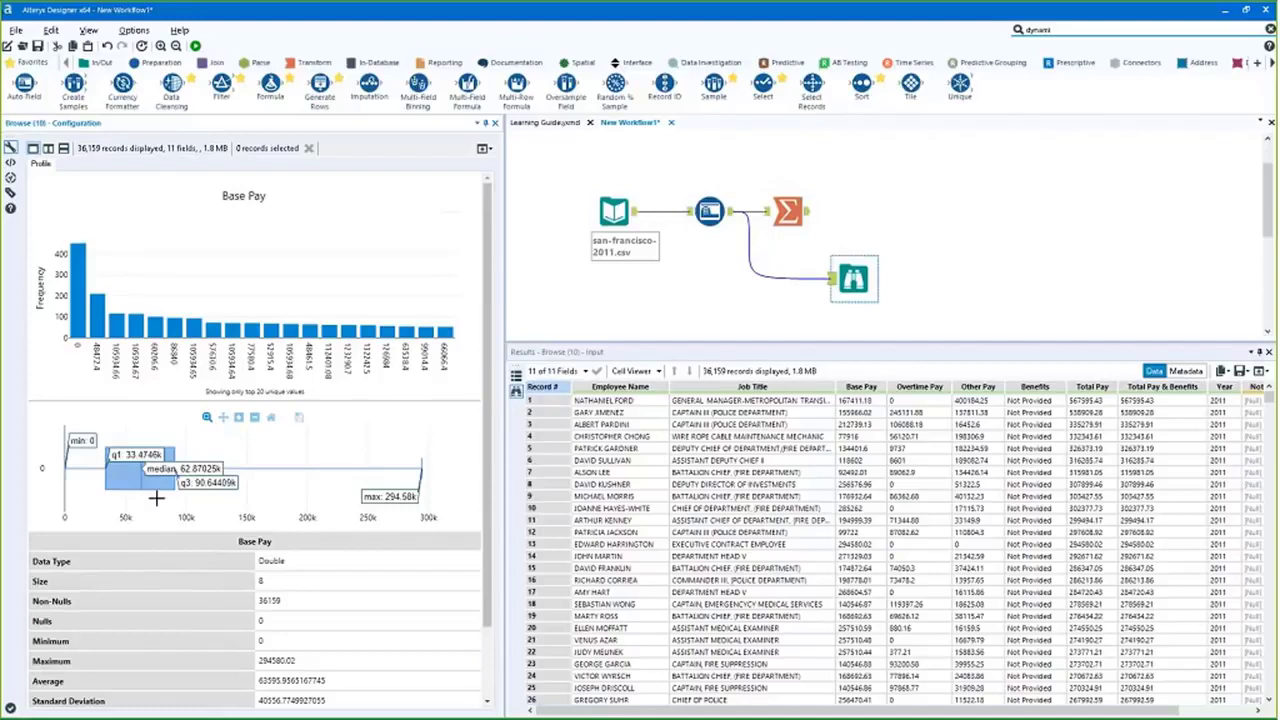
{"action": "left_click_drag", "start_coordinate": [213, 429], "coordinate": [113, 499]}
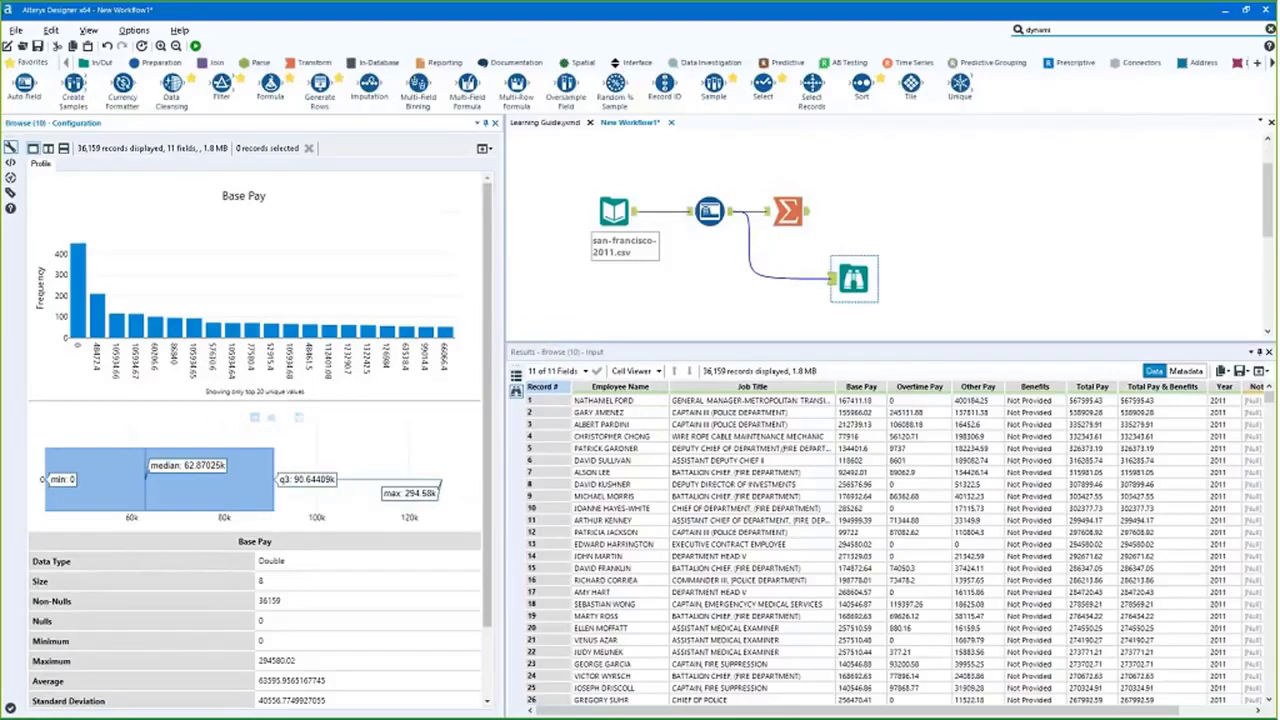
Insert a Select tool between Auto Field and Browse, and line Browse up beside it
{"action": "left_click_drag", "start_coordinate": [853, 279], "coordinate": [806, 279]}
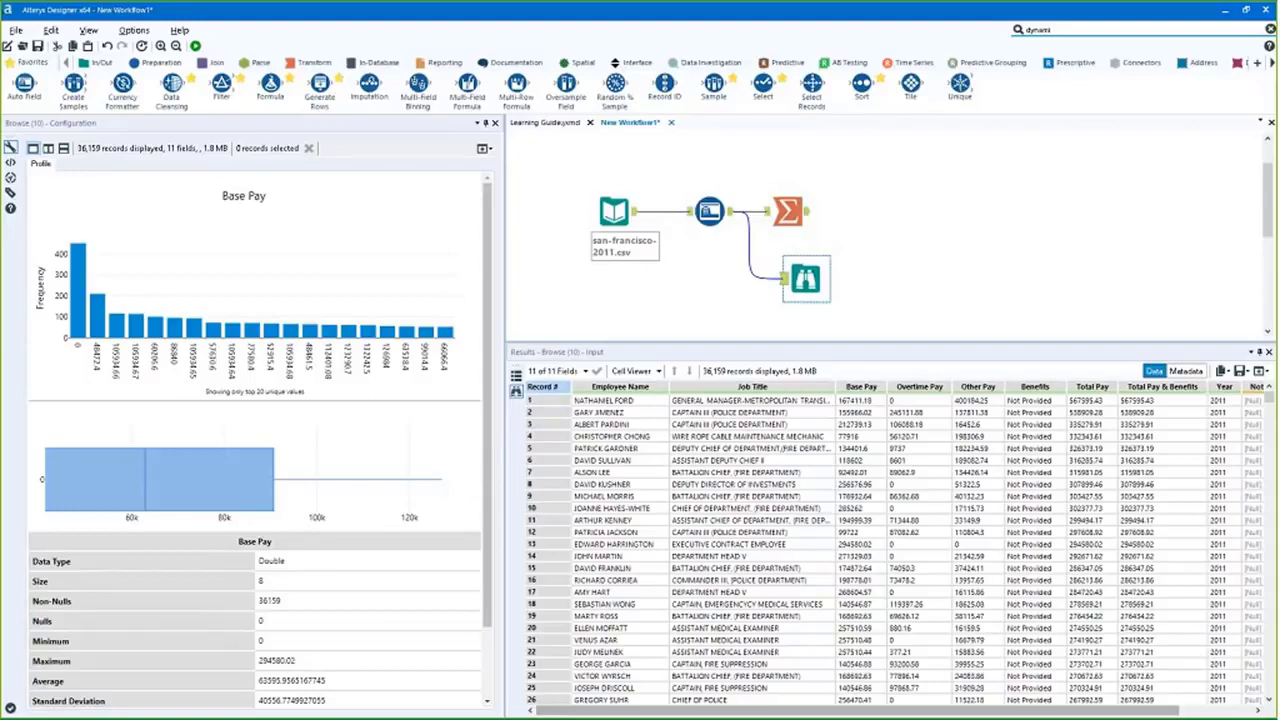
{"action": "left_click_drag", "start_coordinate": [965, 190], "coordinate": [802, 270]}
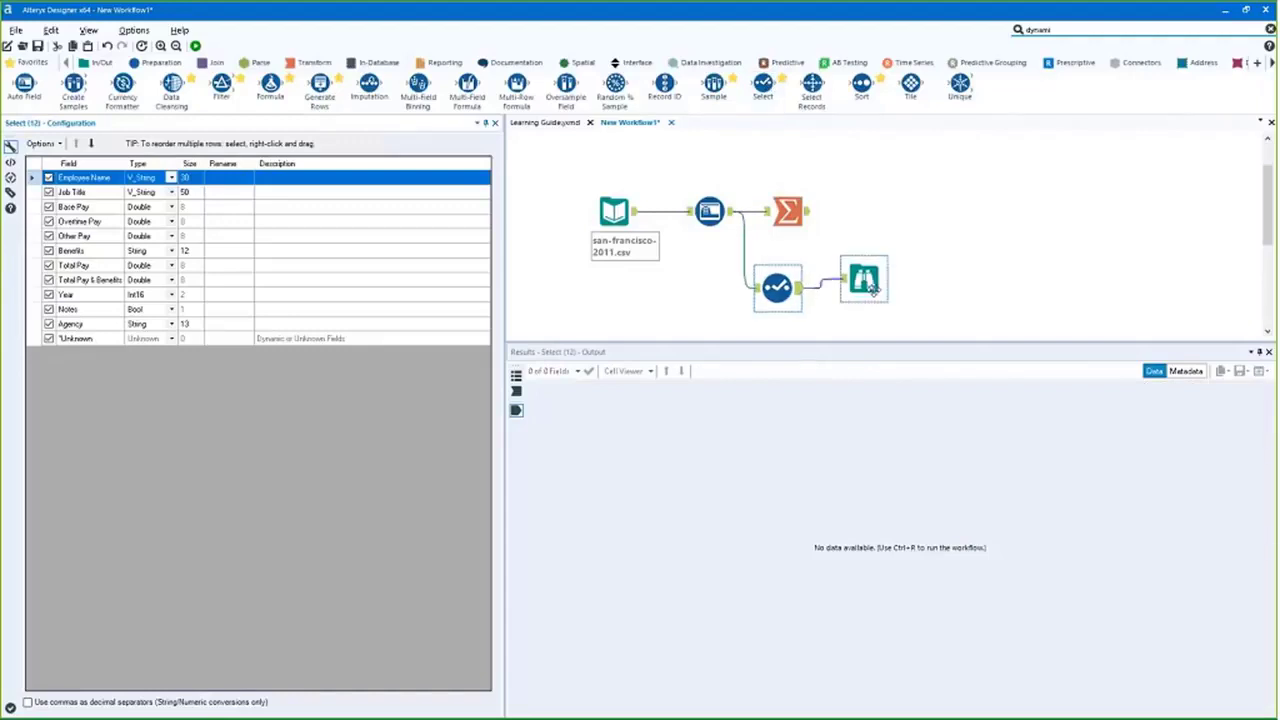
{"action": "left_click_drag", "start_coordinate": [872, 290], "coordinate": [909, 298]}
{"action": "left_click", "coordinate": [777, 288]}
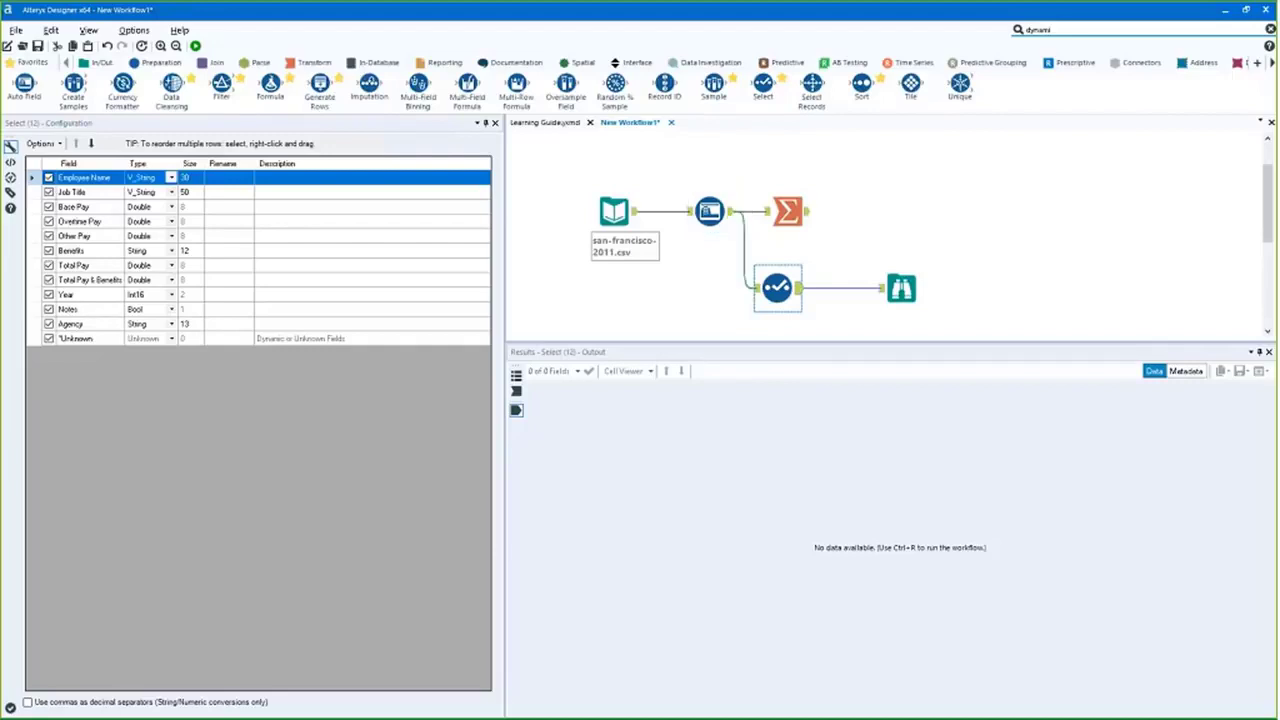
Change the data type of the Benefits field to V_String in the Select tool
{"action": "left_click", "coordinate": [171, 250]}
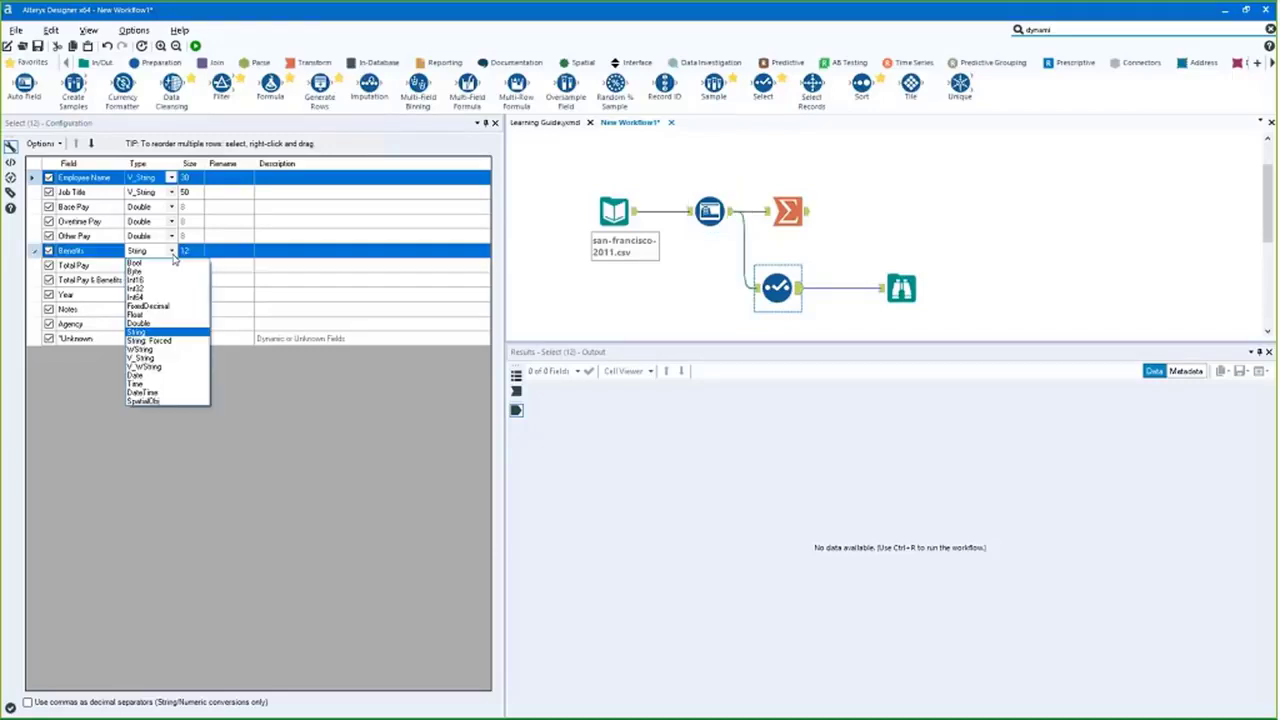
{"action": "left_click", "coordinate": [142, 357]}
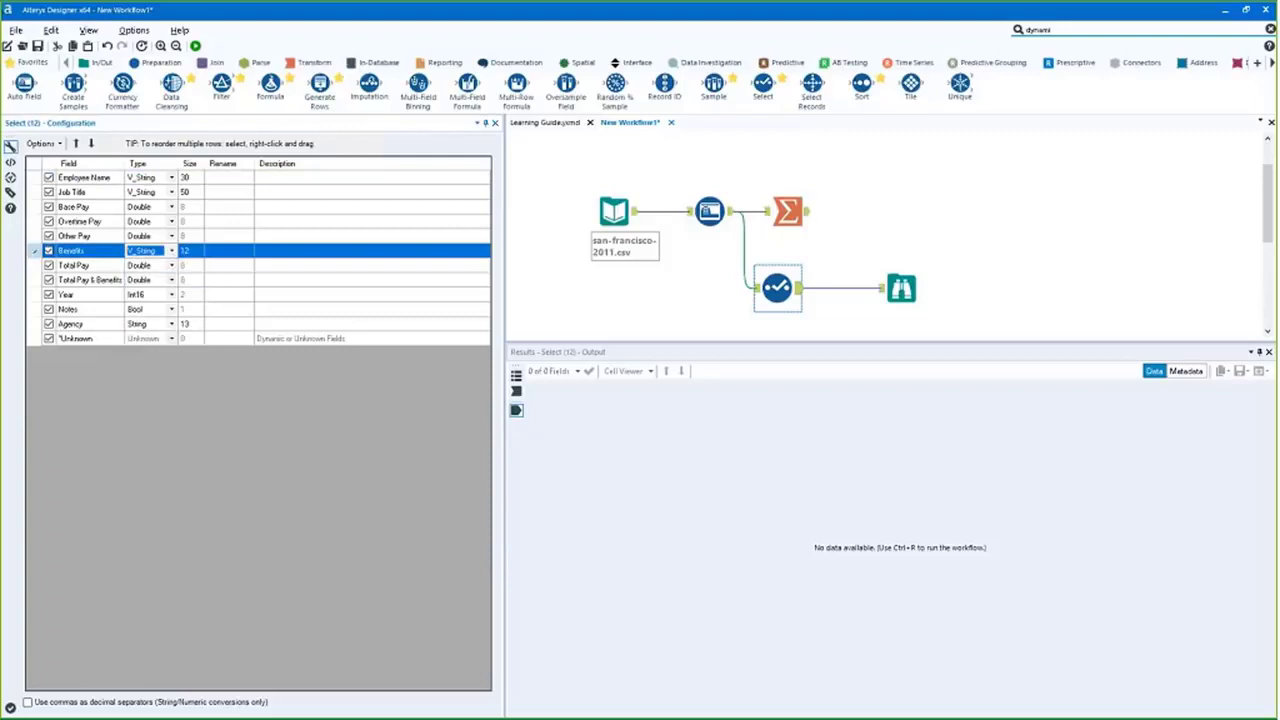
{"action": "key", "text": "Up"}
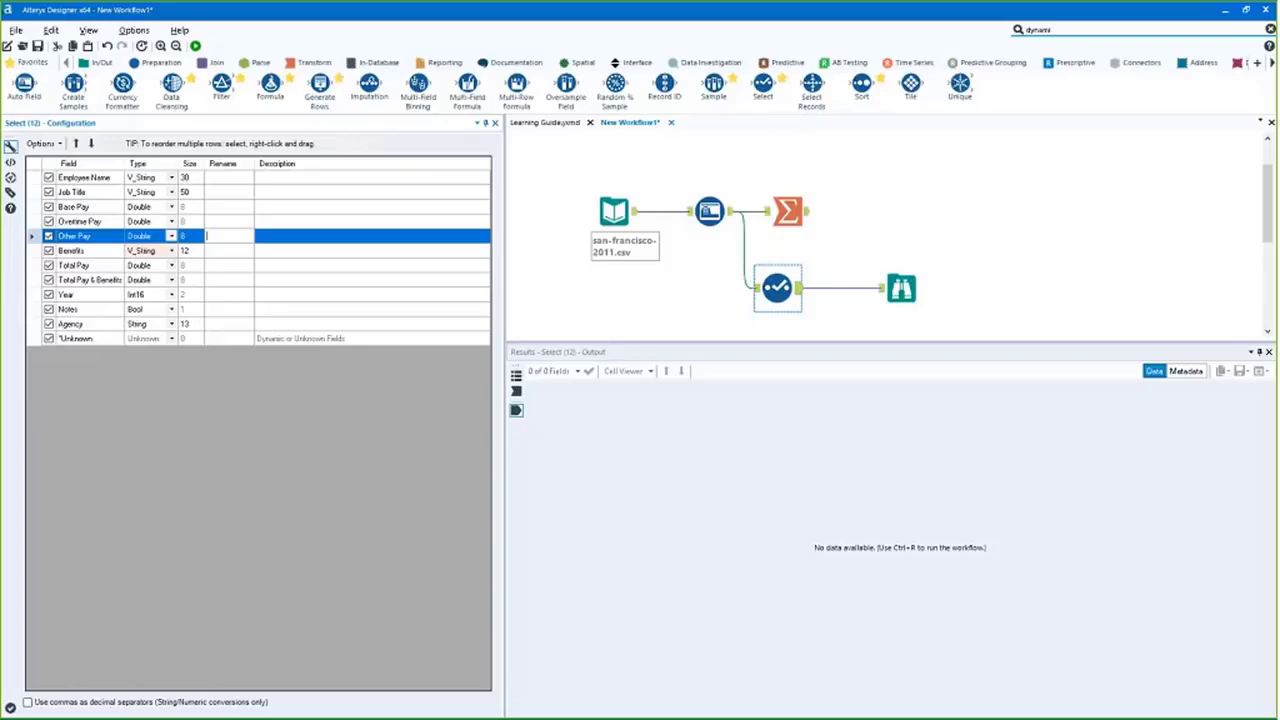
{"action": "left_click", "coordinate": [43, 143]}
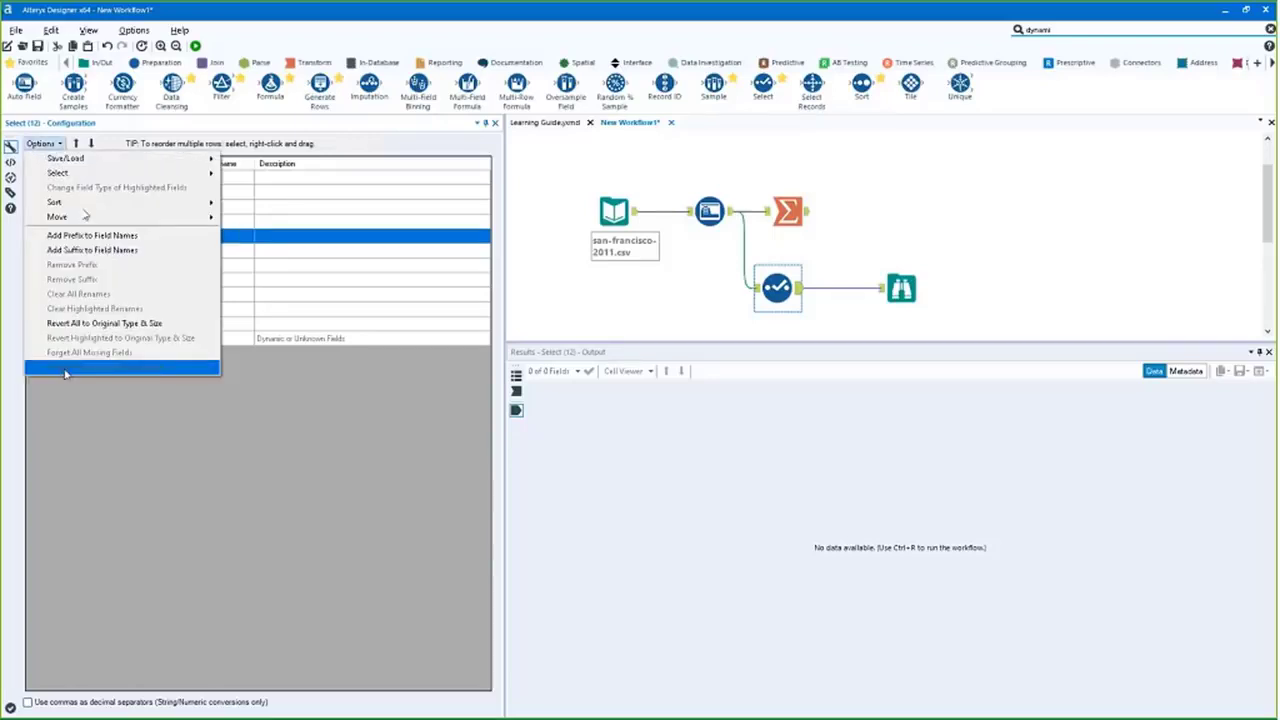
{"action": "mouse_move", "coordinate": [98, 205]}
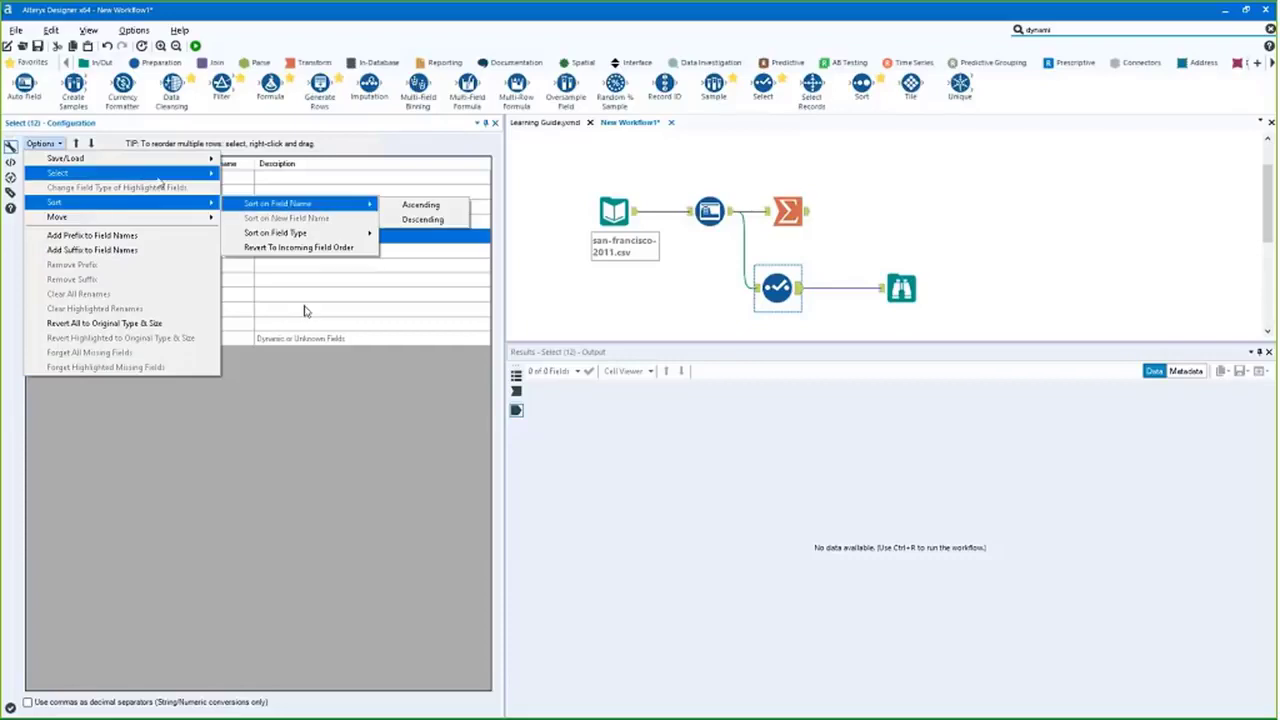
{"action": "left_click", "coordinate": [400, 541]}
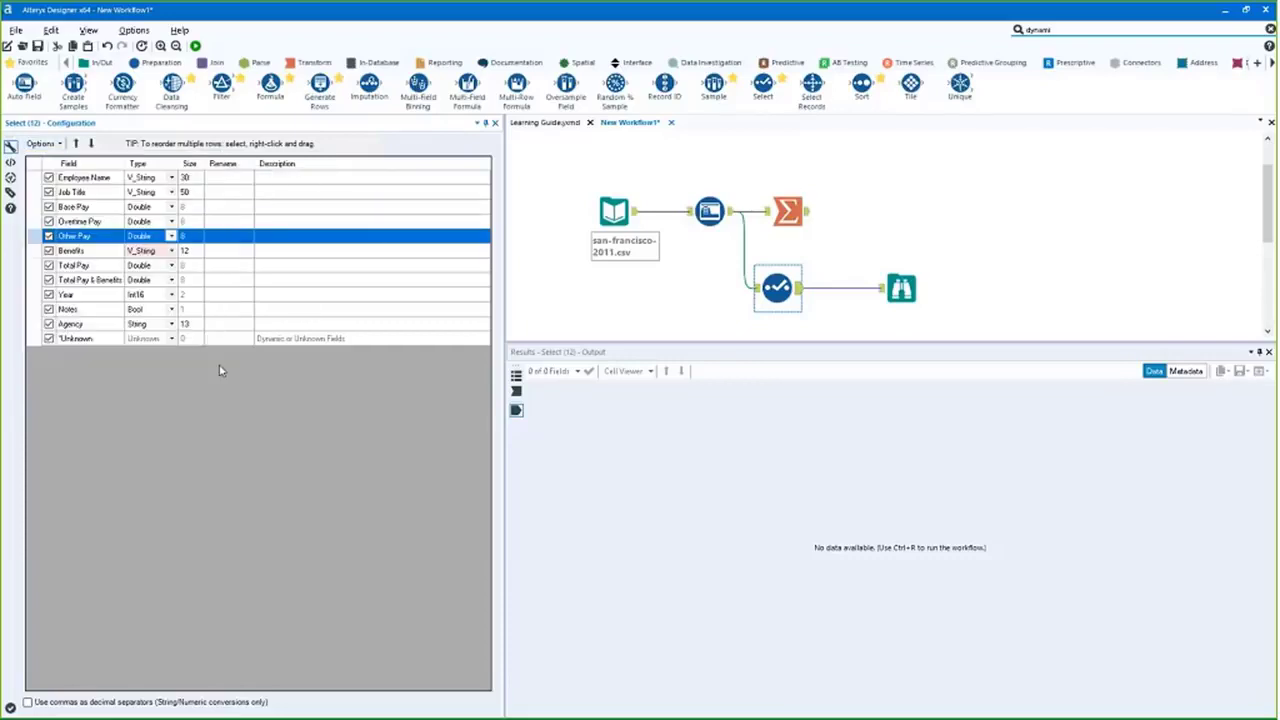
Move Overtime Pay directly below Employee Name and Total Pay directly below Year in the Select tool's field order
{"action": "key", "text": "Up"}
{"action": "key", "text": "ctrl+Up"}
{"action": "key", "text": "ctrl+Up"}
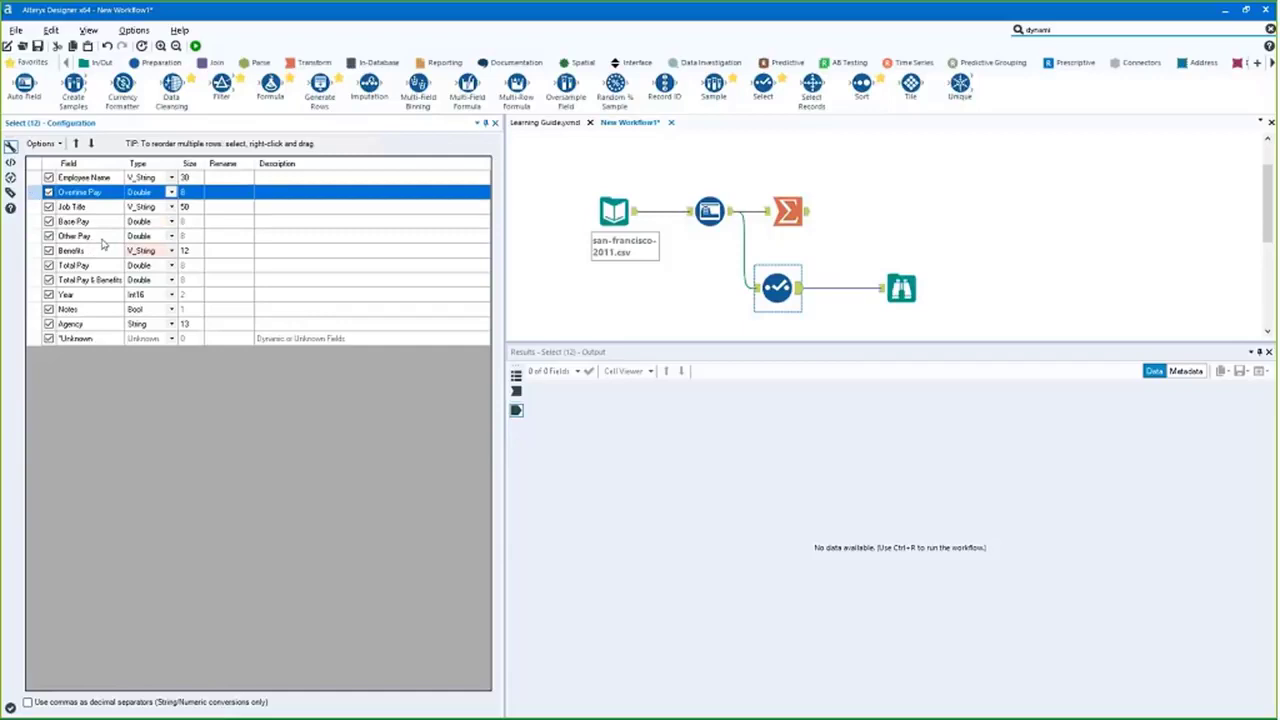
{"action": "left_click", "coordinate": [86, 309]}
{"action": "left_click_drag", "start_coordinate": [86, 310], "coordinate": [86, 302]}
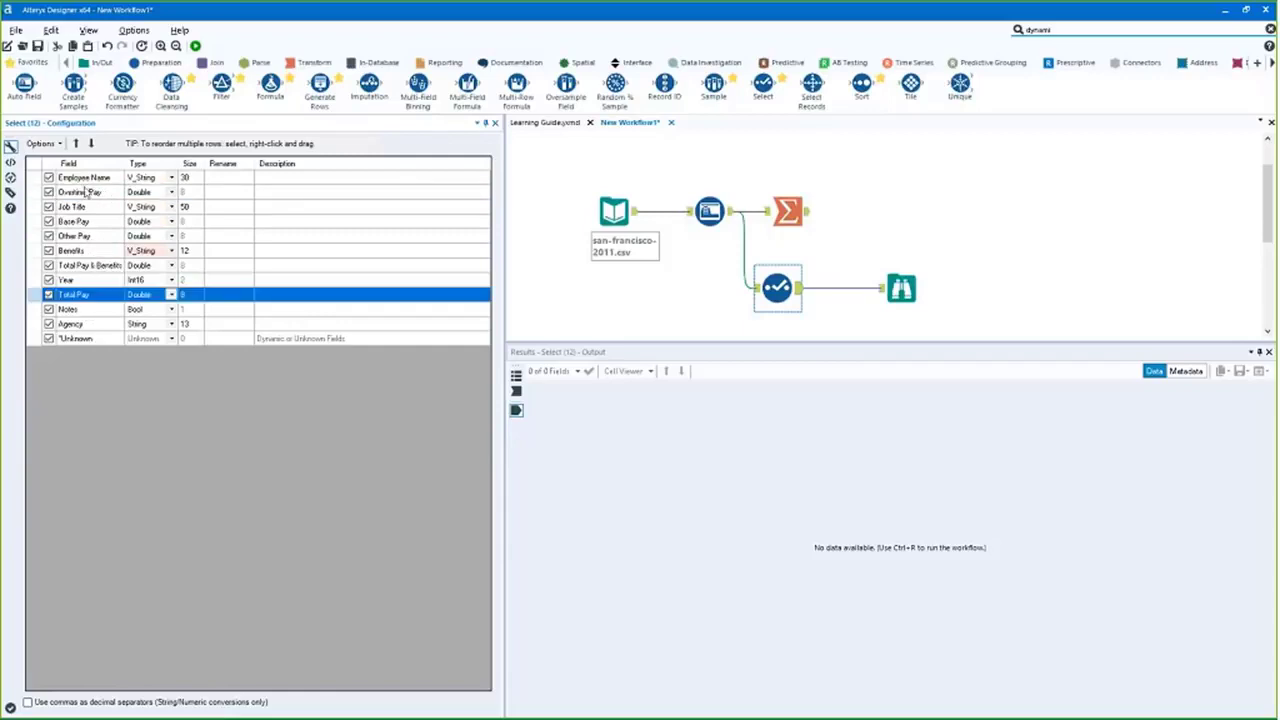
Sort the Select tool's fields by field name in ascending order
{"action": "left_click", "coordinate": [42, 143]}
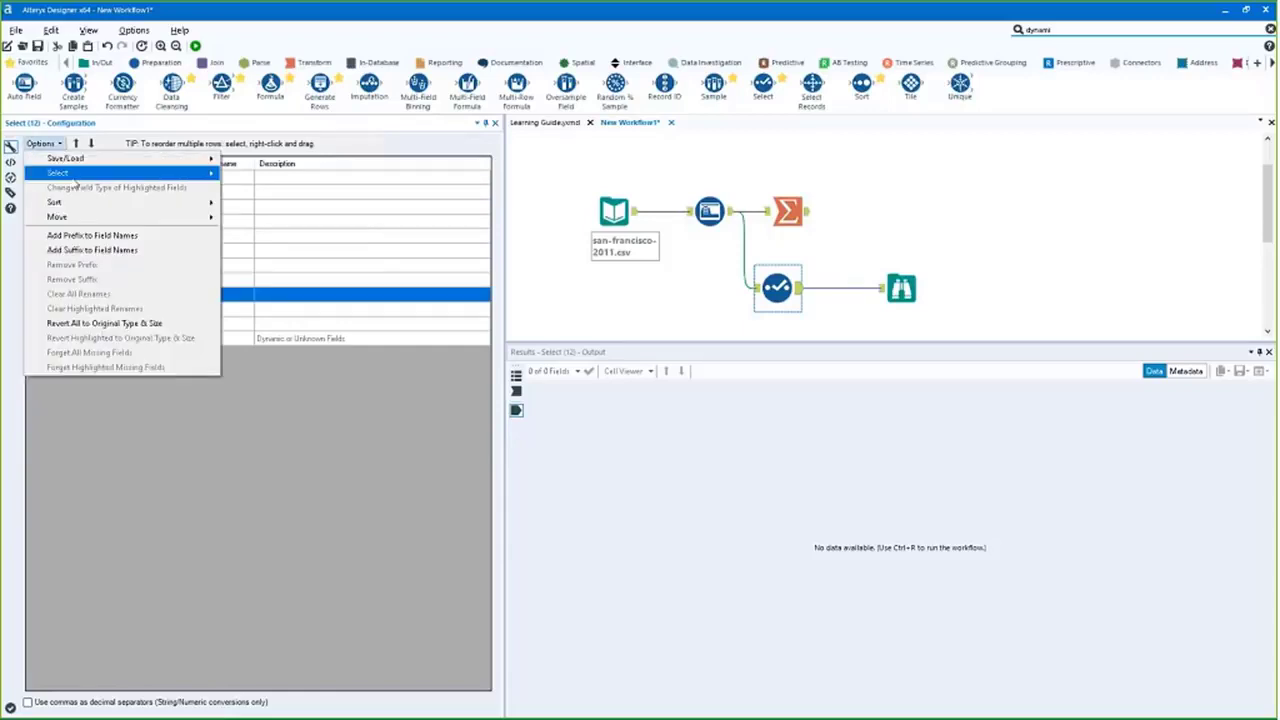
{"action": "mouse_move", "coordinate": [150, 202]}
{"action": "left_click", "coordinate": [410, 204]}
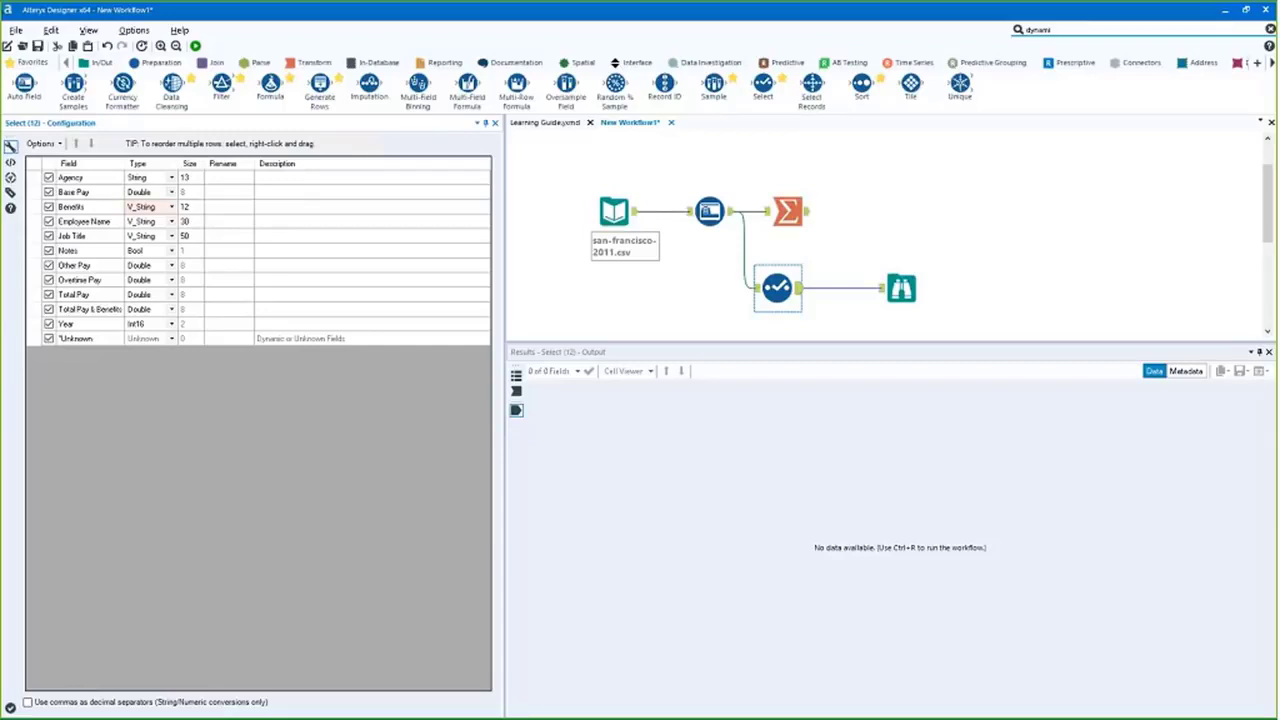
Reorder the fields so that Other Pay, Benefits, Year, Overtime Pay and Notes follow Job Title in that order
{"action": "left_click_drag", "start_coordinate": [80, 207], "coordinate": [80, 235]}
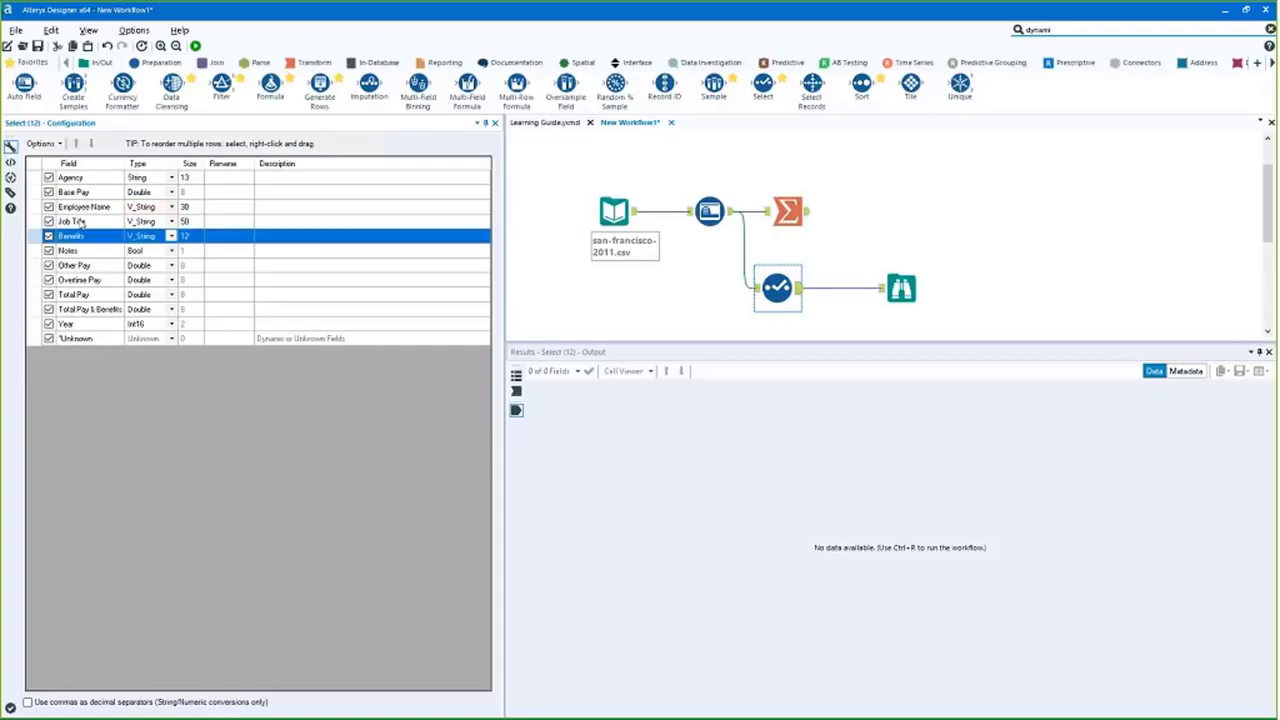
{"action": "left_click_drag", "start_coordinate": [80, 324], "coordinate": [80, 207]}
{"action": "left_click", "coordinate": [80, 295], "text": "ctrl"}
{"action": "left_click_drag", "start_coordinate": [80, 295], "coordinate": [72, 236]}
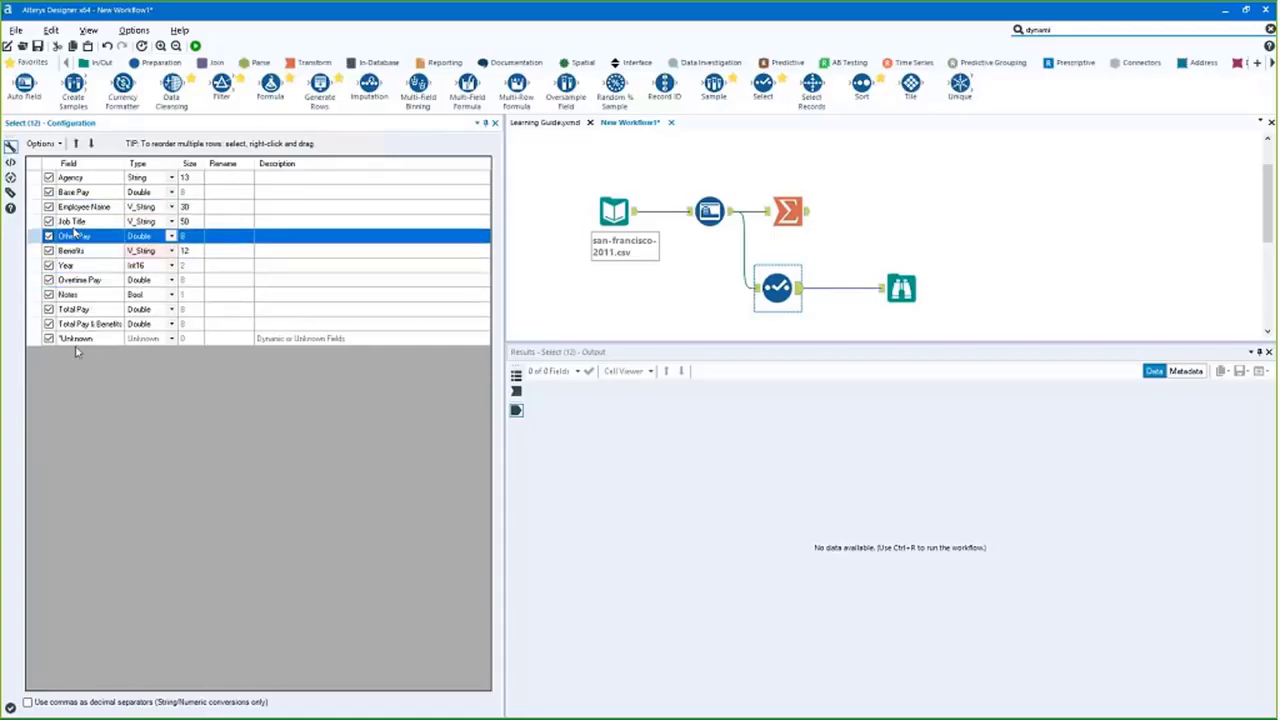
{"action": "left_click", "coordinate": [44, 144]}
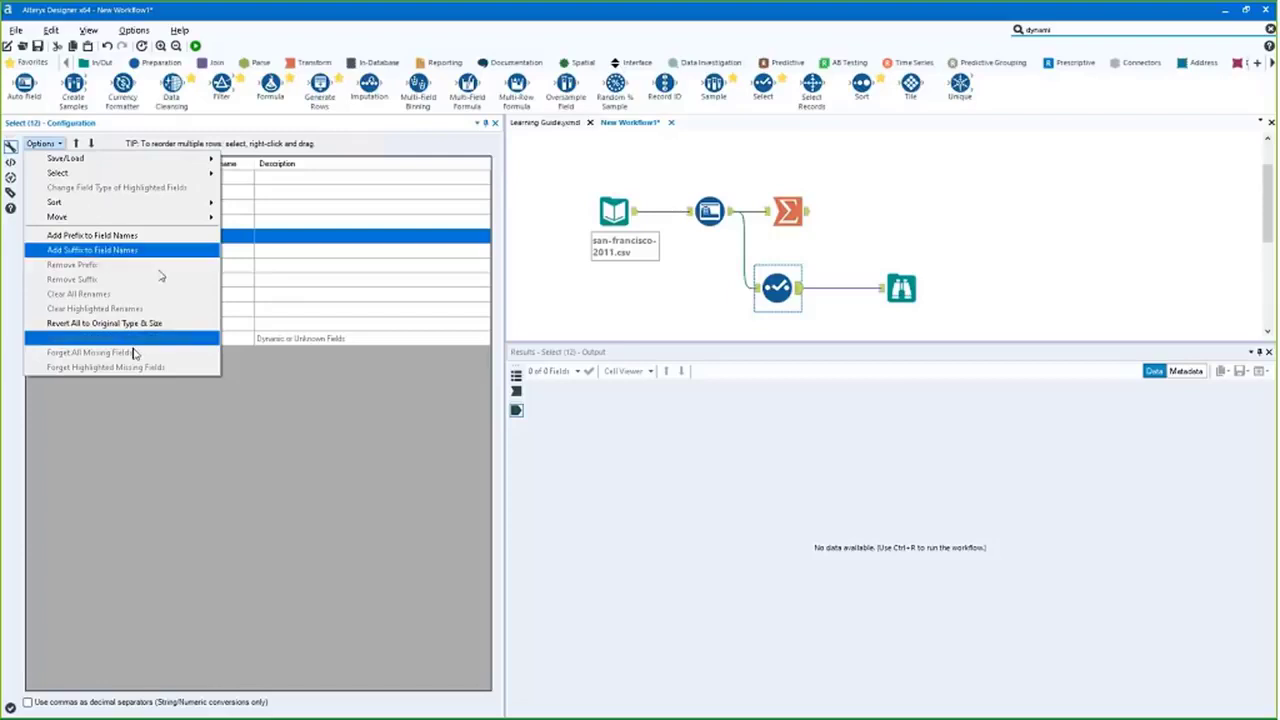
{"action": "left_click", "coordinate": [754, 364]}
{"action": "key", "text": "ctrl+r"}
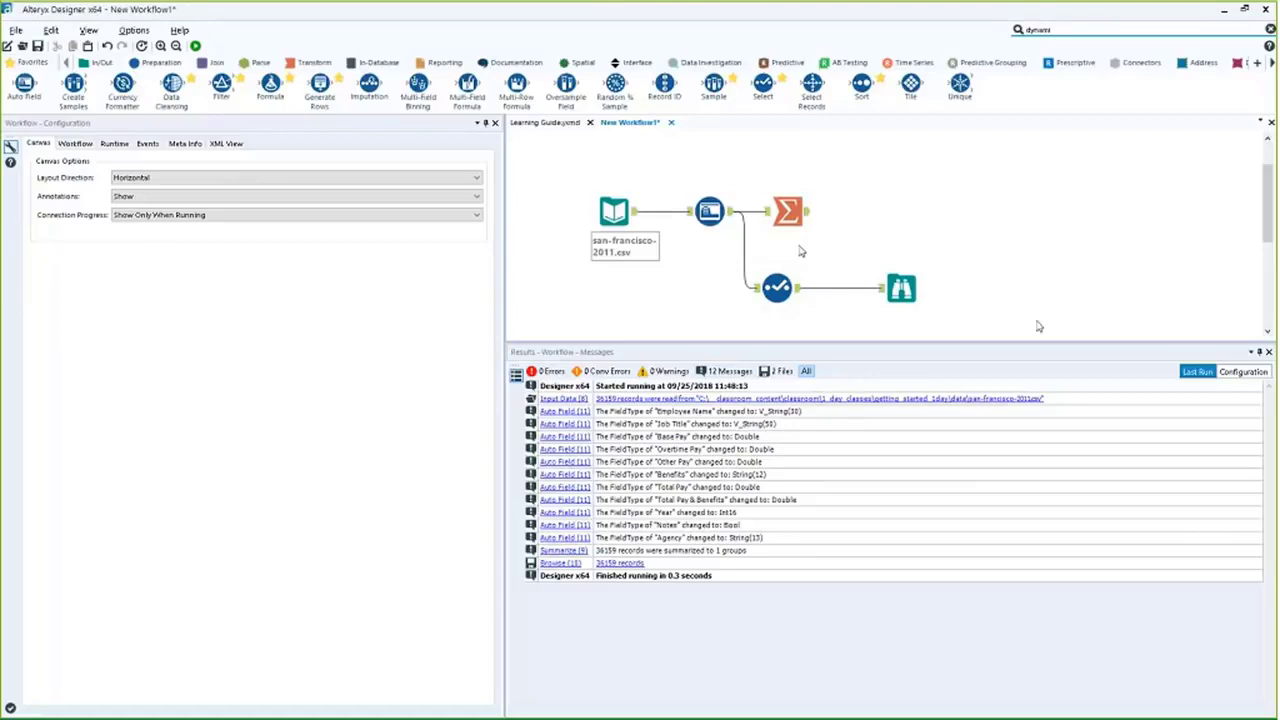
Delete all tools from the canvas and place a new Input Data tool on it
{"action": "left_click_drag", "start_coordinate": [1038, 322], "coordinate": [509, 163]}
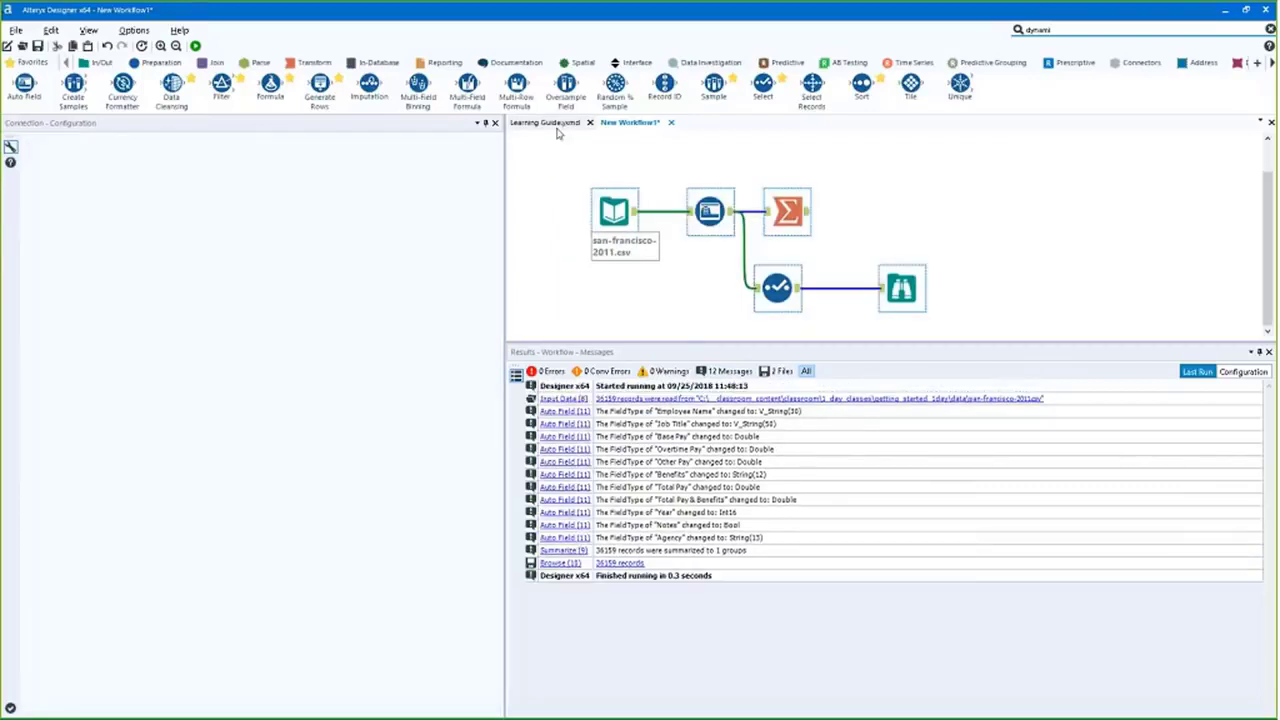
{"action": "key", "text": "Delete"}
{"action": "left_click", "coordinate": [101, 62]}
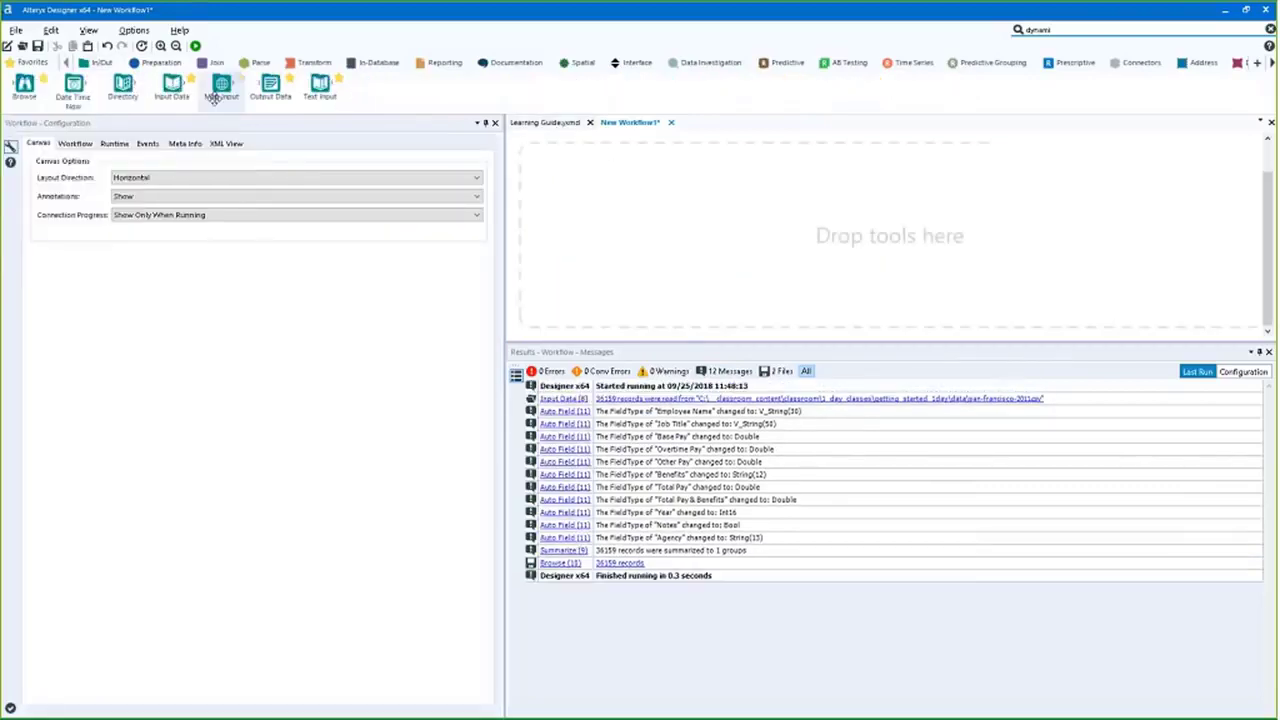
{"action": "left_click_drag", "start_coordinate": [171, 85], "coordinate": [567, 211]}
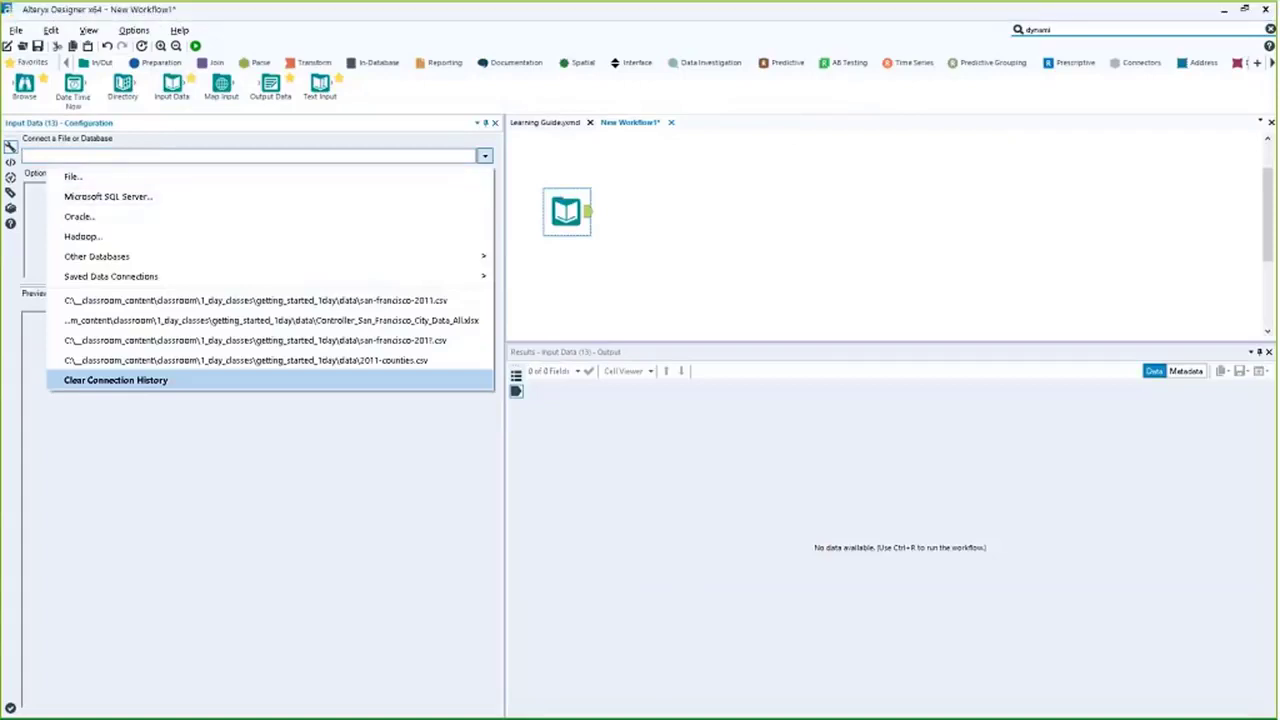
Connect the Input Data tool to the Year-2003 sheet of Controller_San_Francisco_City_Data_All.xlsx
{"action": "left_click", "coordinate": [270, 320]}
{"action": "left_click", "coordinate": [707, 314]}
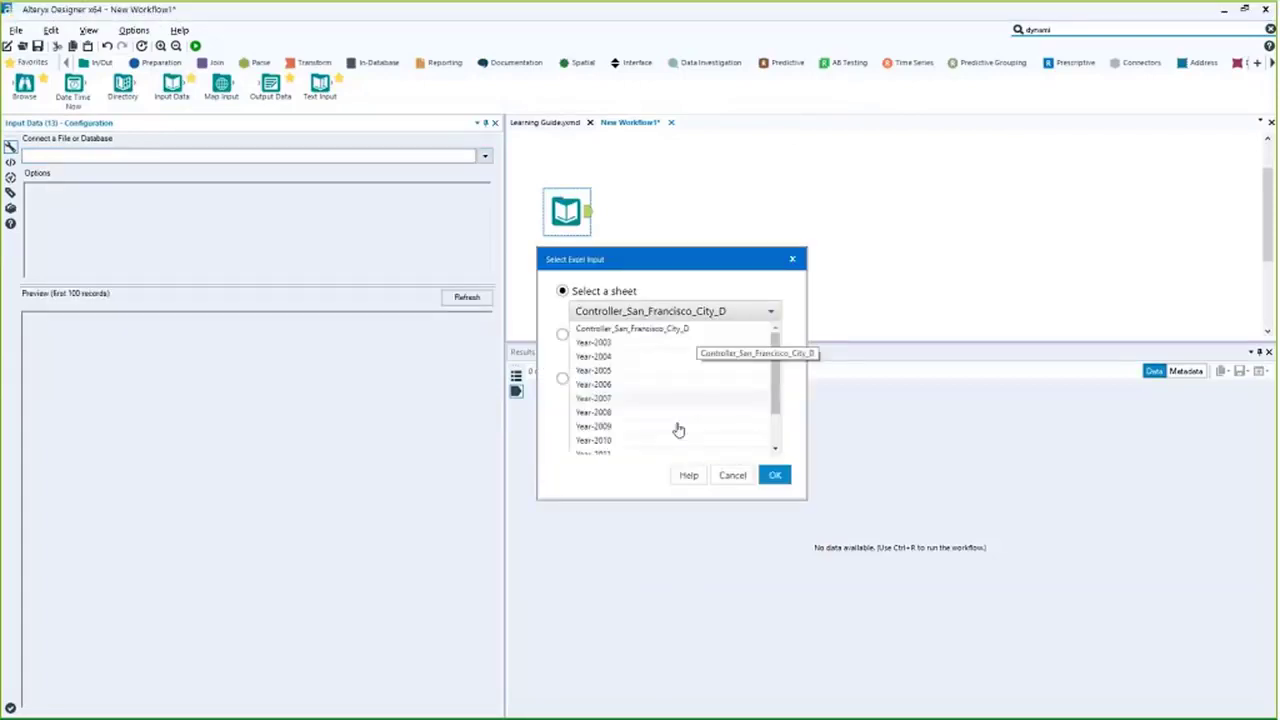
{"action": "left_click", "coordinate": [598, 342]}
{"action": "left_click", "coordinate": [775, 476]}
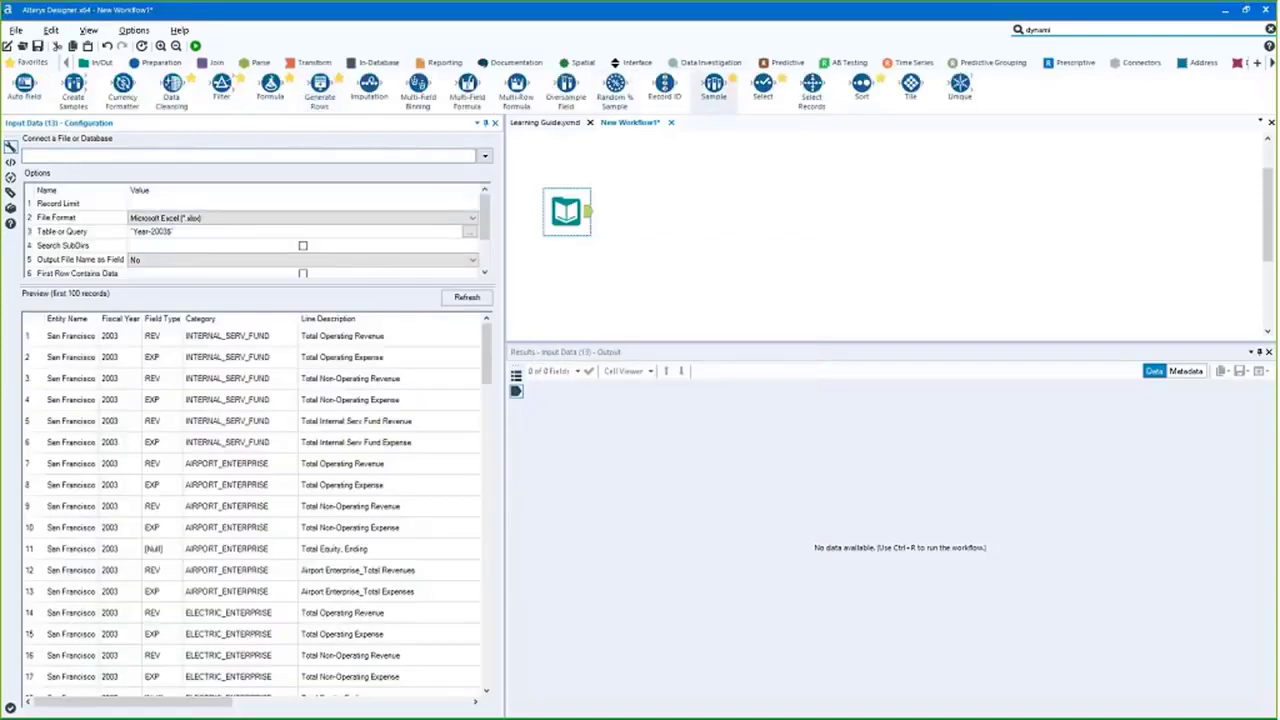
Add a Sample tool after the Input Data tool and set it to skip the first 1 row
{"action": "left_click_drag", "start_coordinate": [713, 86], "coordinate": [633, 211]}
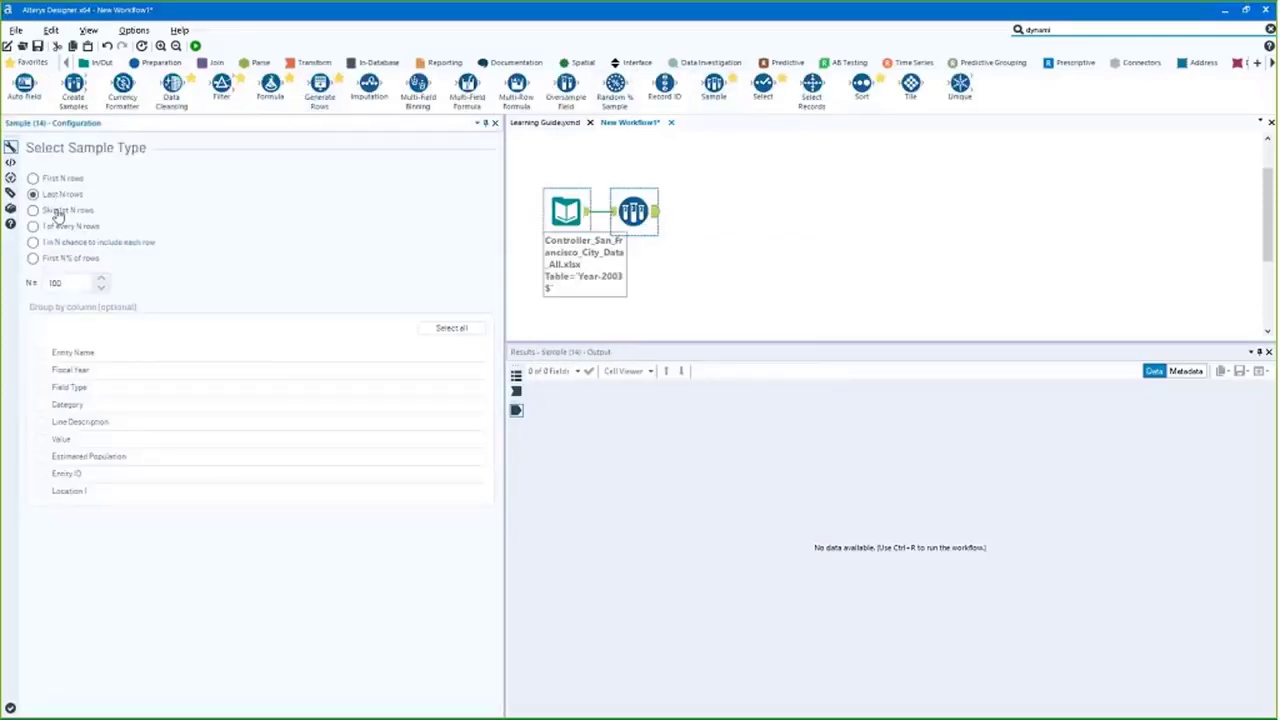
{"action": "left_click", "coordinate": [58, 210]}
{"action": "left_click", "coordinate": [68, 283]}
{"action": "left_click", "coordinate": [788, 221]}
{"action": "key", "text": "ctrl+r"}
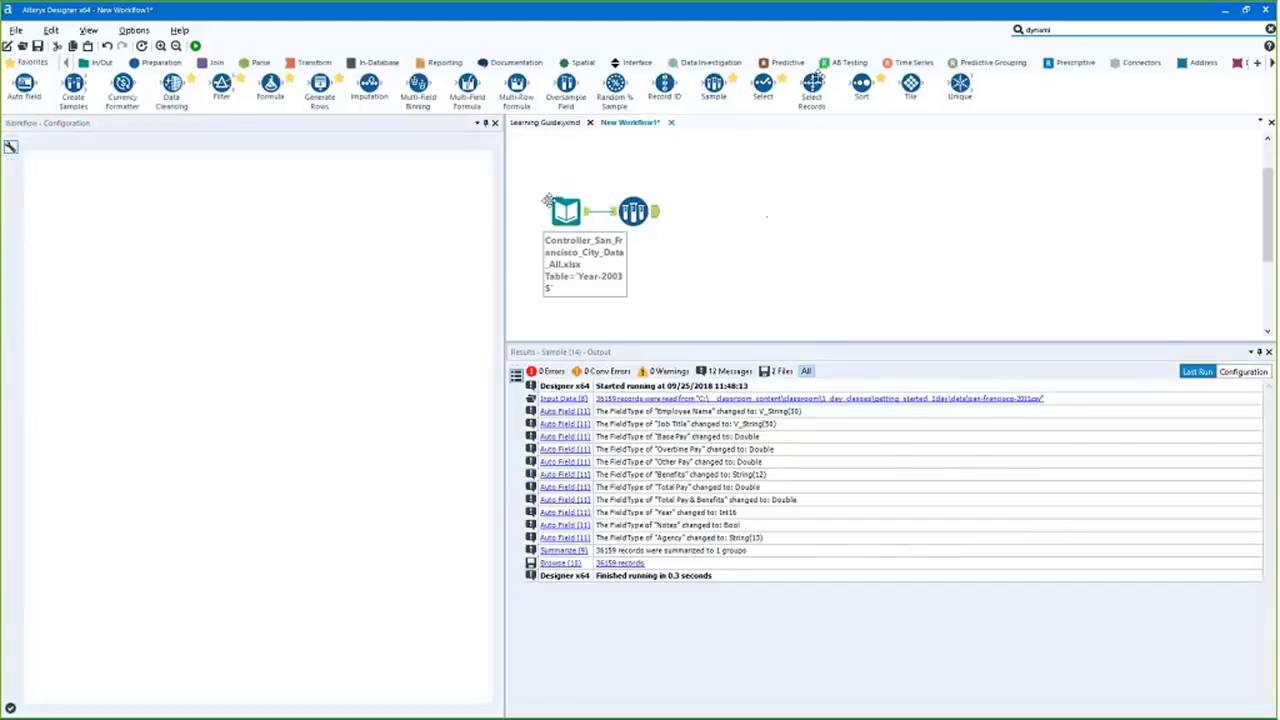
Add a Dynamic Input tool connected to the output of the Sample tool
{"action": "left_click", "coordinate": [100, 62]}
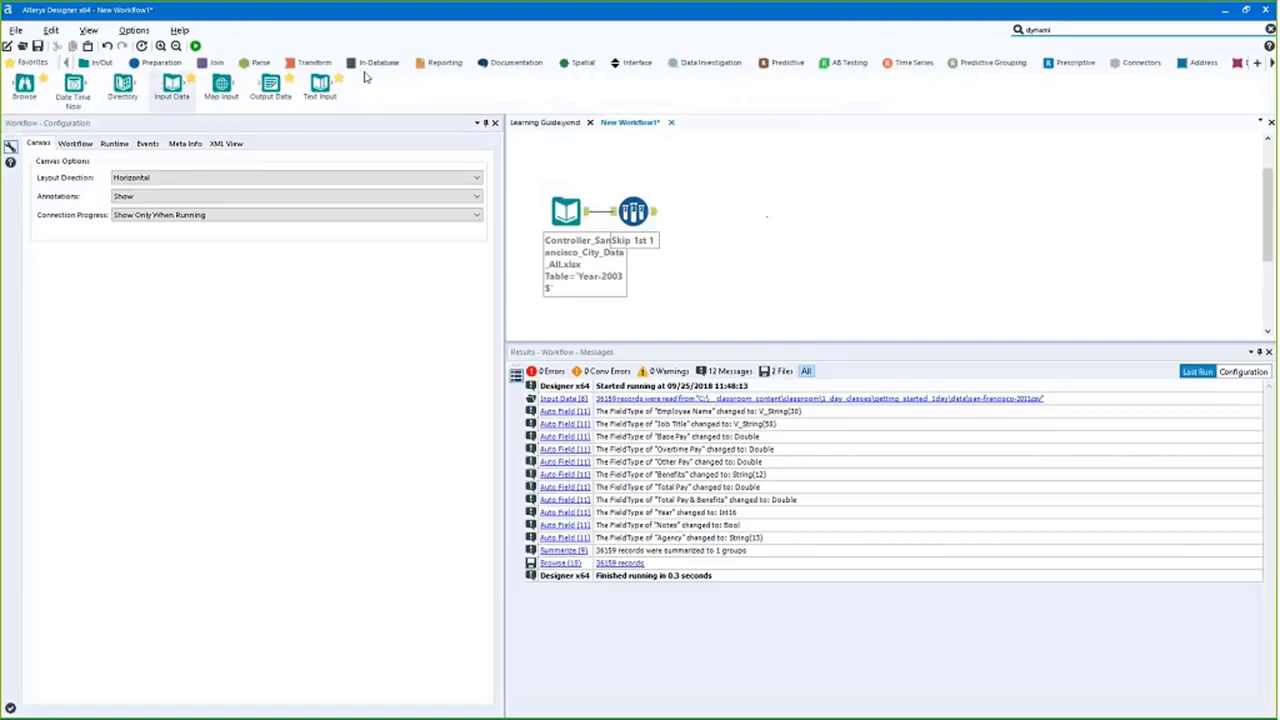
{"action": "left_click", "coordinate": [1040, 29]}
{"action": "left_click_drag", "start_coordinate": [1071, 69], "coordinate": [690, 212]}
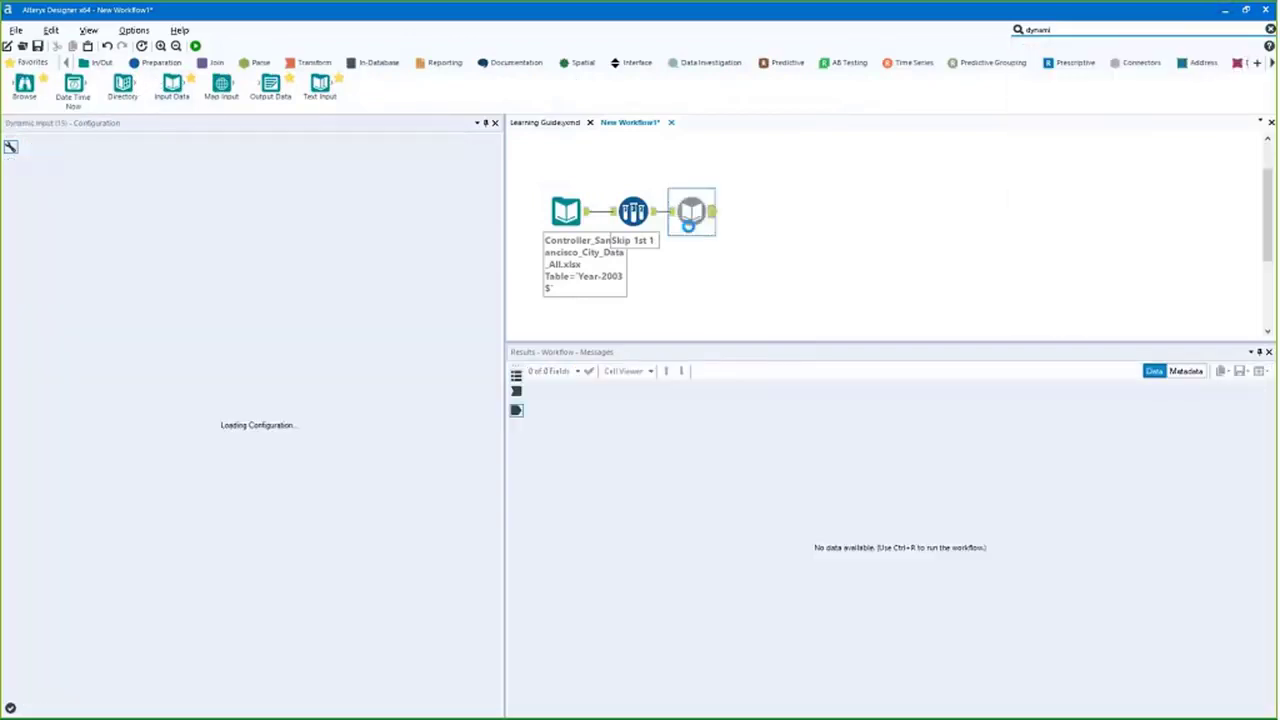
Set the Dynamic Input tool's data source template to the Year-2003 sheet of Controller_San_Francisco_City_Data_All.xlsx
{"action": "left_click", "coordinate": [53, 161]}
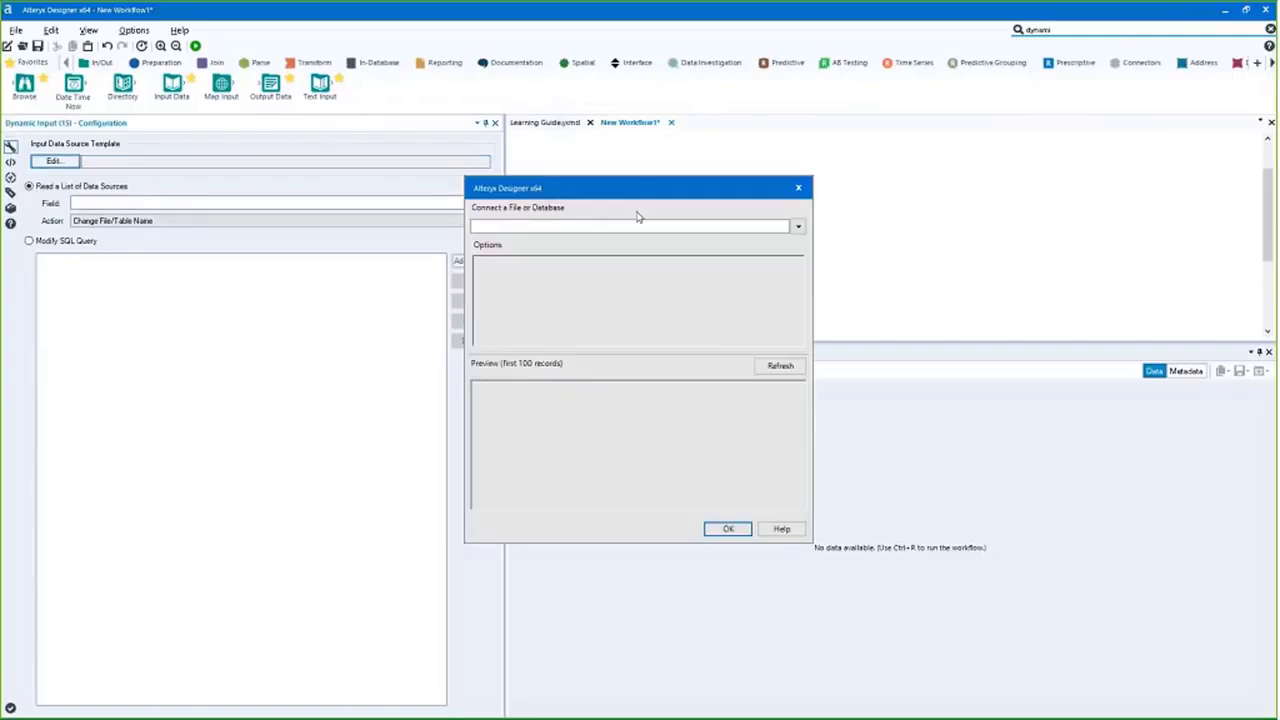
{"action": "left_click", "coordinate": [797, 226]}
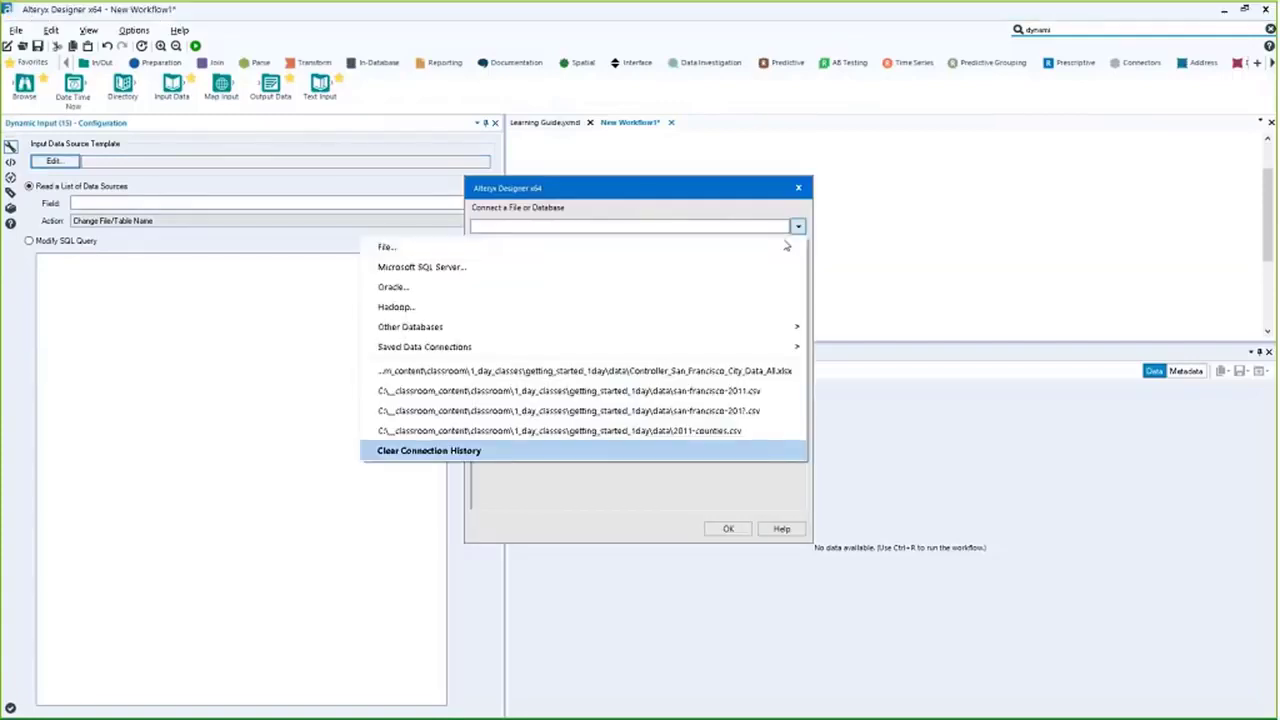
{"action": "left_click", "coordinate": [600, 370]}
{"action": "left_click", "coordinate": [675, 311]}
{"action": "left_click", "coordinate": [610, 343]}
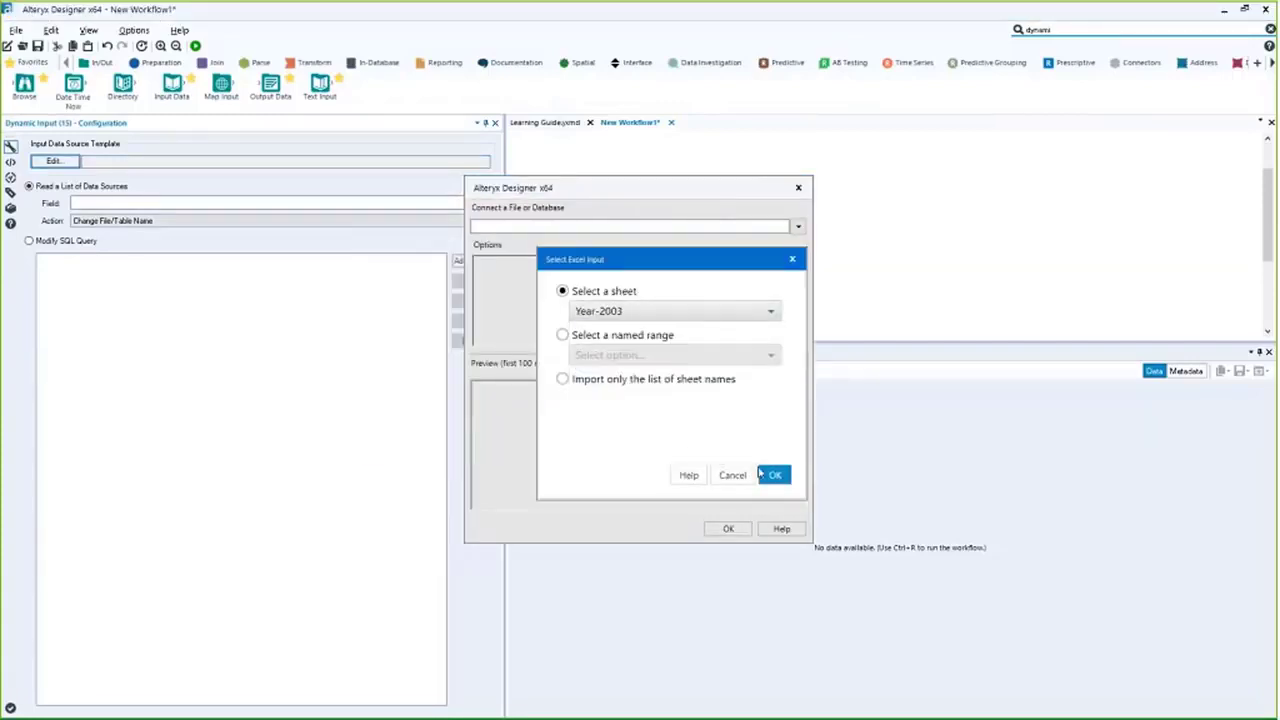
{"action": "left_click", "coordinate": [772, 475]}
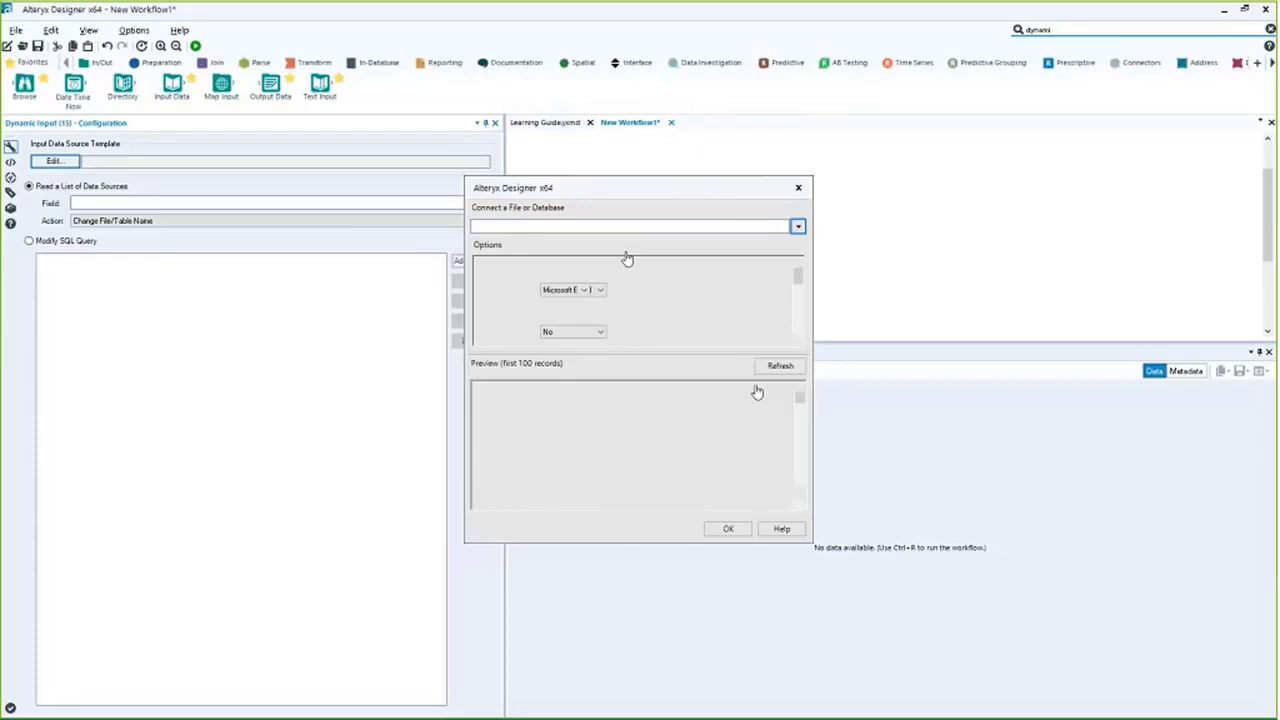
{"action": "left_click", "coordinate": [729, 530]}
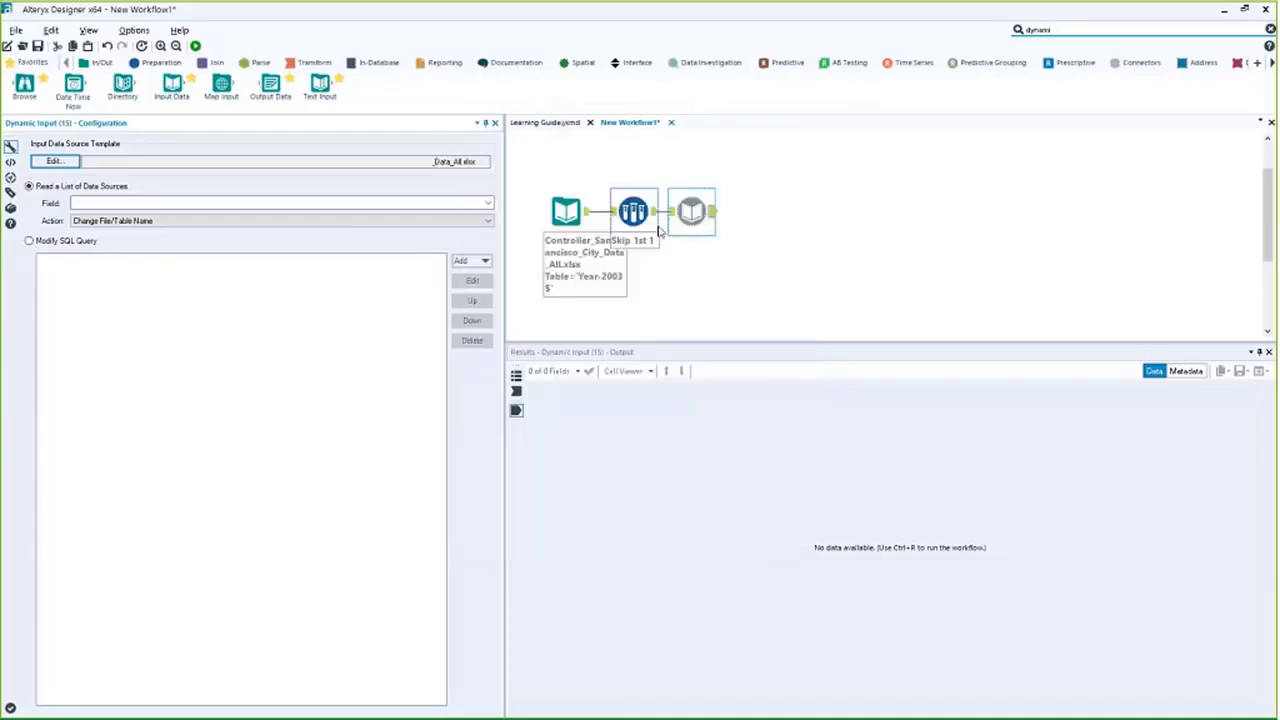
Switch the Input Data tool to import only the list of sheet names and set the Dynamic Input field to Sheet Names
{"action": "left_click", "coordinate": [480, 203]}
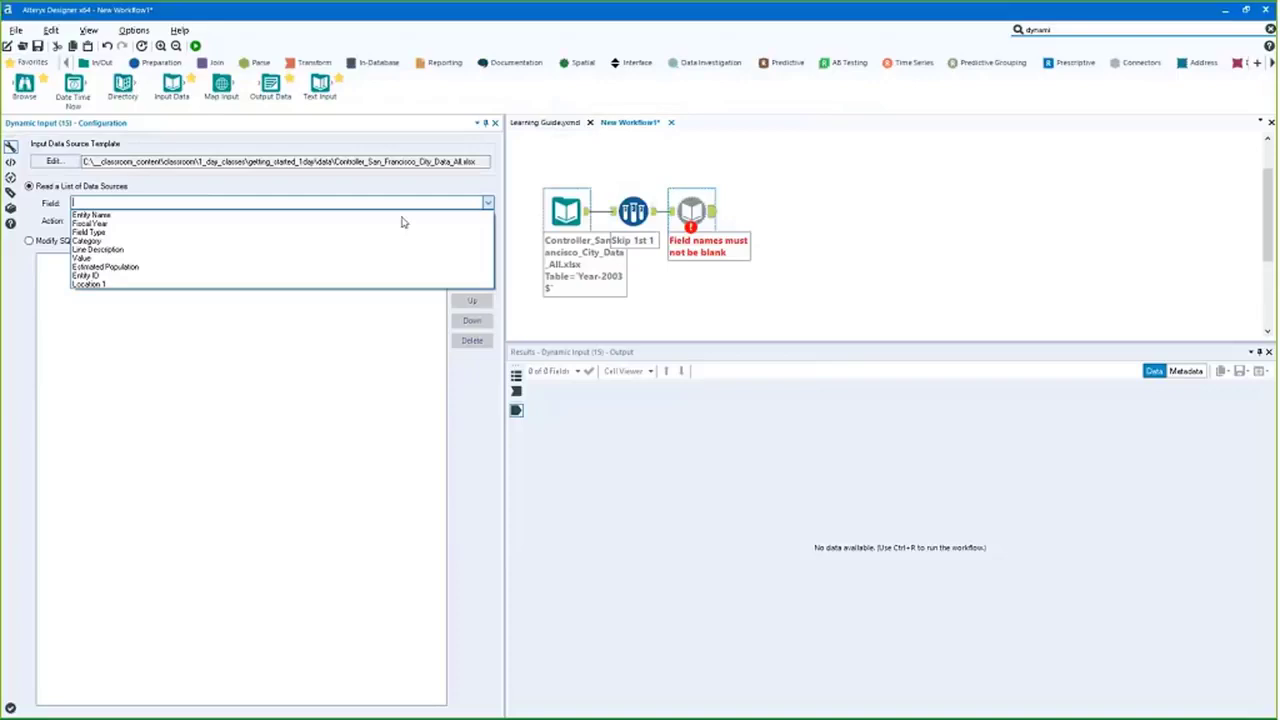
{"action": "left_click", "coordinate": [579, 205]}
{"action": "left_click", "coordinate": [578, 205]}
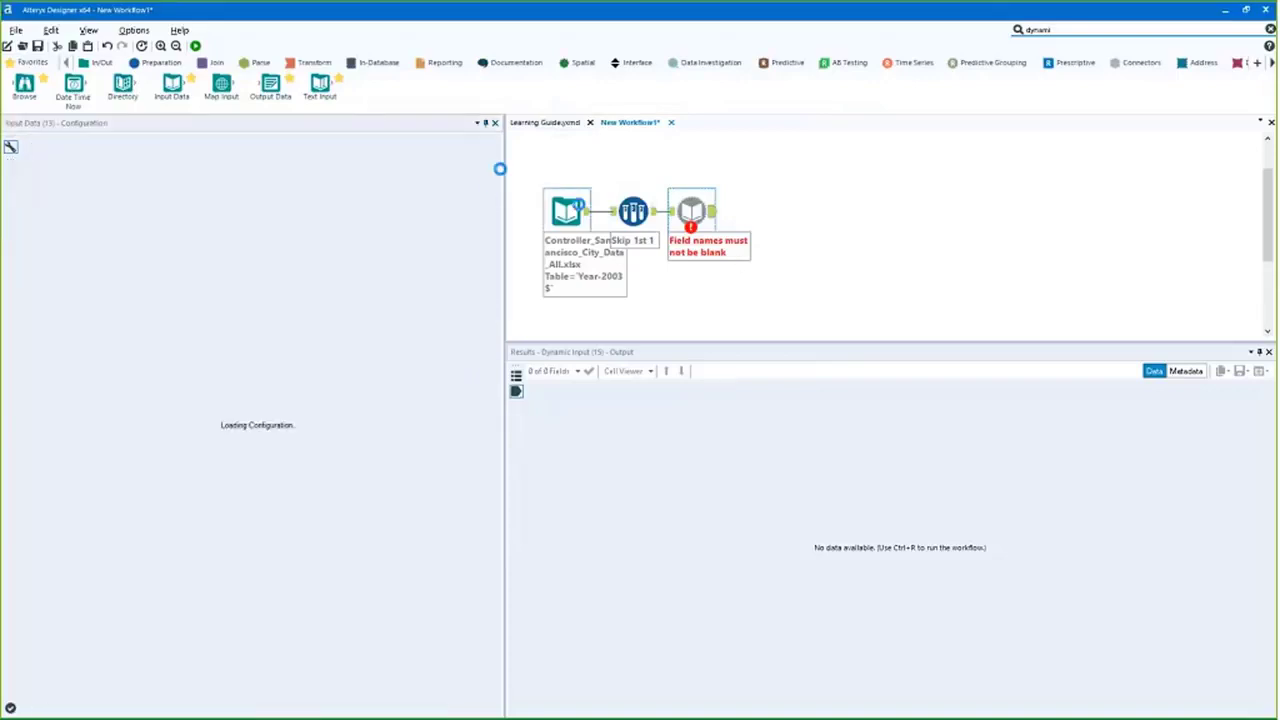
{"action": "left_click", "coordinate": [469, 231]}
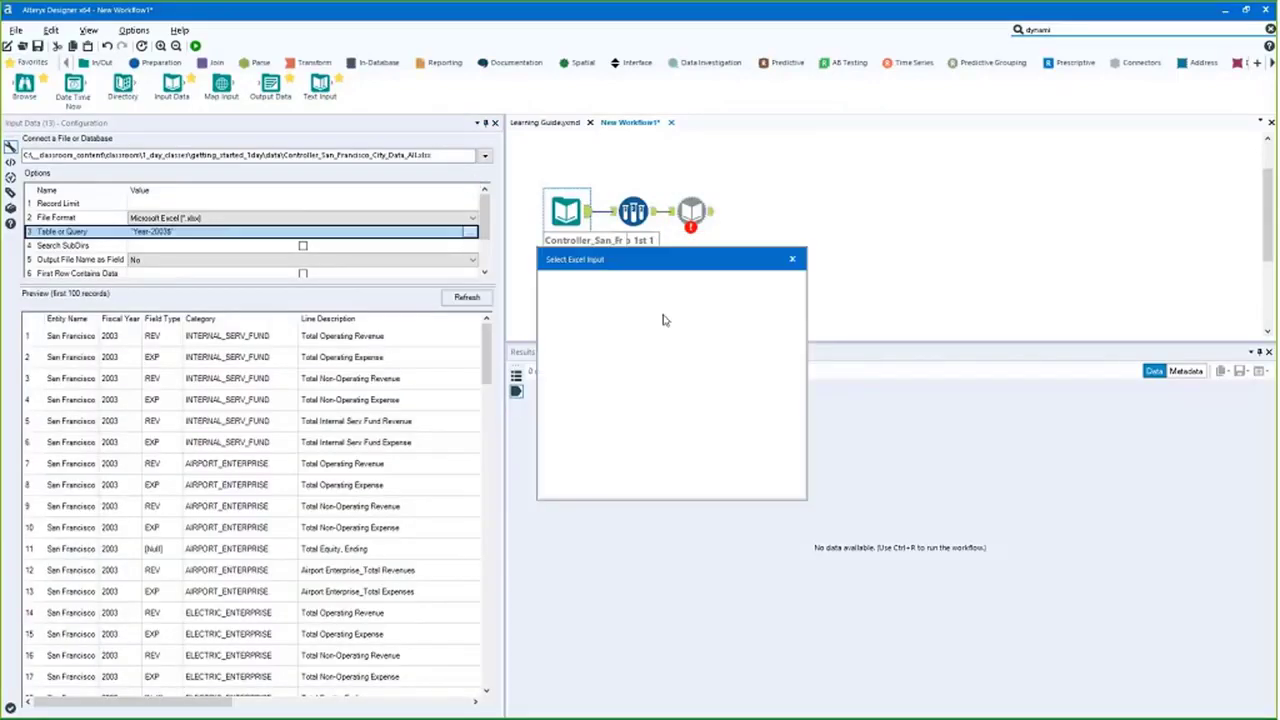
{"action": "left_click", "coordinate": [663, 313]}
{"action": "left_click", "coordinate": [660, 379]}
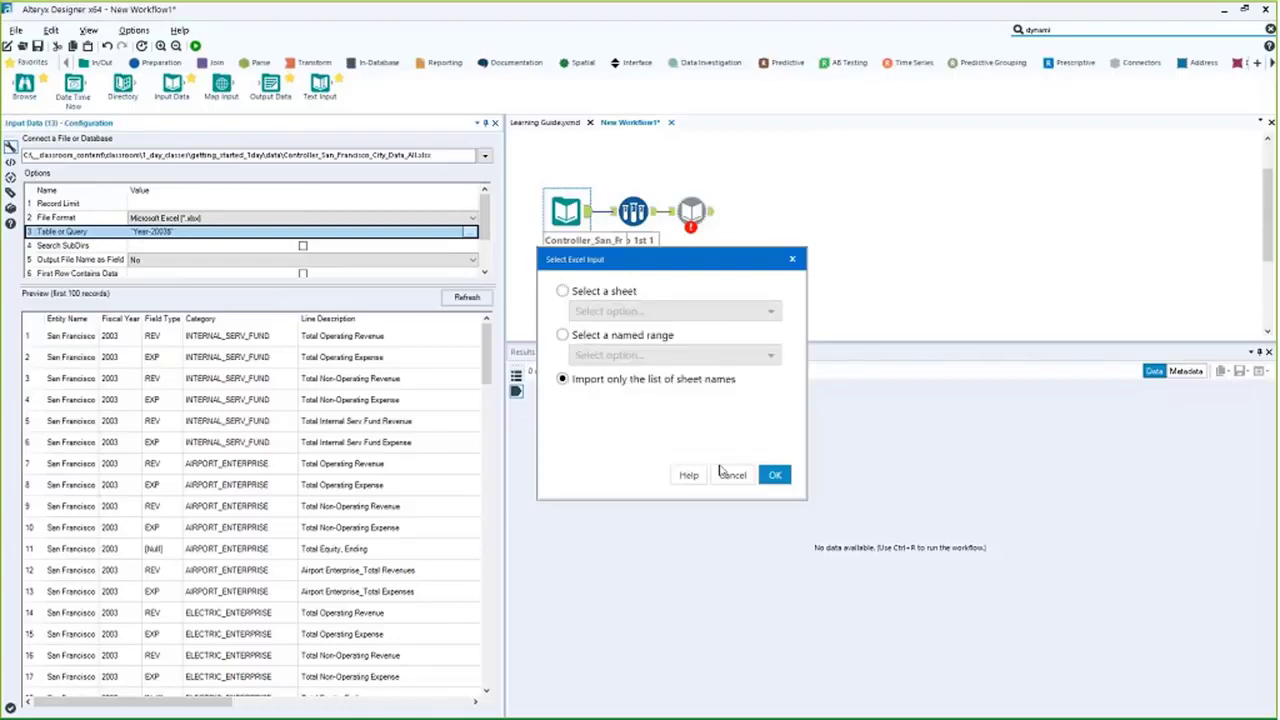
{"action": "left_click", "coordinate": [731, 474]}
{"action": "left_click", "coordinate": [691, 211]}
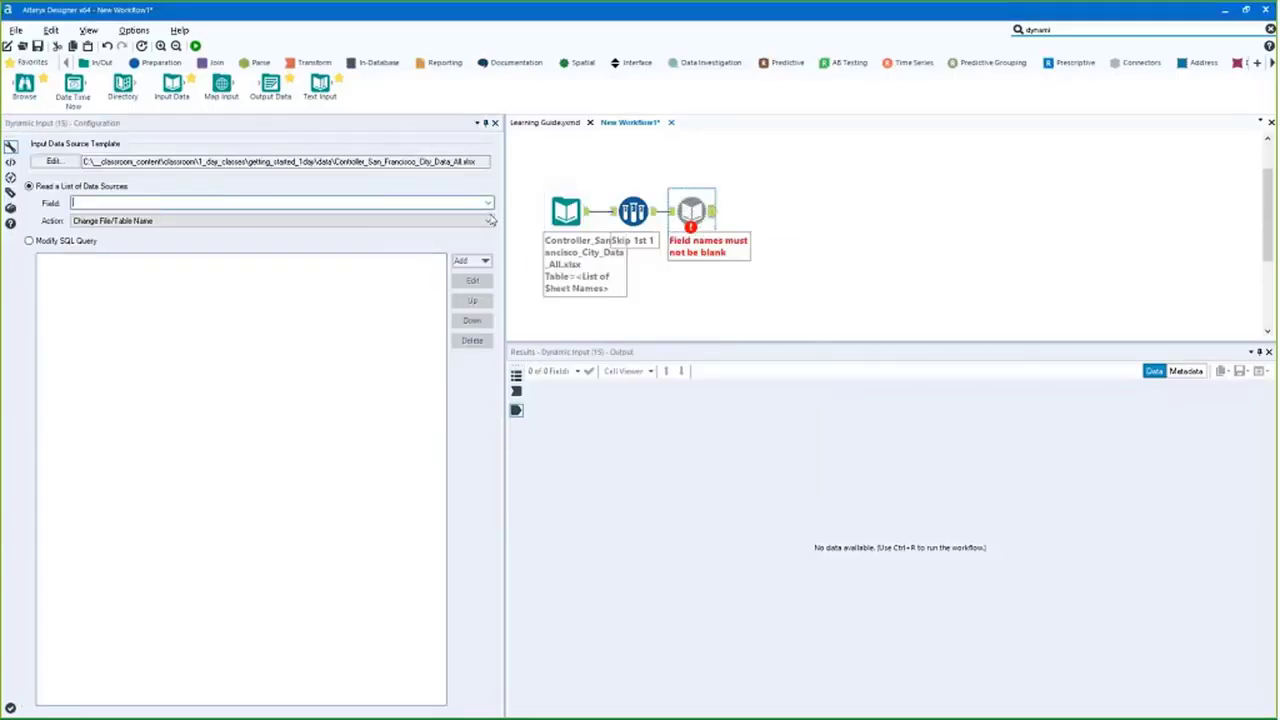
{"action": "left_click", "coordinate": [844, 299]}
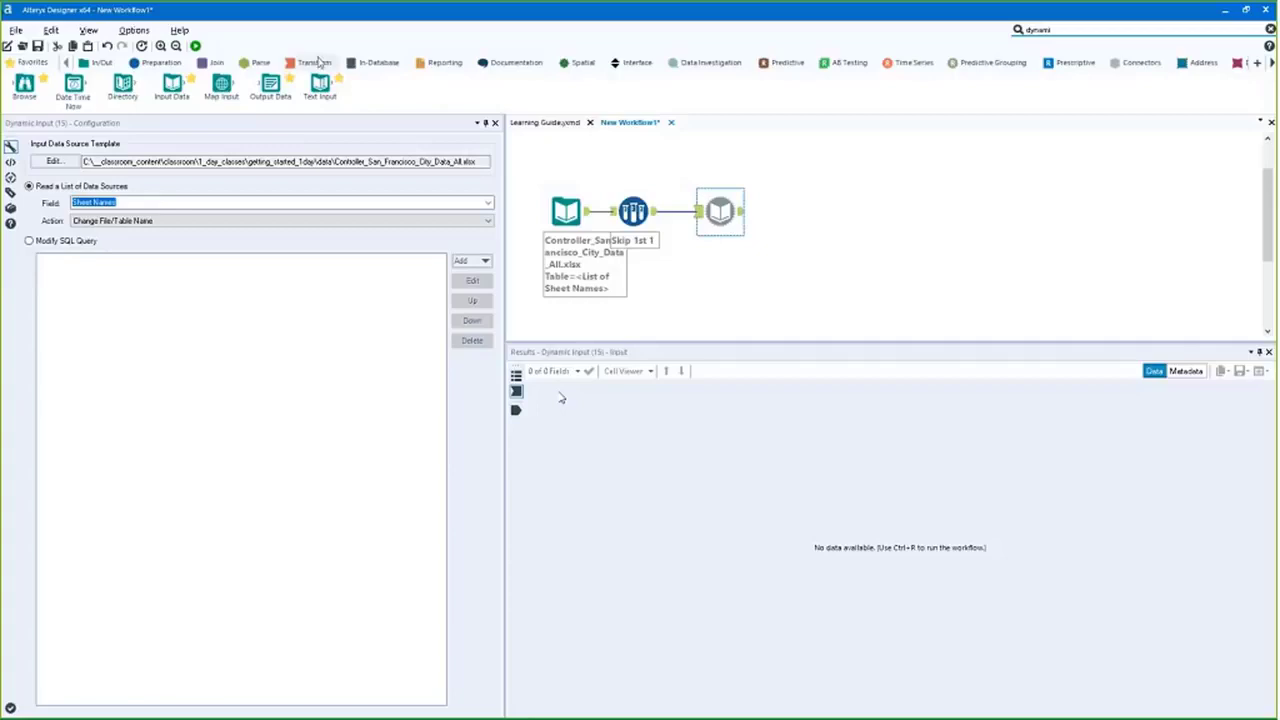
Add a Summarize tool after the Dynamic Input tool and group by Fiscal Year
{"action": "left_click", "coordinate": [314, 62]}
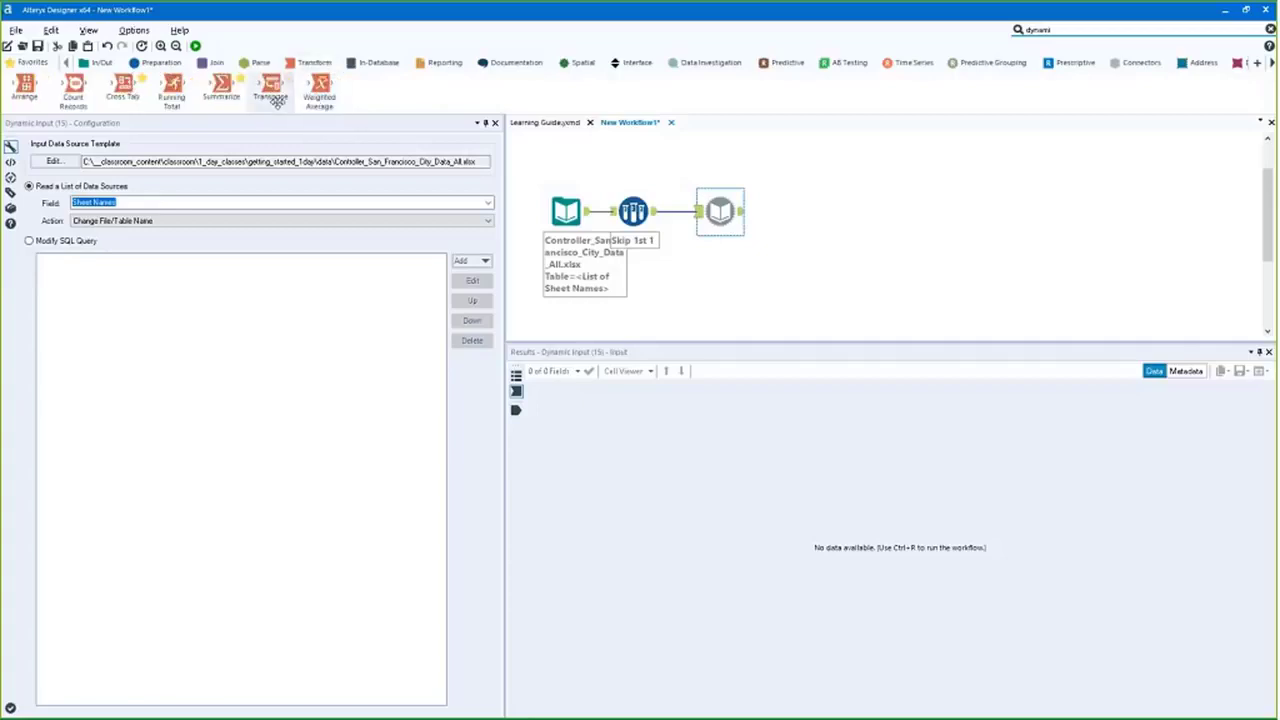
{"action": "left_click_drag", "start_coordinate": [276, 100], "coordinate": [780, 210]}
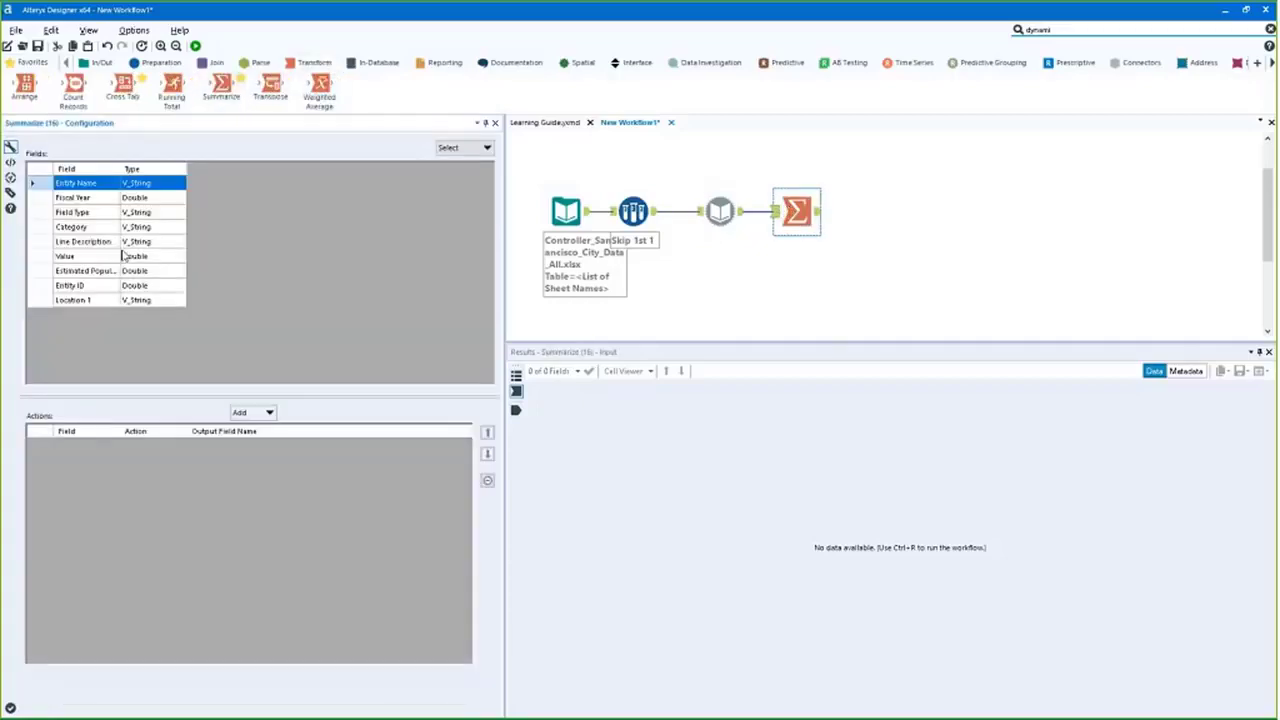
{"action": "left_click", "coordinate": [80, 197]}
{"action": "left_click", "coordinate": [255, 412]}
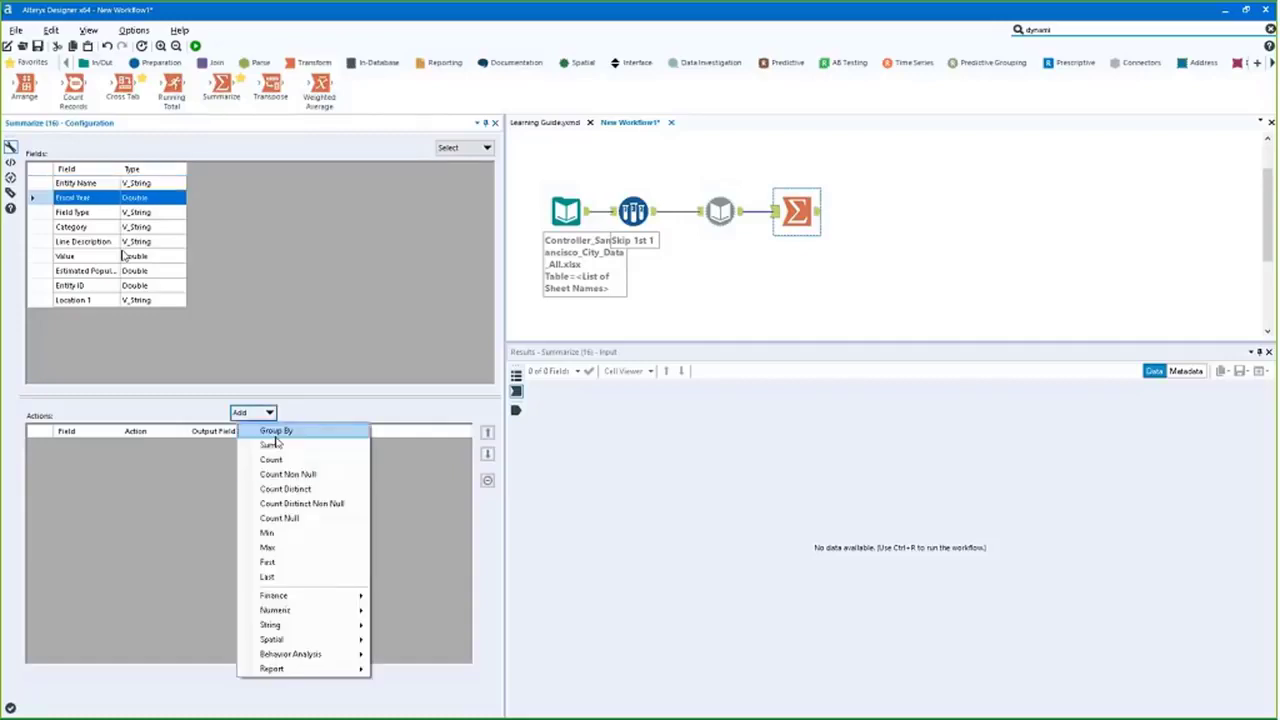
{"action": "left_click", "coordinate": [276, 434]}
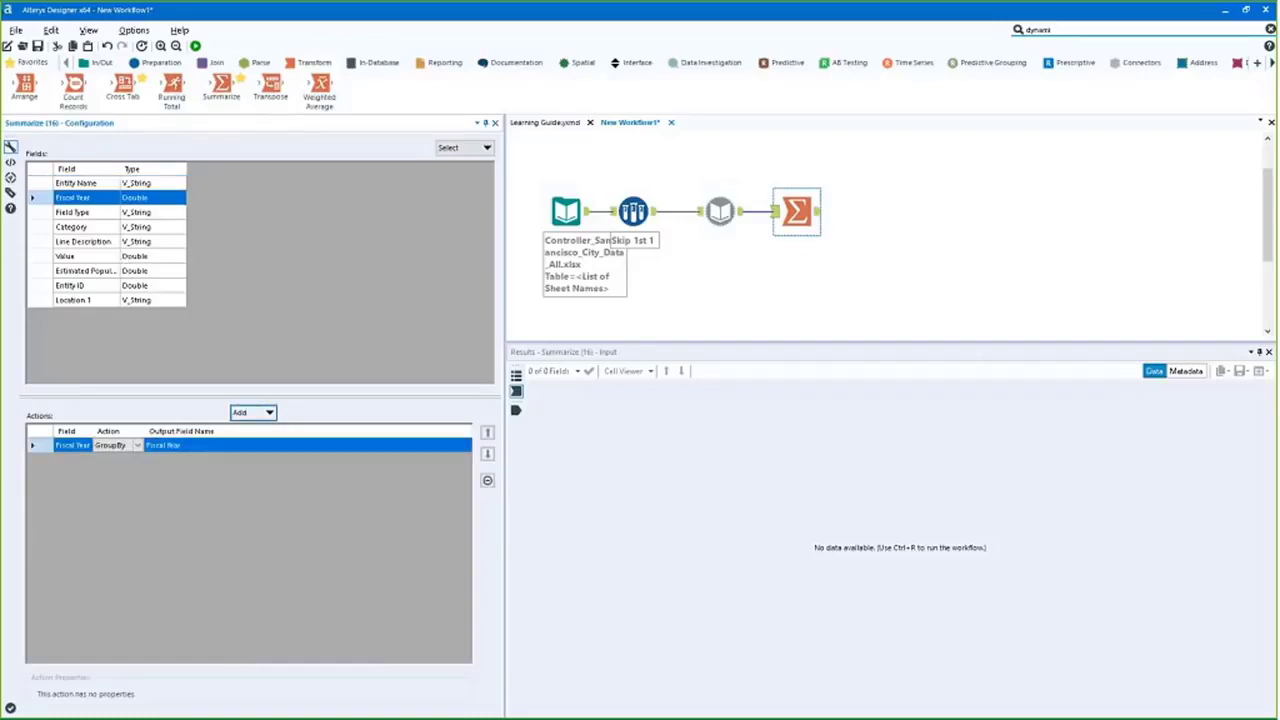
Add a Sum action for the Value field in the Summarize tool
{"action": "left_click", "coordinate": [72, 212]}
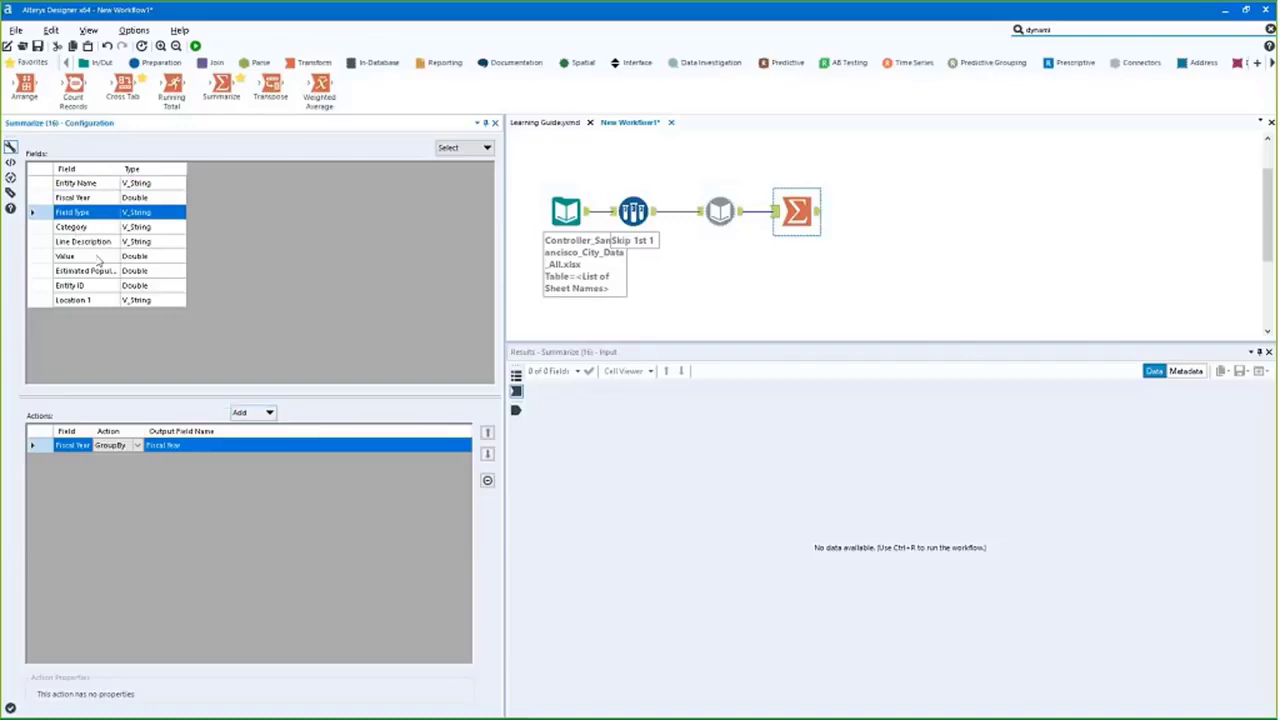
{"action": "left_click", "coordinate": [100, 258], "text": "ctrl"}
{"action": "left_click", "coordinate": [255, 412]}
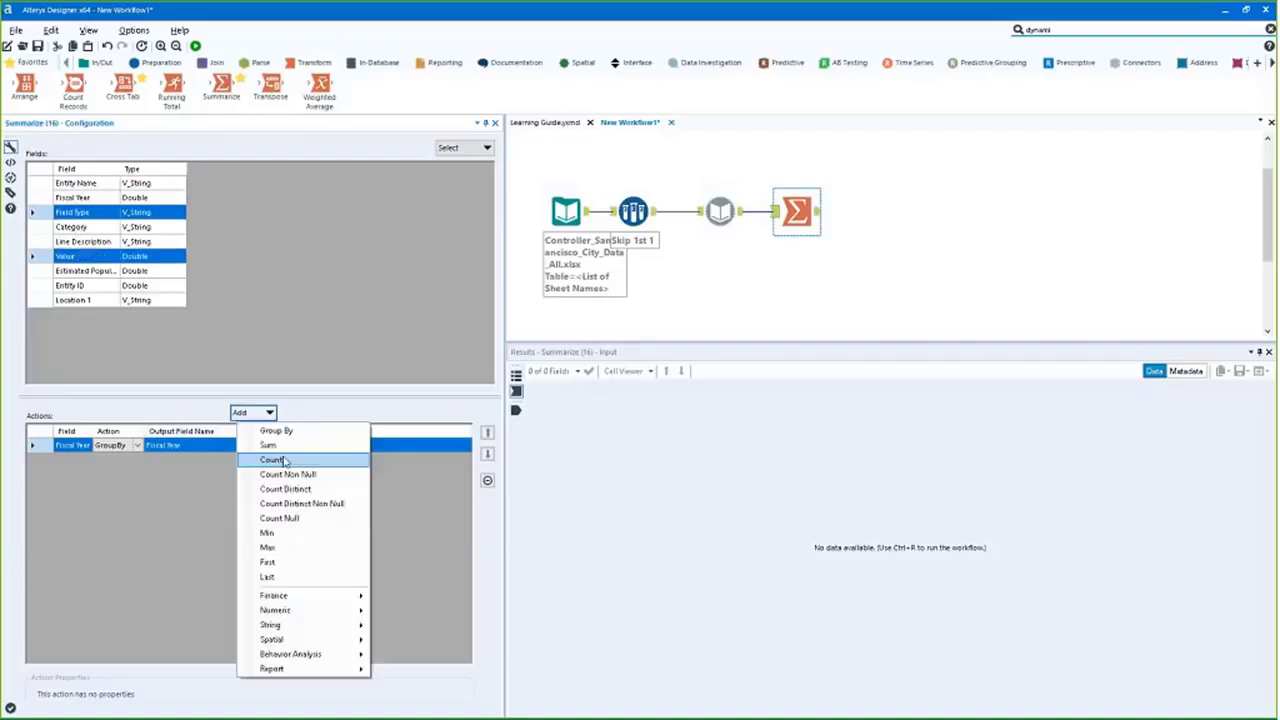
{"action": "left_click", "coordinate": [268, 444]}
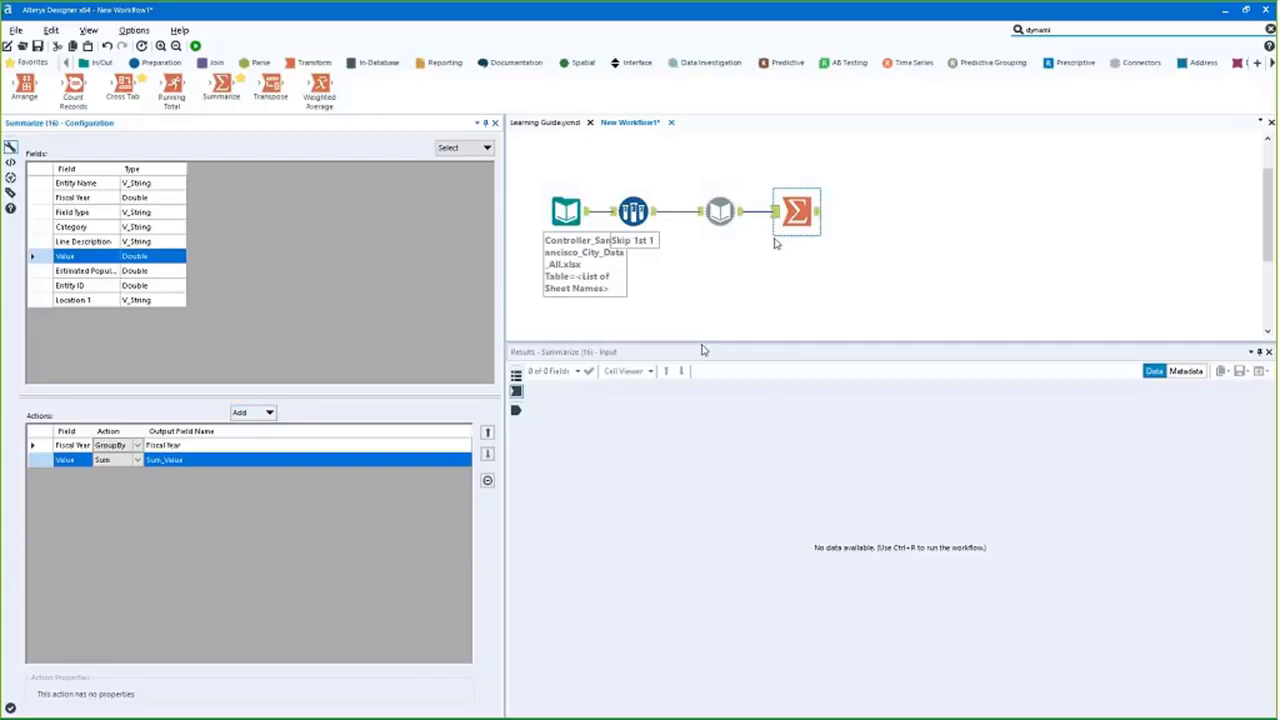
Run the workflow and review the Summarize tool's output records by fiscal year
{"action": "left_click", "coordinate": [195, 46]}
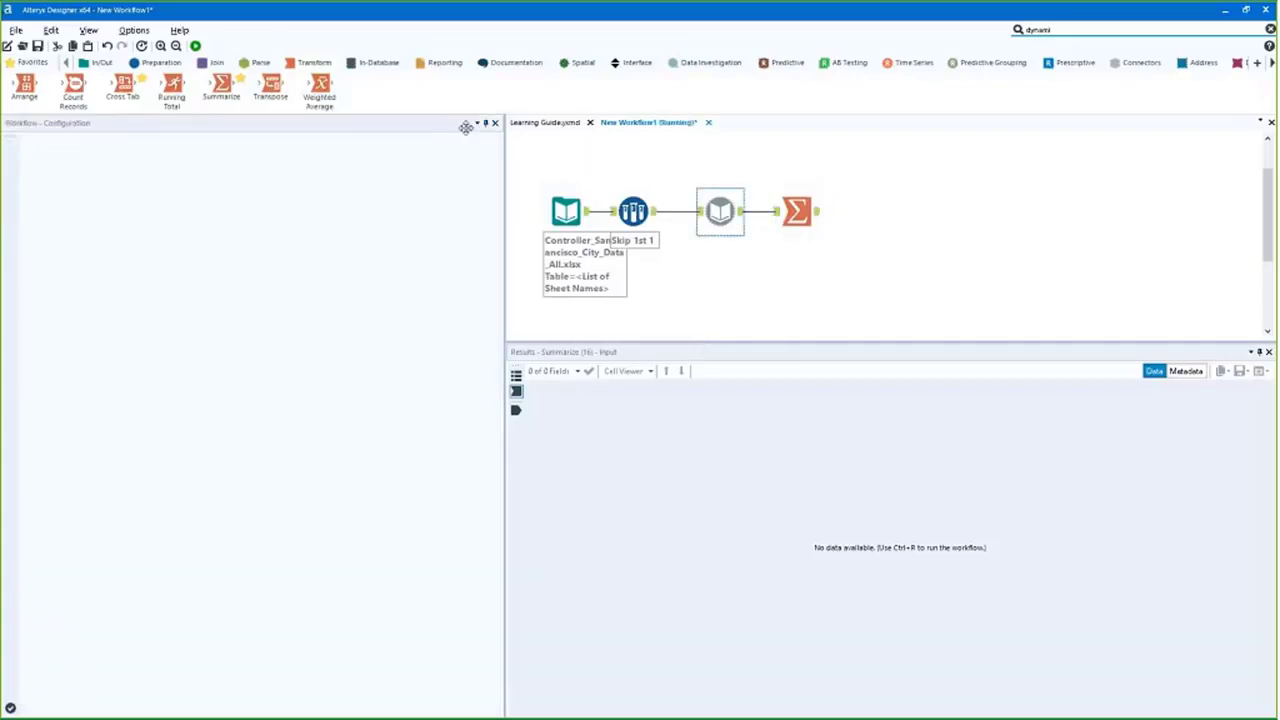
{"action": "left_click", "coordinate": [797, 211]}
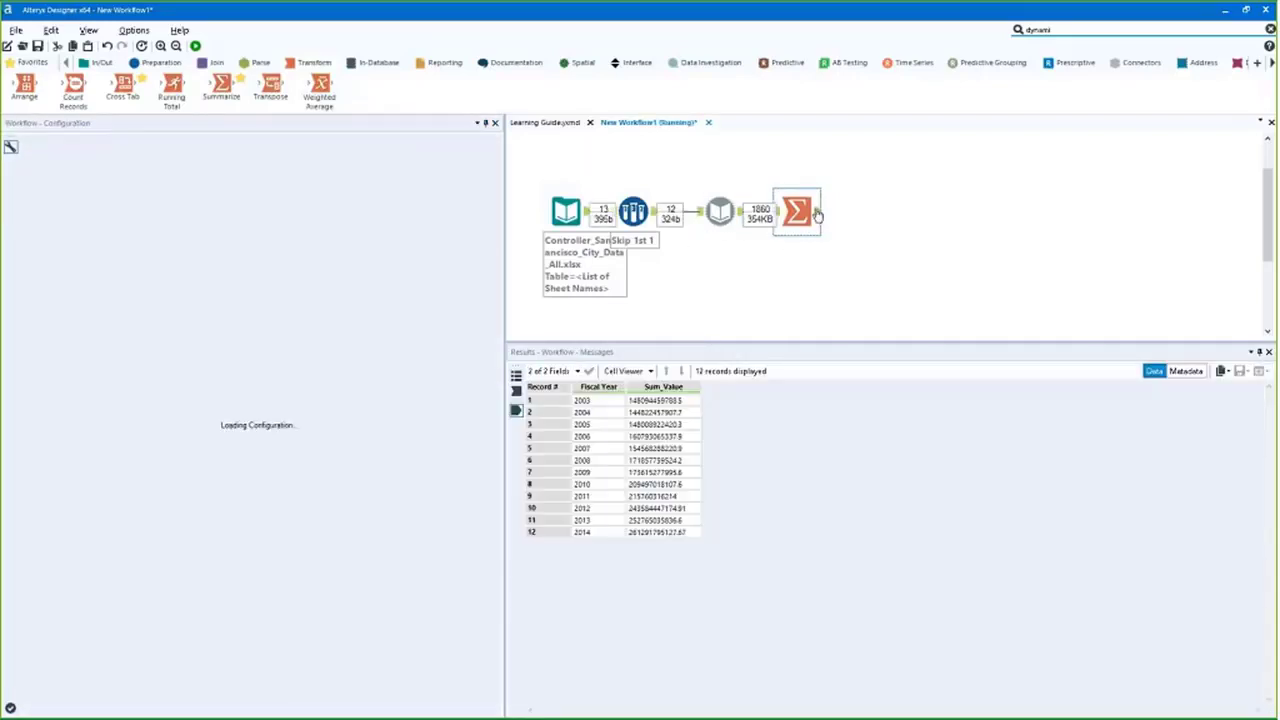
{"action": "left_click_drag", "start_coordinate": [582, 400], "coordinate": [662, 532]}
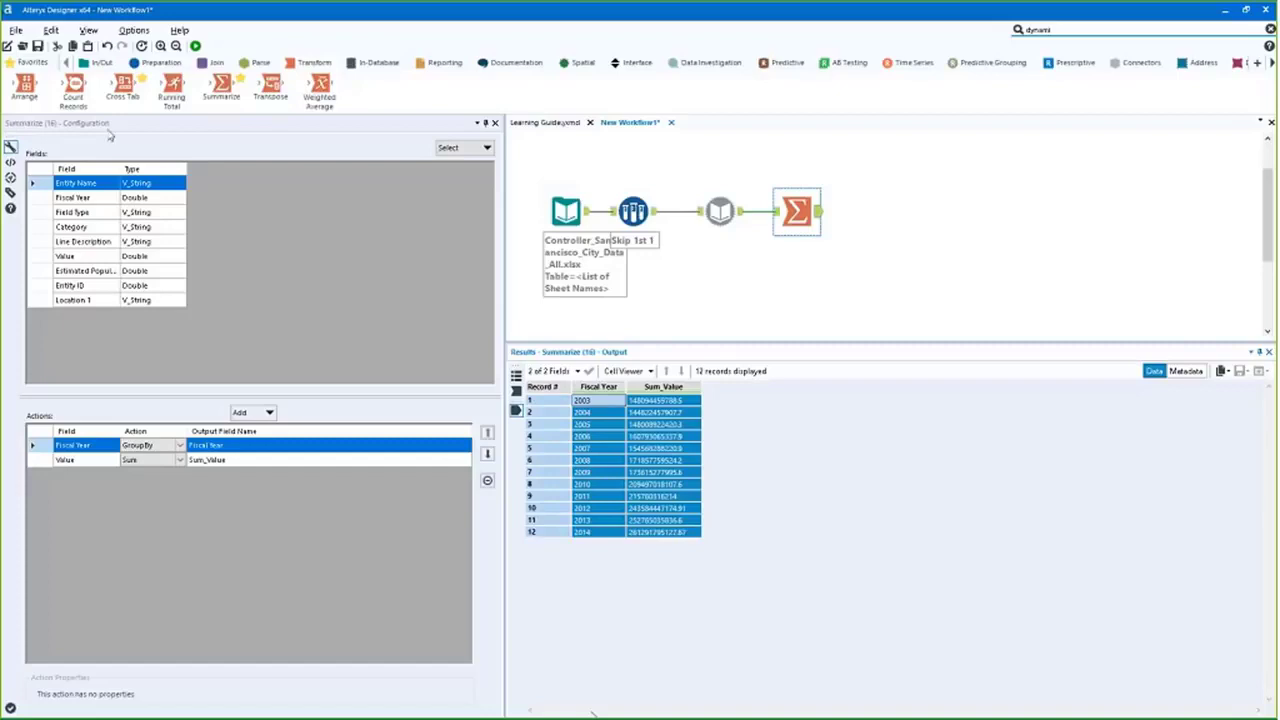
Add an Output Data tool after the Summarize tool, writing to a Microsoft Excel file demo.xlsx on the Desktop with the sheet name overview
{"action": "left_click", "coordinate": [101, 62]}
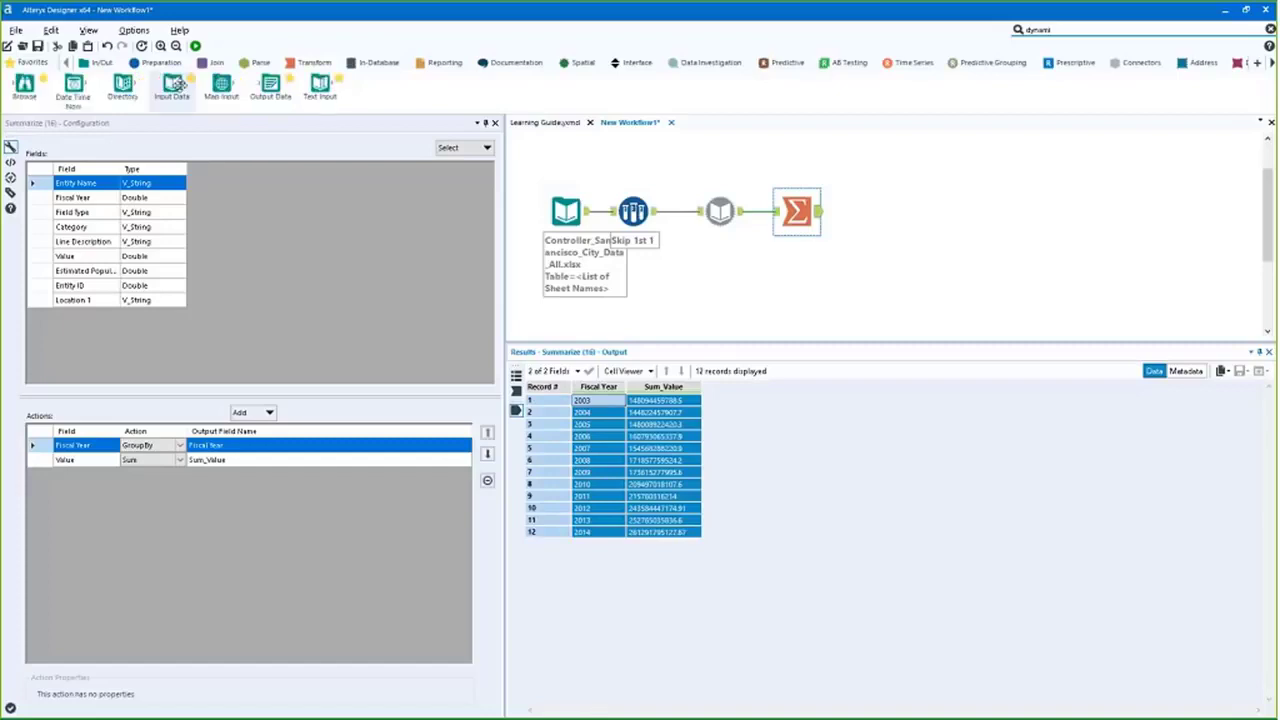
{"action": "double_click", "coordinate": [270, 85]}
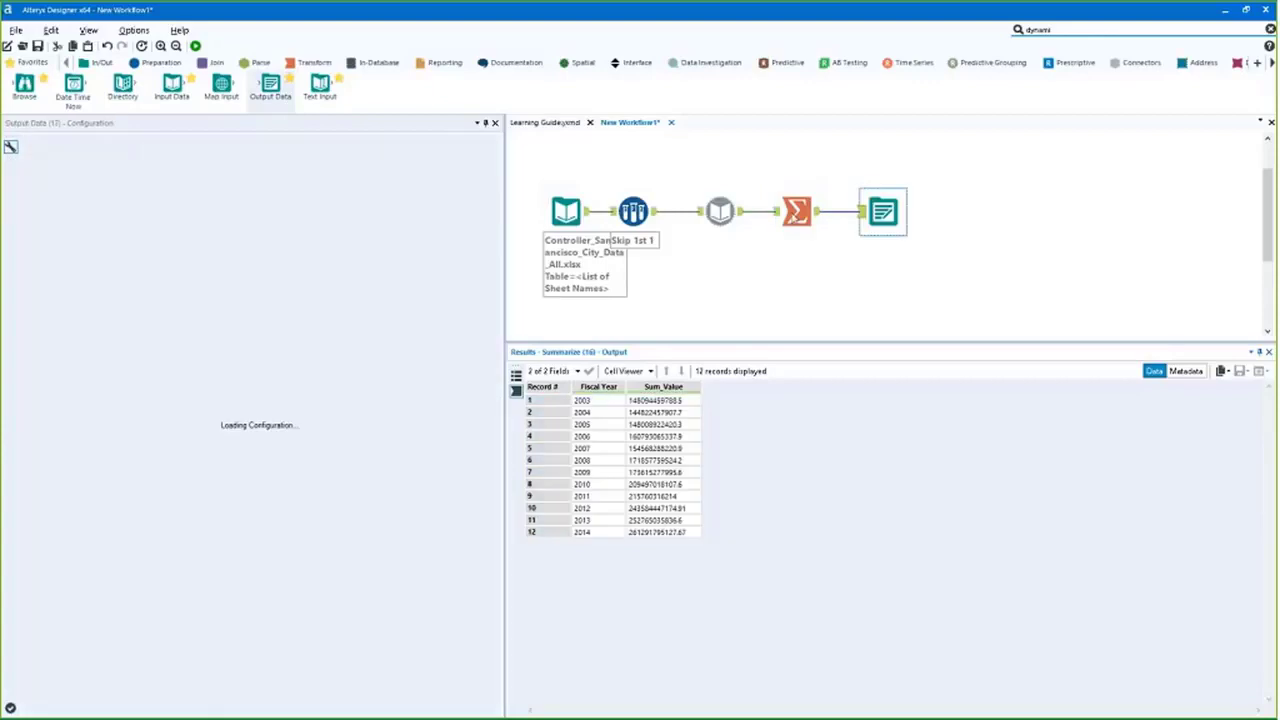
{"action": "left_click", "coordinate": [460, 157]}
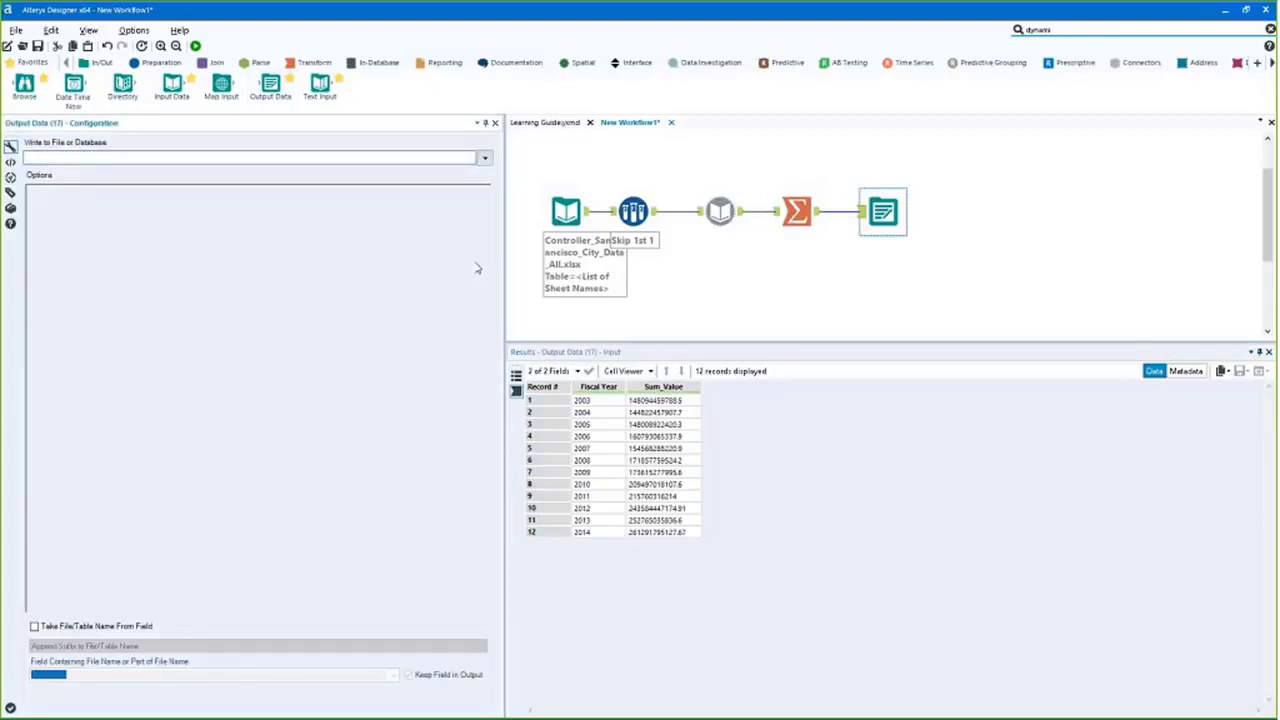
{"action": "left_click", "coordinate": [487, 162]}
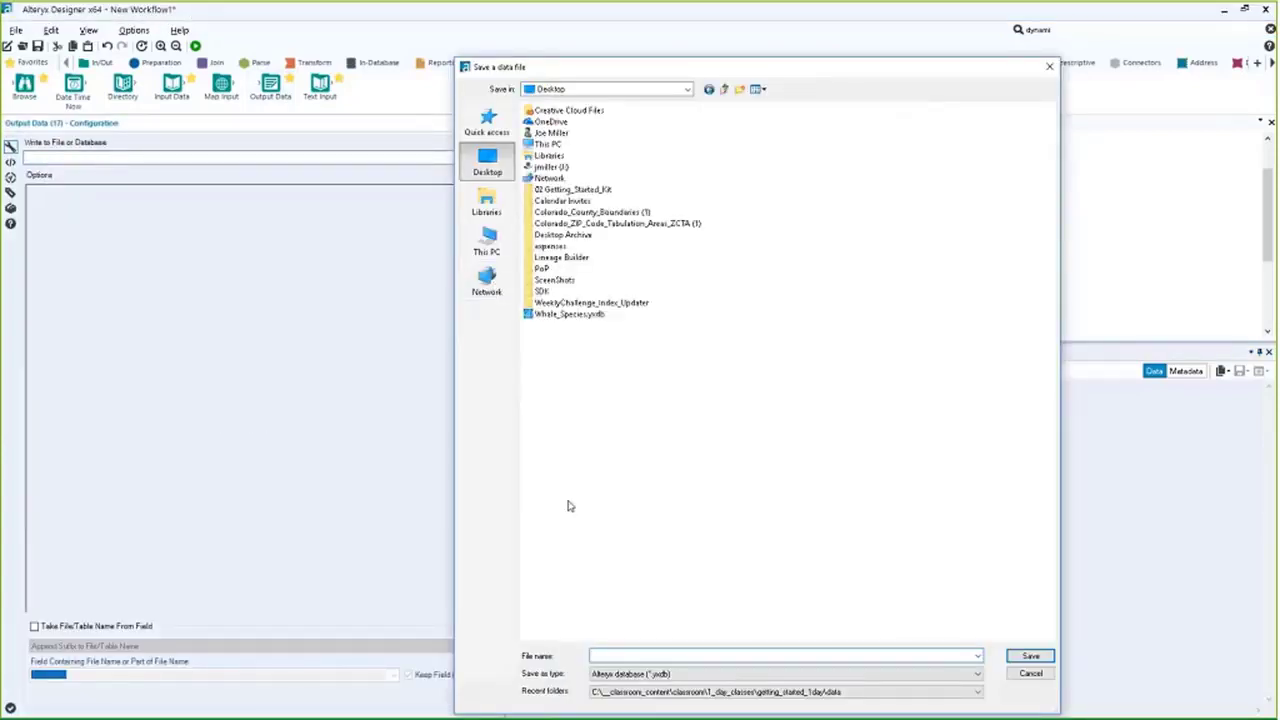
{"action": "left_click", "coordinate": [662, 674]}
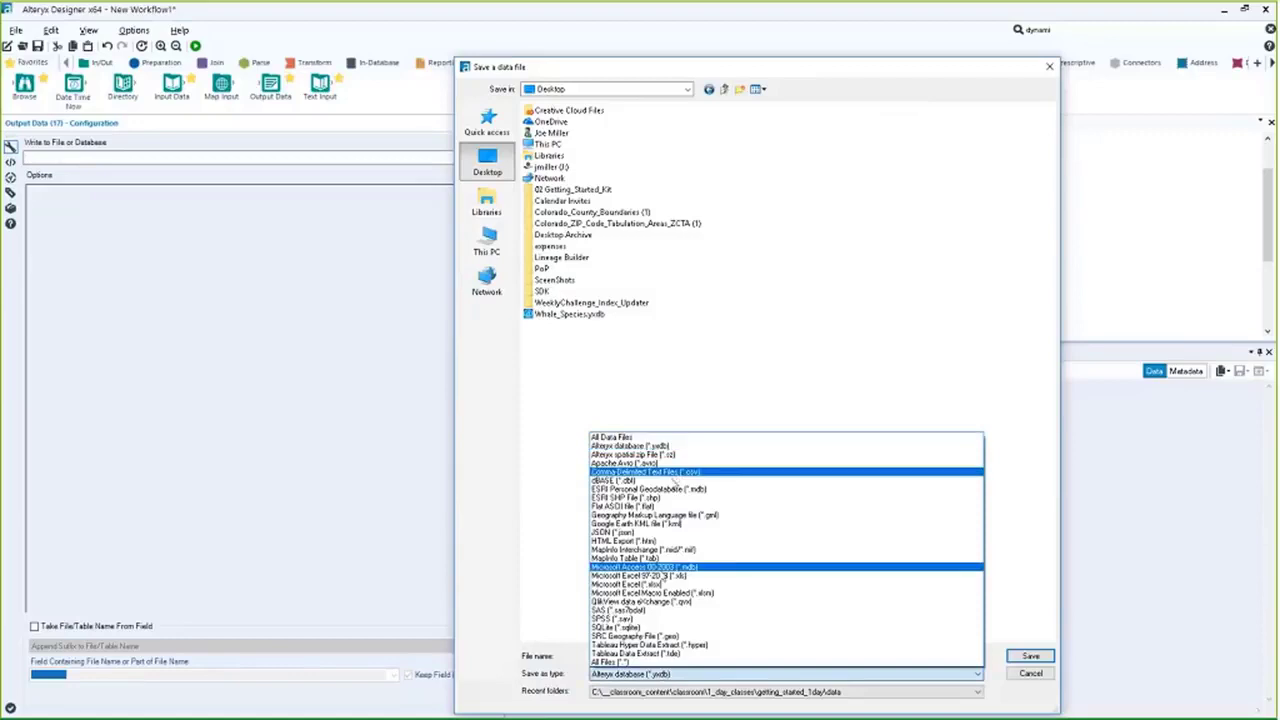
{"action": "left_click", "coordinate": [660, 584]}
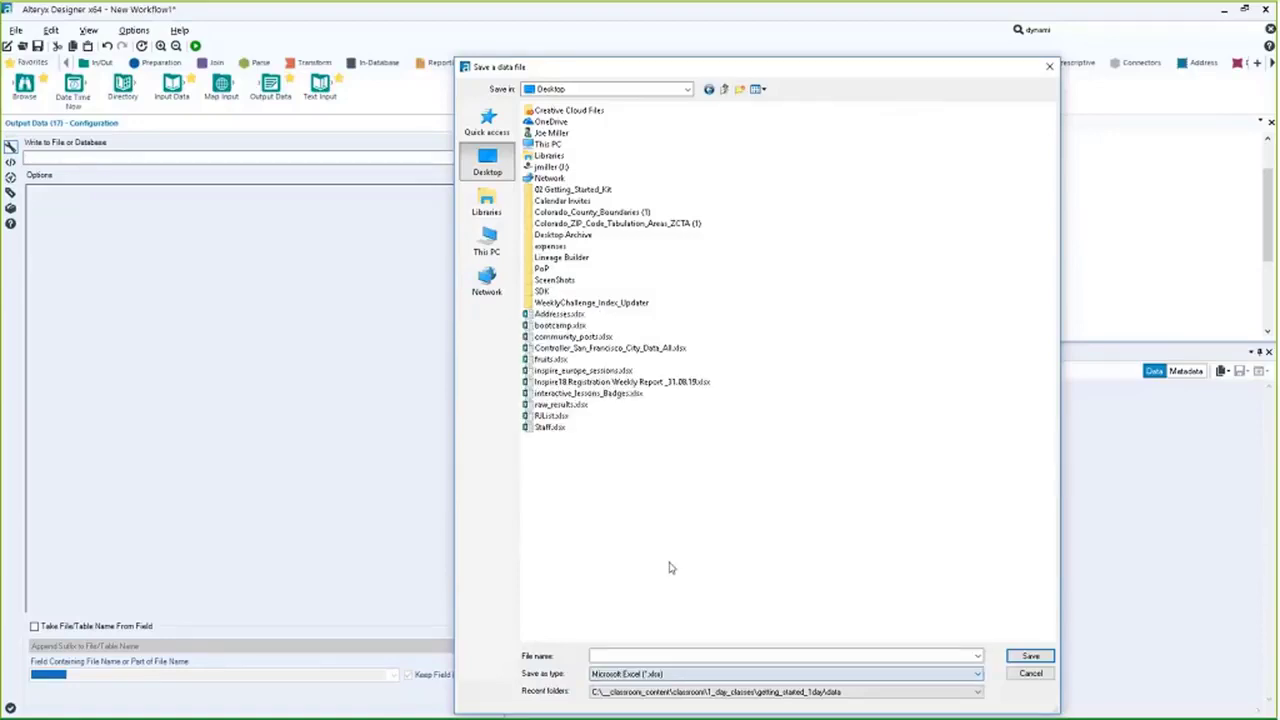
{"action": "left_click", "coordinate": [651, 655]}
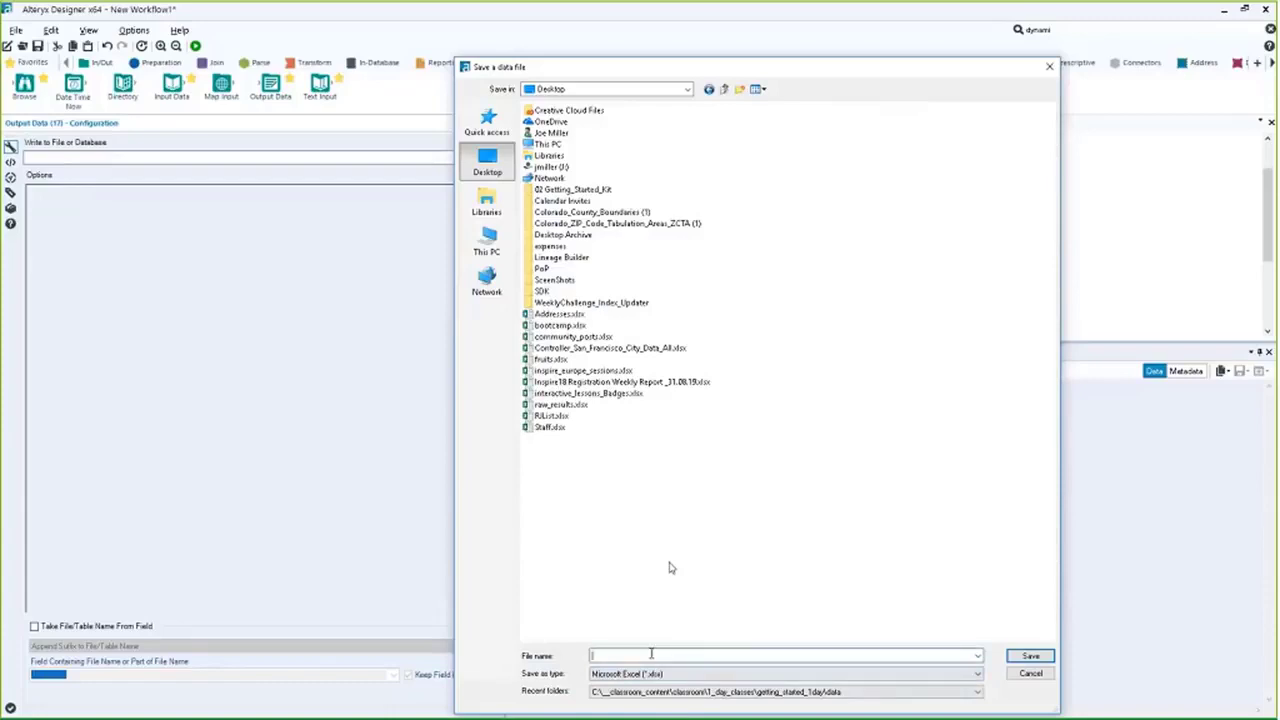
{"action": "key", "text": "Return"}
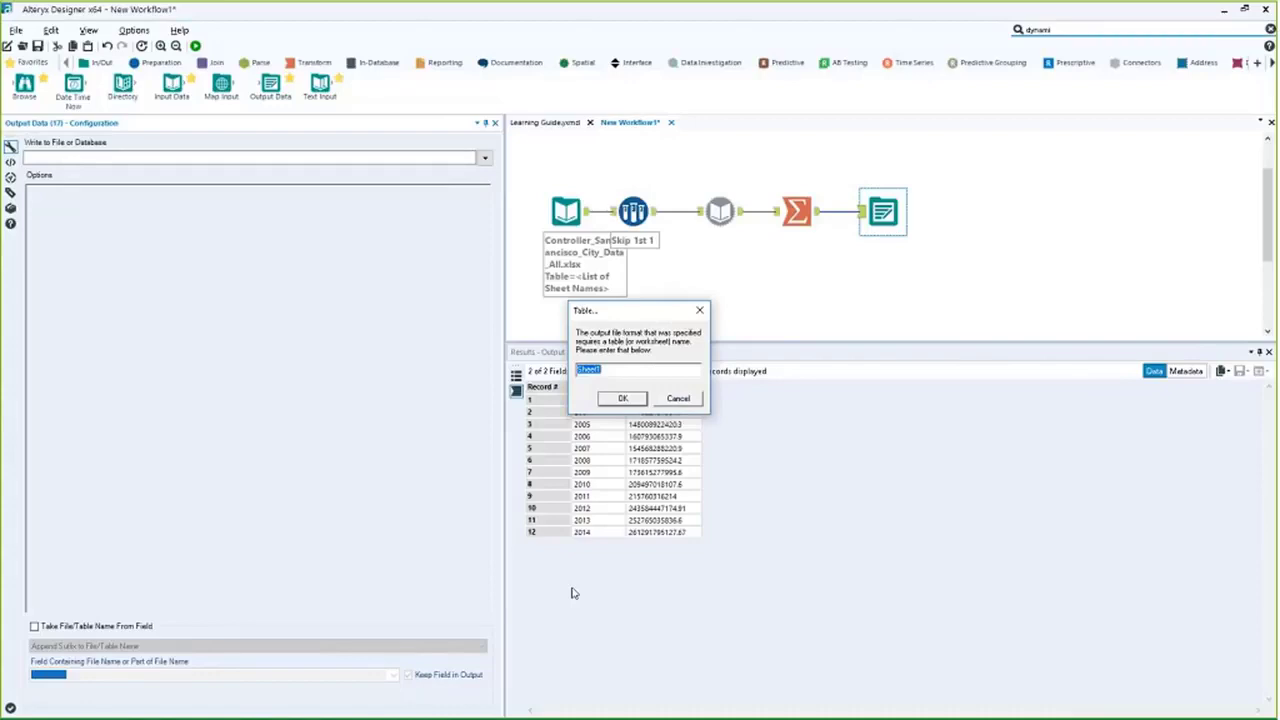
{"action": "type", "text": "overview"}
{"action": "key", "text": "Return"}
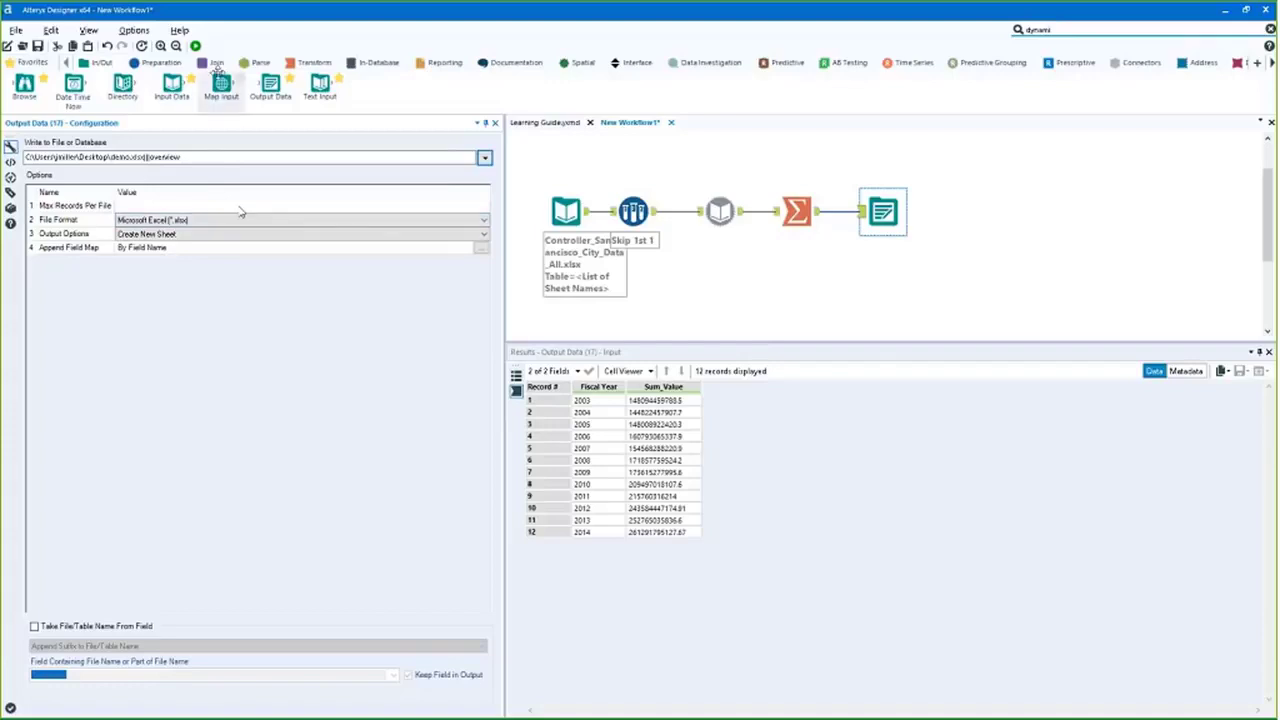
Run the workflow to write the summarized data to demo.xlsx and view the workflow messages
{"action": "key", "text": "ctrl+r"}
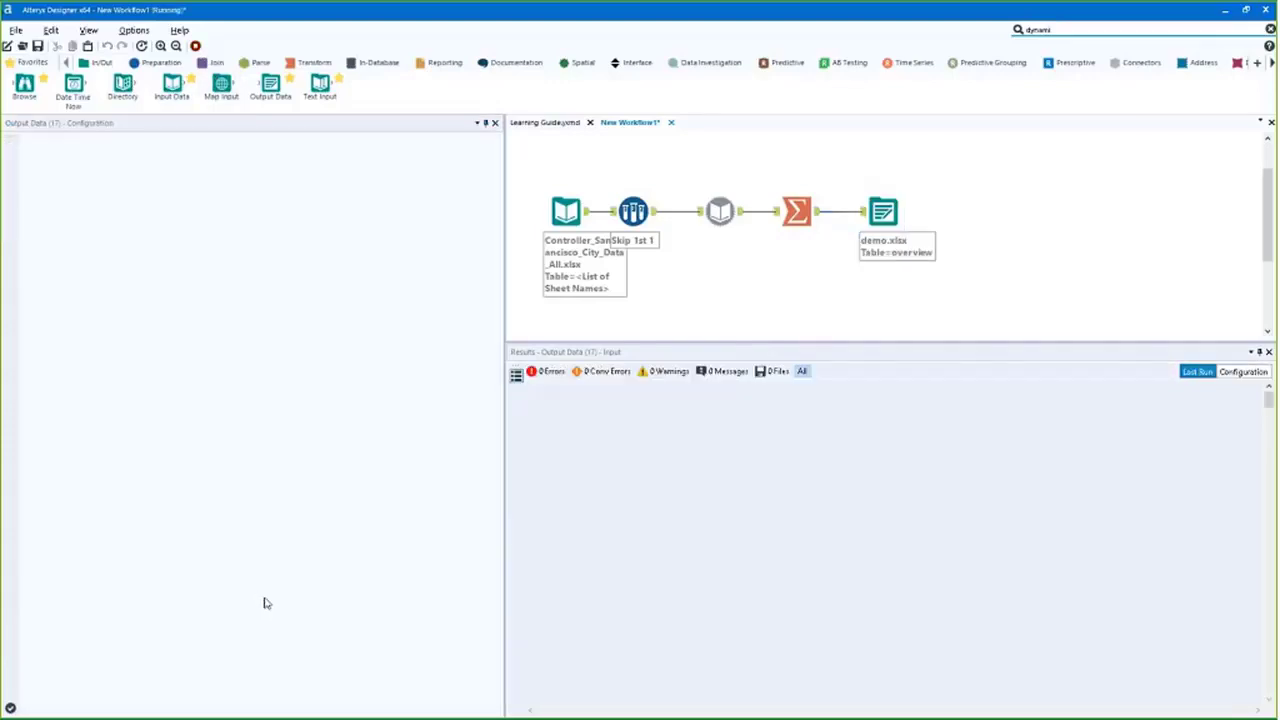
{"action": "left_click", "coordinate": [977, 186]}
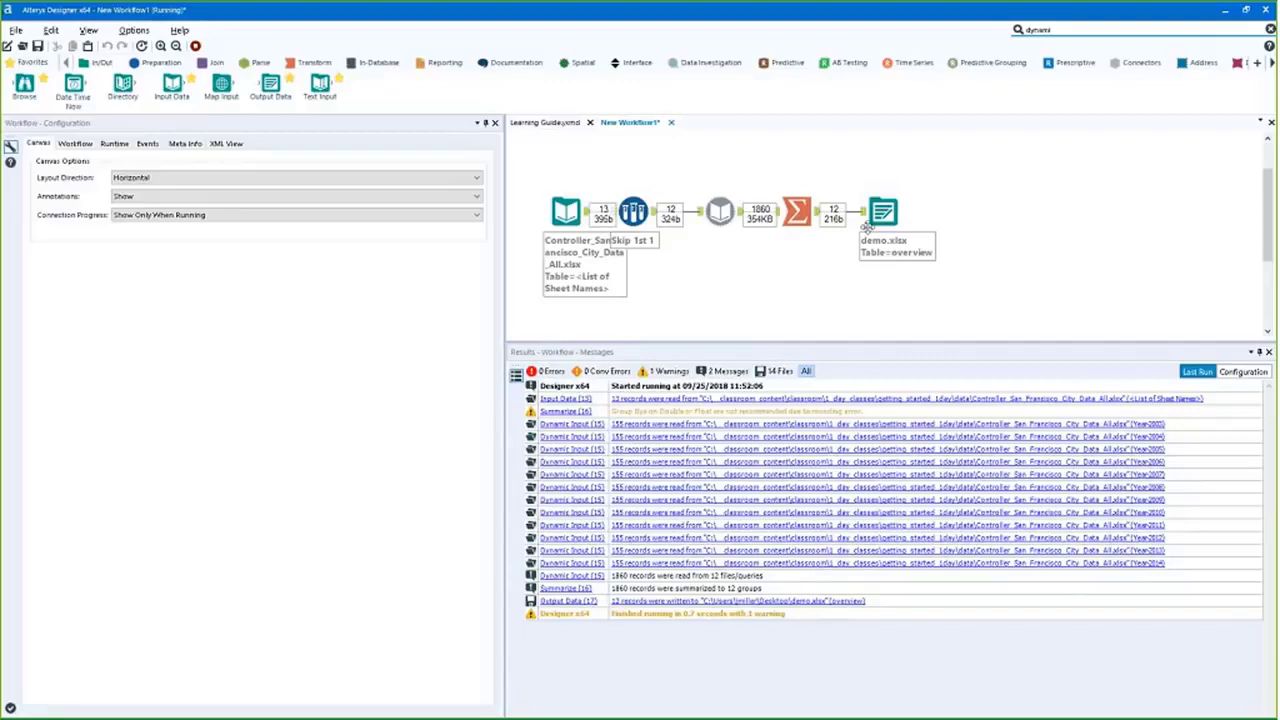
Run the workflow again, check the Output Data entry in the messages, and open that tool's configuration
{"action": "key", "text": "ctrl+r"}
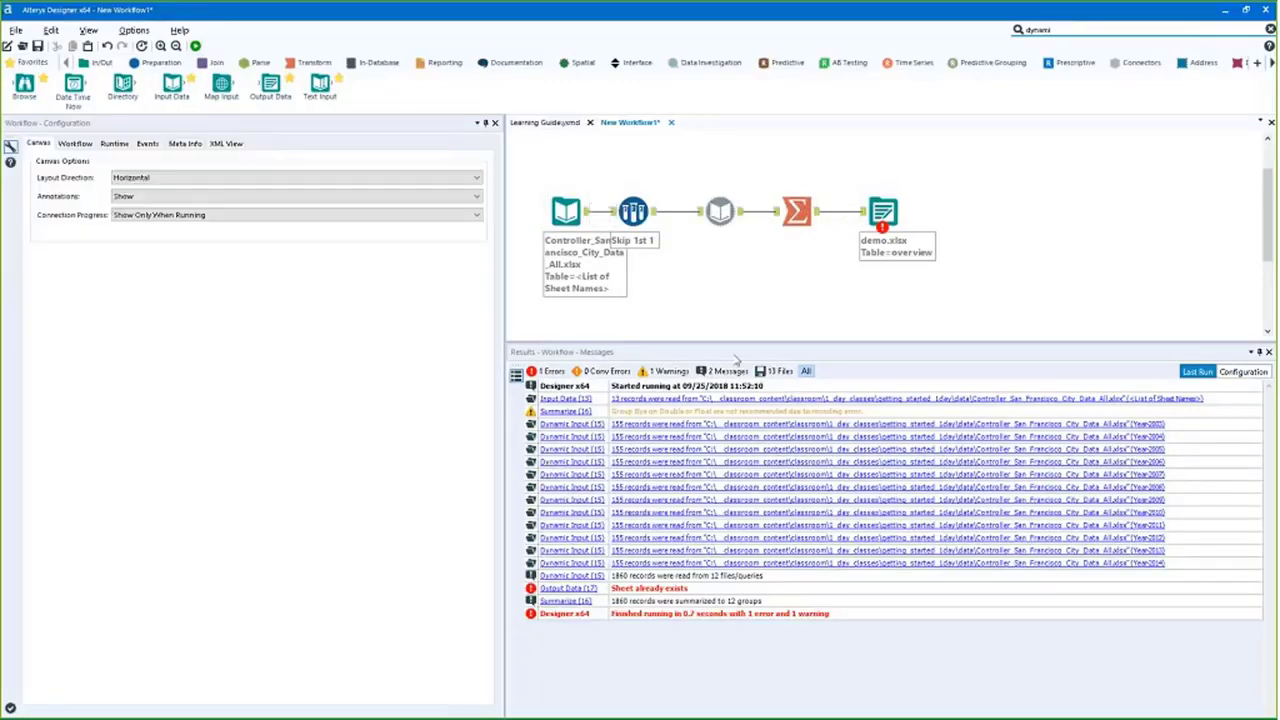
{"action": "key", "text": "ctrl+r"}
{"action": "left_click", "coordinate": [700, 588]}
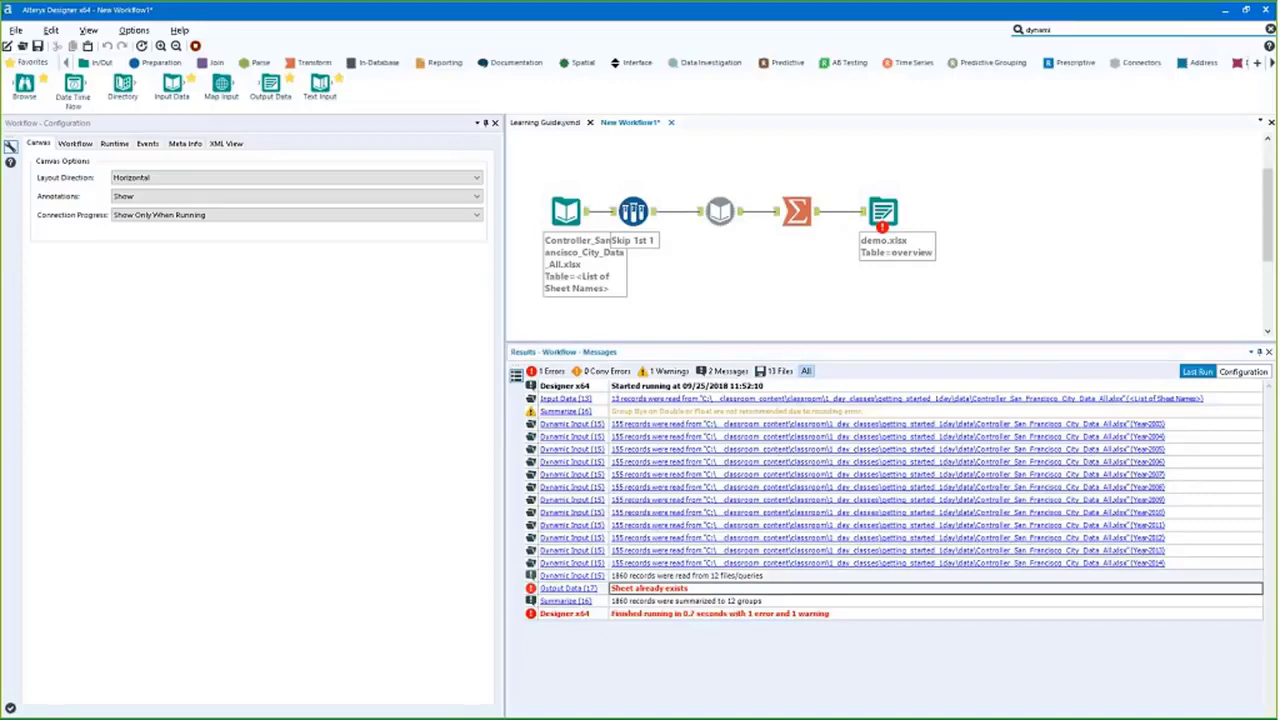
{"action": "left_click", "coordinate": [876, 211]}
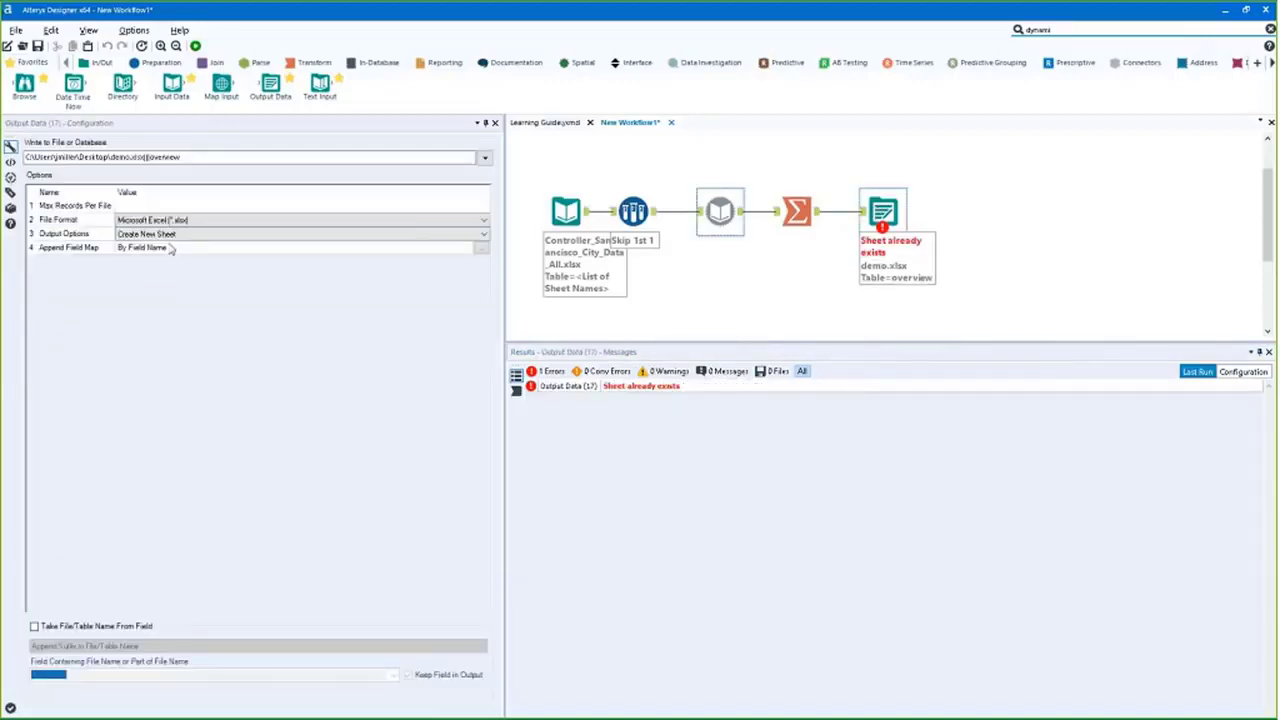
Set the Output Options of the demo.xlsx Output Data tool to Overwrite Sheet (Drop)
{"action": "left_click", "coordinate": [170, 234]}
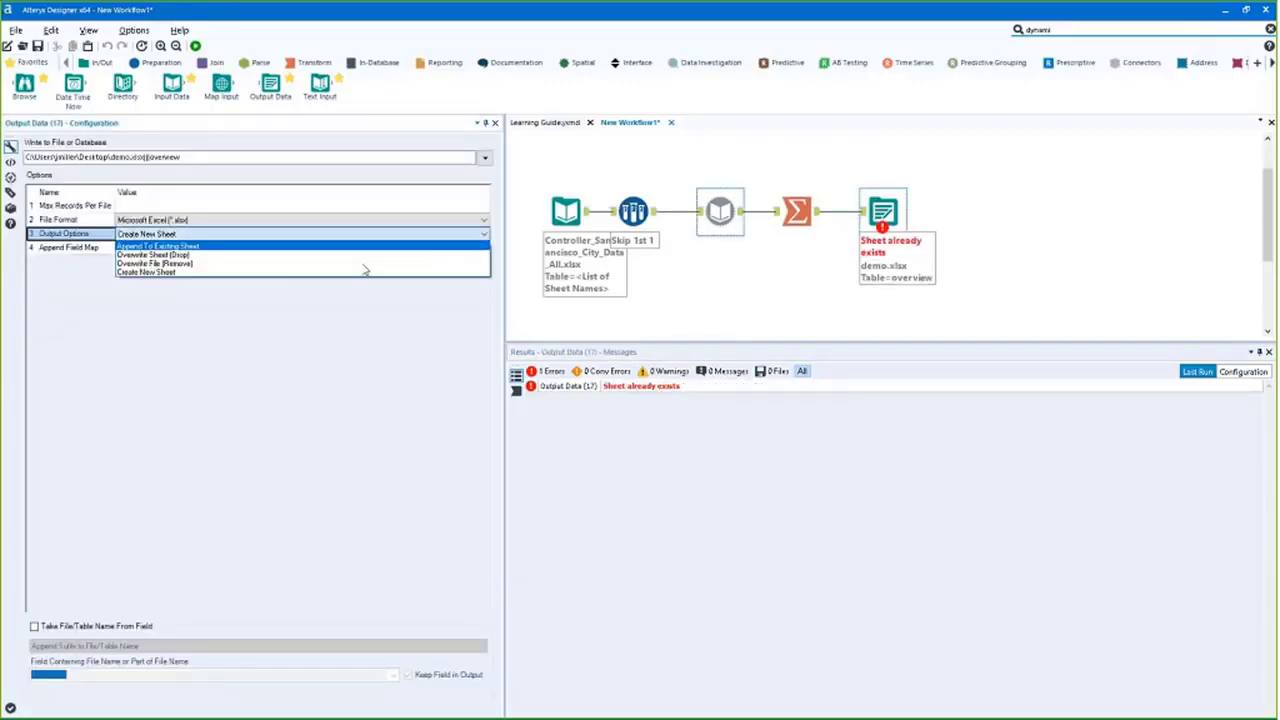
{"action": "left_click", "coordinate": [365, 270]}
{"action": "left_click", "coordinate": [817, 218]}
{"action": "left_click", "coordinate": [883, 251]}
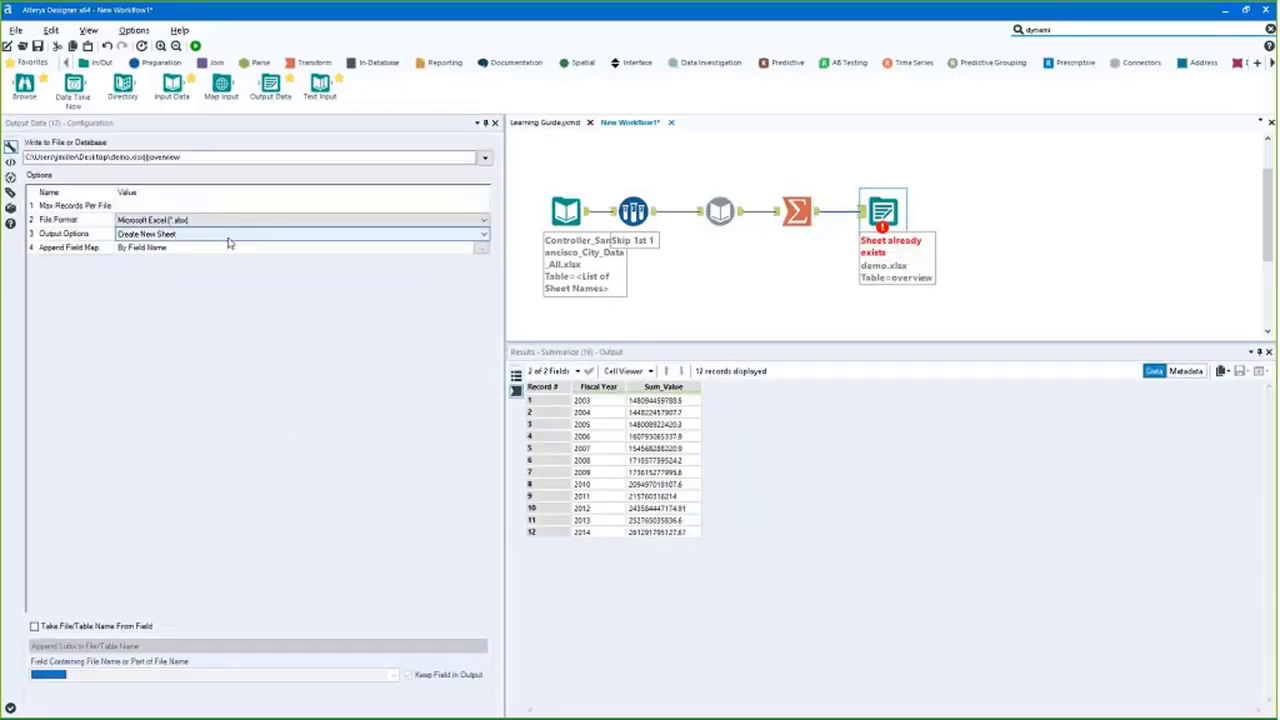
{"action": "left_click", "coordinate": [228, 234]}
{"action": "left_click", "coordinate": [228, 254]}
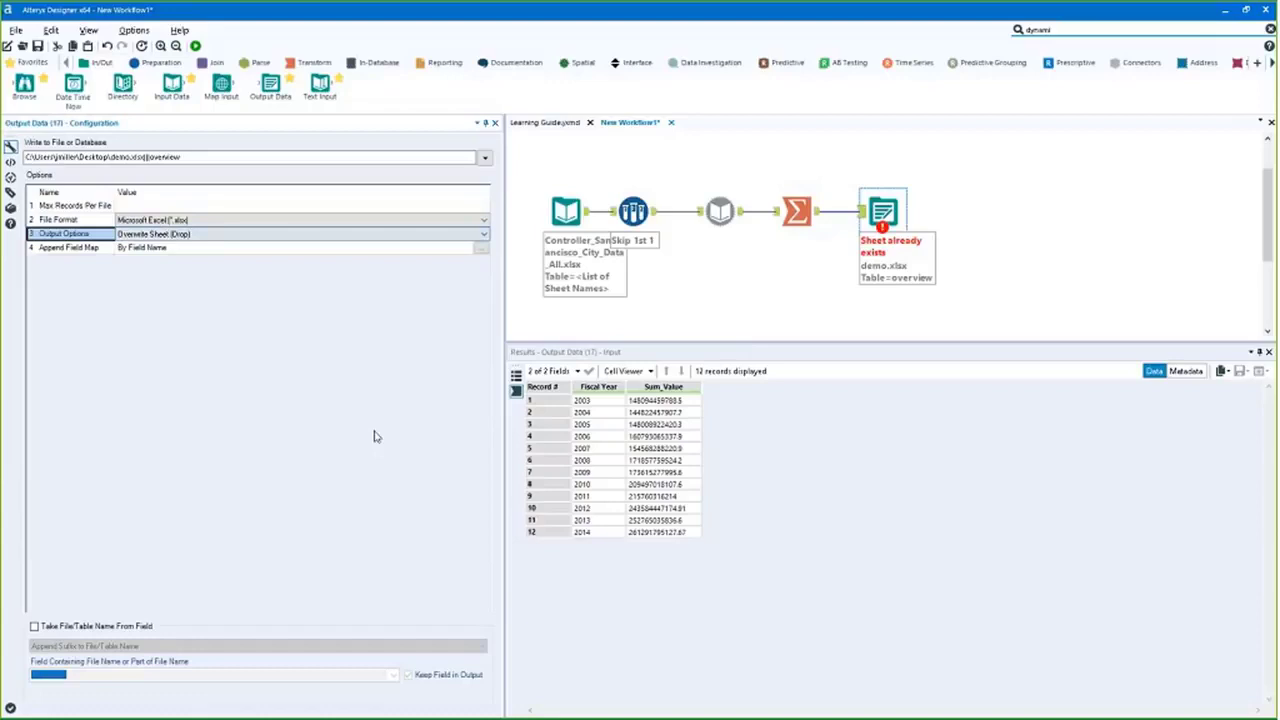
Run the workflow to overwrite the overview sheet in demo.xlsx and check the Output Data tool's messages
{"action": "left_click", "coordinate": [195, 46]}
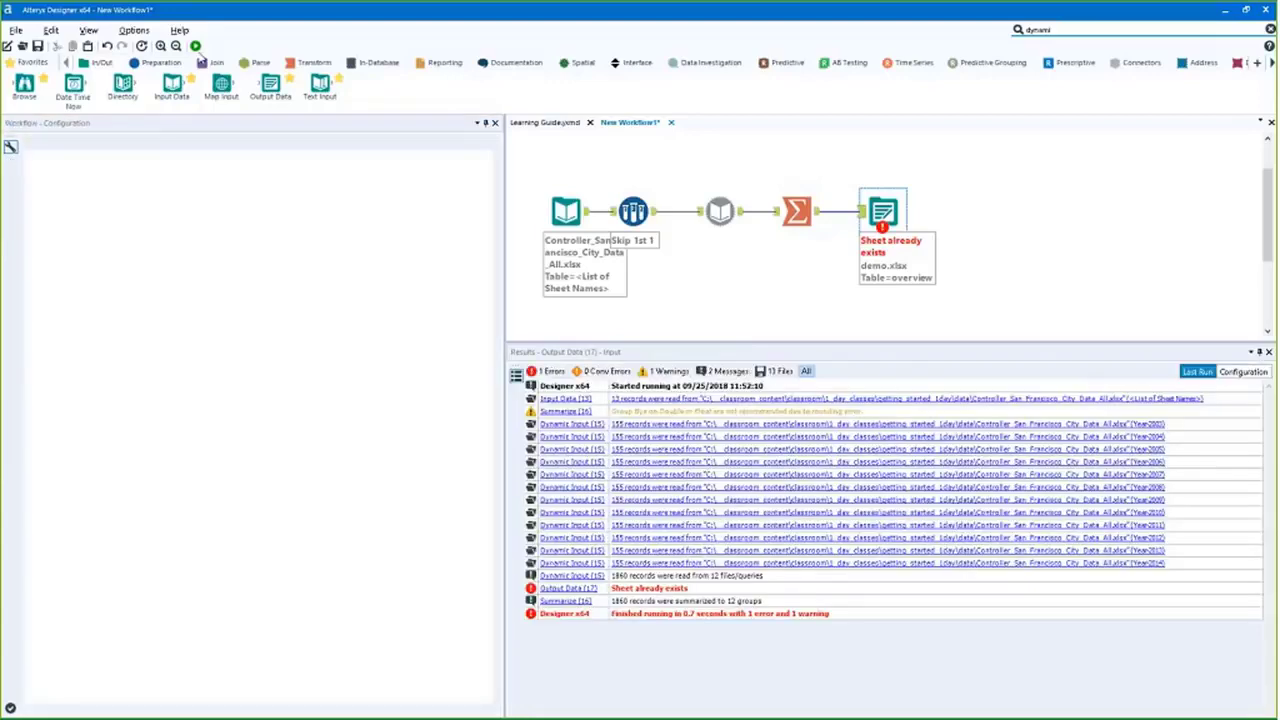
{"action": "left_click", "coordinate": [195, 46]}
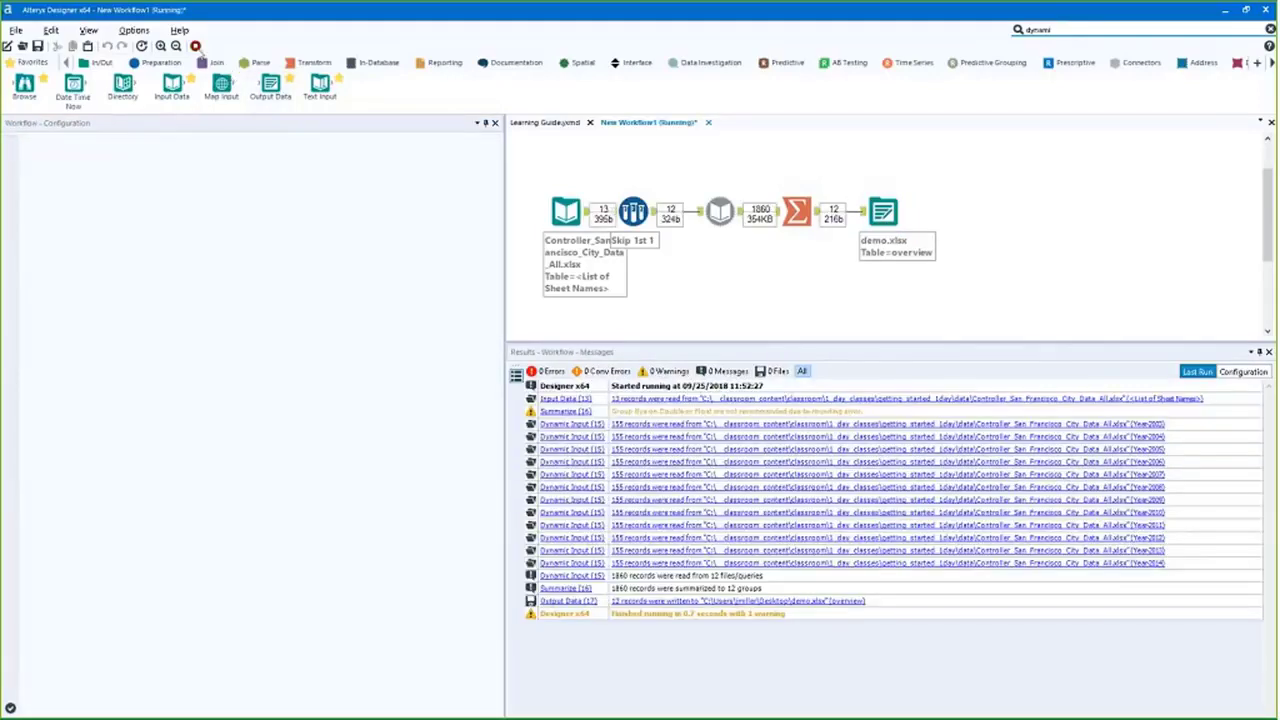
{"action": "left_click", "coordinate": [195, 46]}
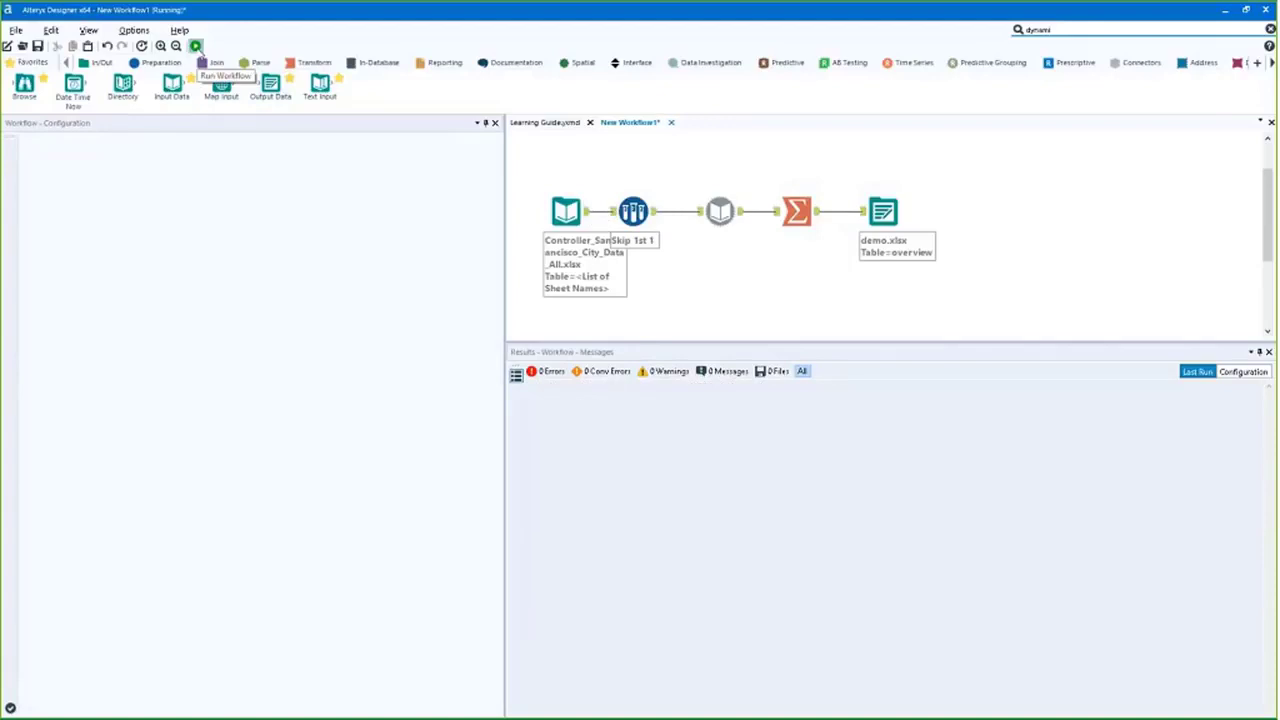
{"action": "left_click", "coordinate": [884, 214]}
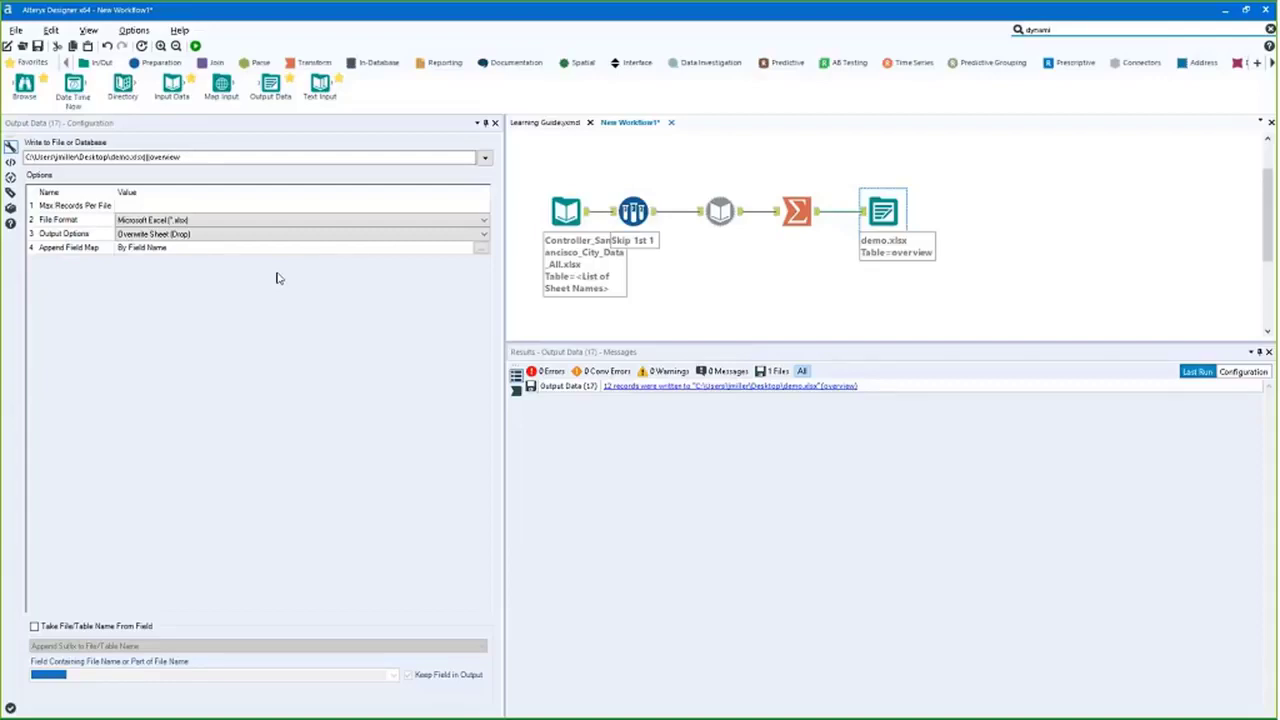
Review the Fiscal Year and Sum_Value records that feed the demo.xlsx Output Data tool
{"action": "left_click_drag", "start_coordinate": [866, 212], "coordinate": [865, 203]}
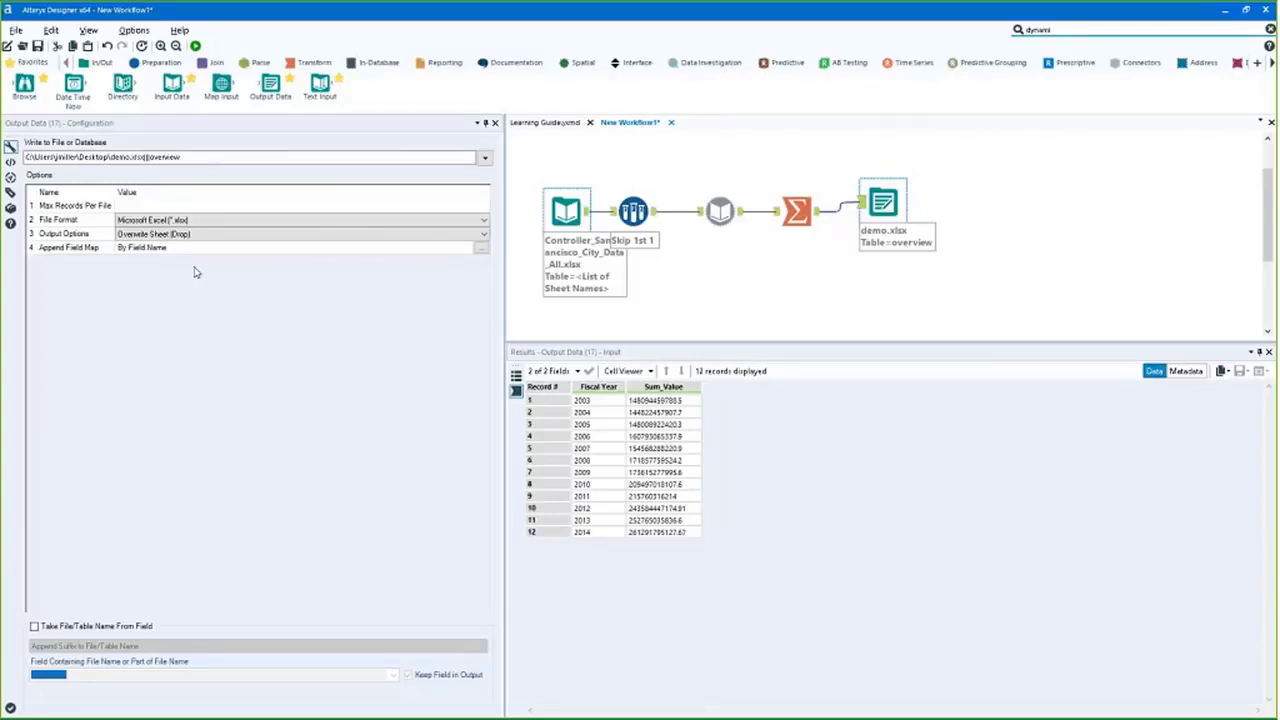
{"action": "left_click_drag", "start_coordinate": [598, 400], "coordinate": [598, 520]}
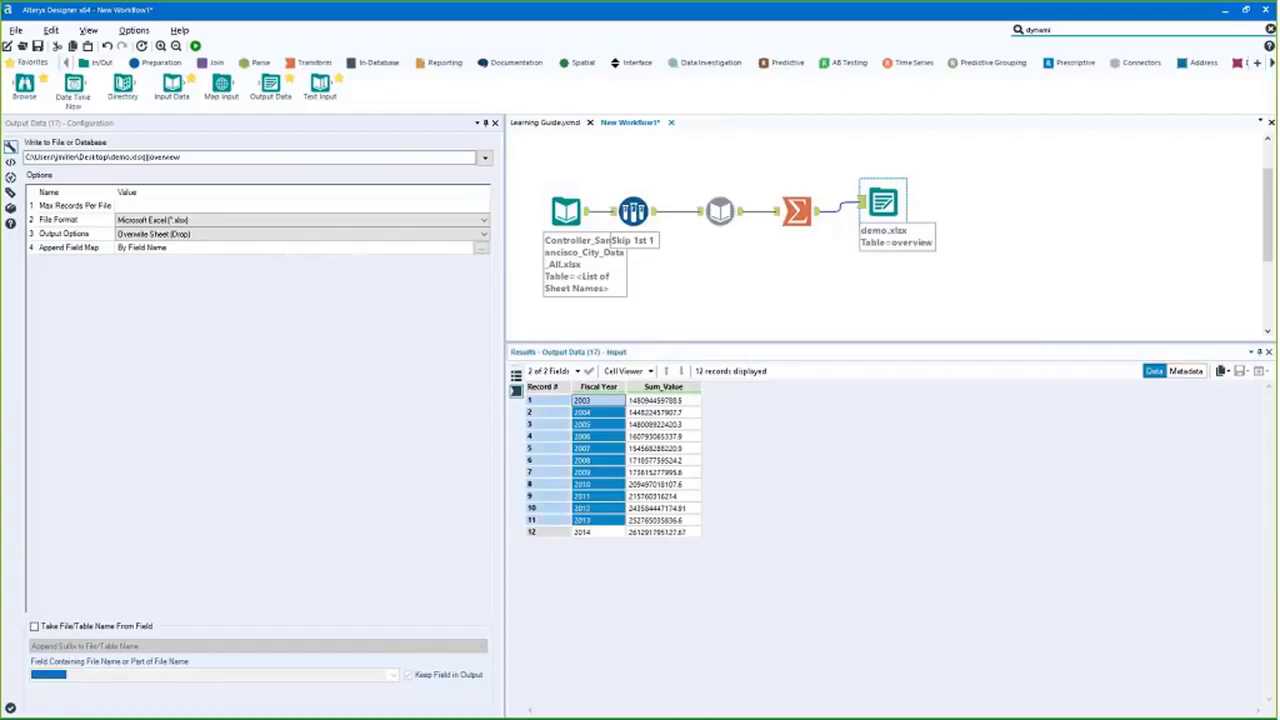
{"action": "left_click", "coordinate": [608, 411]}
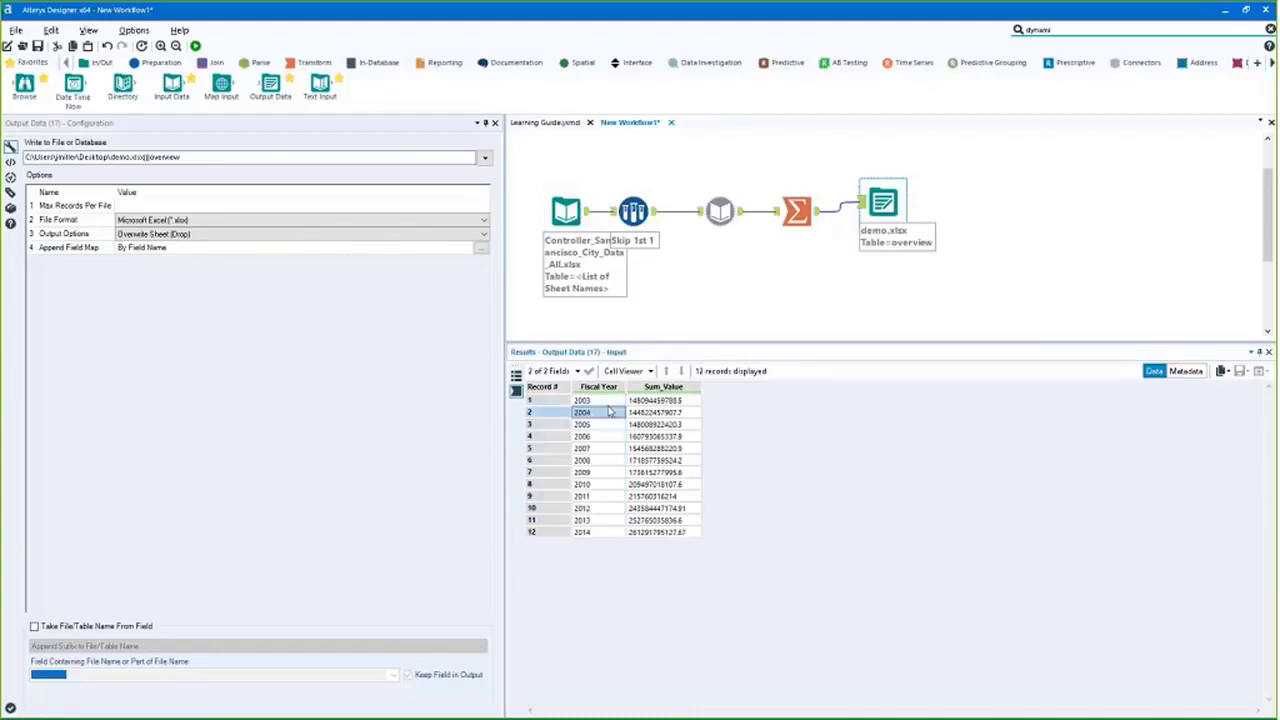
{"action": "left_click", "coordinate": [642, 401]}
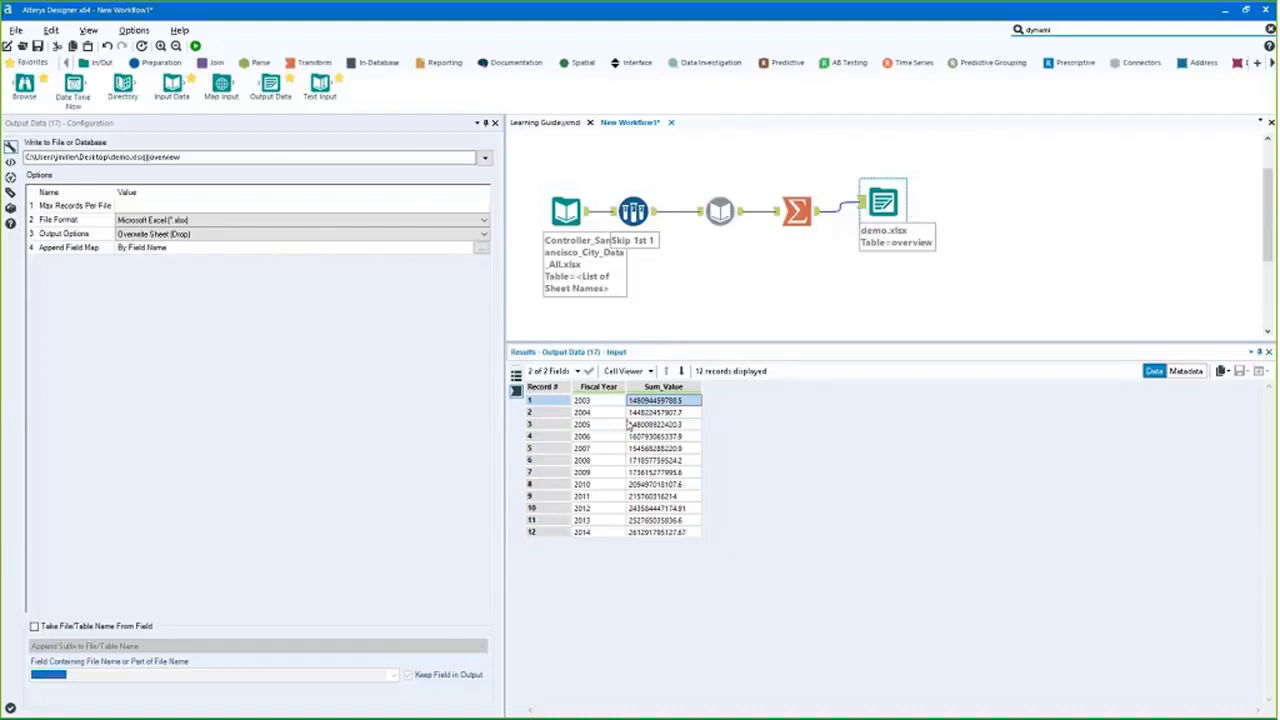
{"action": "left_click_drag", "start_coordinate": [634, 436], "coordinate": [593, 441]}
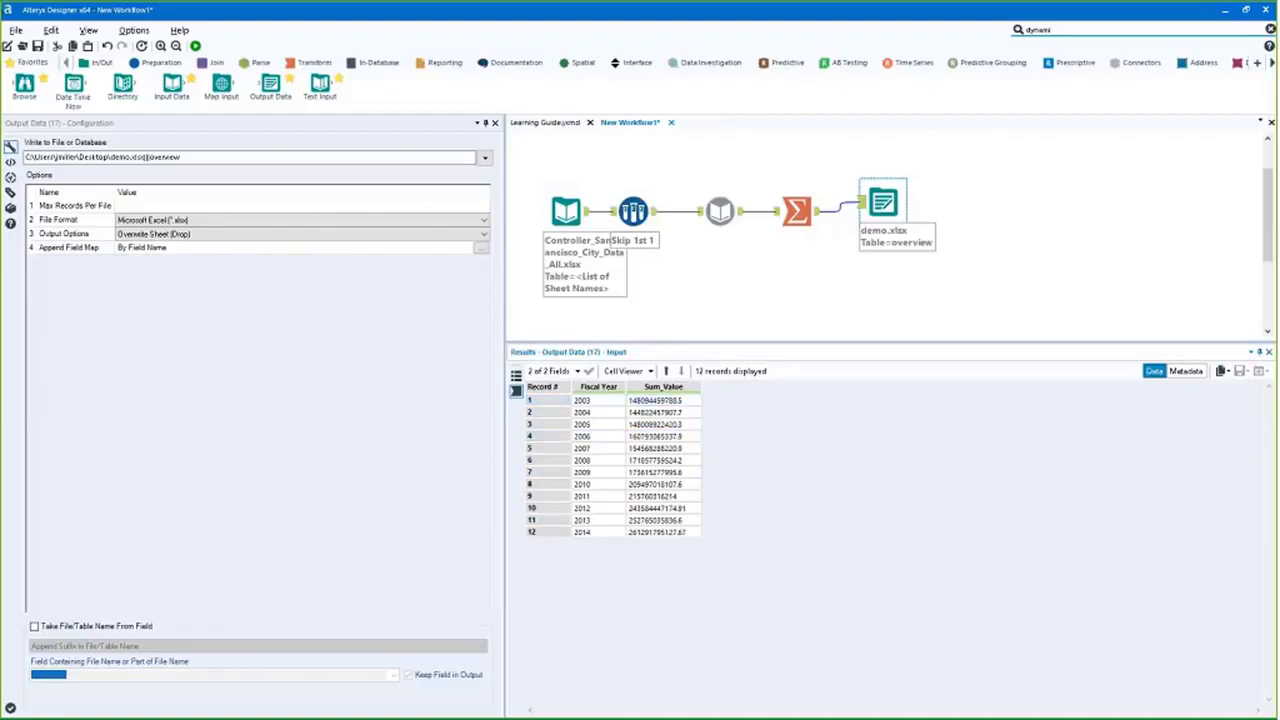
{"action": "left_click", "coordinate": [598, 496]}
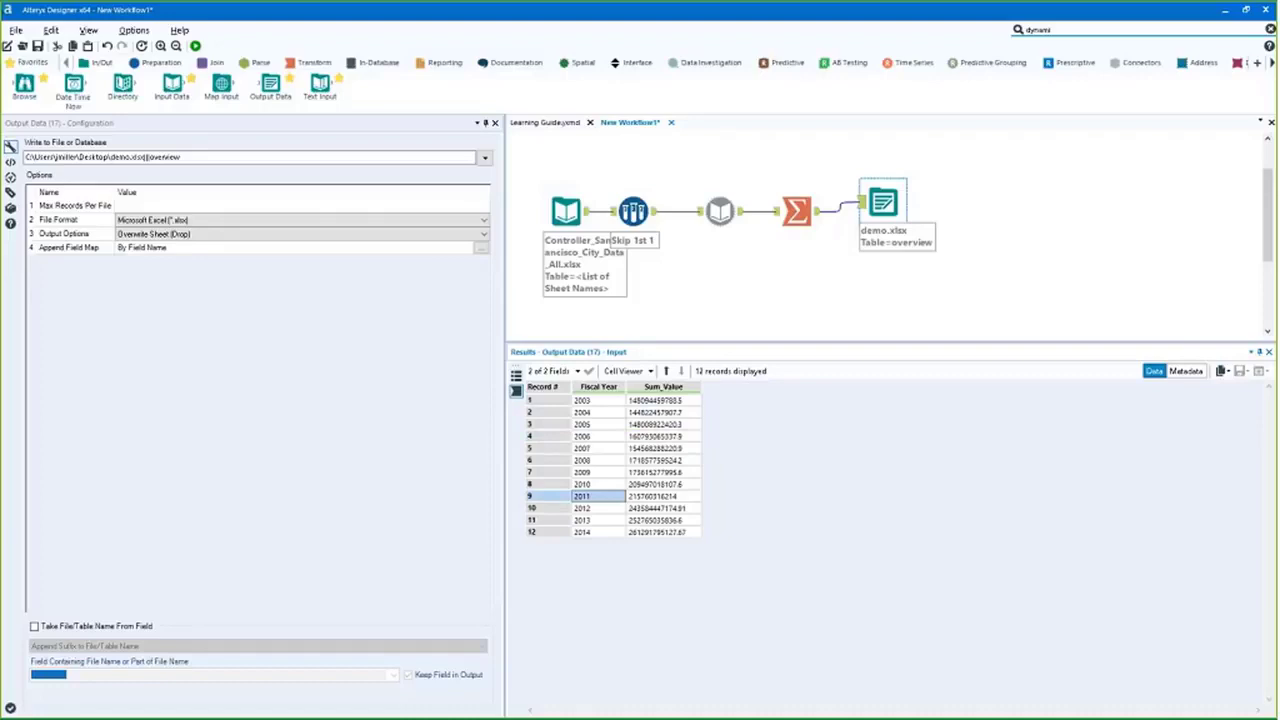
Move the demo.xlsx output higher, inspect the Dynamic Input tool's Fiscal Year records, and connect a second Output Data tool to its output
{"action": "left_click_drag", "start_coordinate": [882, 203], "coordinate": [882, 163]}
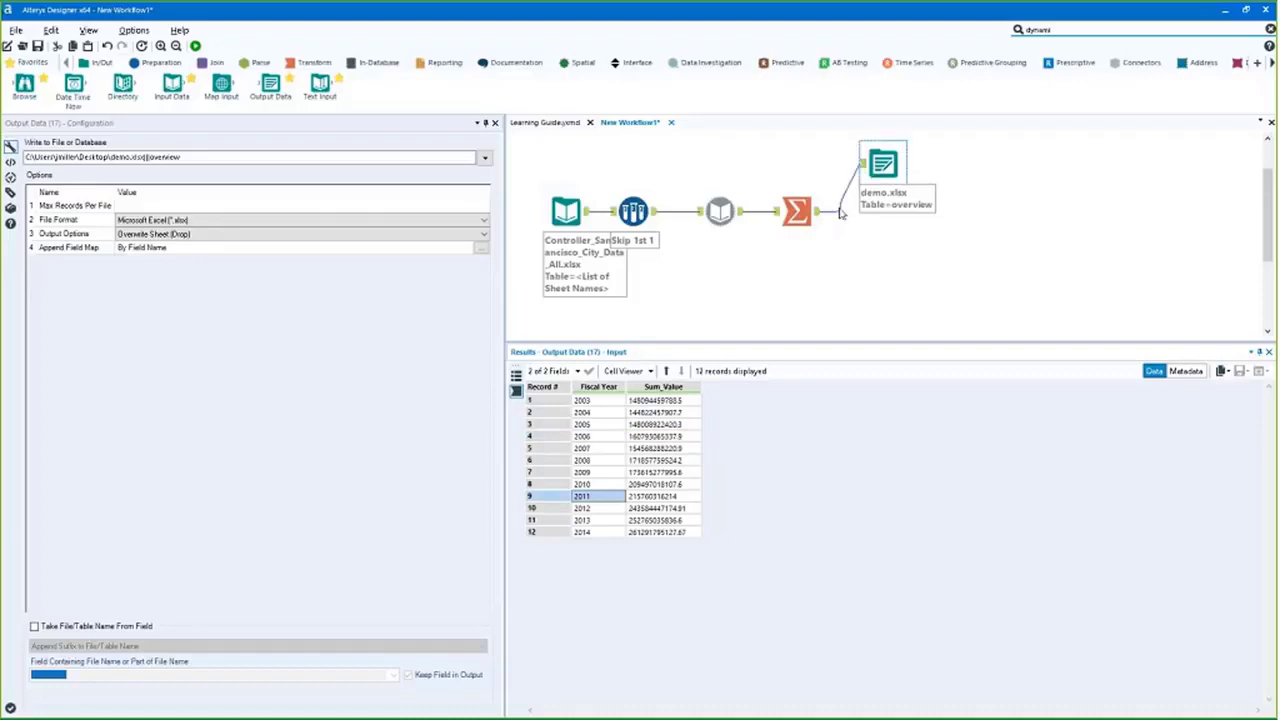
{"action": "left_click", "coordinate": [741, 220]}
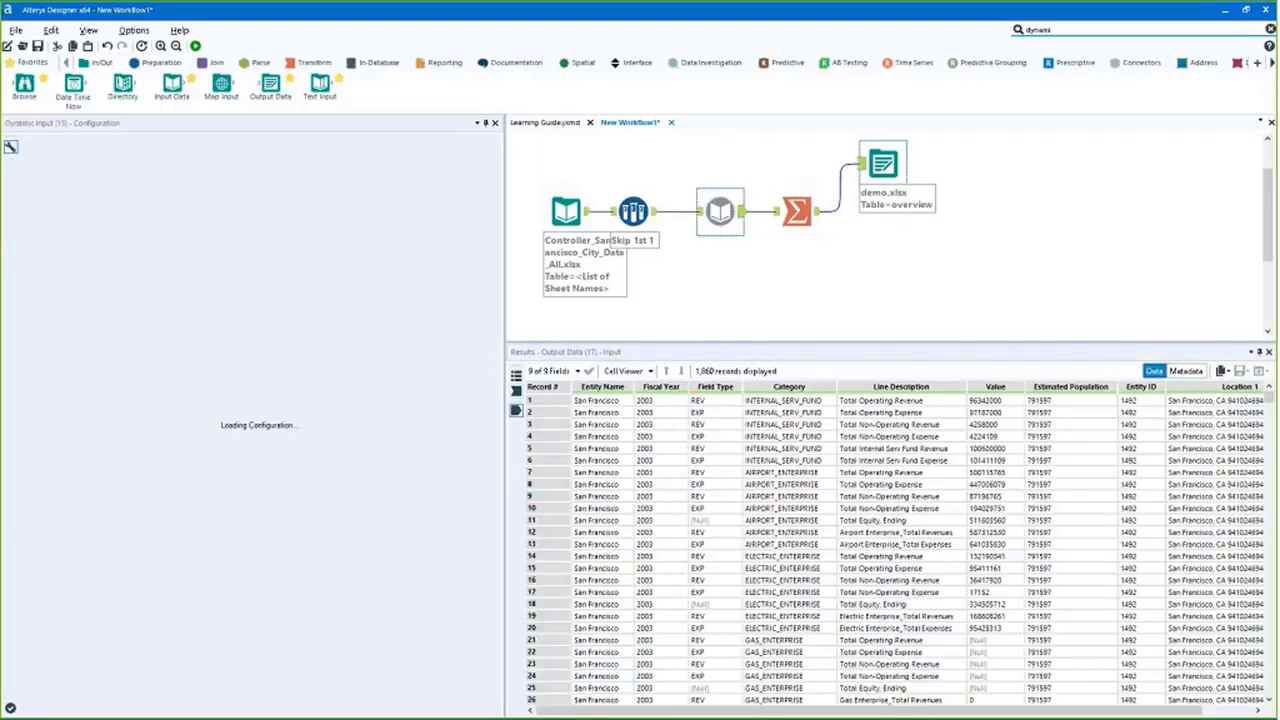
{"action": "left_click_drag", "start_coordinate": [660, 424], "coordinate": [683, 543]}
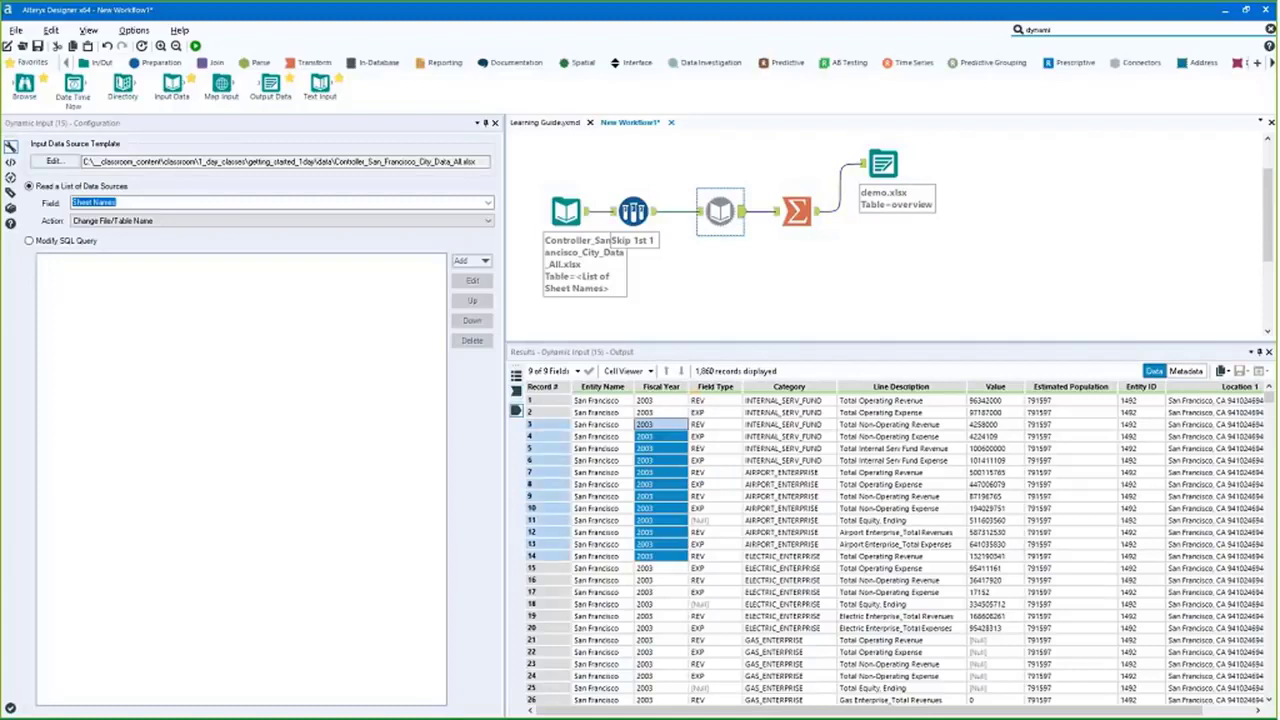
{"action": "left_click_drag", "start_coordinate": [660, 412], "coordinate": [660, 640]}
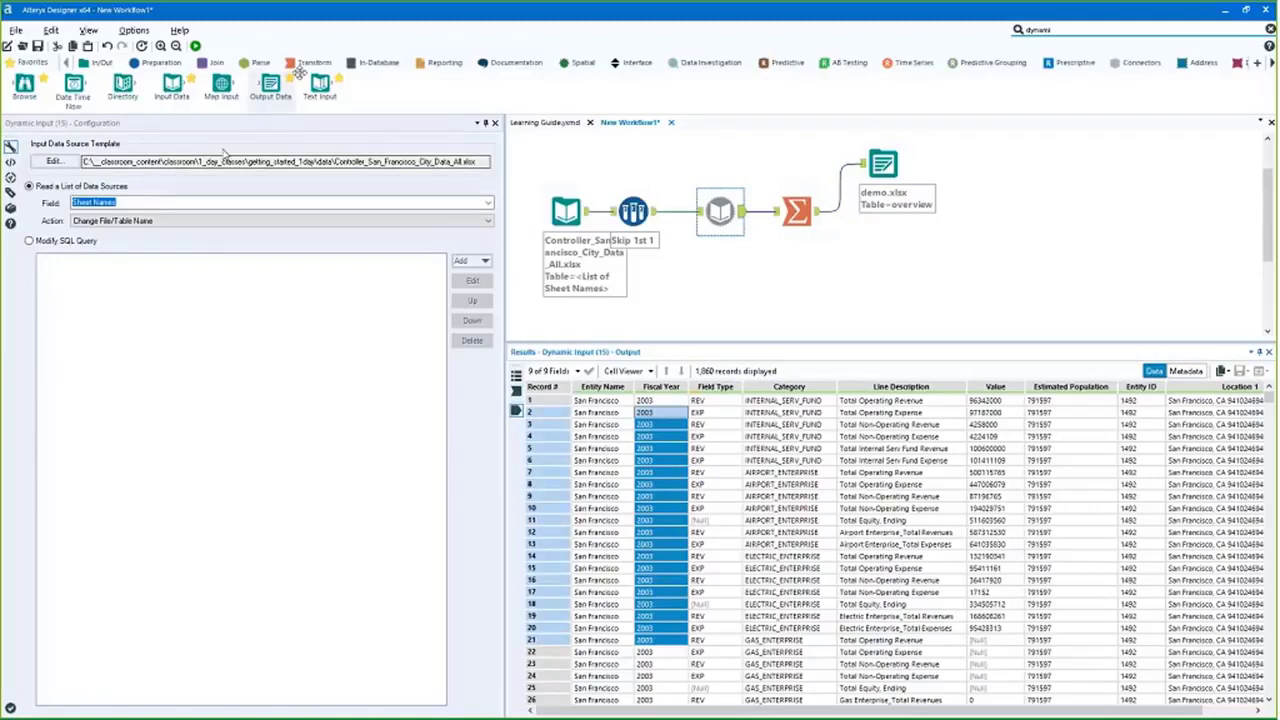
{"action": "left_click", "coordinate": [783, 282]}
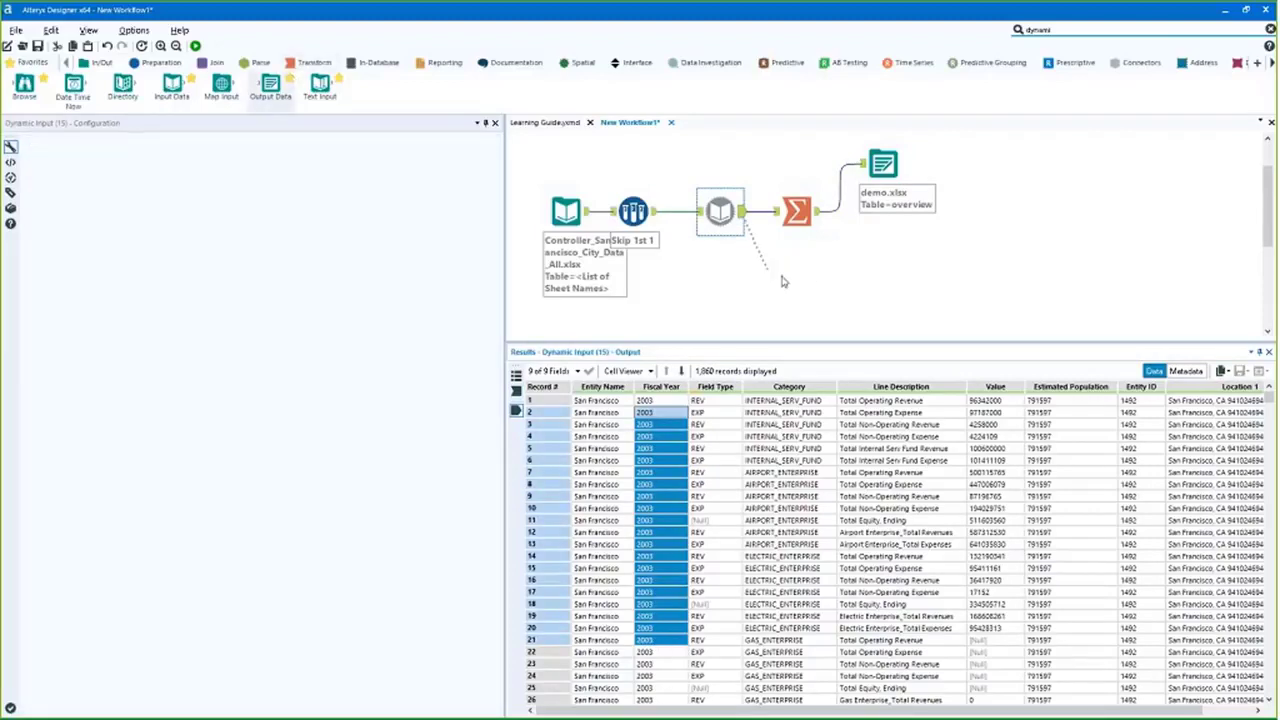
{"action": "left_click_drag", "start_coordinate": [783, 282], "coordinate": [835, 296]}
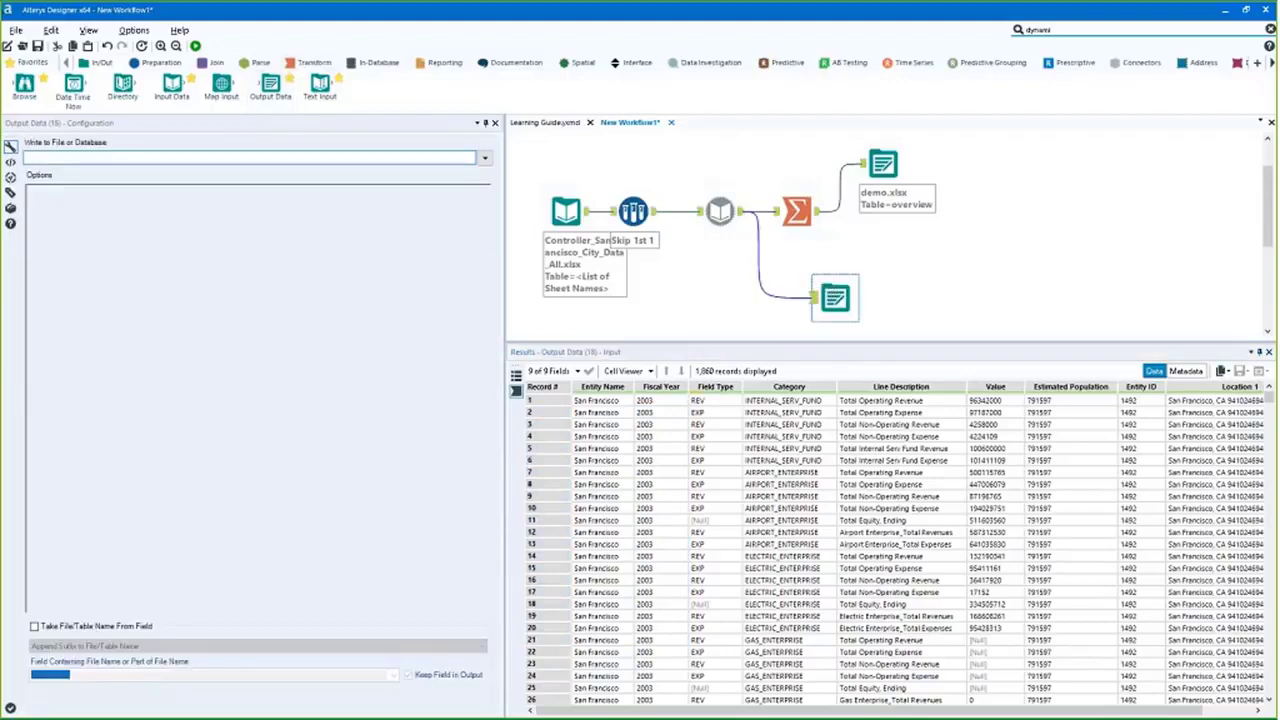
Point the second Output Data tool to demo.xlsx on the Desktop with the sheet name foo
{"action": "left_click", "coordinate": [478, 158]}
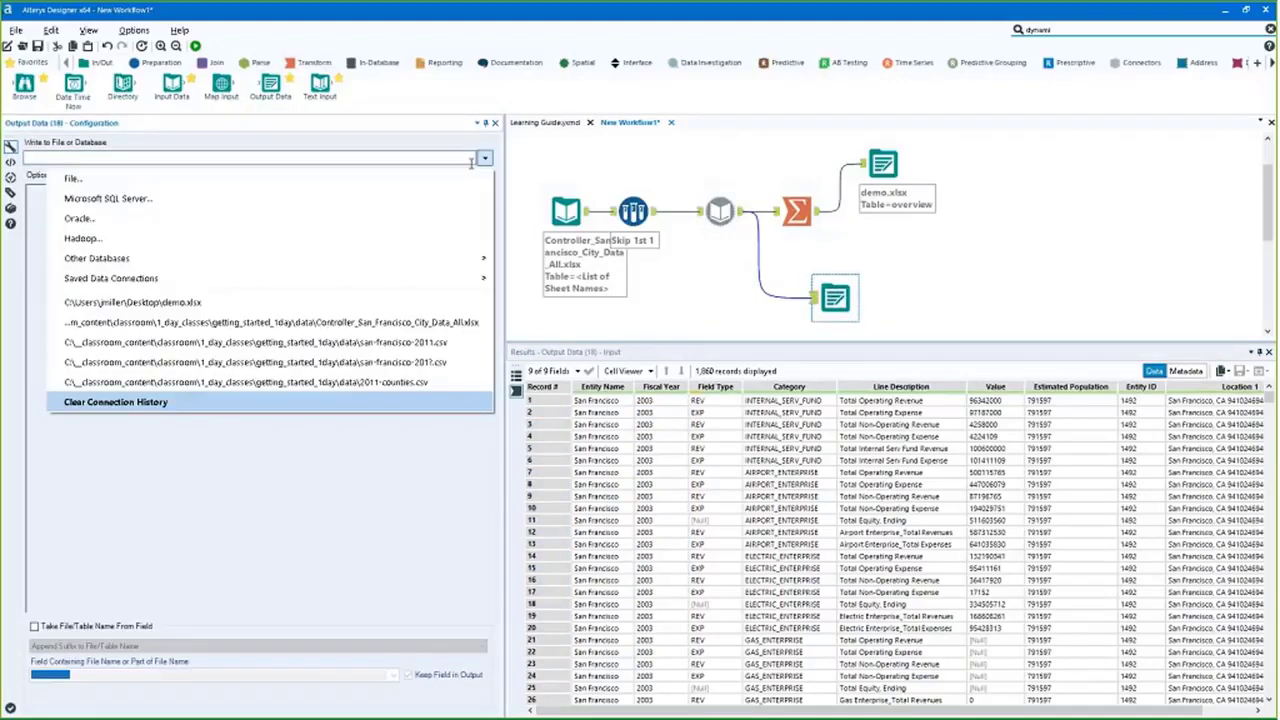
{"action": "left_click", "coordinate": [386, 321]}
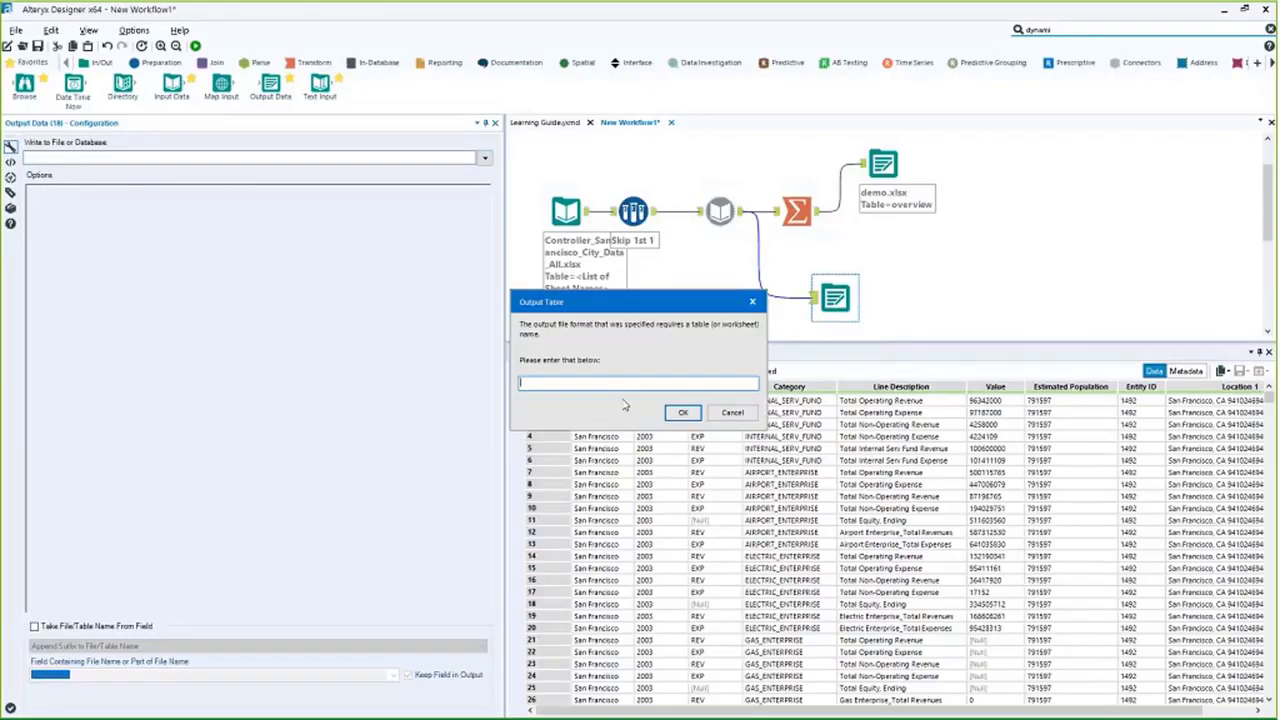
{"action": "key", "text": "Escape"}
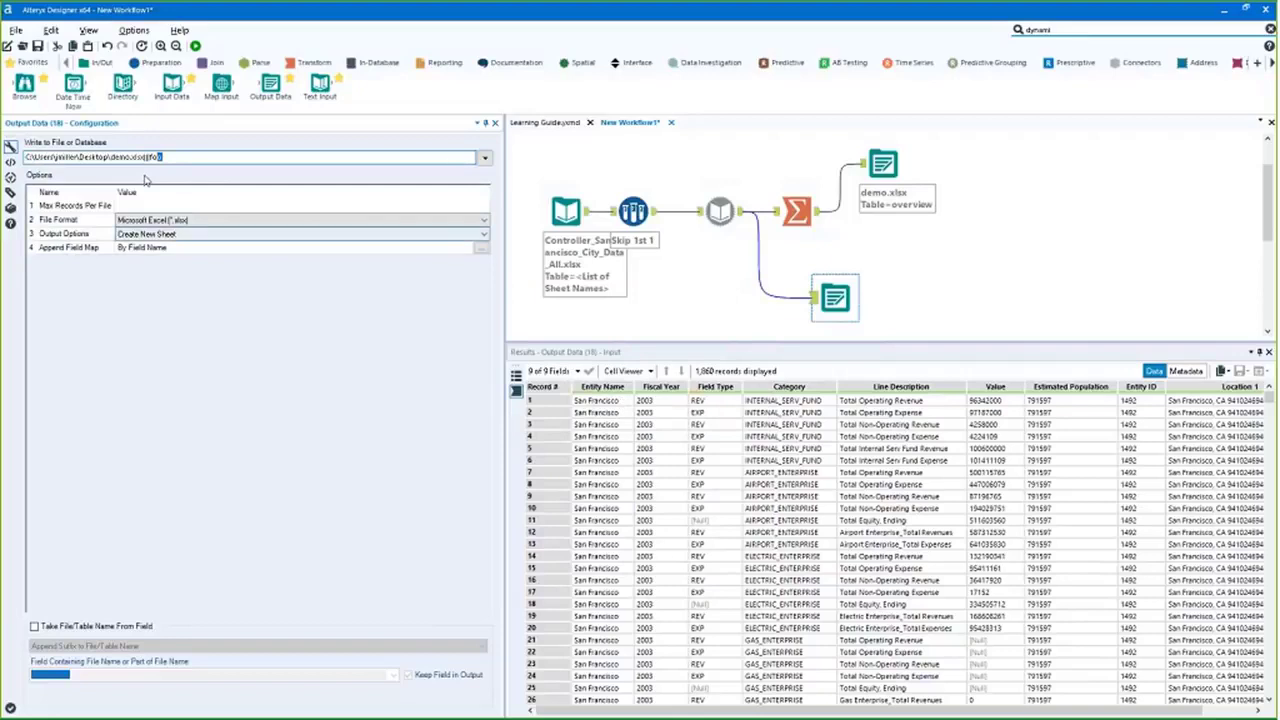
Take the table name from a field in the second output, using Change File/Table Name with the Fiscal Year field
{"action": "left_click", "coordinate": [34, 626]}
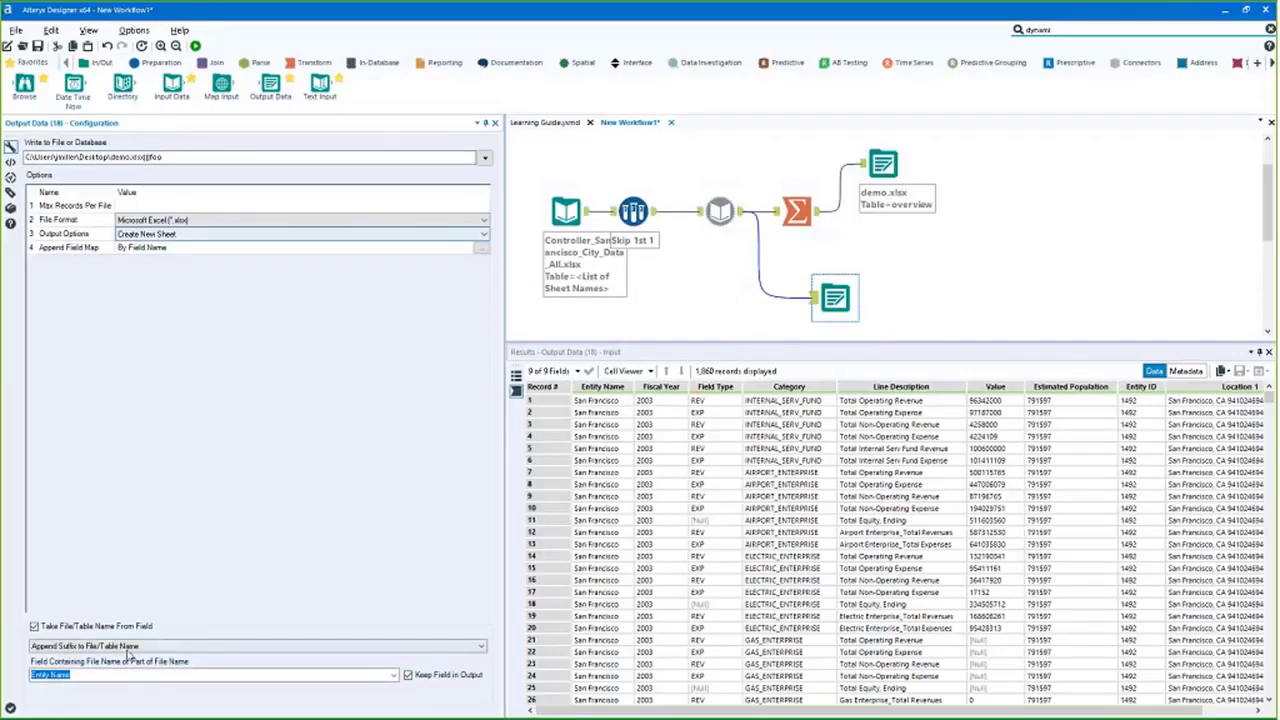
{"action": "left_click", "coordinate": [128, 650]}
{"action": "left_click", "coordinate": [70, 675]}
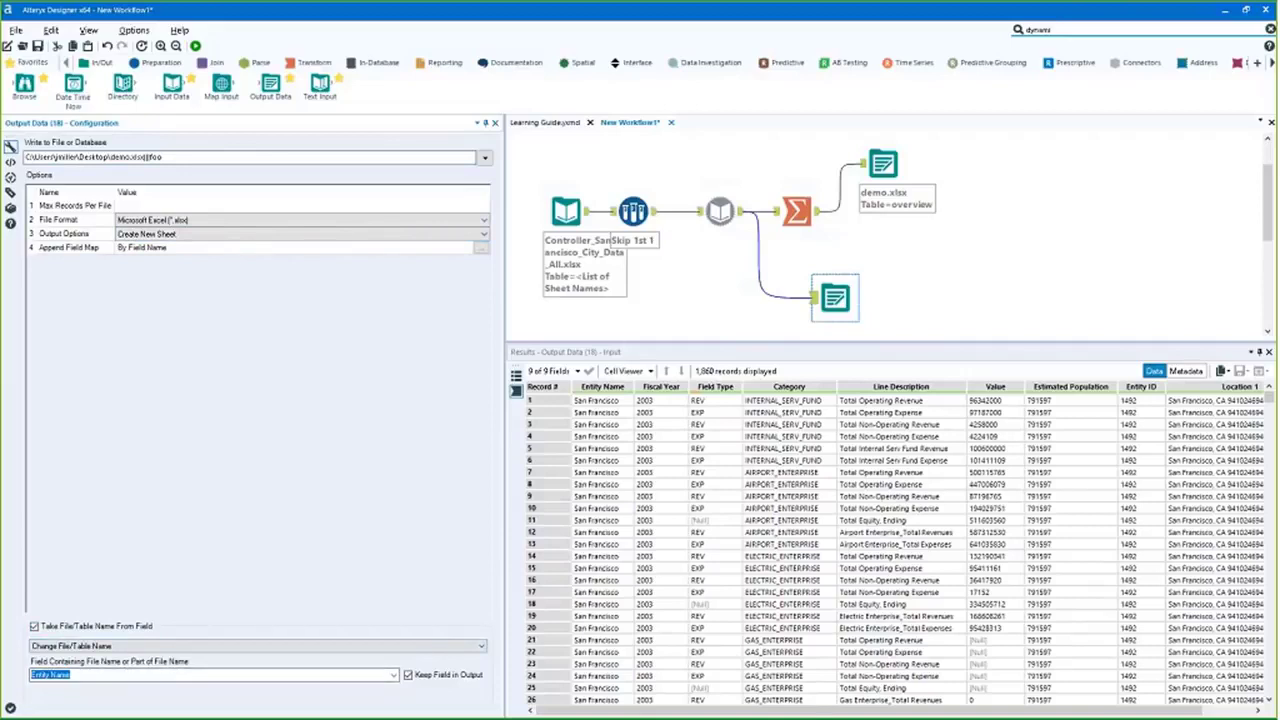
{"action": "left_click", "coordinate": [394, 675]}
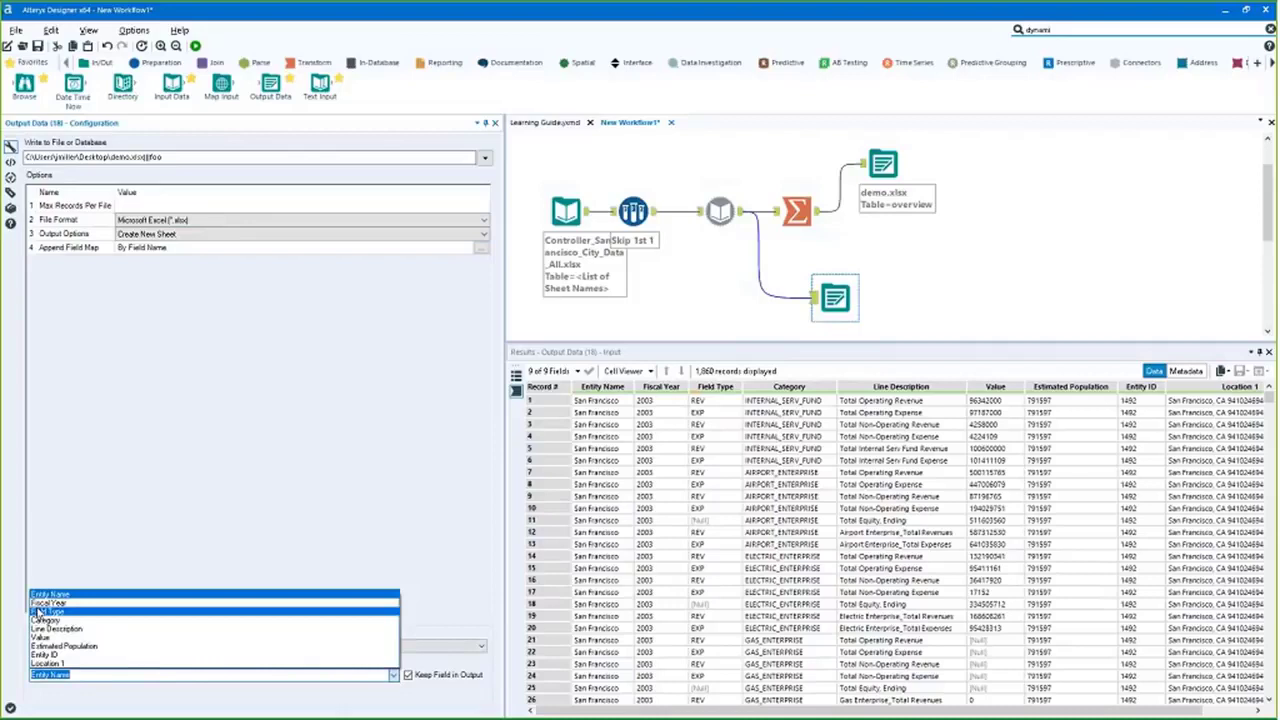
{"action": "left_click", "coordinate": [44, 603]}
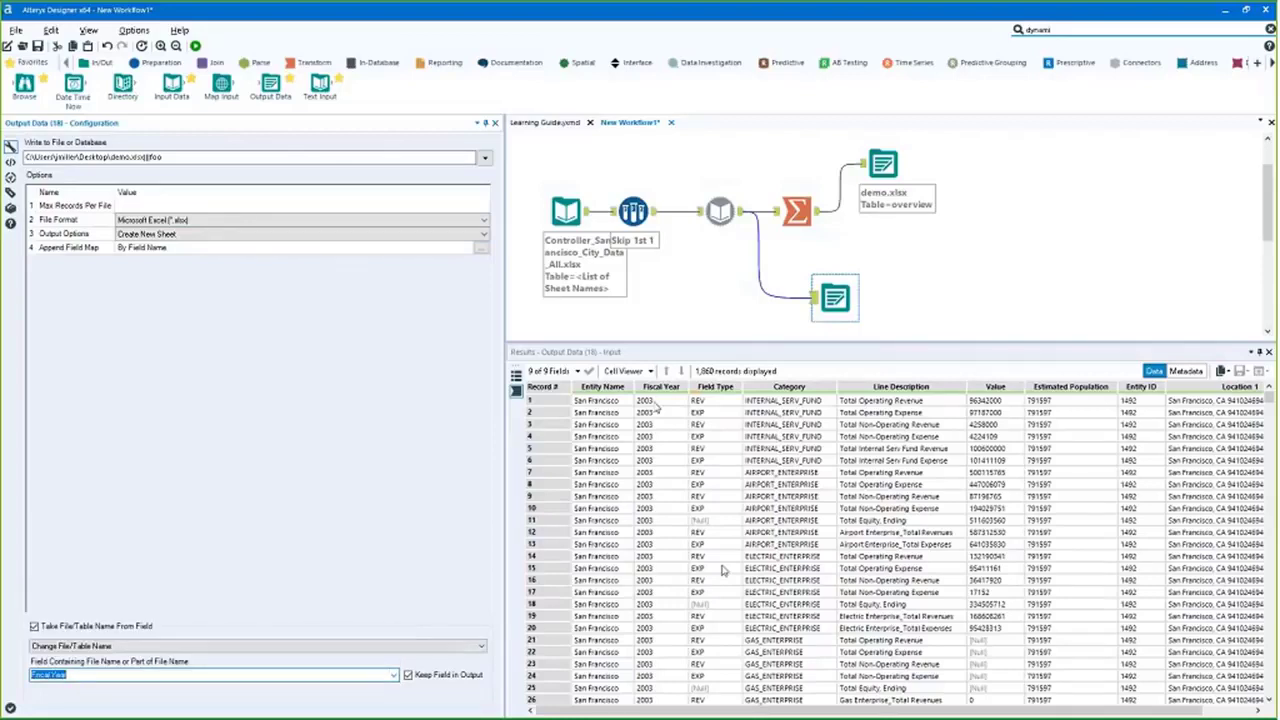
Examine the Fiscal Year values in the second output's input records and the foo sheet name in its file path
{"action": "left_click_drag", "start_coordinate": [652, 401], "coordinate": [660, 591]}
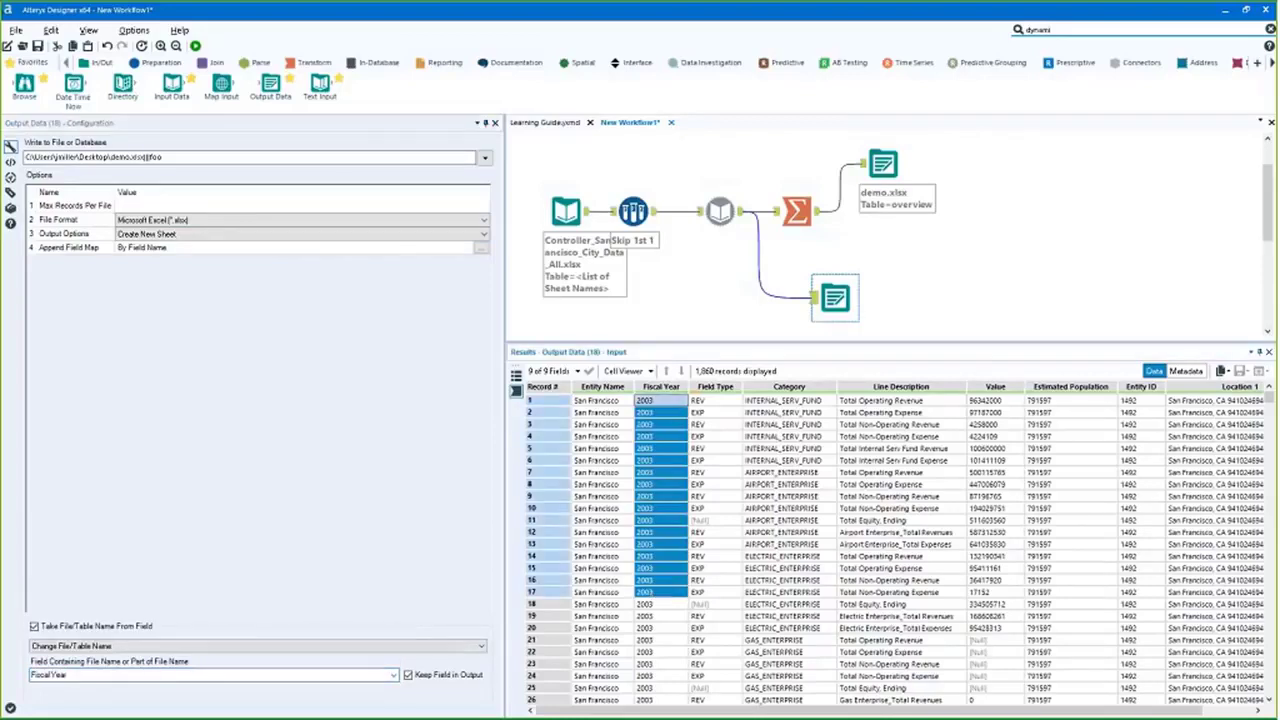
{"action": "scroll", "coordinate": [645, 610], "scroll_direction": "down", "scroll_amount": 1}
{"action": "scroll", "coordinate": [645, 609], "scroll_direction": "down", "scroll_amount": 15}
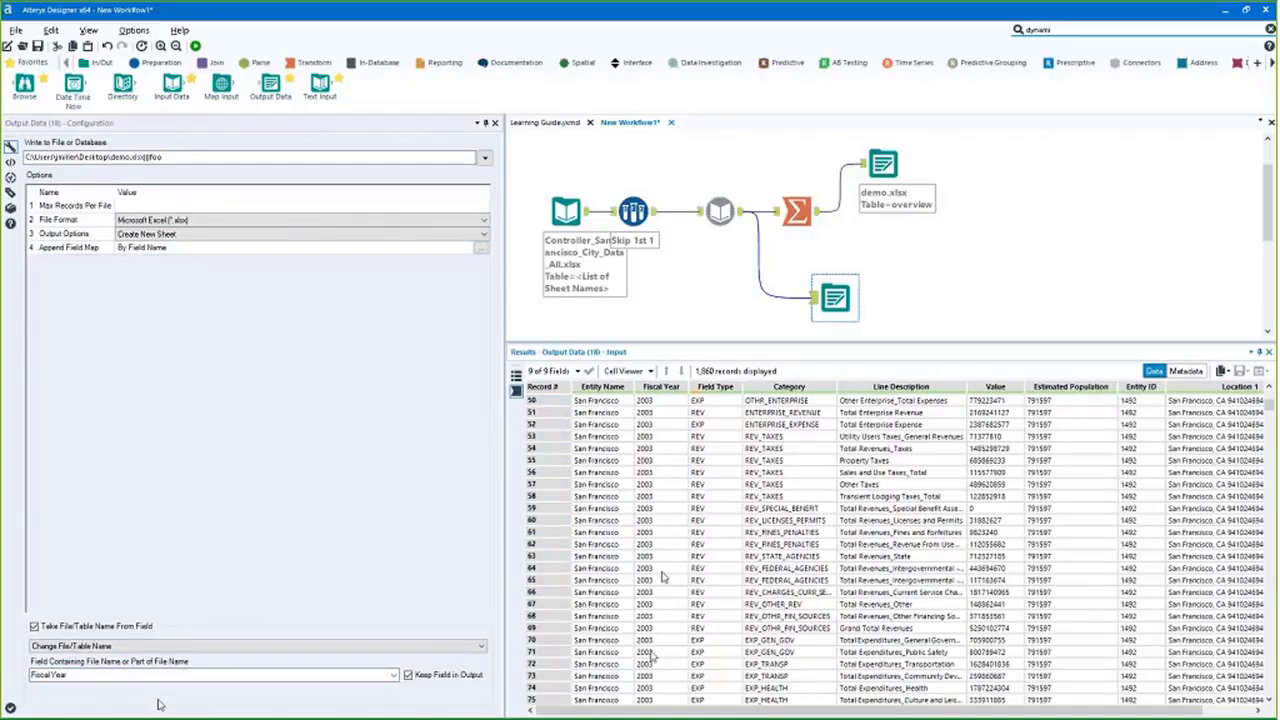
{"action": "left_click", "coordinate": [187, 157]}
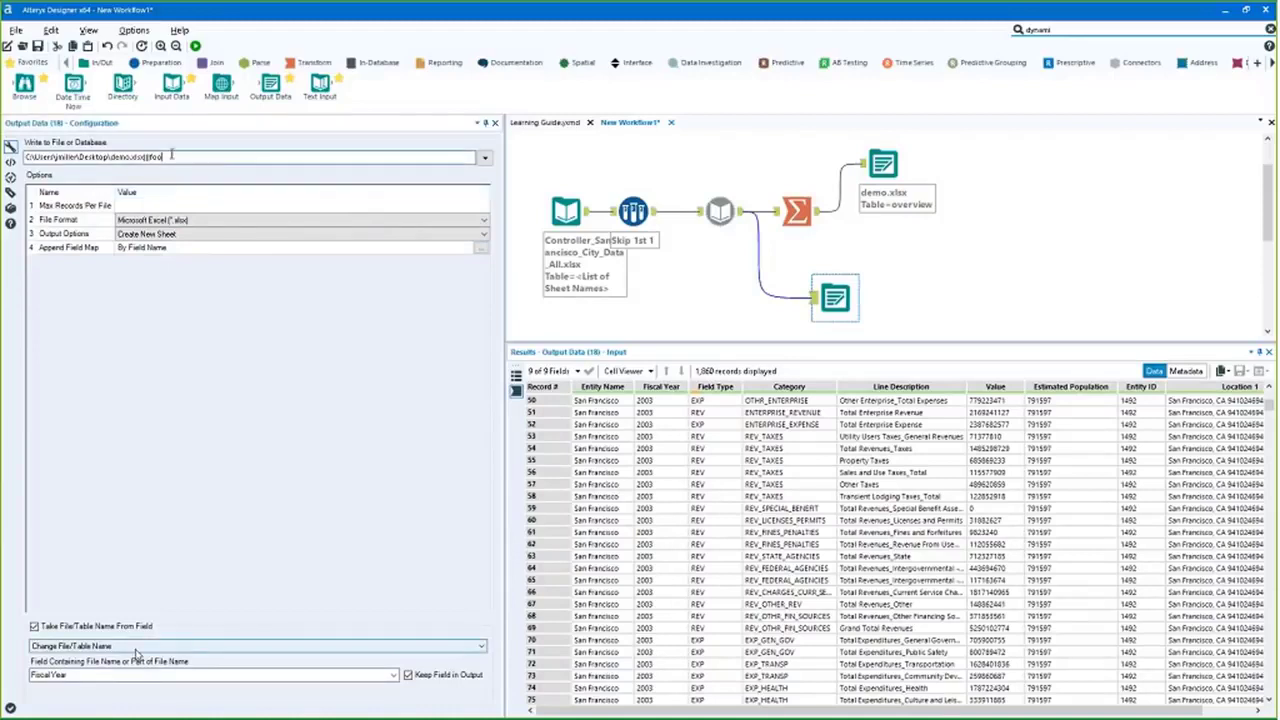
{"action": "double_click", "coordinate": [156, 157]}
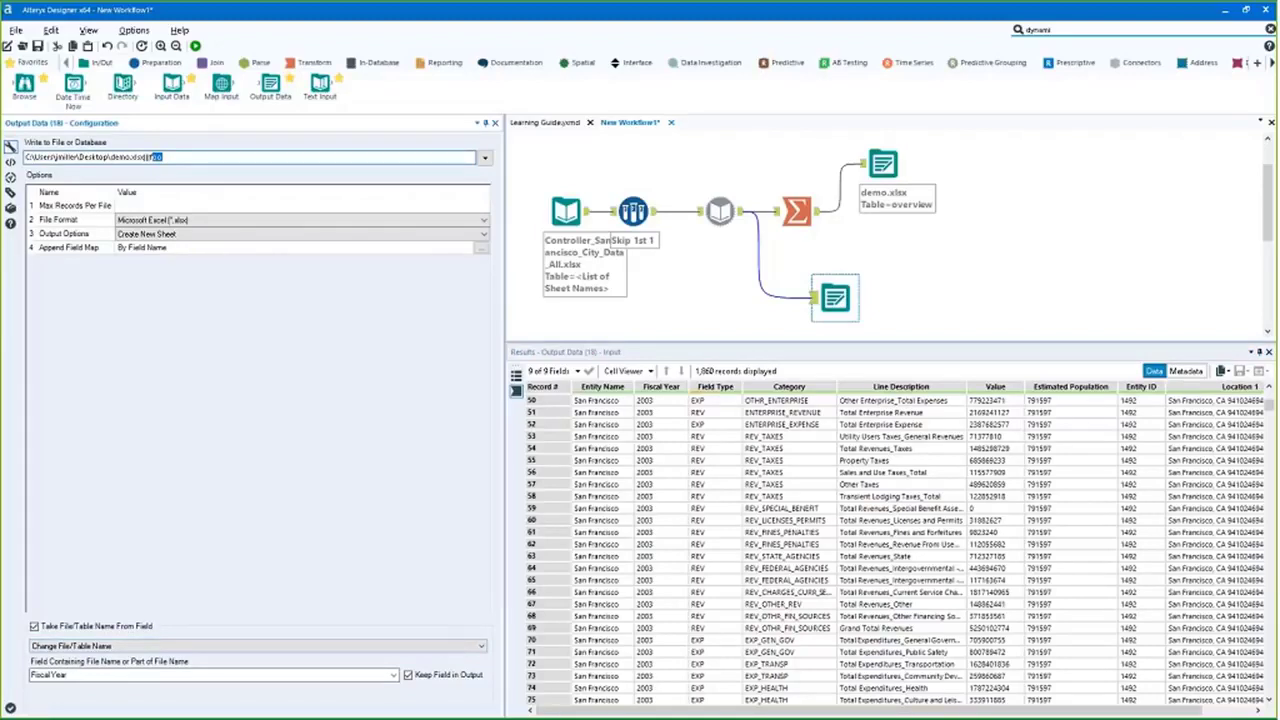
Try Prepend Prefix to File/Table Name for the second output, compare the Fiscal Year values, and switch back to Change File/Table Name
{"action": "left_click", "coordinate": [265, 646]}
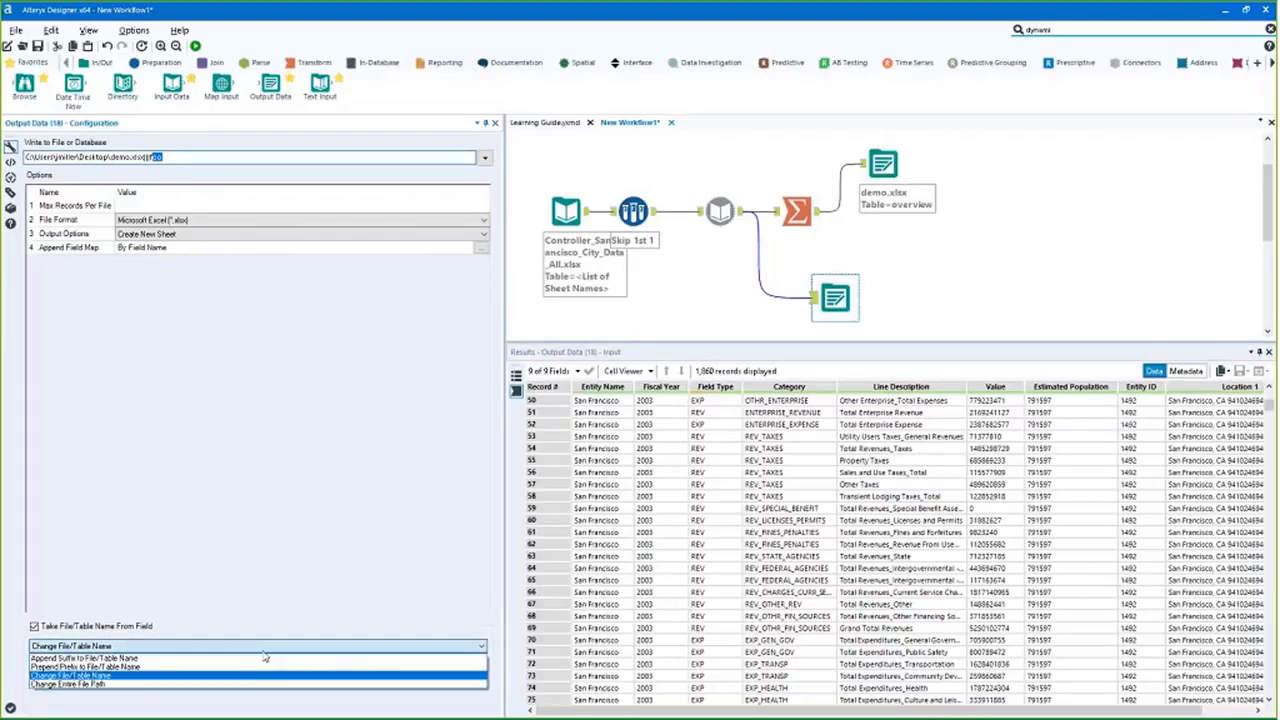
{"action": "left_click", "coordinate": [172, 666]}
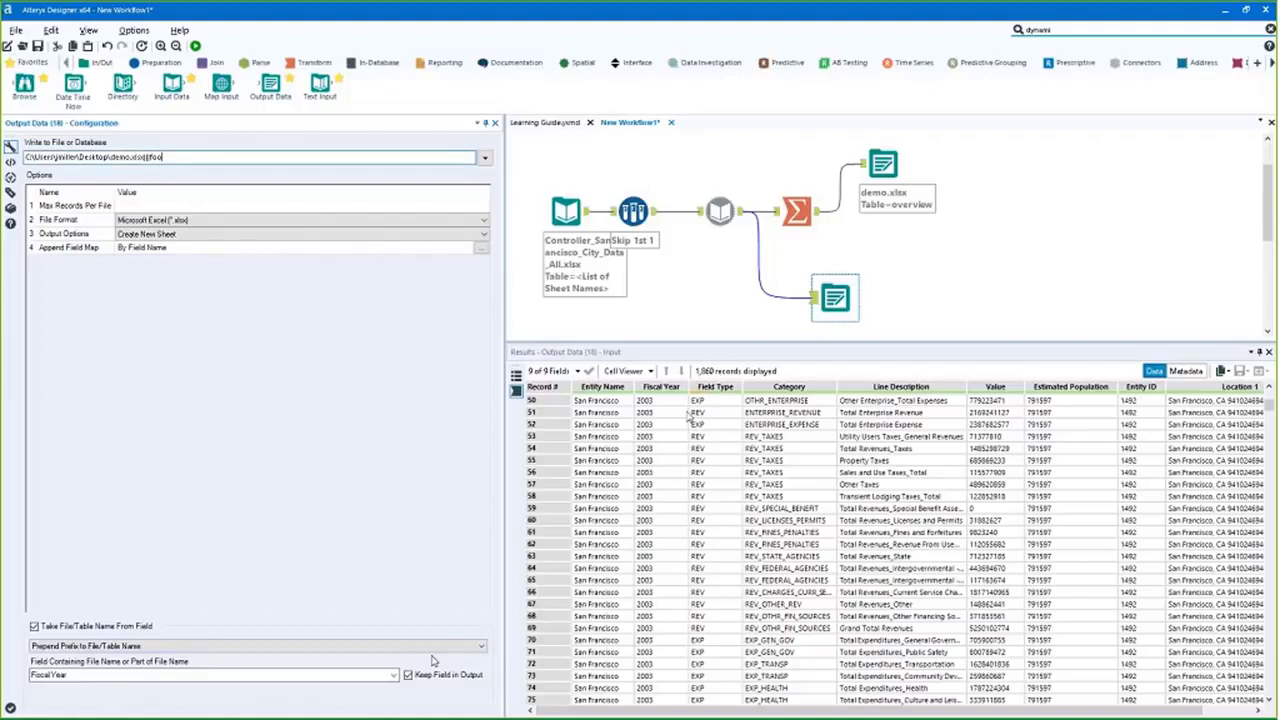
{"action": "left_click_drag", "start_coordinate": [686, 412], "coordinate": [660, 496]}
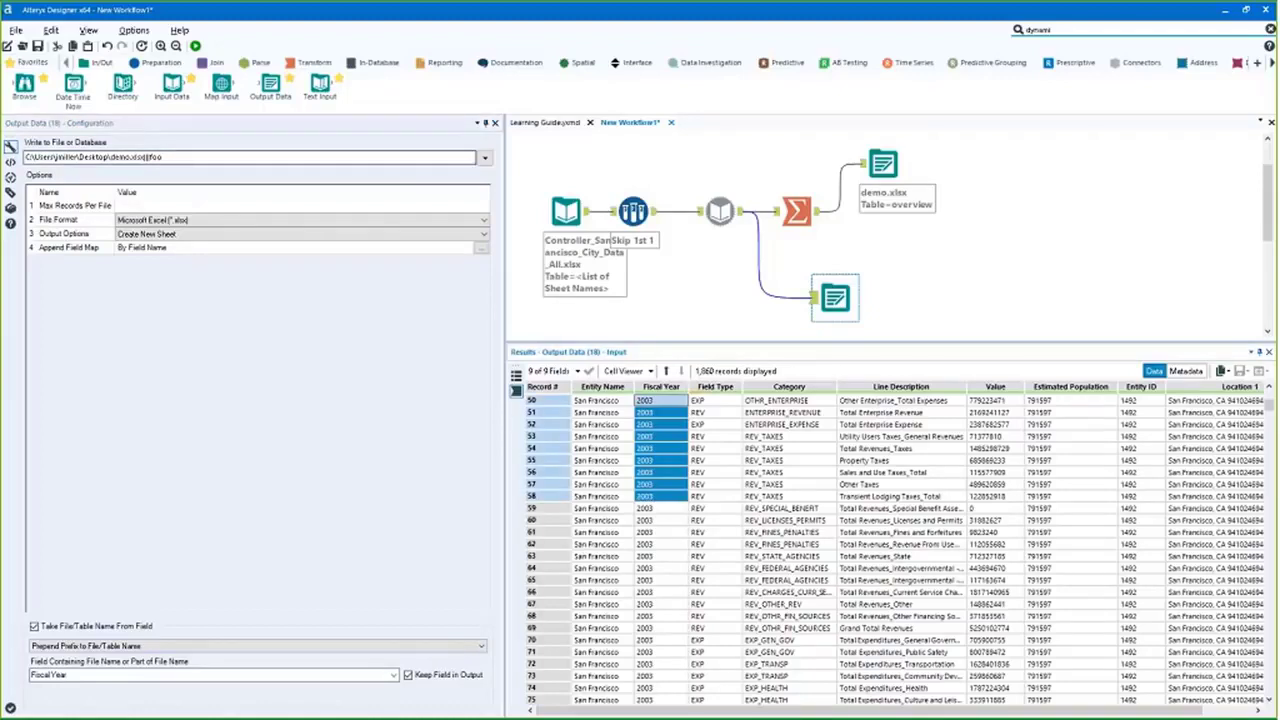
{"action": "left_click", "coordinate": [113, 646]}
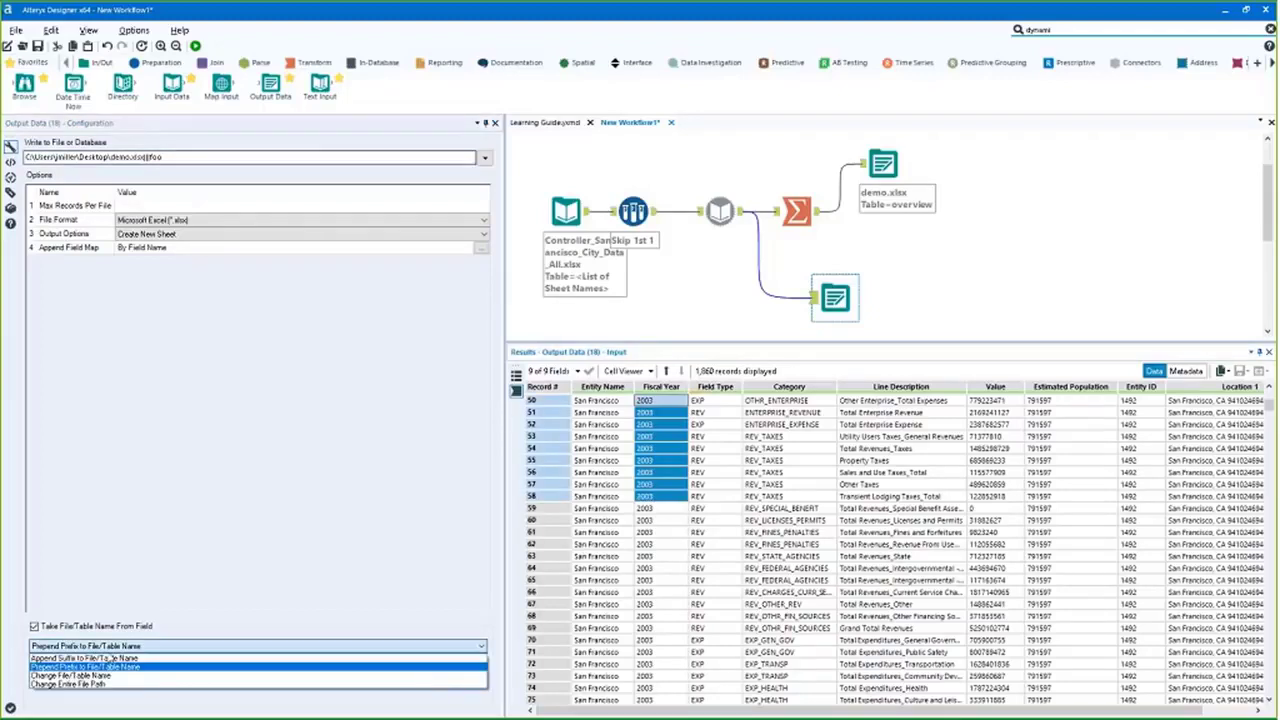
{"action": "left_click", "coordinate": [70, 675]}
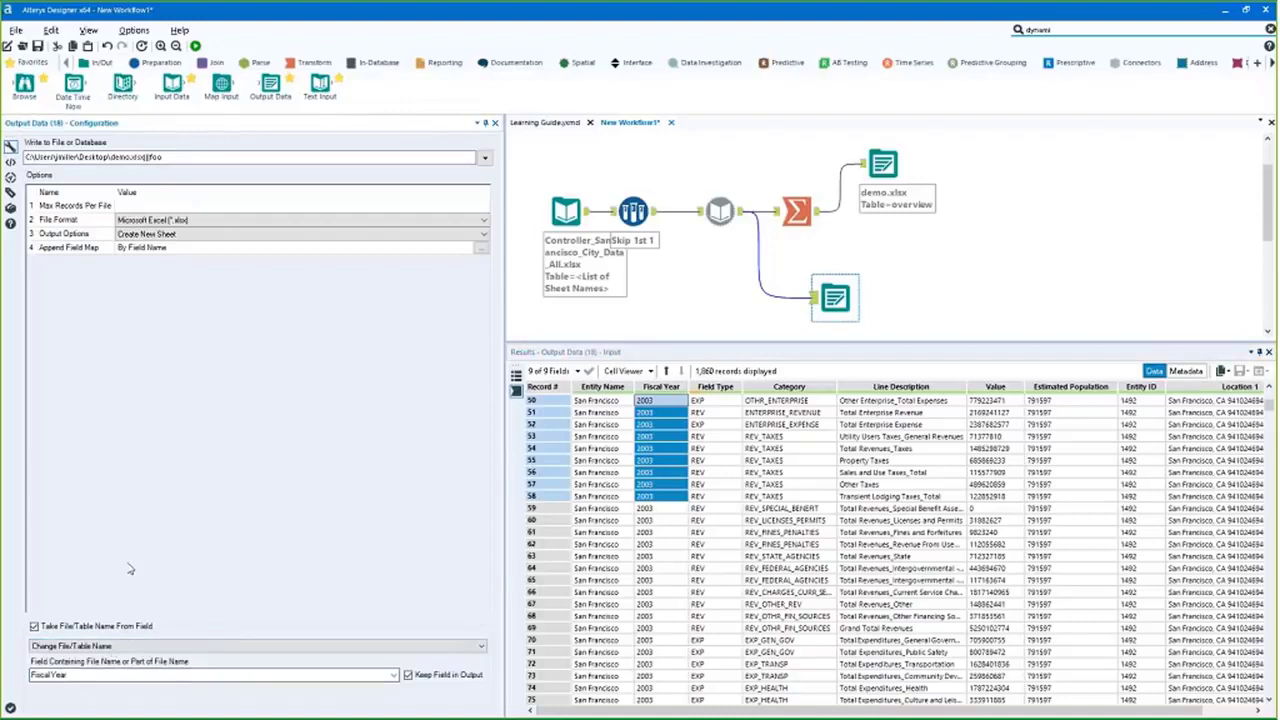
Run the workflow to write the overview and Fiscal Year sheets, and open the resulting demo.xlsx in Excel
{"action": "left_click", "coordinate": [726, 120]}
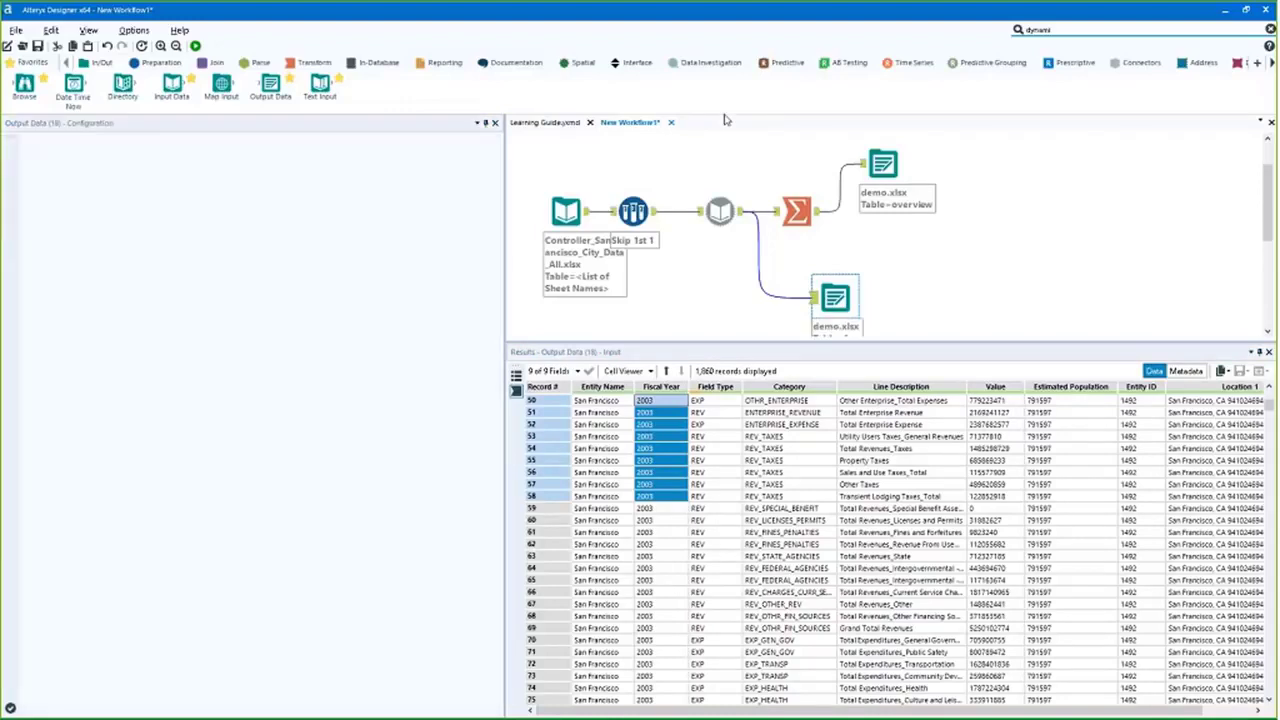
{"action": "key", "text": "ctrl+r"}
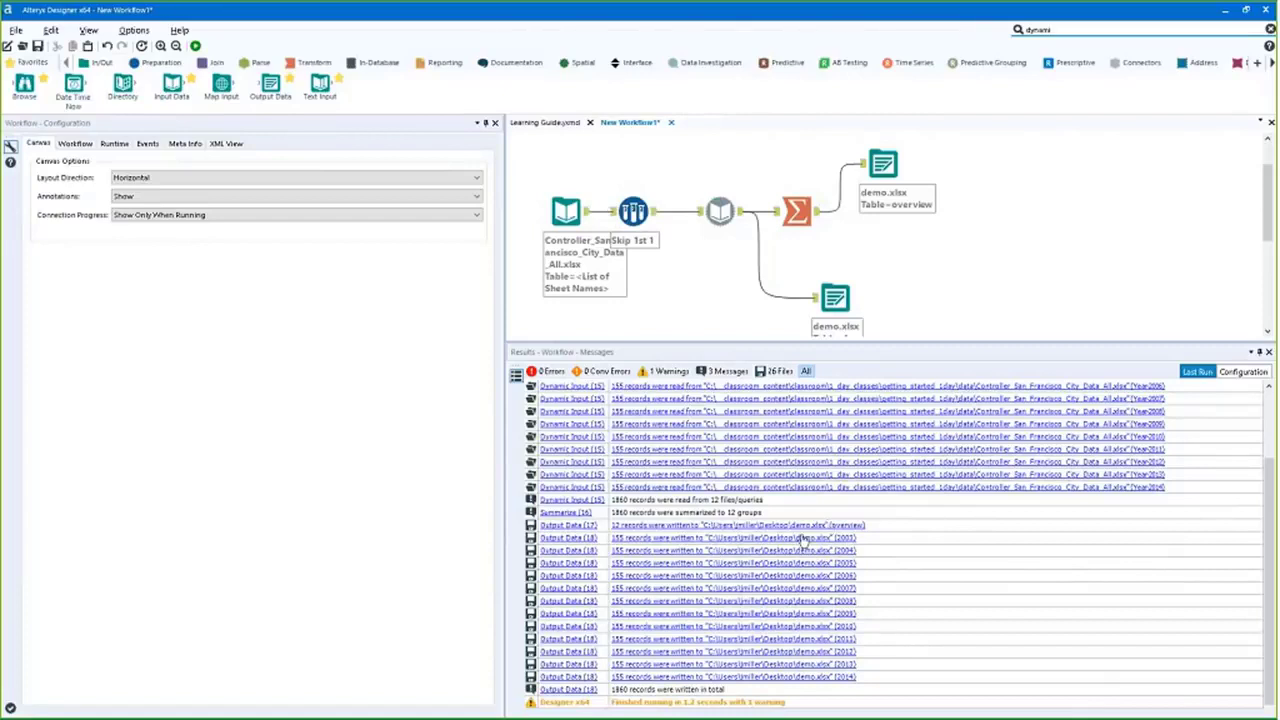
{"action": "left_click", "coordinate": [745, 540]}
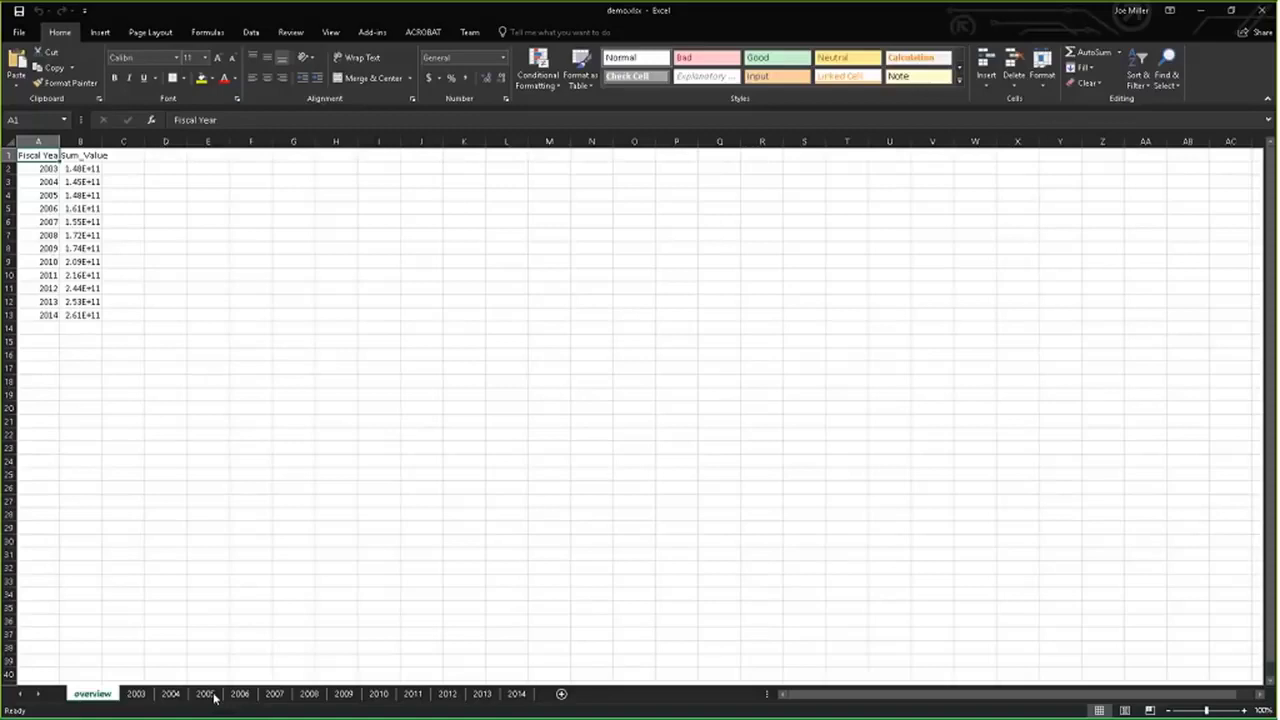
Examine the Fiscal Year and Field Type records on the 2003 and 2004 sheets of demo.xlsx
{"action": "left_click", "coordinate": [136, 694]}
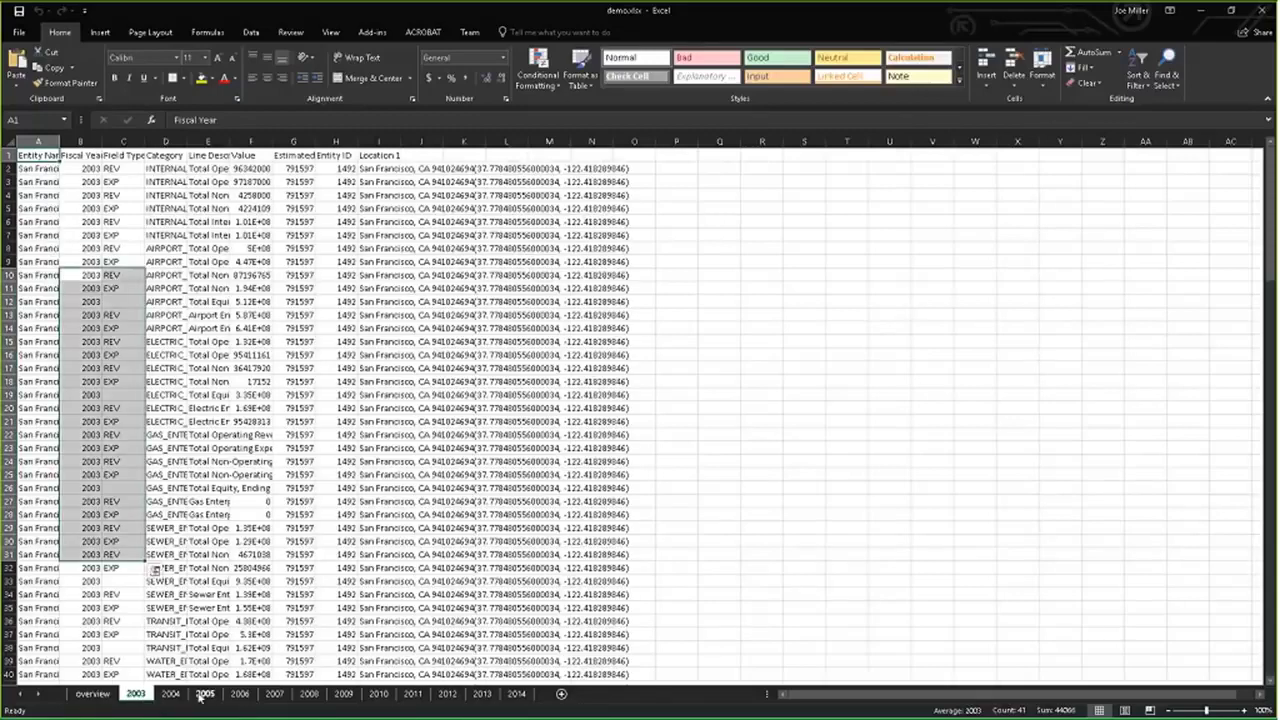
{"action": "left_click", "coordinate": [171, 694]}
{"action": "left_click", "coordinate": [92, 277]}
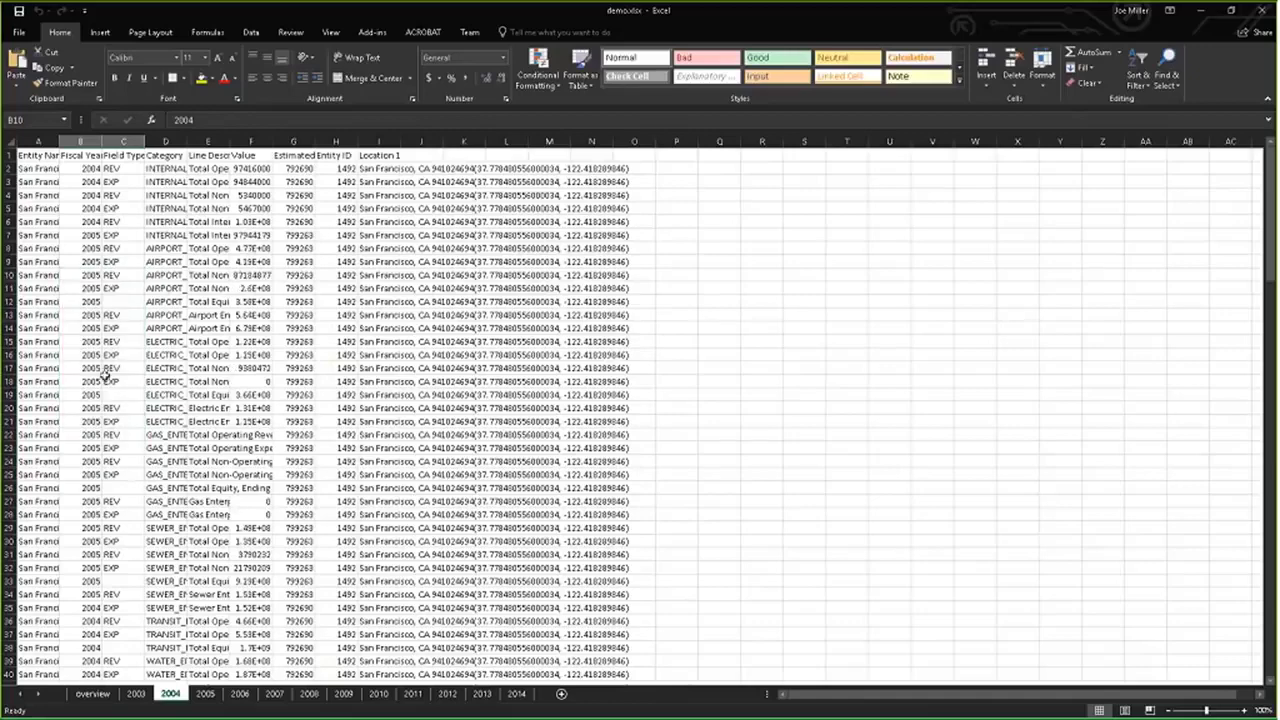
{"action": "left_click_drag", "start_coordinate": [104, 375], "coordinate": [125, 594]}
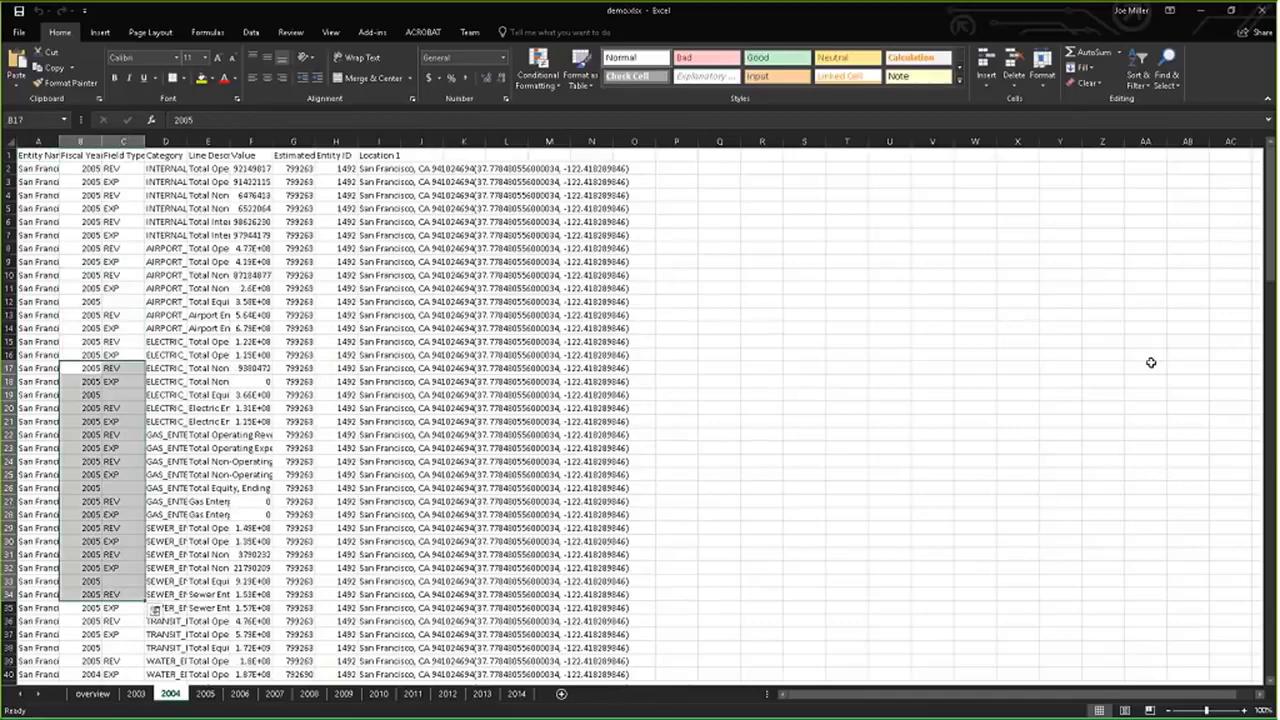
{"action": "key", "text": "alt+Tab"}
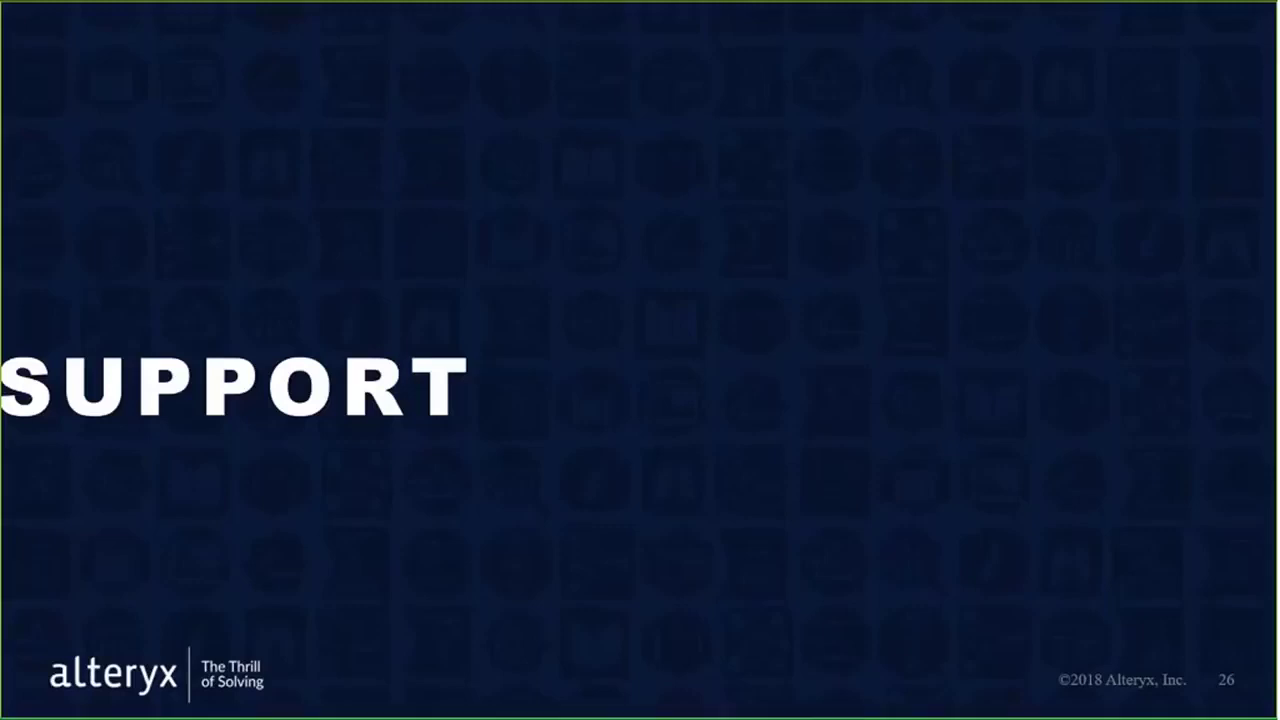
{"action": "key", "text": "Right"}
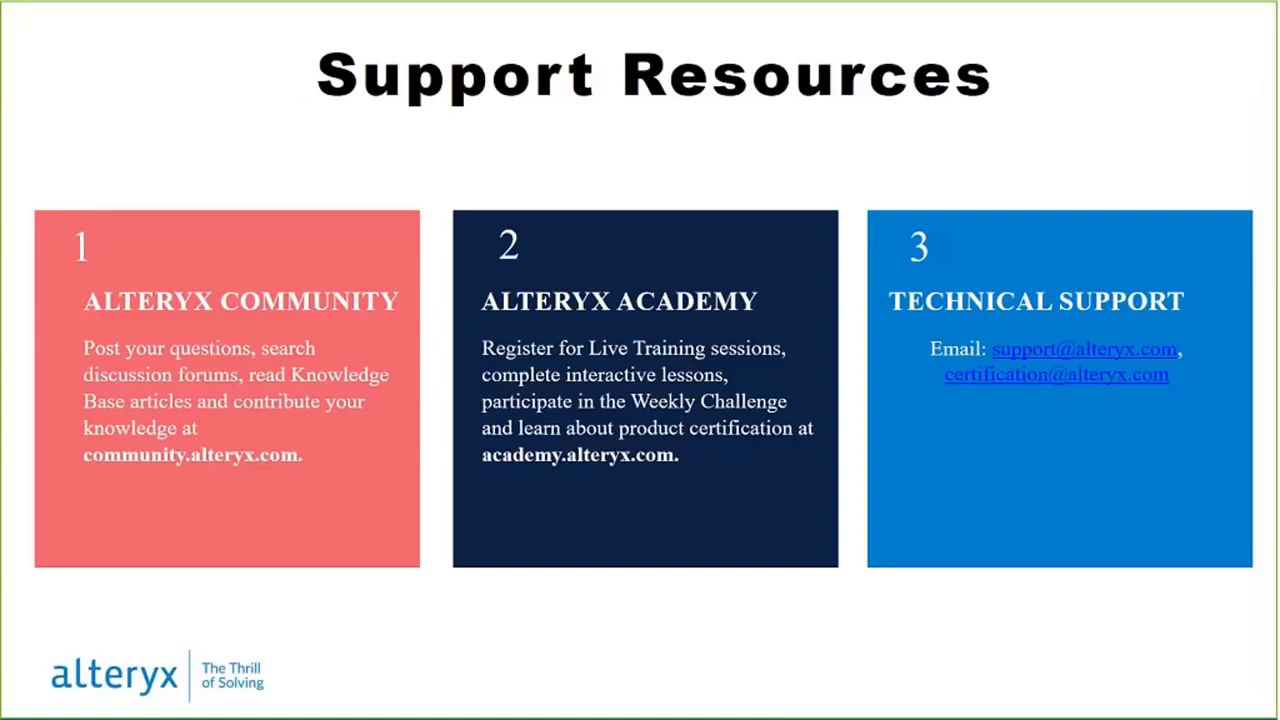
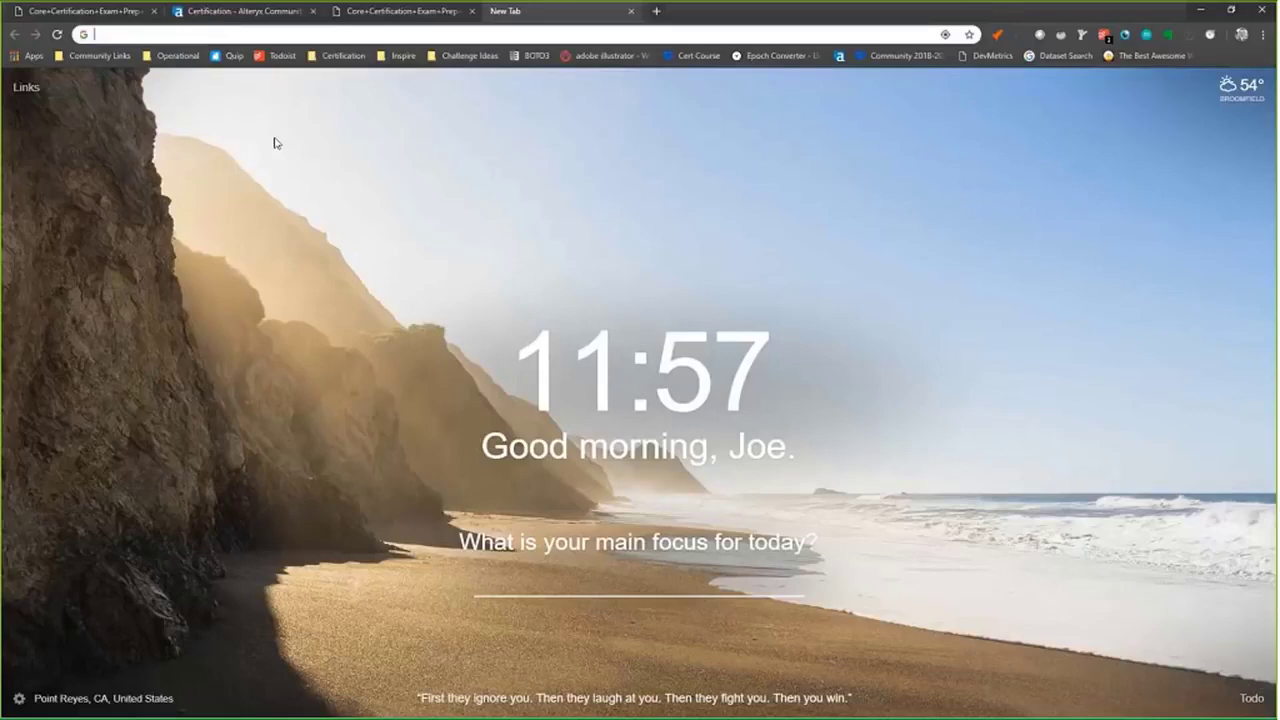
Switch to the Alteryx Community page in the browser and open the Academy's Live Training Index & Welcome post
{"action": "left_click", "coordinate": [245, 12]}
{"action": "mouse_move", "coordinate": [46, 345]}
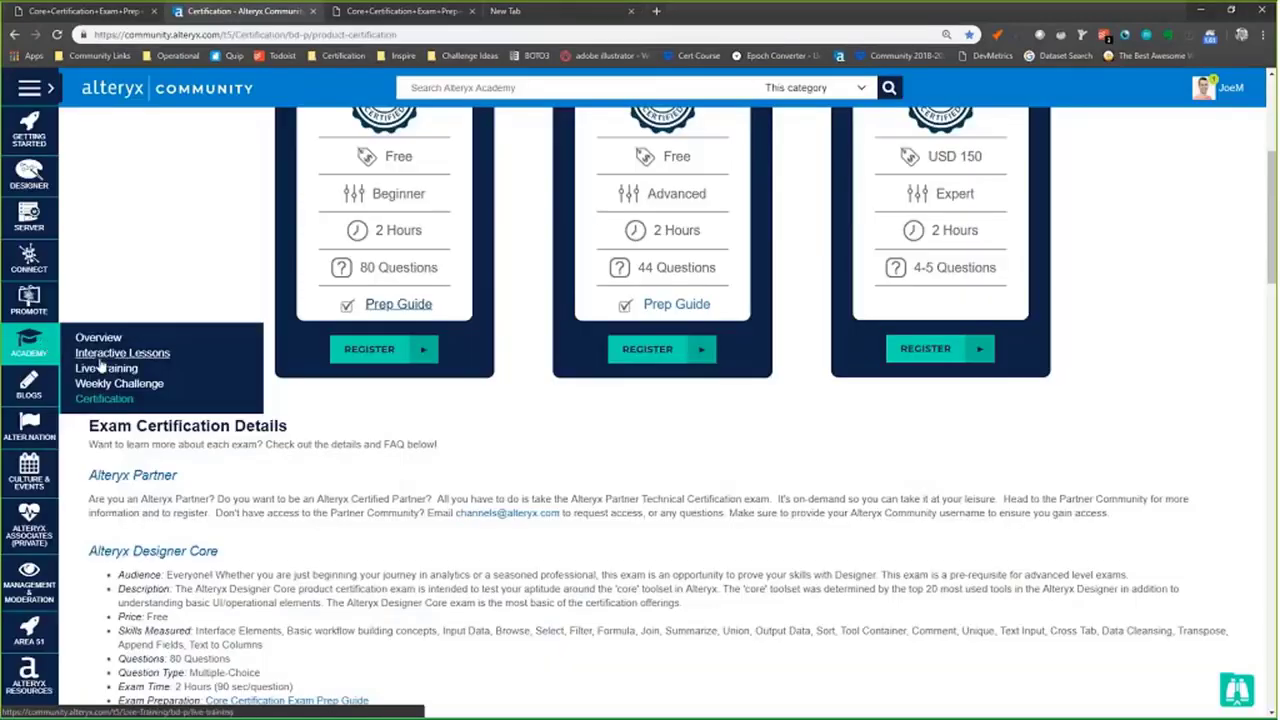
{"action": "left_click", "coordinate": [101, 367]}
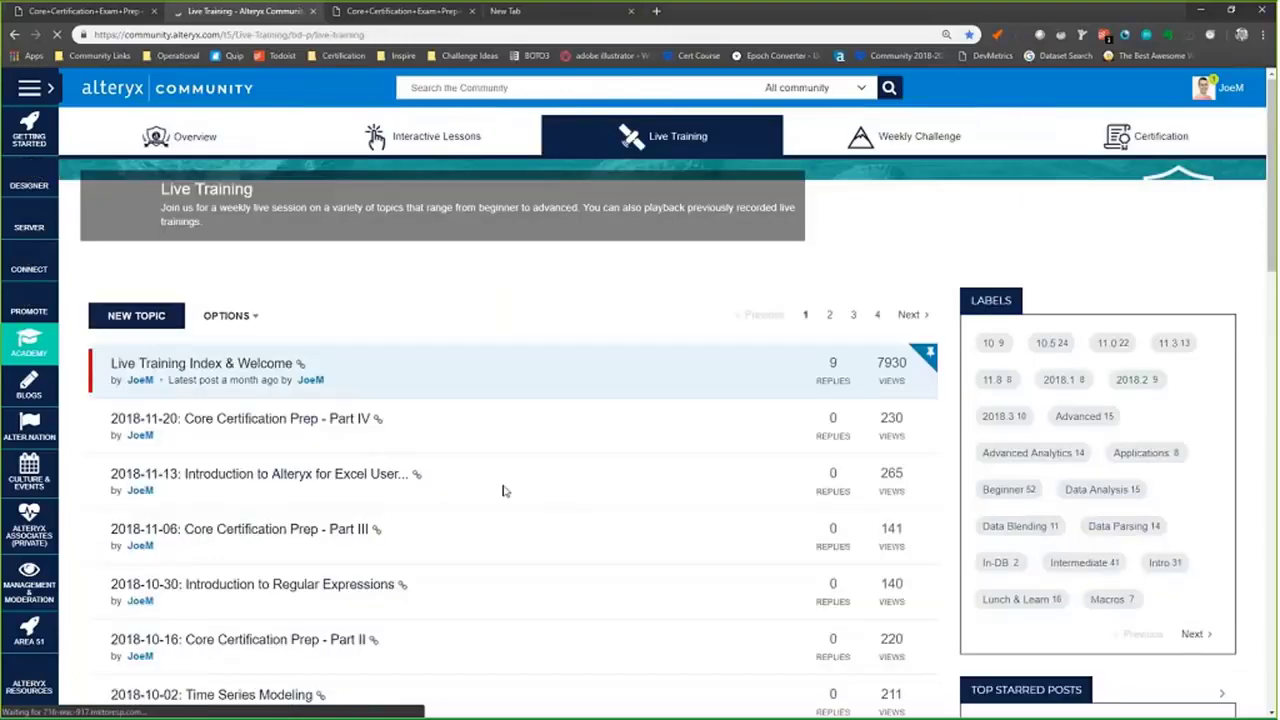
{"action": "scroll", "coordinate": [233, 425], "scroll_direction": "down", "scroll_amount": 3}
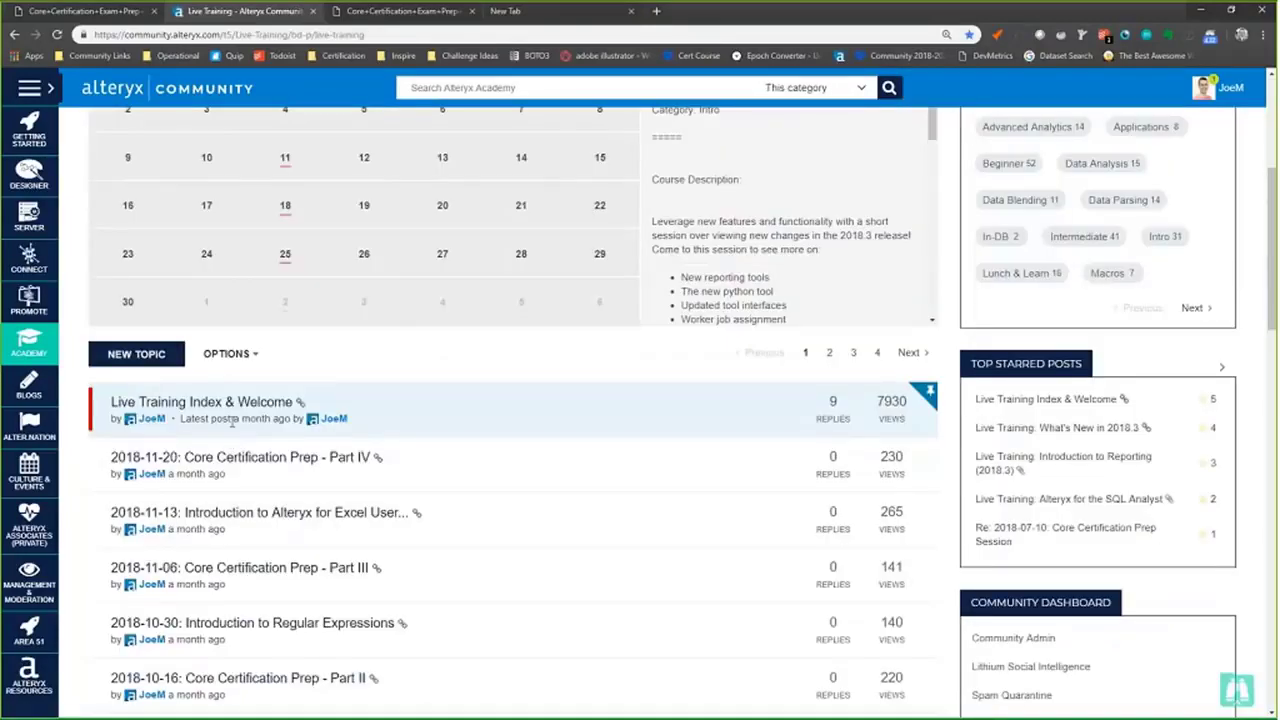
{"action": "left_click", "coordinate": [239, 413]}
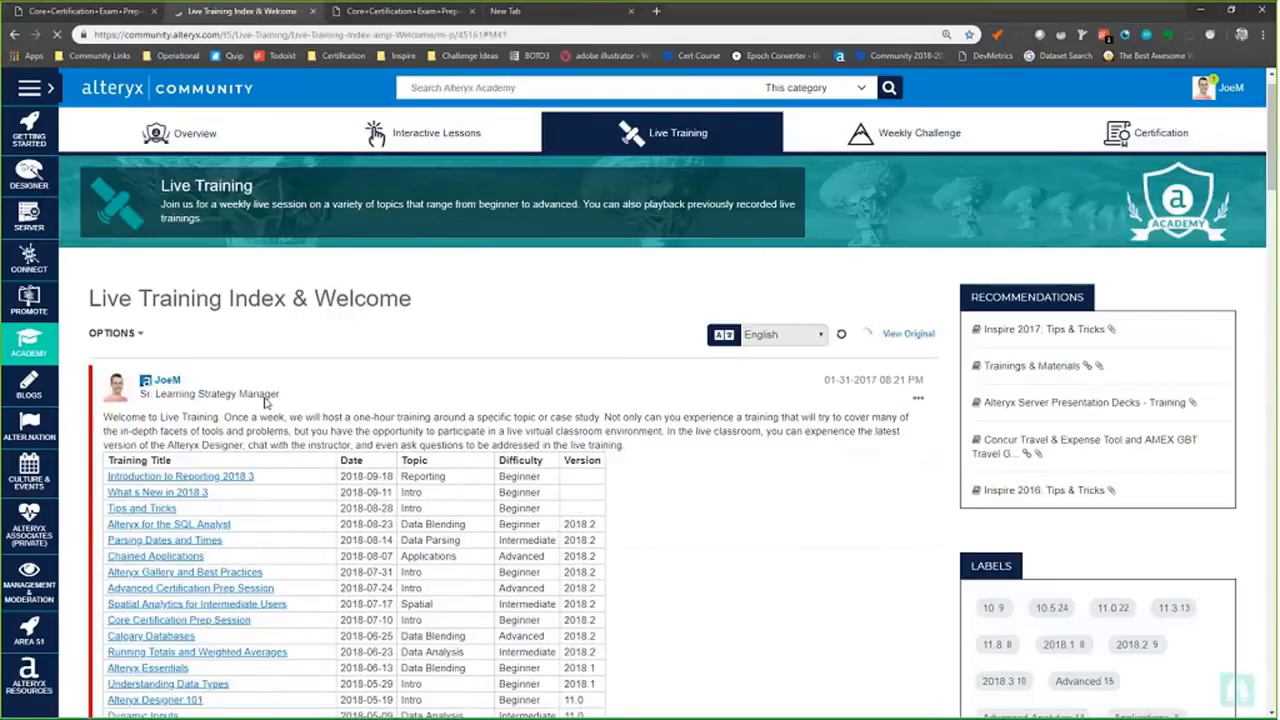
Examine the list of live training sessions, including their topics, difficulty levels and versions
{"action": "scroll", "coordinate": [265, 400], "scroll_direction": "down", "scroll_amount": 3}
{"action": "scroll", "coordinate": [243, 455], "scroll_direction": "down", "scroll_amount": 3}
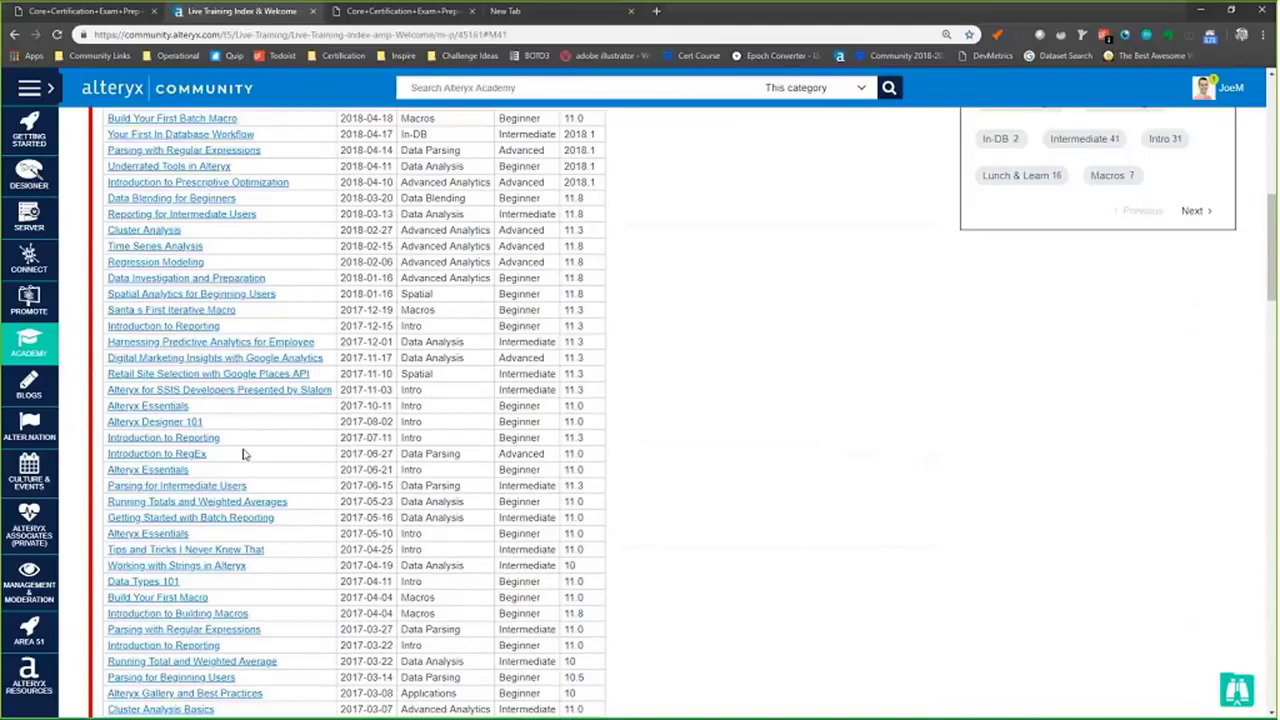
{"action": "scroll", "coordinate": [243, 455], "scroll_direction": "down", "scroll_amount": 2}
{"action": "scroll", "coordinate": [240, 545], "scroll_direction": "down", "scroll_amount": 2}
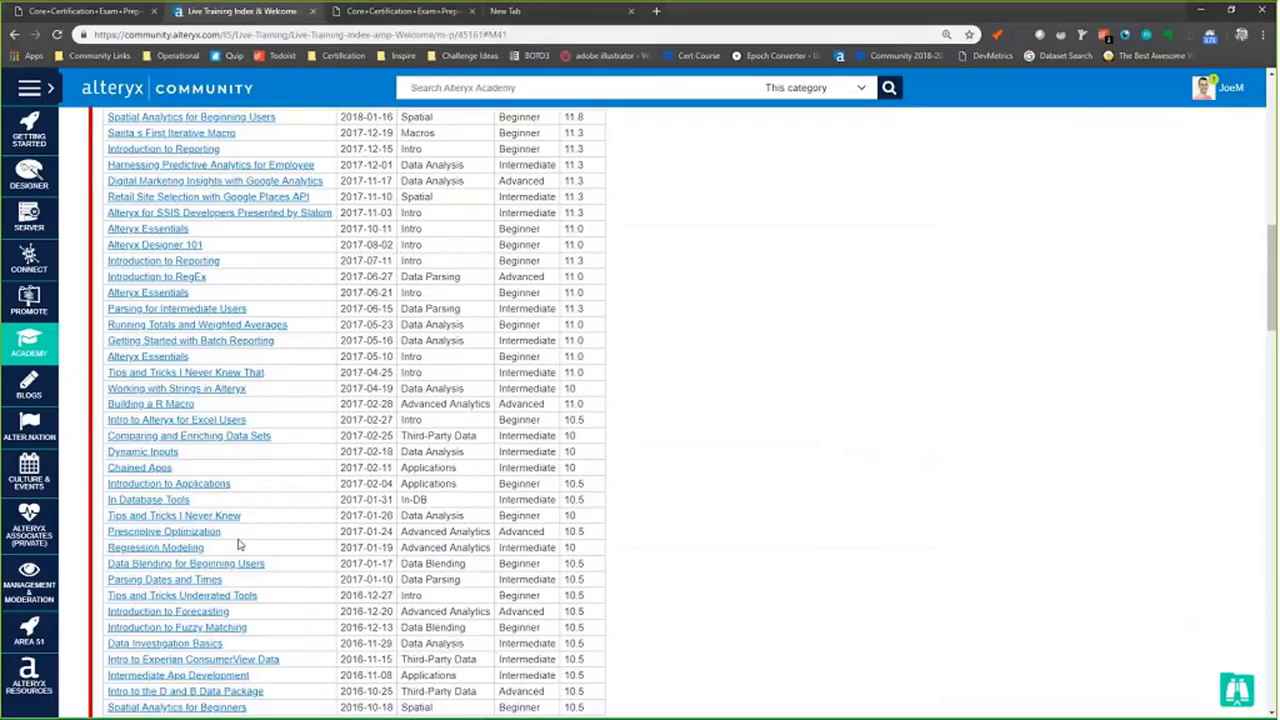
{"action": "scroll", "coordinate": [246, 540], "scroll_direction": "down", "scroll_amount": 4}
{"action": "scroll", "coordinate": [246, 530], "scroll_direction": "up", "scroll_amount": 4}
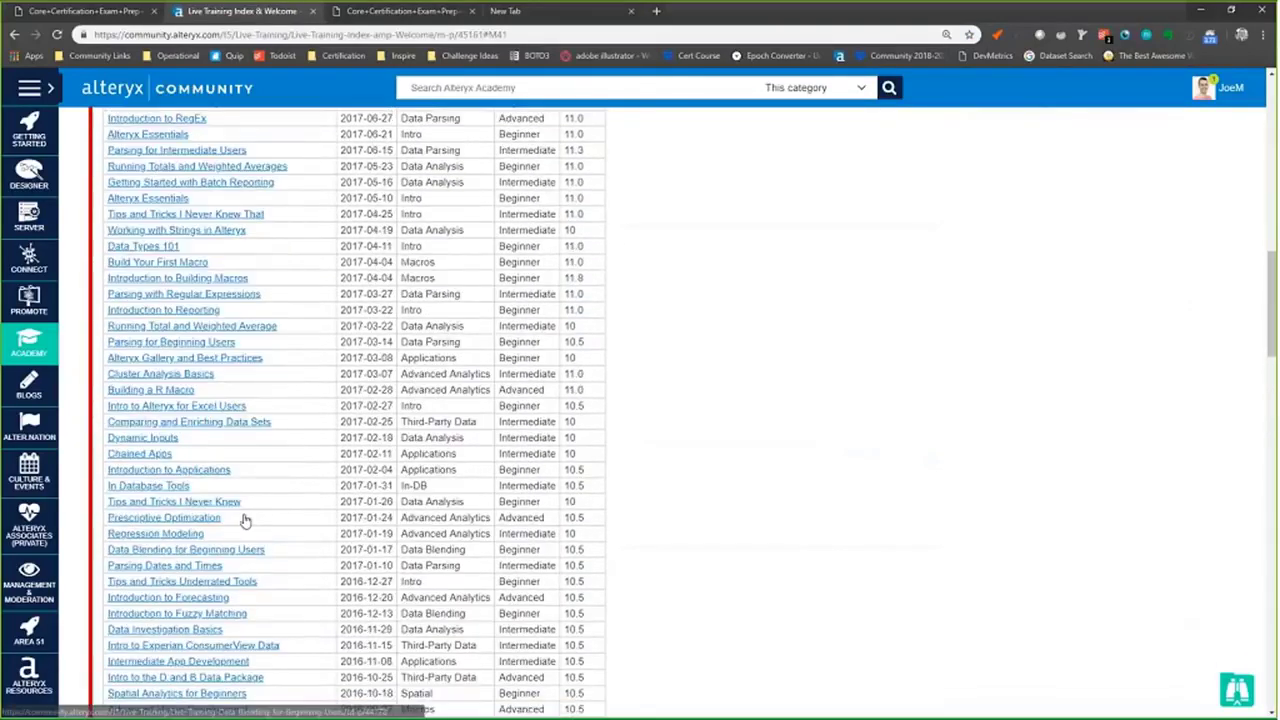
{"action": "scroll", "coordinate": [245, 520], "scroll_direction": "up", "scroll_amount": 4}
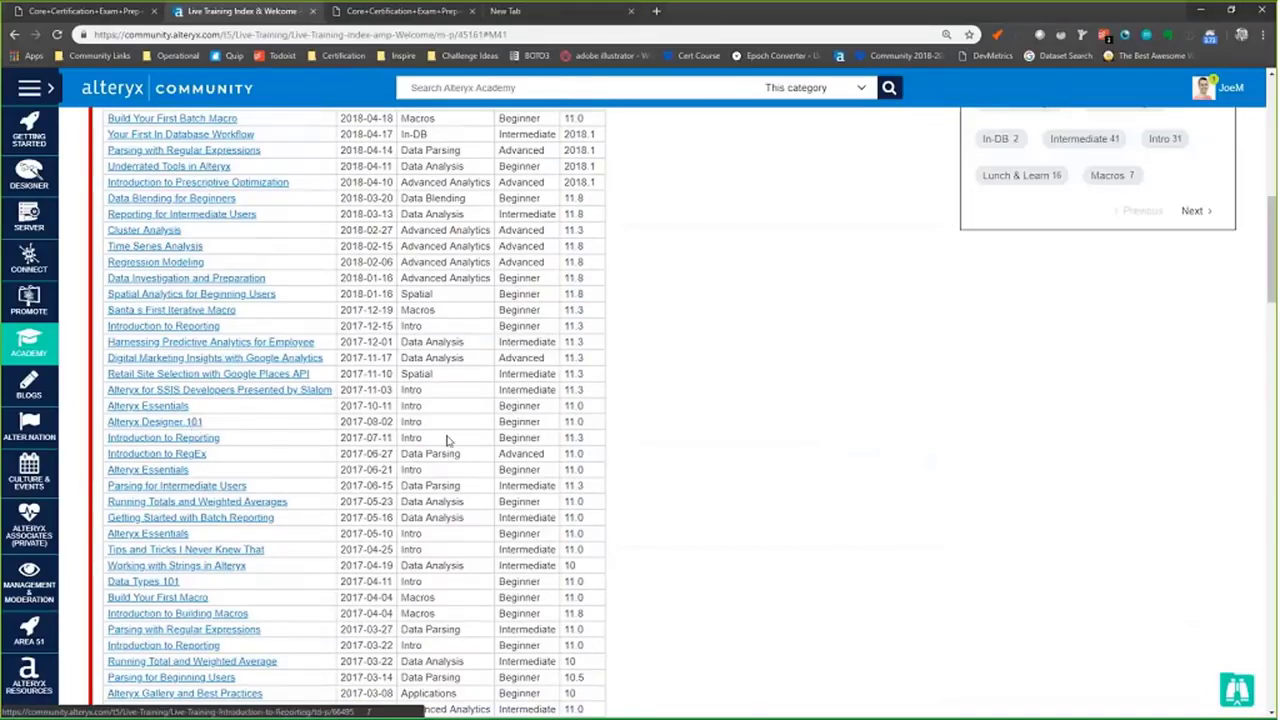
{"action": "left_click_drag", "start_coordinate": [518, 421], "coordinate": [541, 421]}
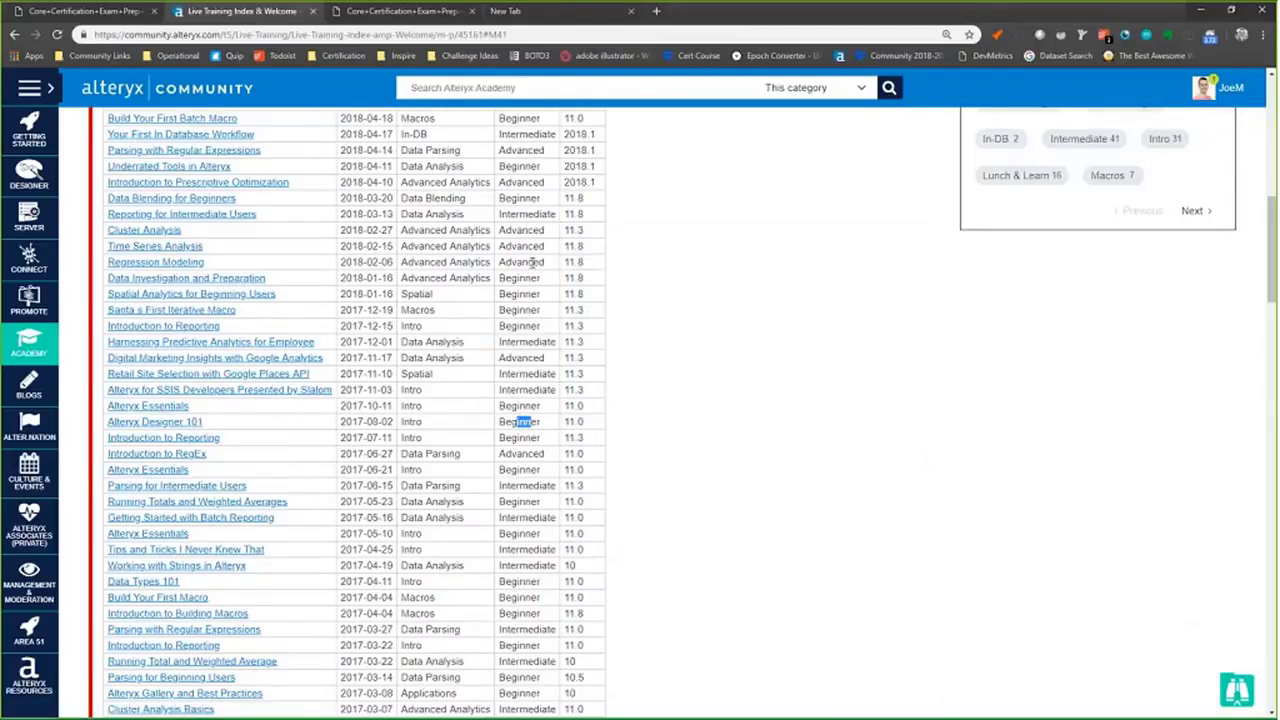
{"action": "scroll", "coordinate": [535, 262], "scroll_direction": "up", "scroll_amount": 2}
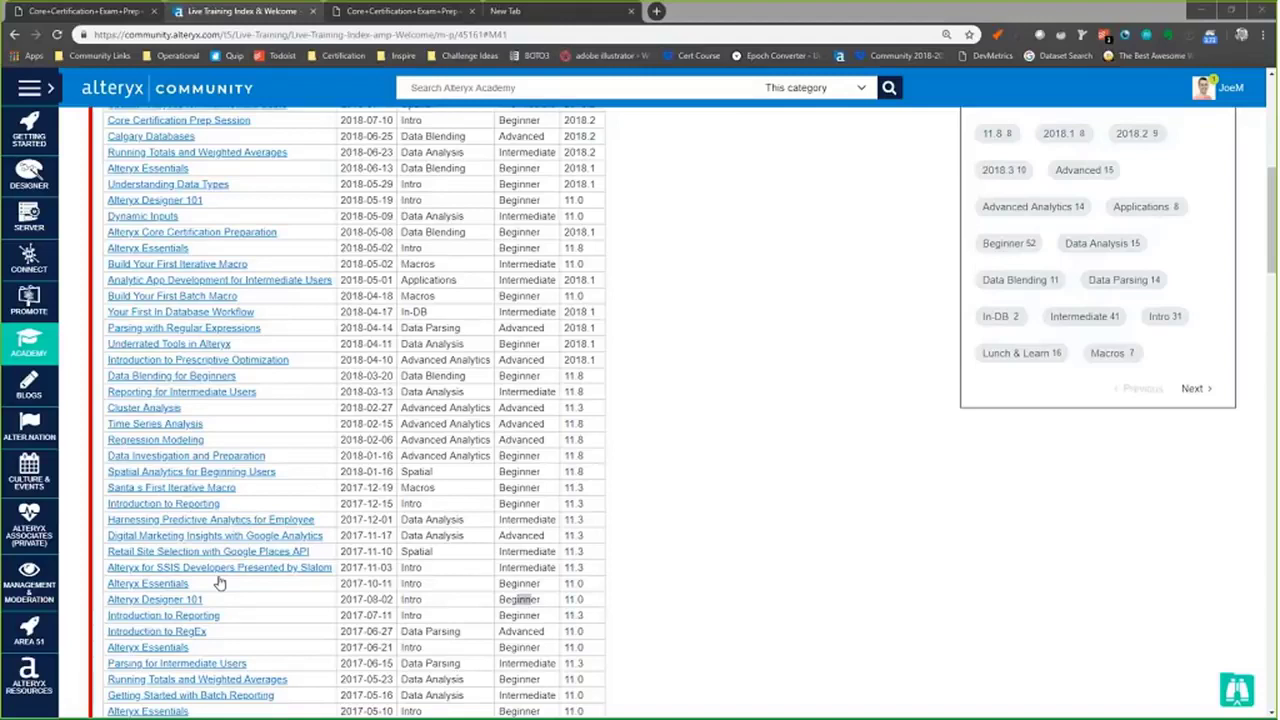
Switch back to Alteryx Designer, create a new workflow and add a Date Time Now tool to its canvas
{"action": "left_click", "coordinate": [1208, 8]}
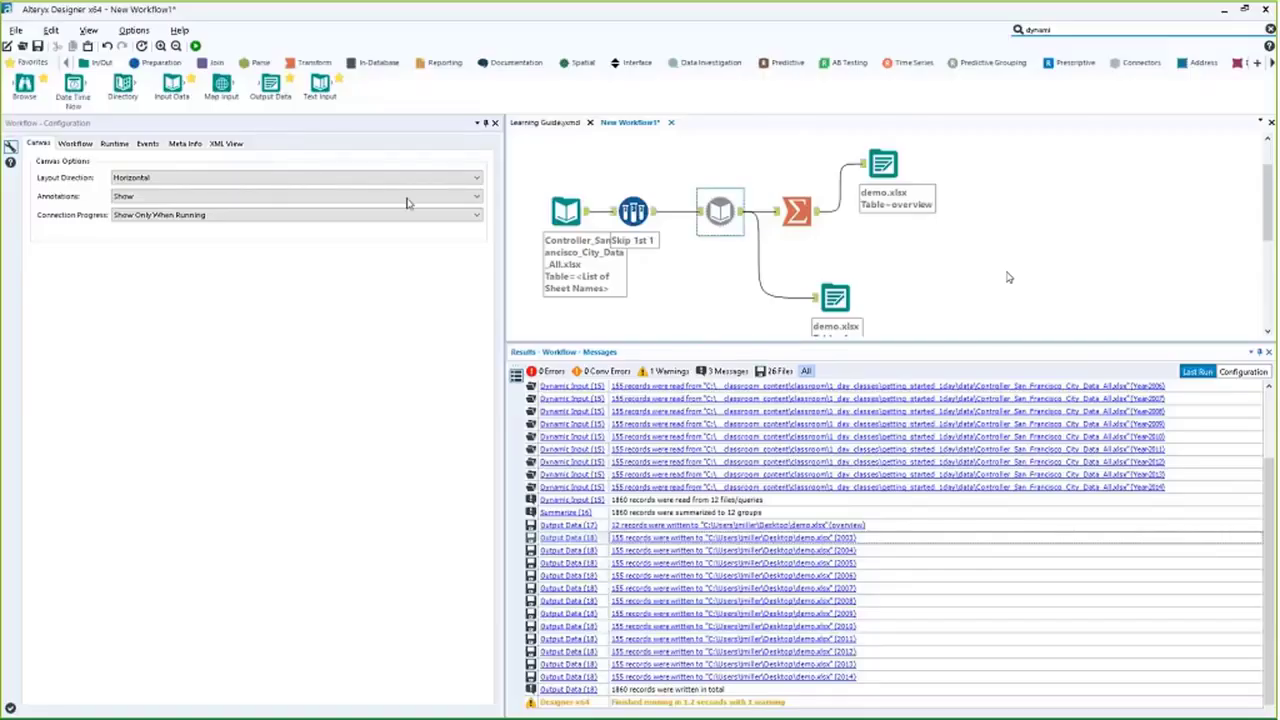
{"action": "left_click", "coordinate": [9, 48]}
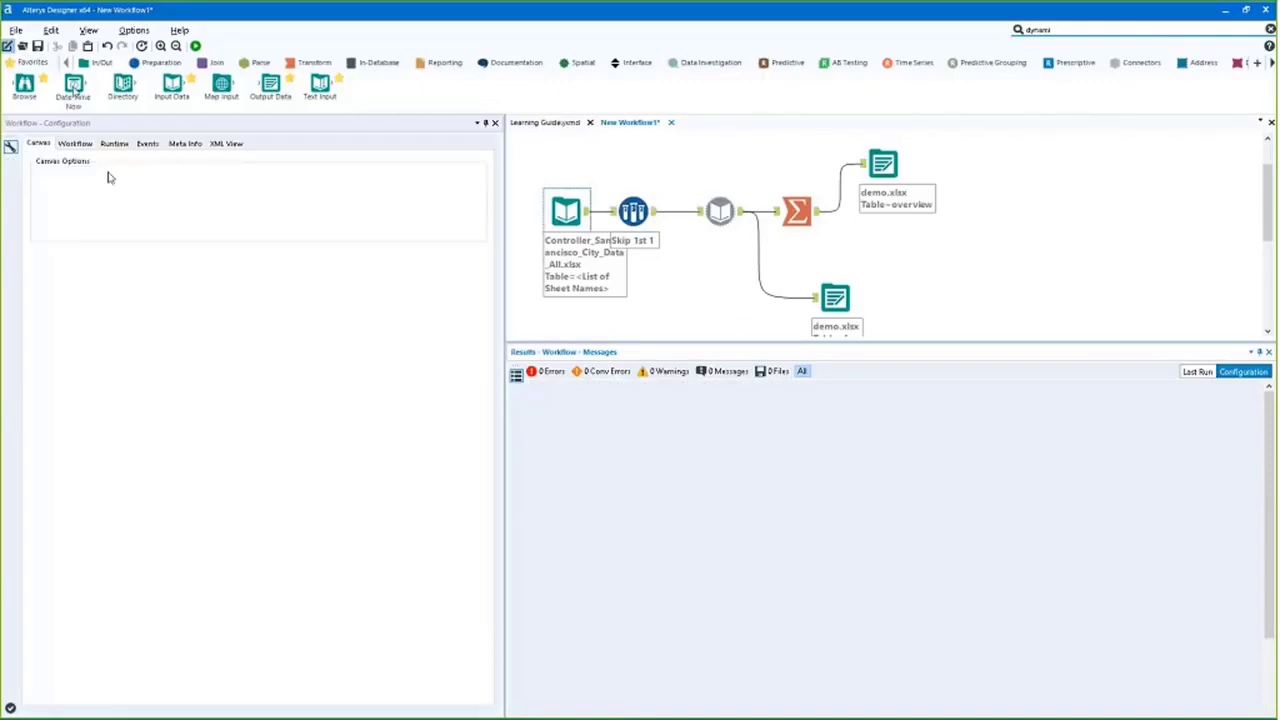
{"action": "left_click_drag", "start_coordinate": [73, 88], "coordinate": [579, 175]}
Set the Date Time Now output format to yyyy-MM-dd, run the workflow and inspect the resulting date
{"action": "left_click", "coordinate": [478, 180]}
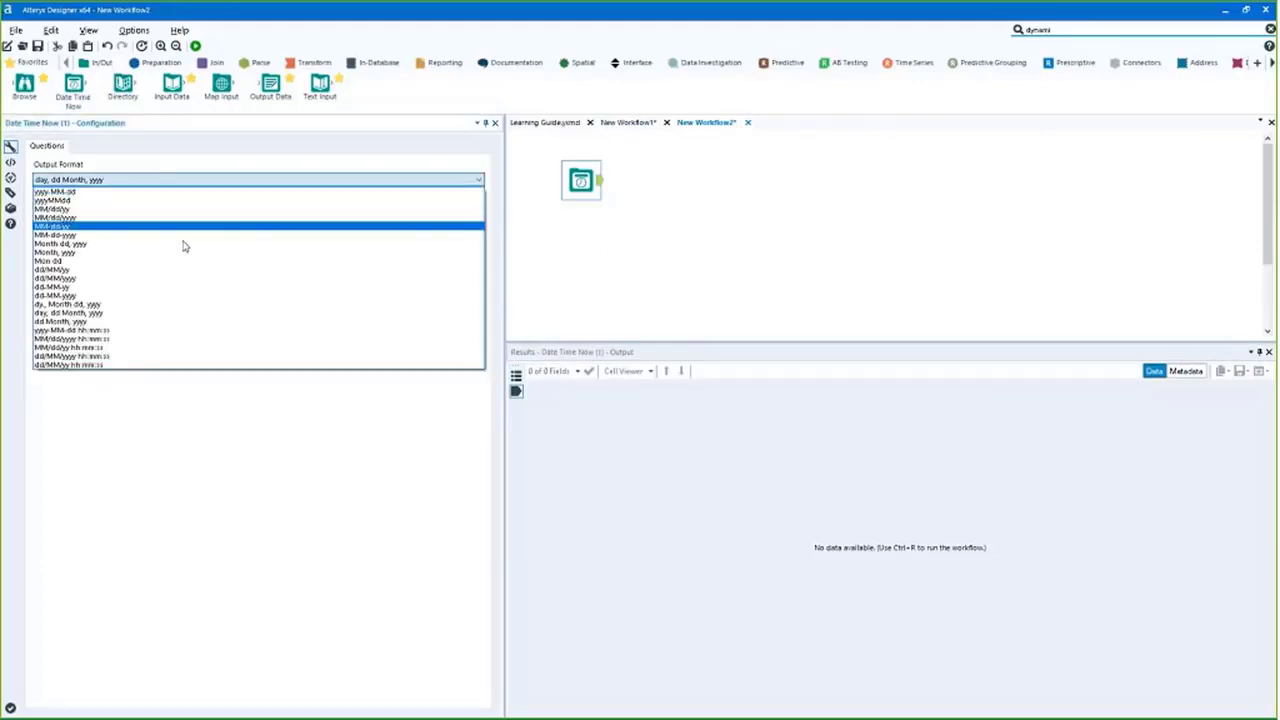
{"action": "left_click", "coordinate": [155, 191]}
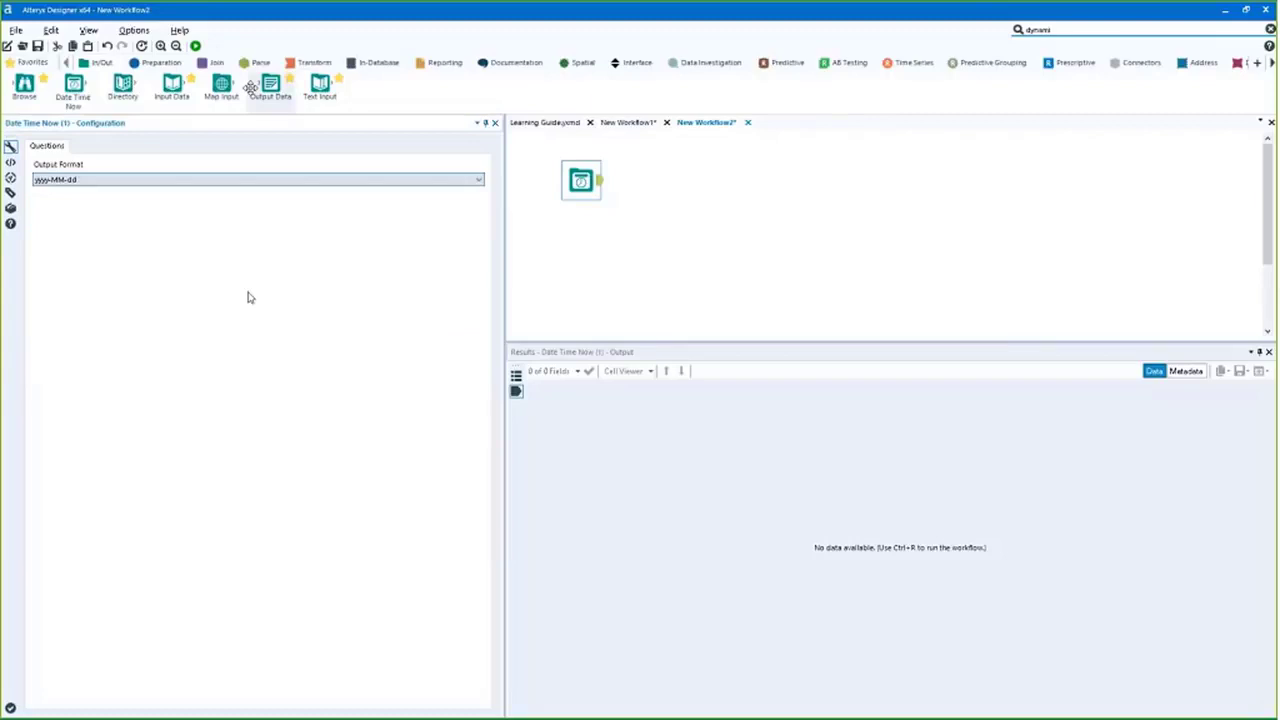
{"action": "key", "text": "ctrl+r"}
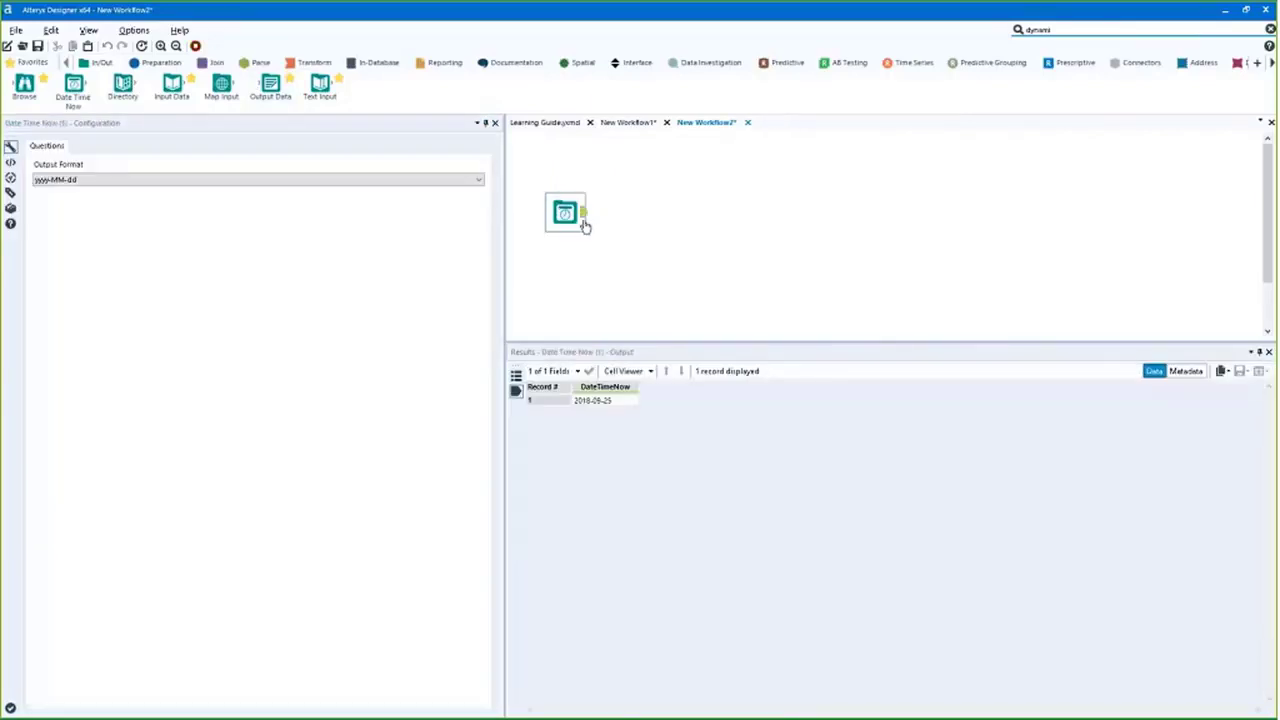
{"action": "left_click", "coordinate": [610, 400]}
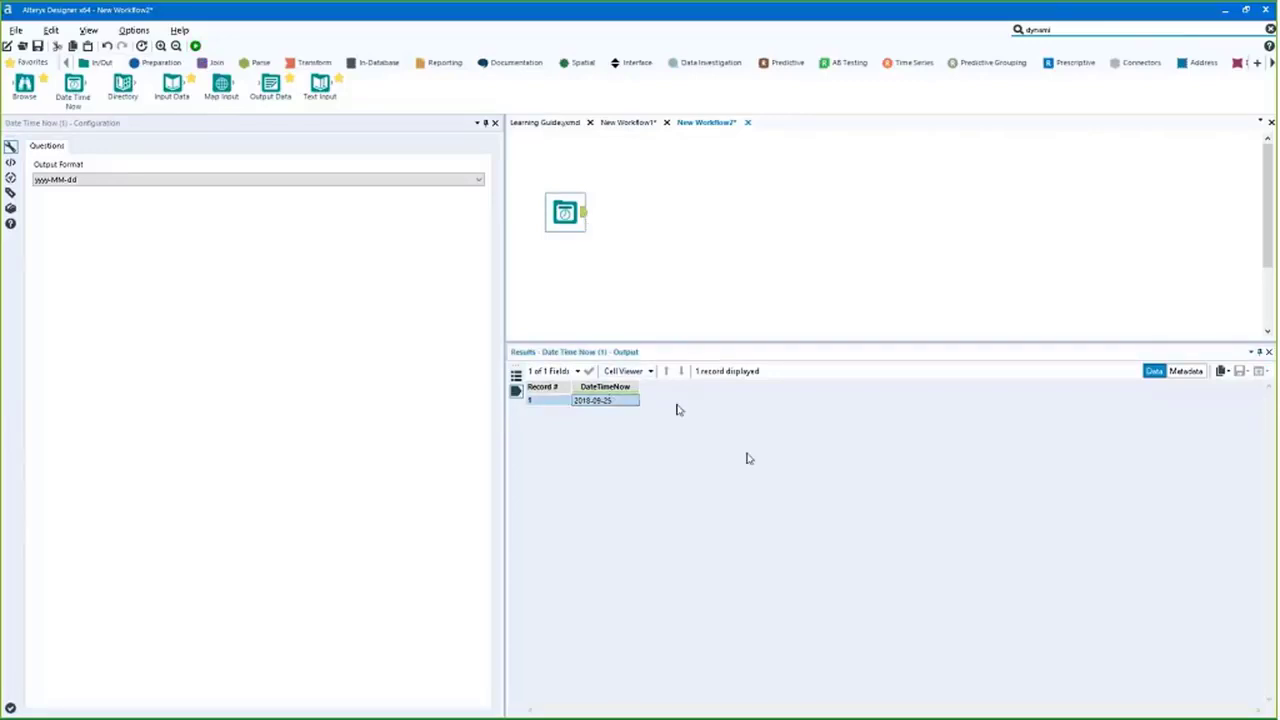
Add a Directory tool to the canvas below the Date Time Now tool
{"action": "left_click", "coordinate": [161, 63]}
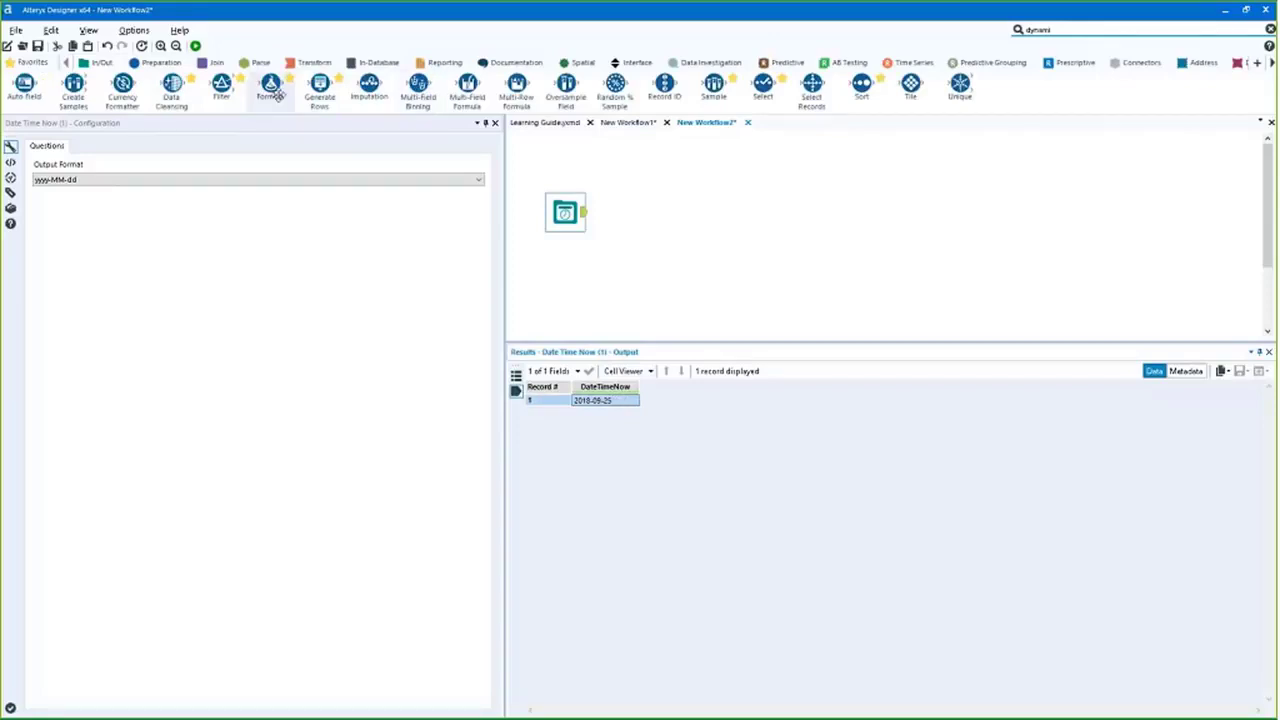
{"action": "left_click_drag", "start_coordinate": [270, 85], "coordinate": [263, 101]}
{"action": "left_click", "coordinate": [101, 62]}
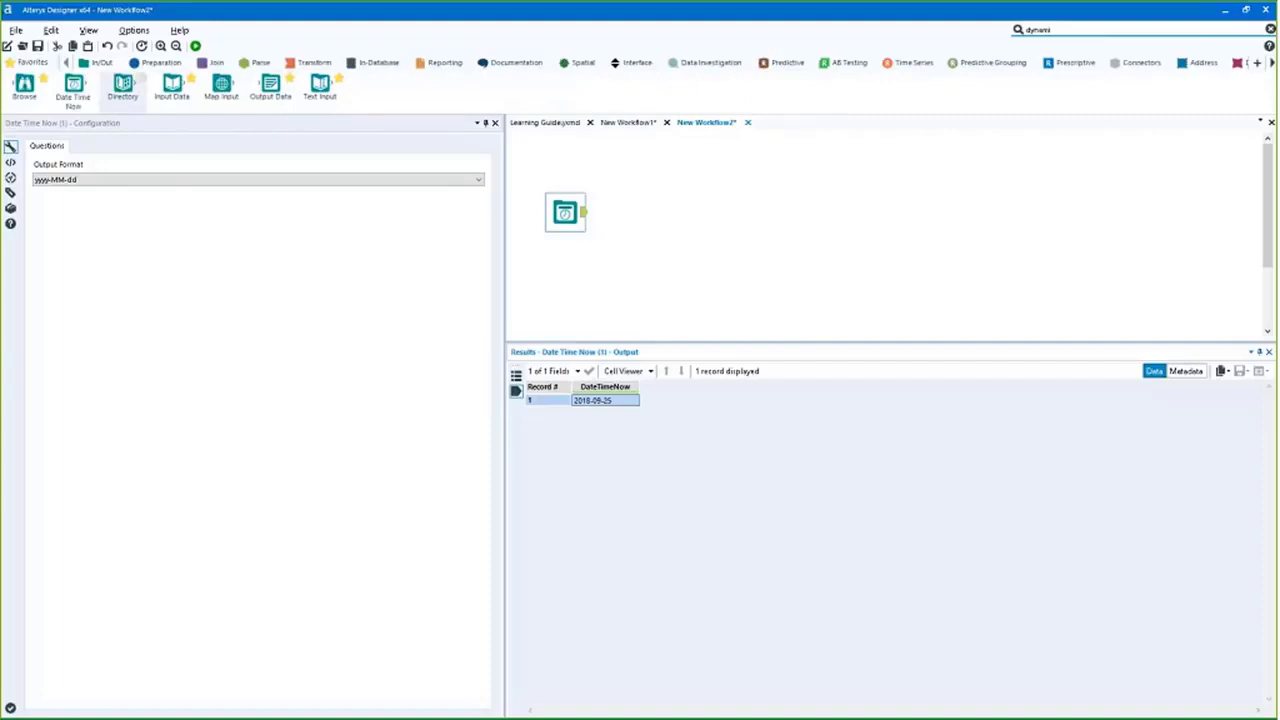
{"action": "left_click", "coordinate": [567, 274]}
{"action": "left_click_drag", "start_coordinate": [567, 274], "coordinate": [567, 275]}
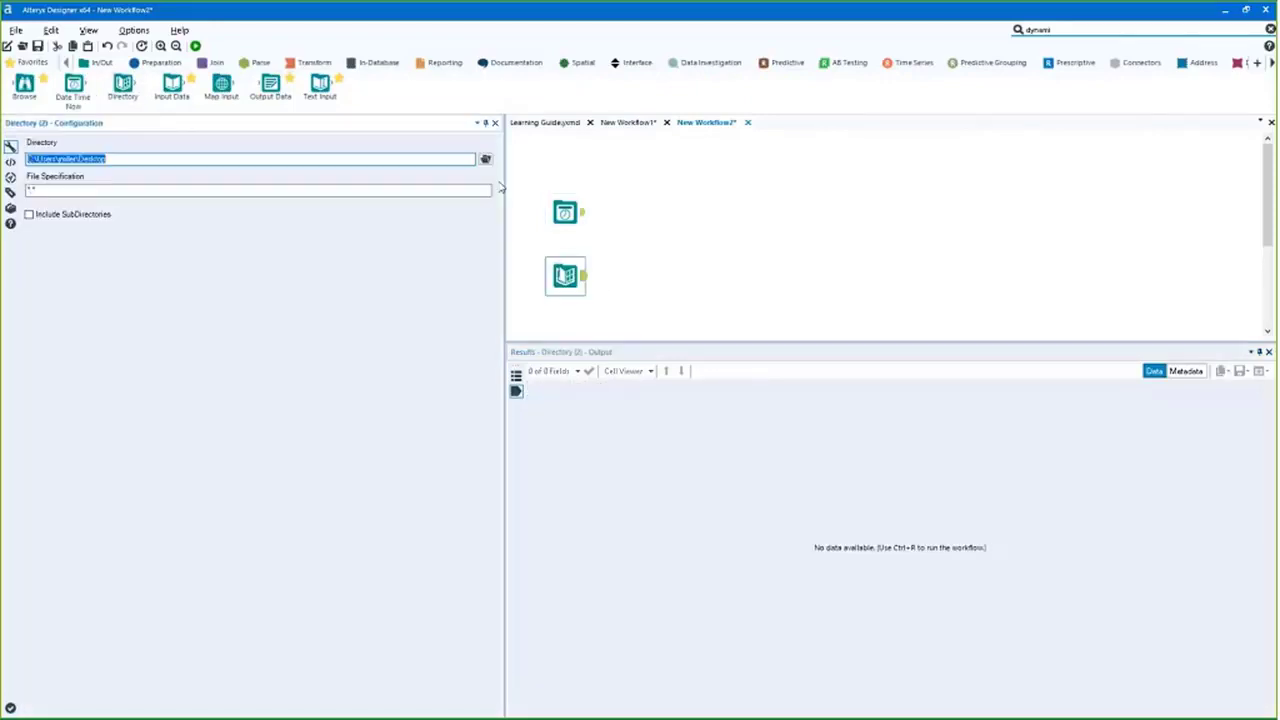
Set the Directory tool's folder to C:\__classroom_content\classroom\1_day_classes\core_concepts_1_day_advanced\data and run the workflow
{"action": "left_click", "coordinate": [485, 159]}
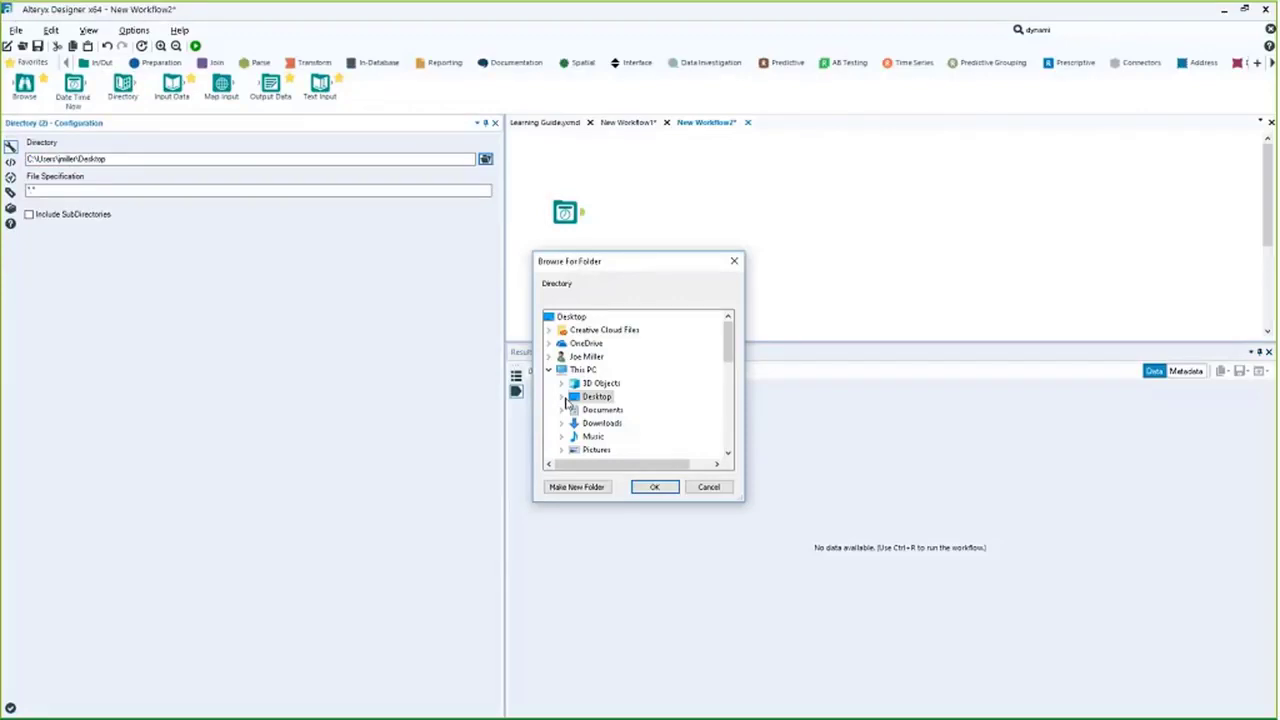
{"action": "scroll", "coordinate": [588, 421], "scroll_direction": "down", "scroll_amount": 2}
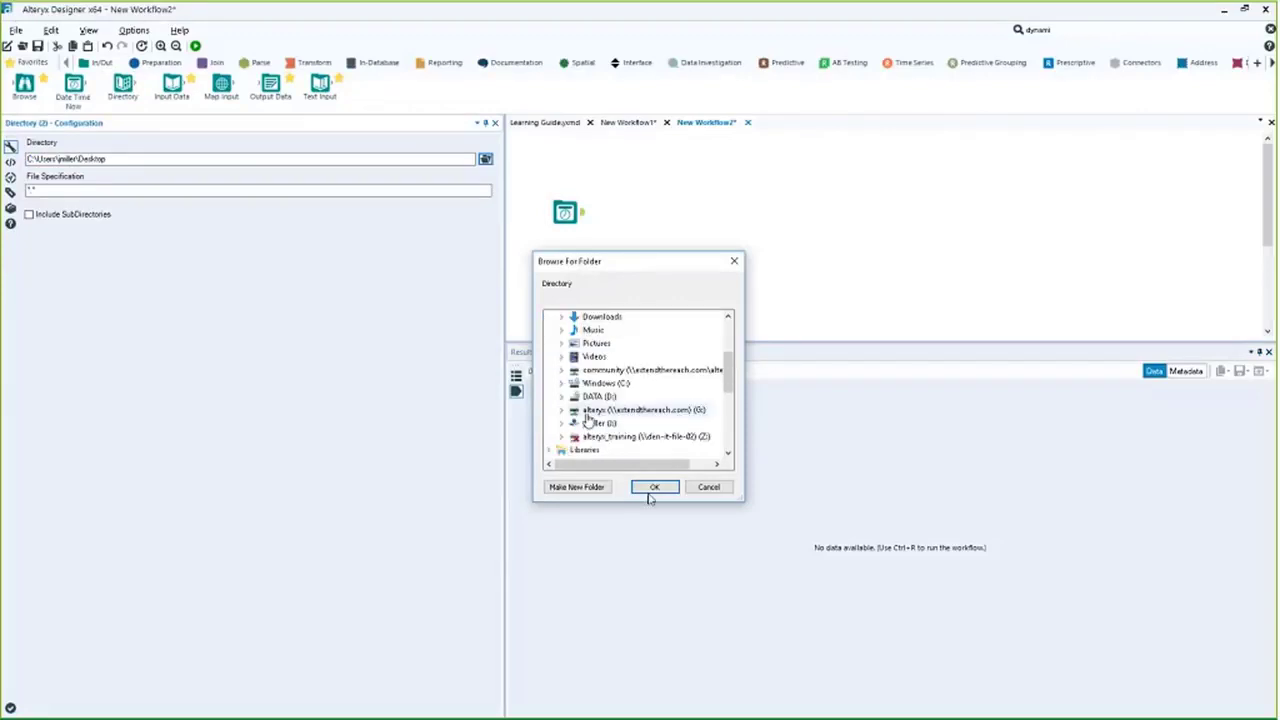
{"action": "left_click", "coordinate": [563, 384]}
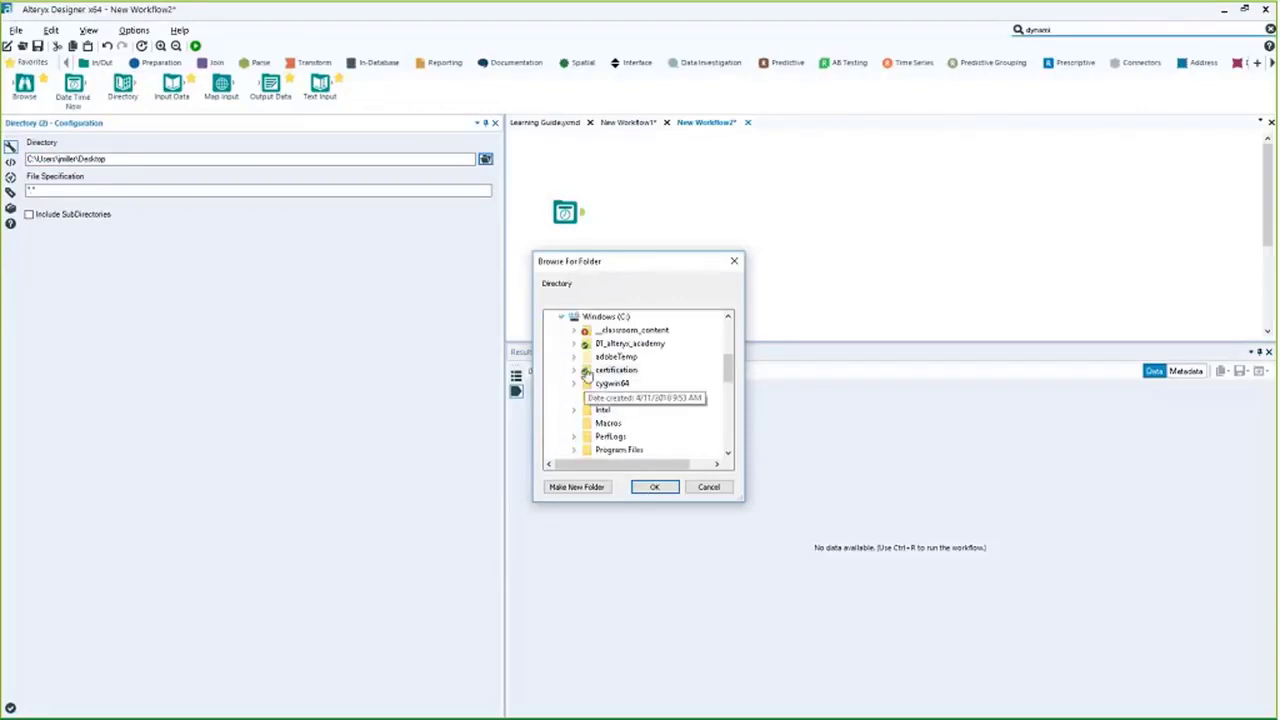
{"action": "left_click", "coordinate": [574, 331]}
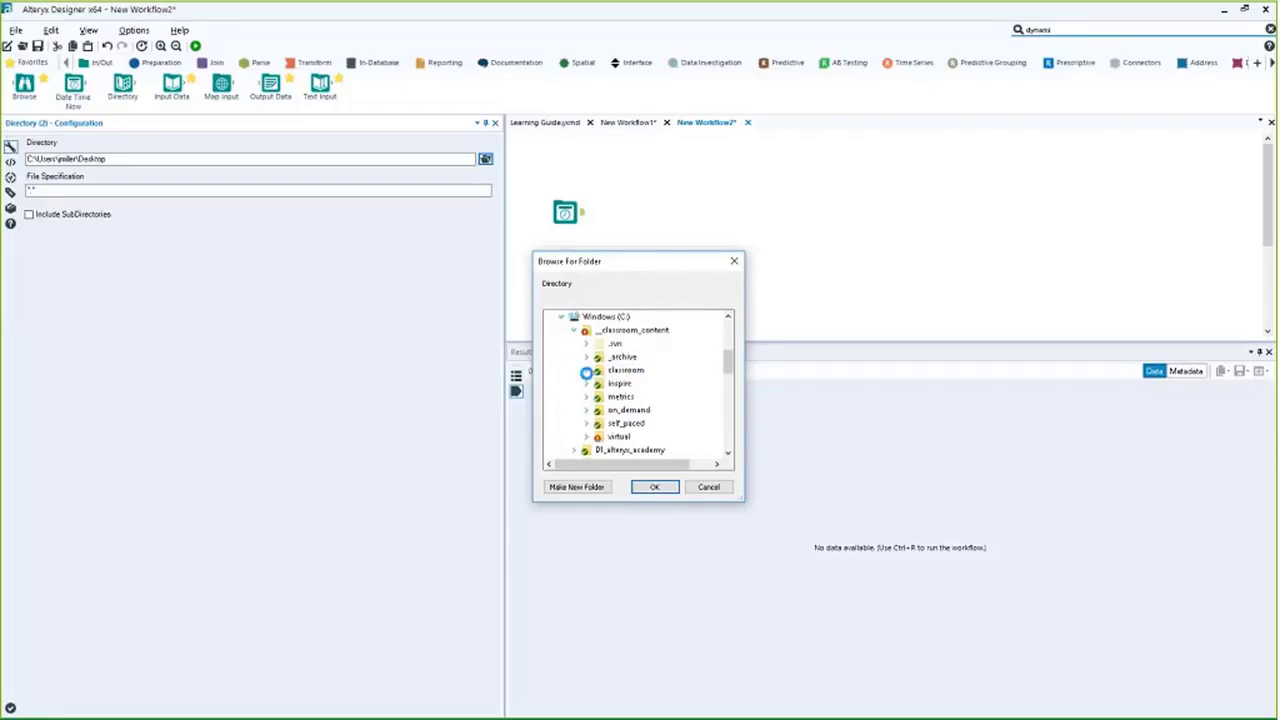
{"action": "left_click", "coordinate": [587, 370]}
{"action": "left_click", "coordinate": [600, 387]}
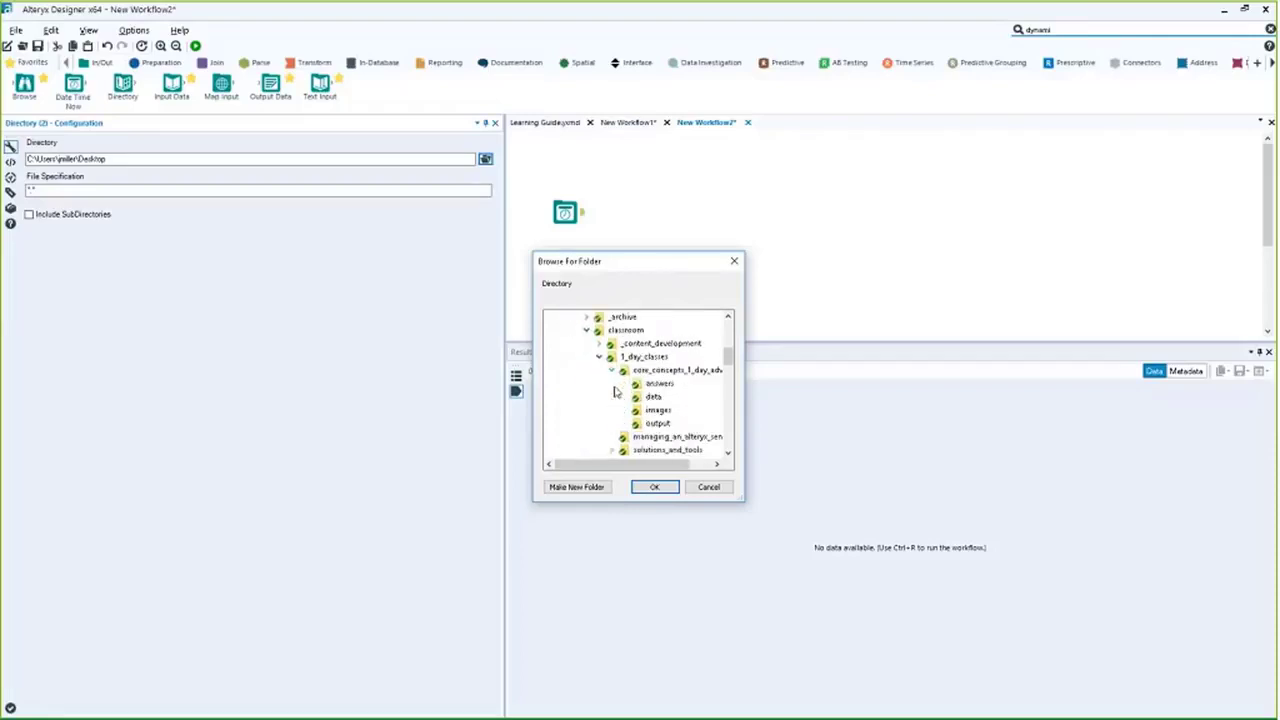
{"action": "left_click", "coordinate": [653, 396]}
{"action": "left_click", "coordinate": [654, 486]}
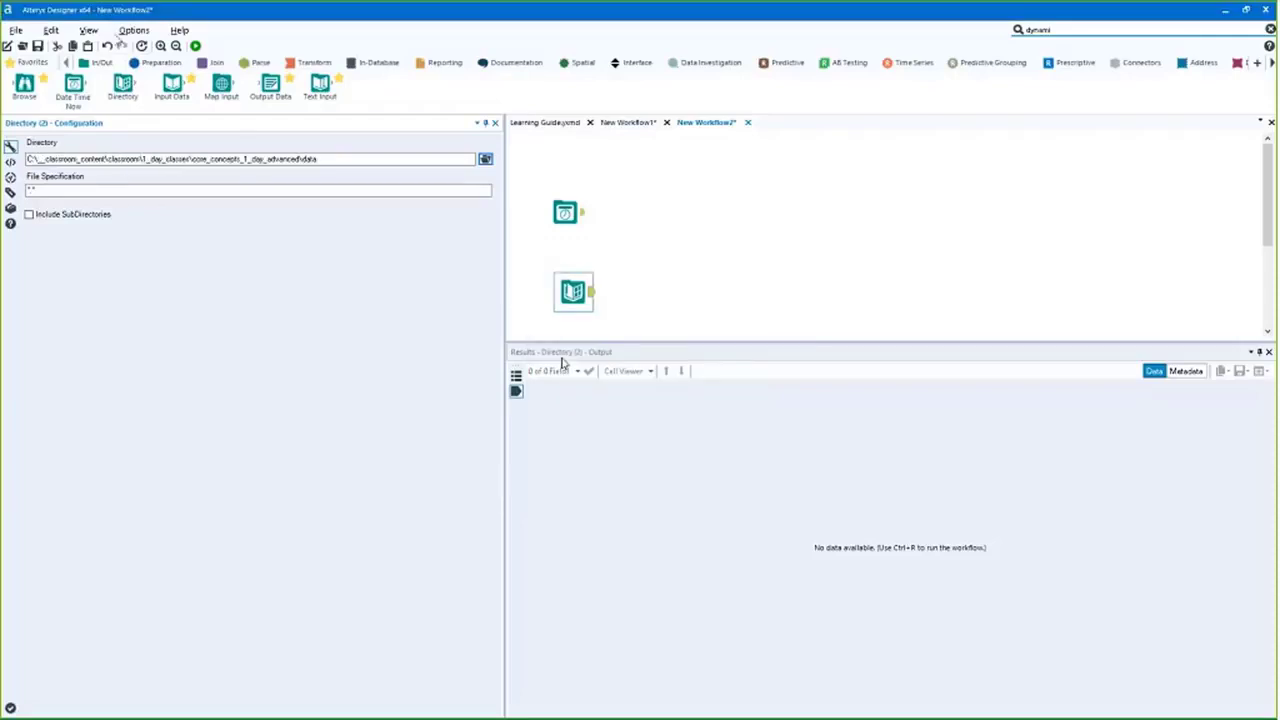
{"action": "left_click", "coordinate": [195, 45]}
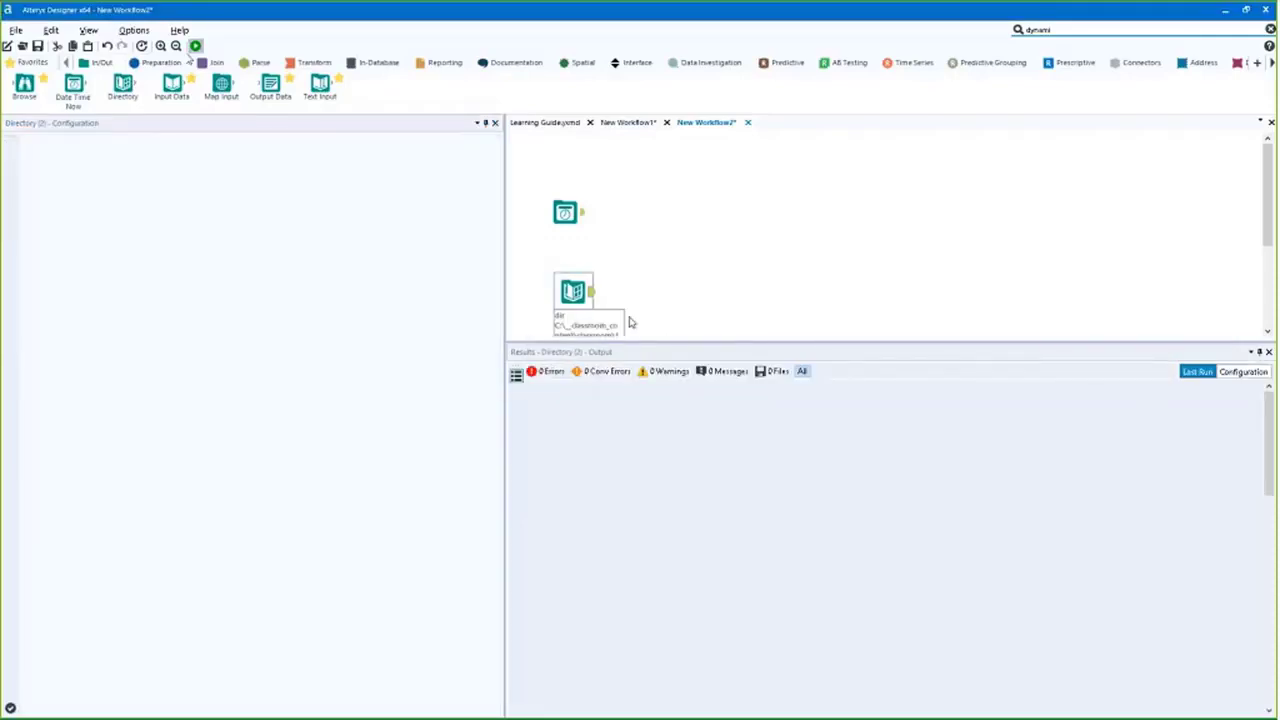
Examine the Directory tool's output, looking through the FileName column and the file attribute columns
{"action": "left_click", "coordinate": [573, 291]}
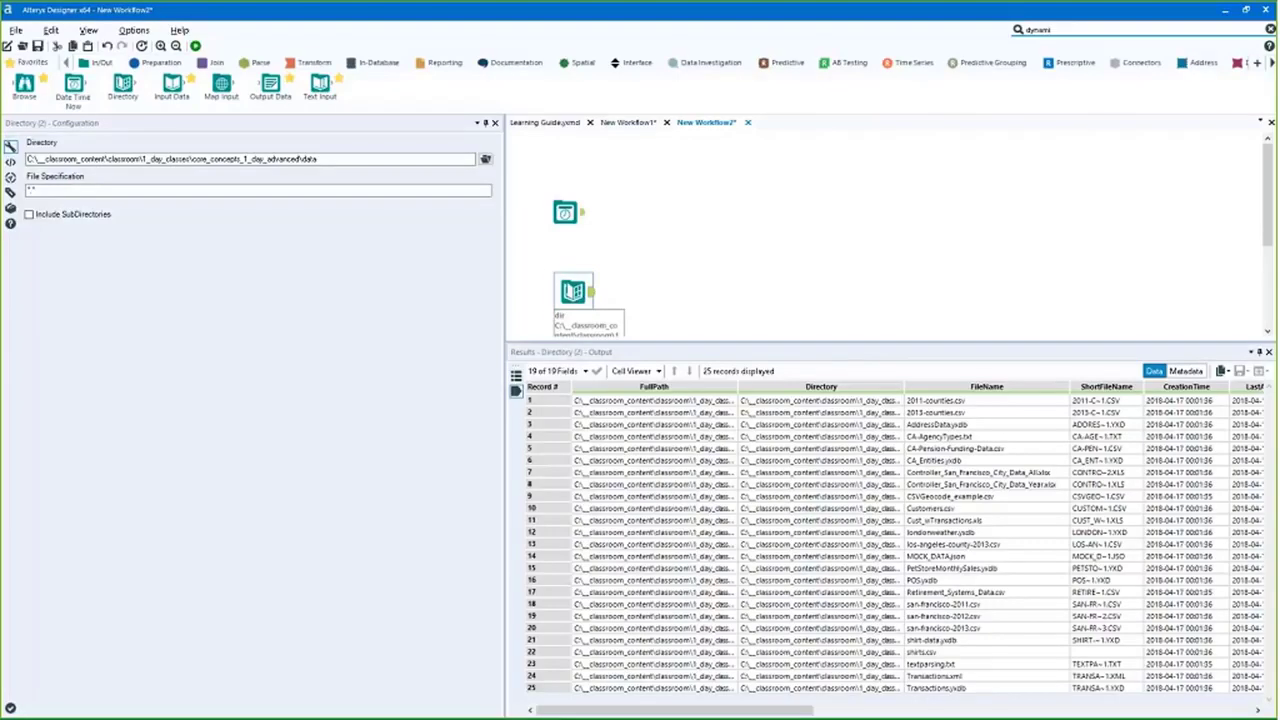
{"action": "left_click_drag", "start_coordinate": [573, 291], "coordinate": [565, 291]}
{"action": "scroll", "coordinate": [780, 676], "scroll_direction": "right", "scroll_amount": 3}
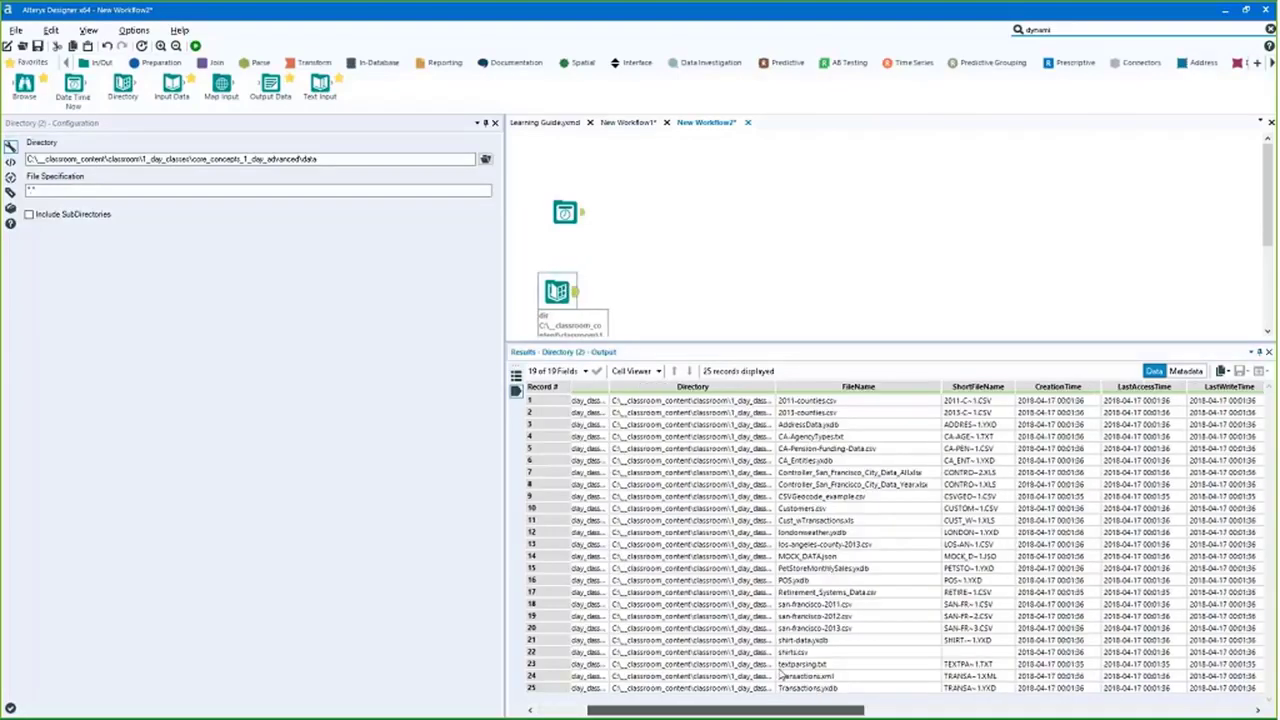
{"action": "scroll", "coordinate": [782, 687], "scroll_direction": "right", "scroll_amount": 3}
{"action": "left_click_drag", "start_coordinate": [675, 424], "coordinate": [675, 592]}
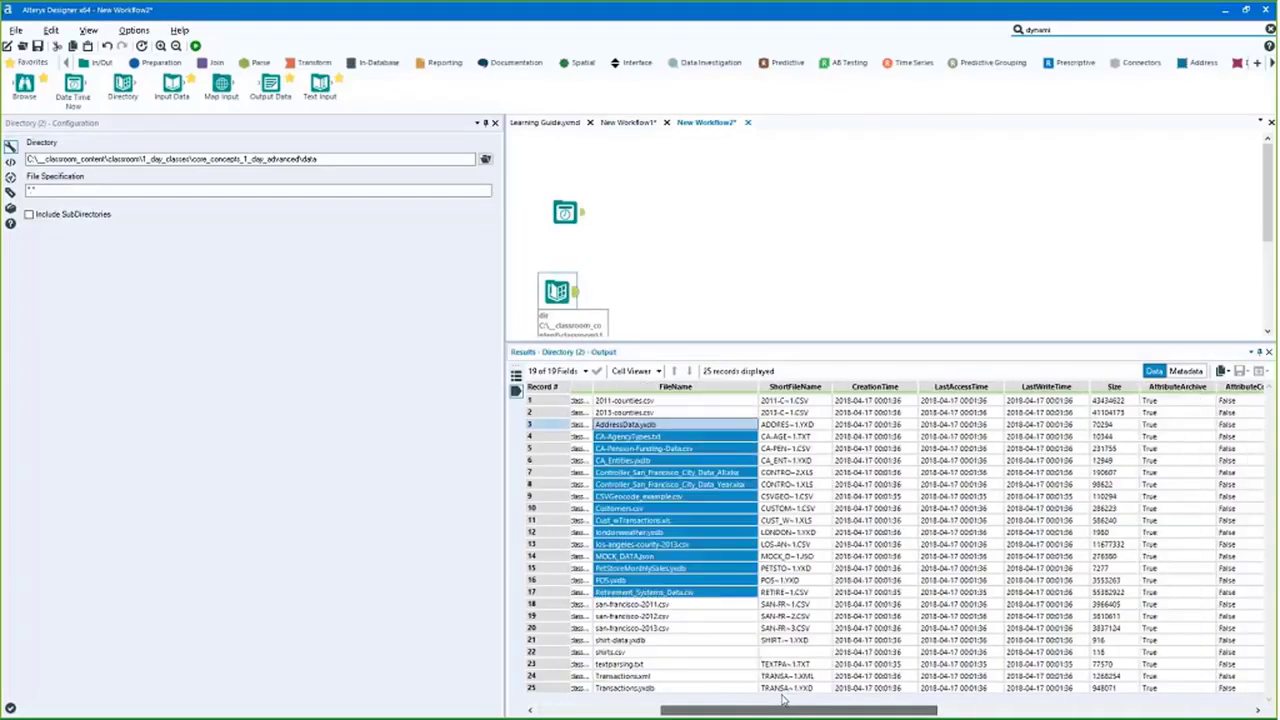
{"action": "left_click", "coordinate": [660, 628]}
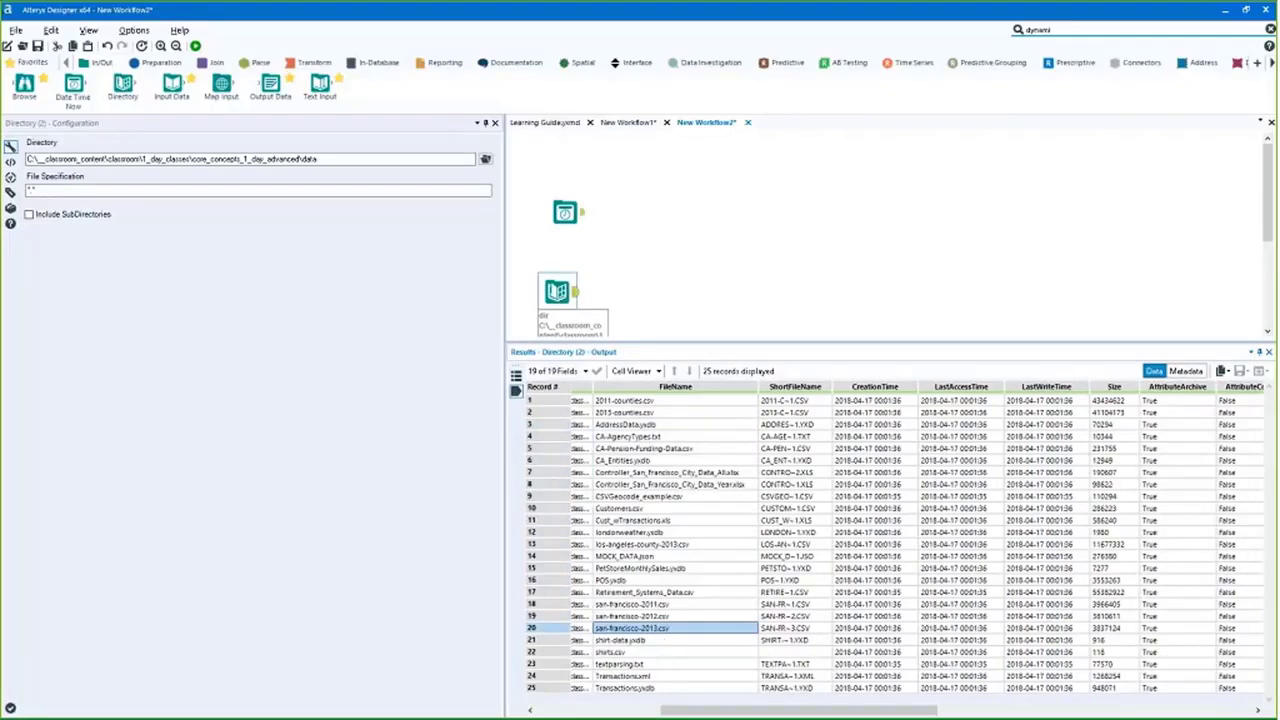
{"action": "scroll", "coordinate": [781, 660], "scroll_direction": "left", "scroll_amount": 3}
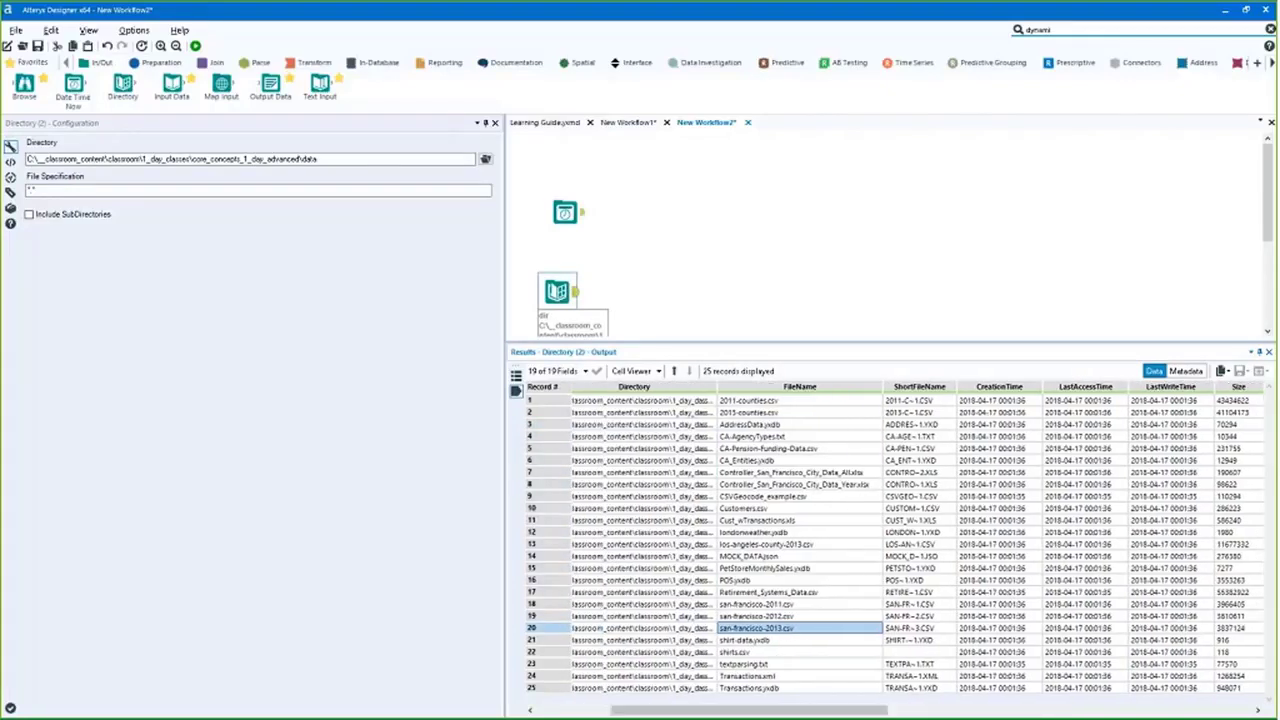
{"action": "left_click_drag", "start_coordinate": [780, 412], "coordinate": [780, 472]}
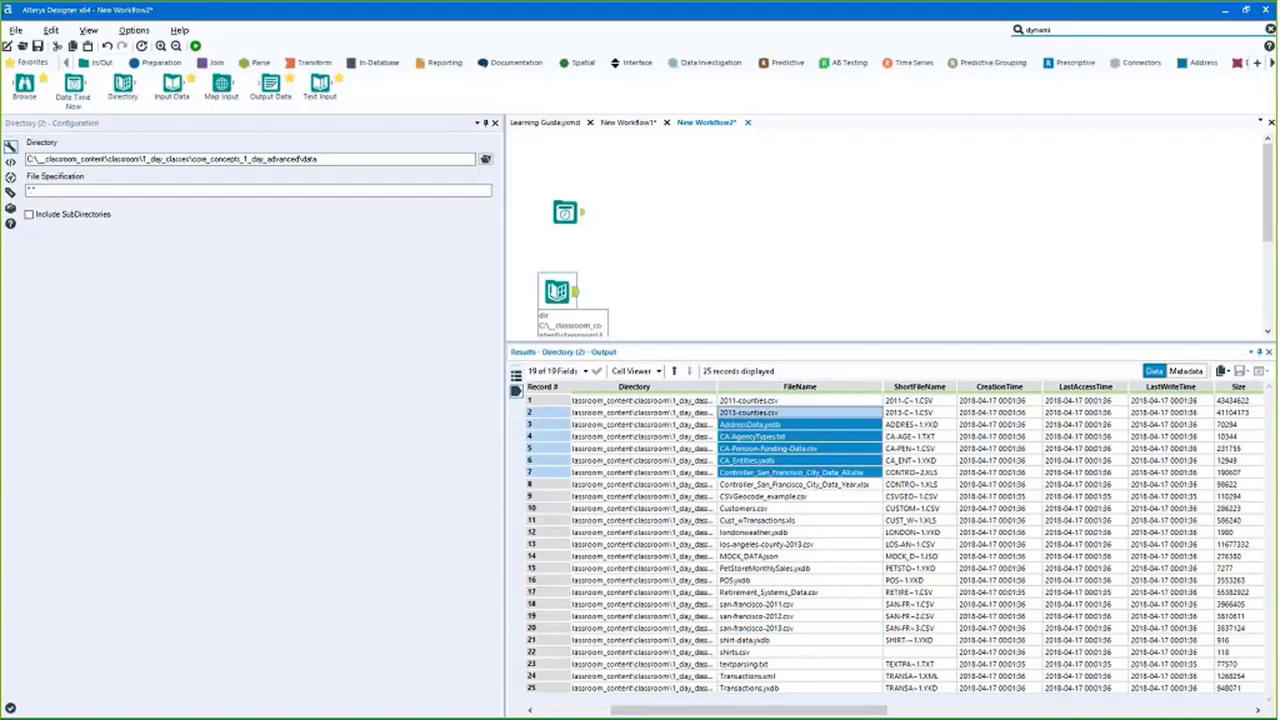
{"action": "left_click", "coordinate": [765, 413]}
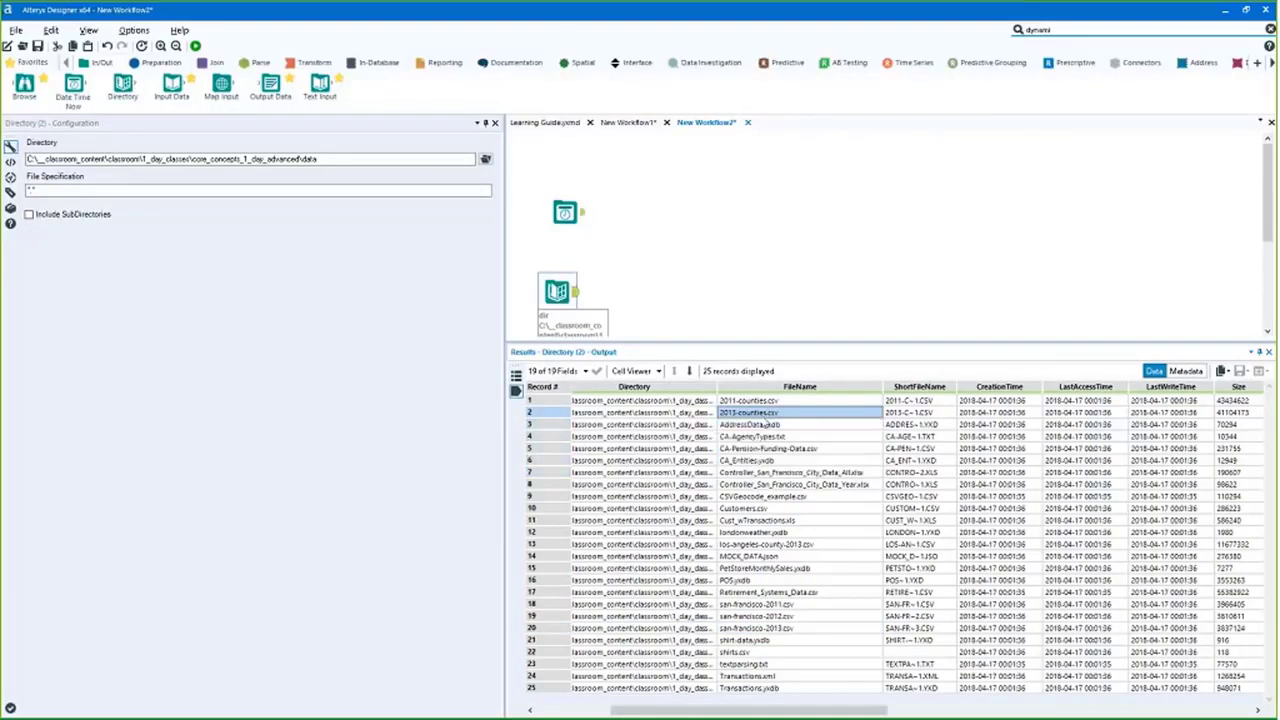
Align the Directory tool beneath the Date Time Now tool and connect a new Formula tool to the Date Time Now output
{"action": "left_click_drag", "start_coordinate": [551, 289], "coordinate": [565, 283]}
{"action": "left_click", "coordinate": [565, 212]}
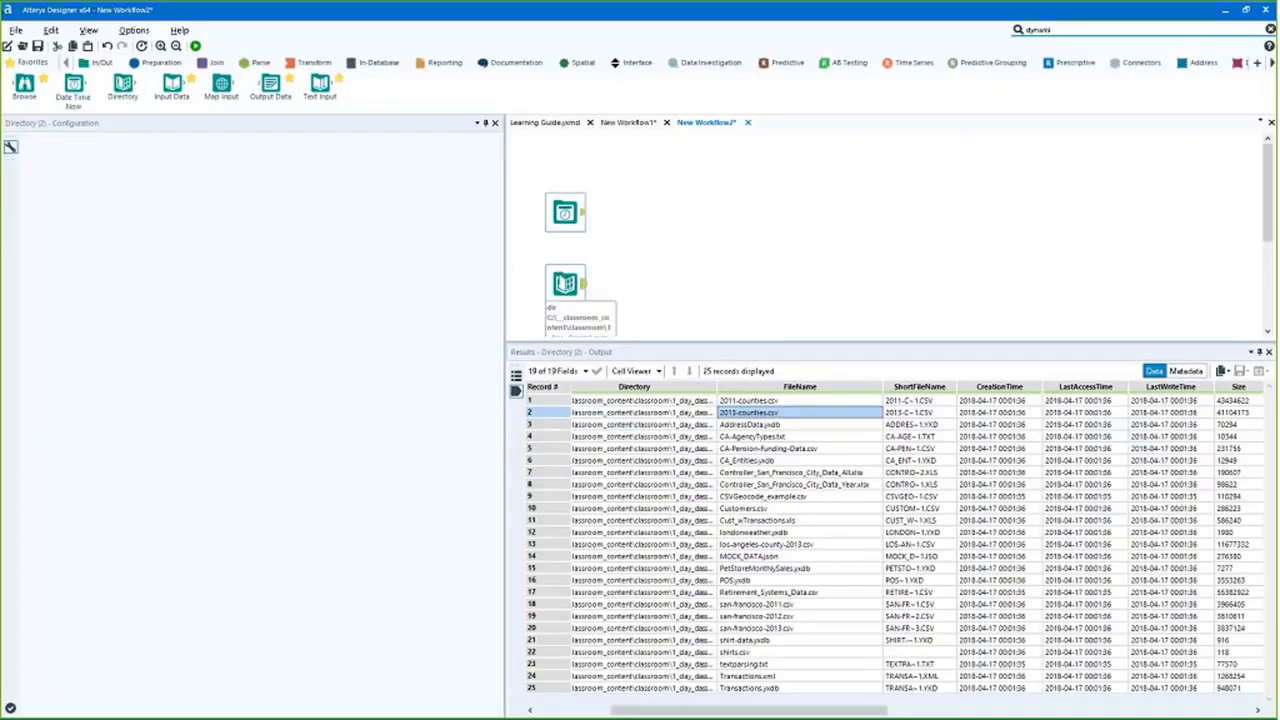
{"action": "left_click", "coordinate": [160, 63]}
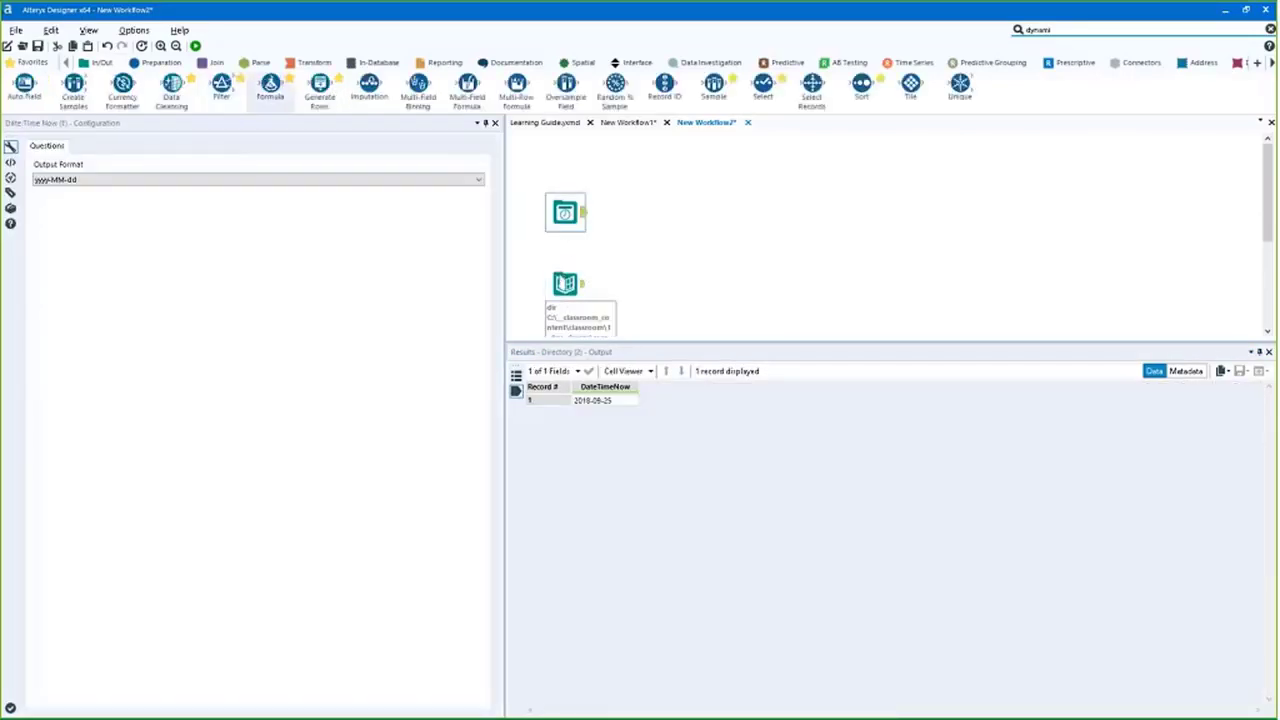
{"action": "left_click_drag", "start_coordinate": [270, 88], "coordinate": [629, 212]}
Set the Formula tool to update the DateTimeNow column with the expression Left([DateTimeNow], 4)
{"action": "left_click", "coordinate": [105, 156]}
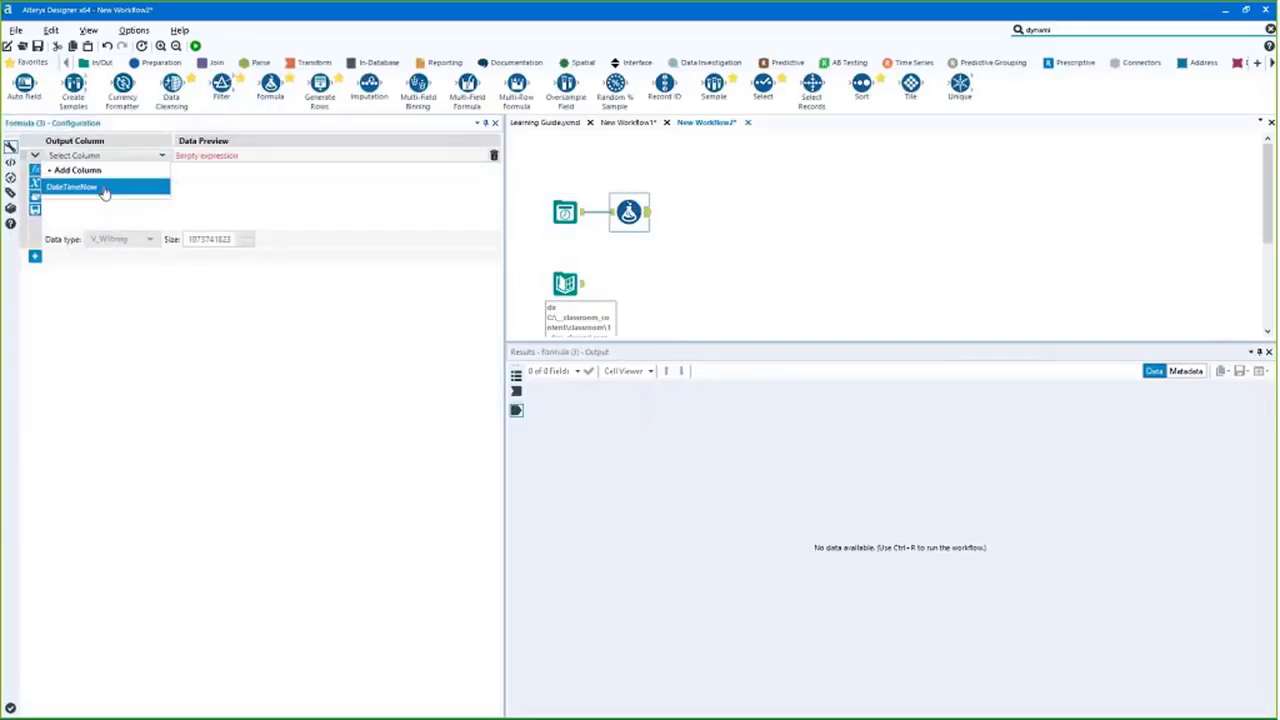
{"action": "left_click", "coordinate": [104, 188]}
{"action": "left_click", "coordinate": [111, 167]}
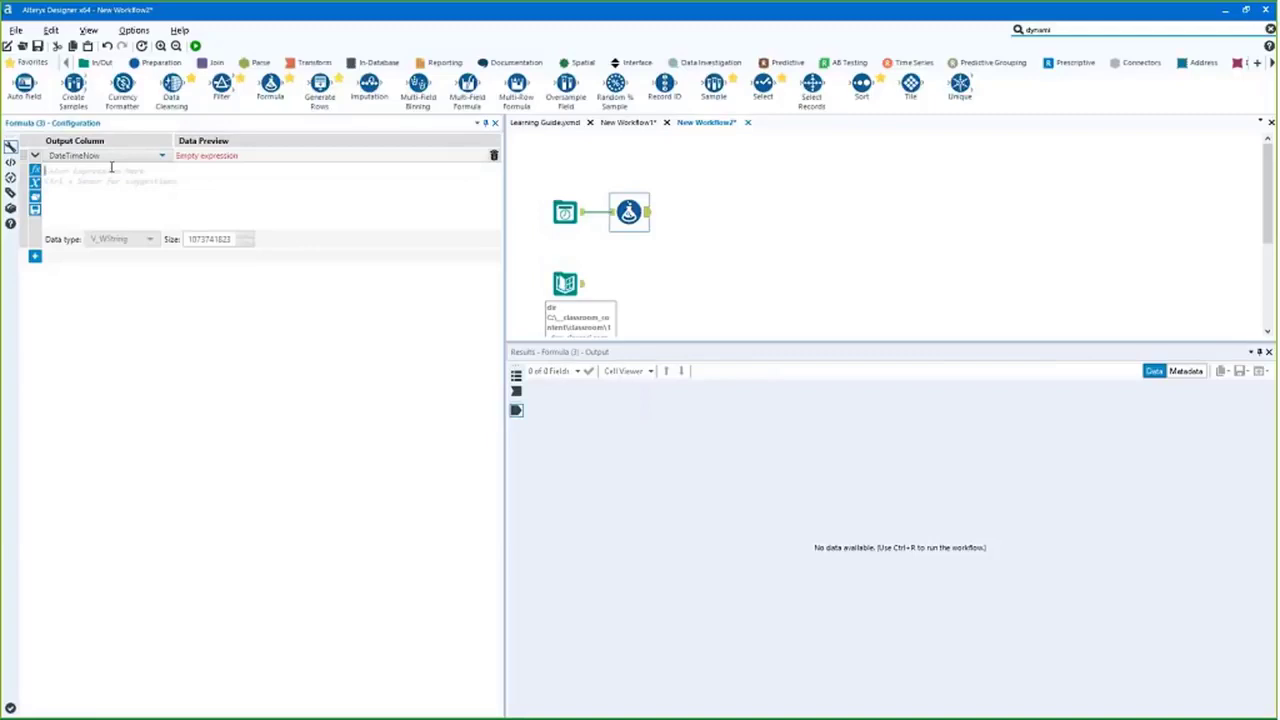
{"action": "type", "text": "left"}
{"action": "key", "text": "Return"}
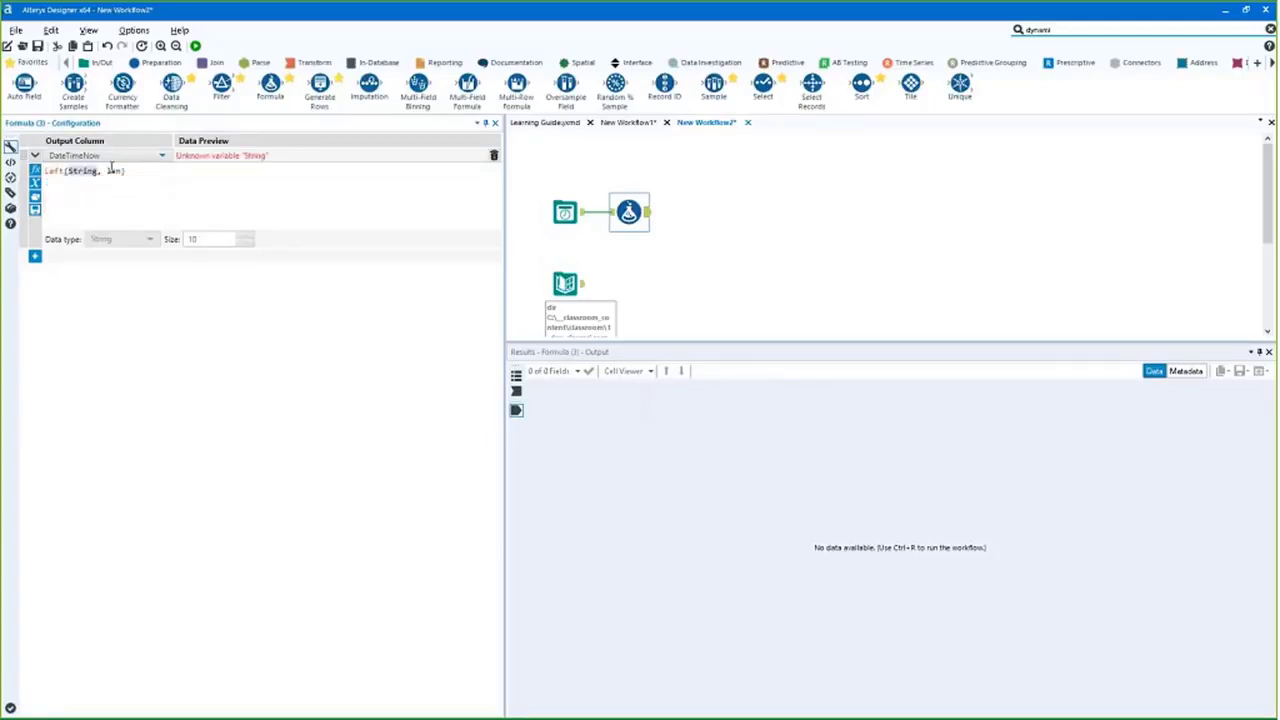
{"action": "type", "text": "["}
{"action": "key", "text": "Return"}
{"action": "double_click", "coordinate": [146, 171]}
{"action": "type", "text": "4"}
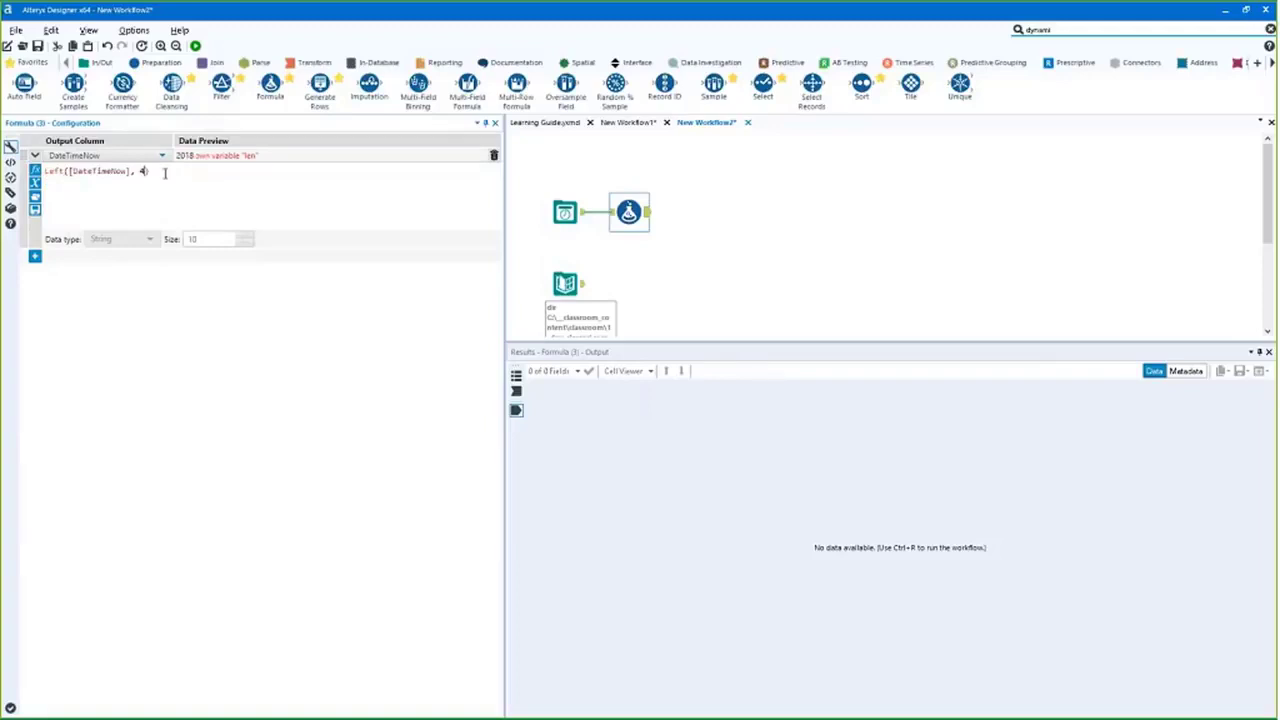
Run the workflow and move the Directory tool to sit below the Formula tool
{"action": "left_click", "coordinate": [703, 249]}
{"action": "key", "text": "ctrl+r"}
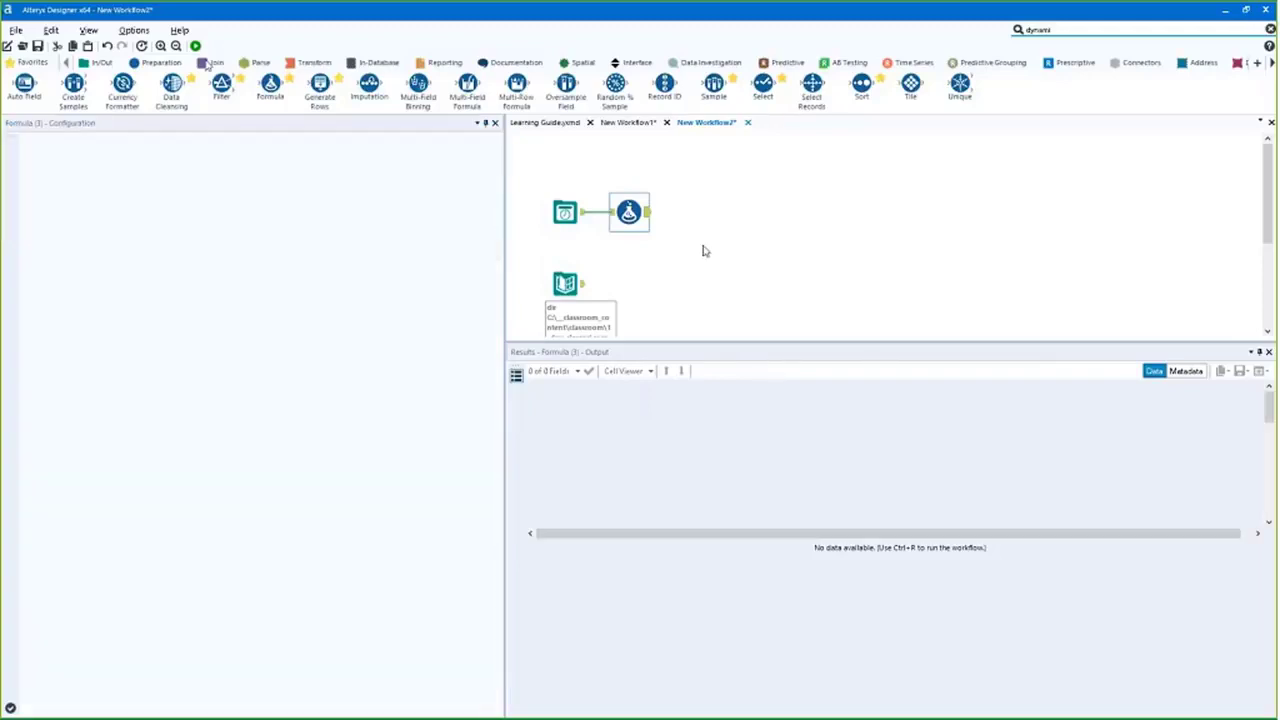
{"action": "left_click_drag", "start_coordinate": [551, 281], "coordinate": [605, 289]}
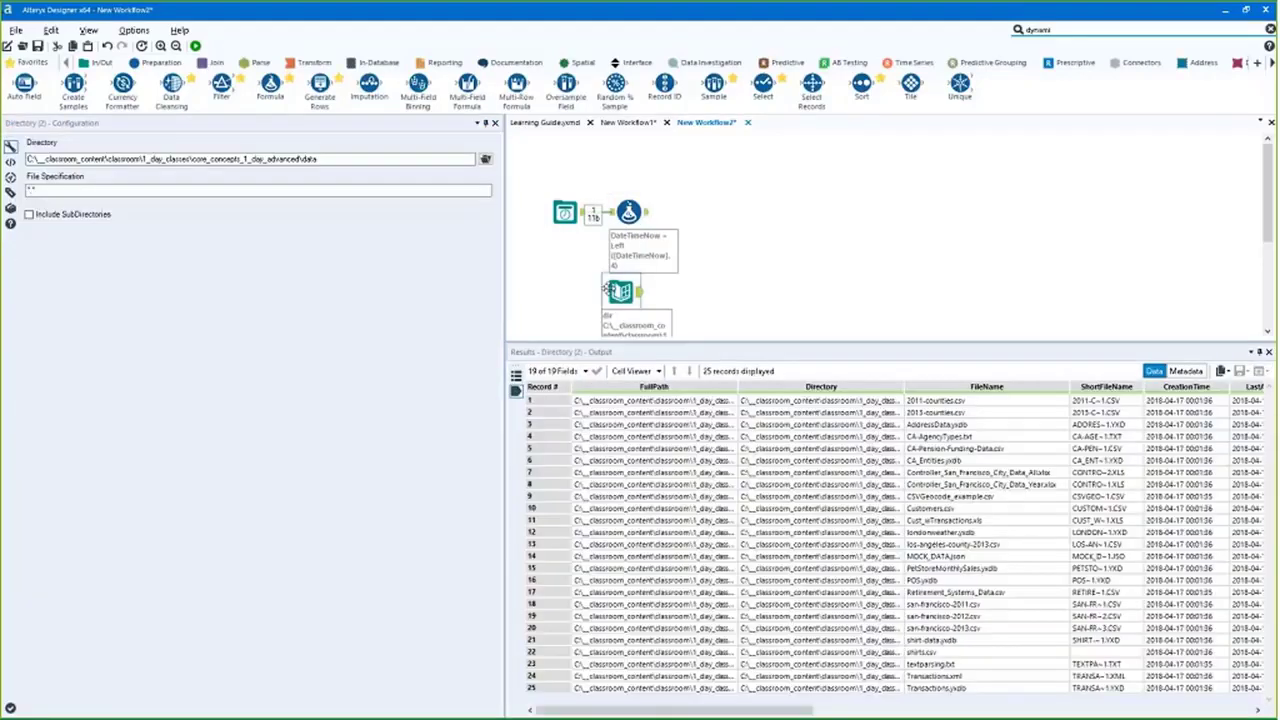
{"action": "left_click", "coordinate": [216, 62]}
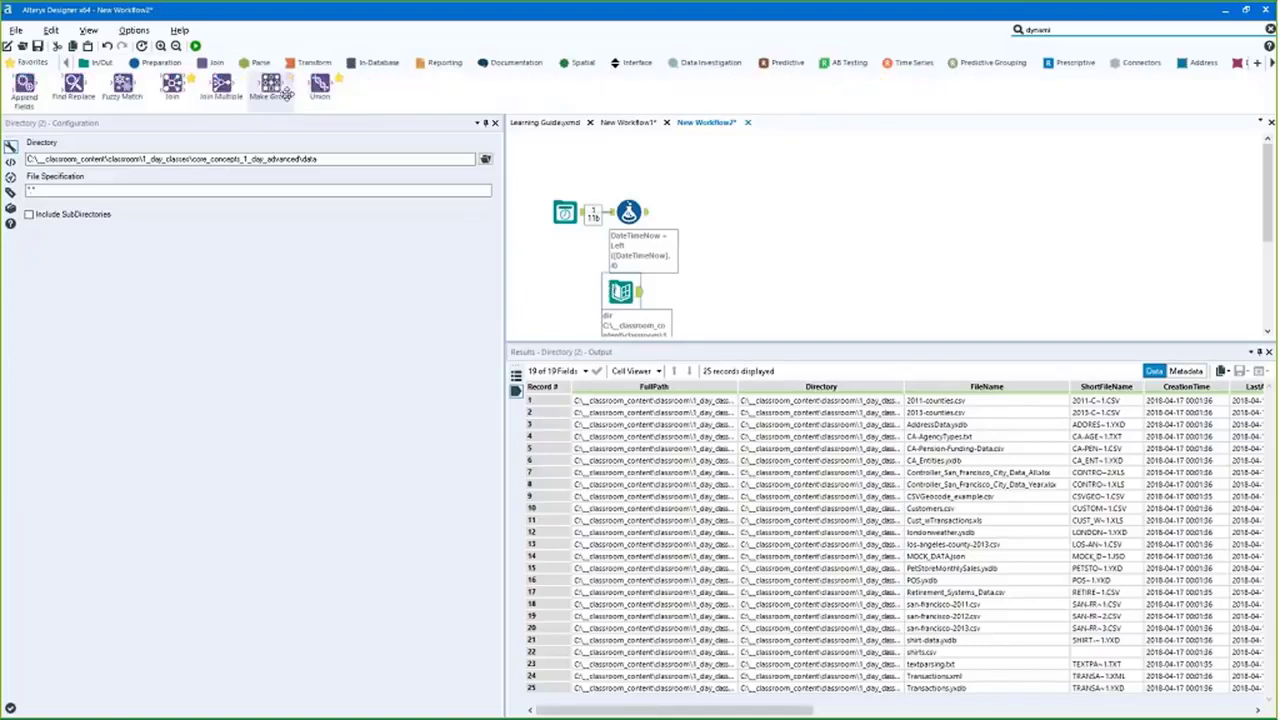
{"action": "left_click_drag", "start_coordinate": [172, 85], "coordinate": [723, 233]}
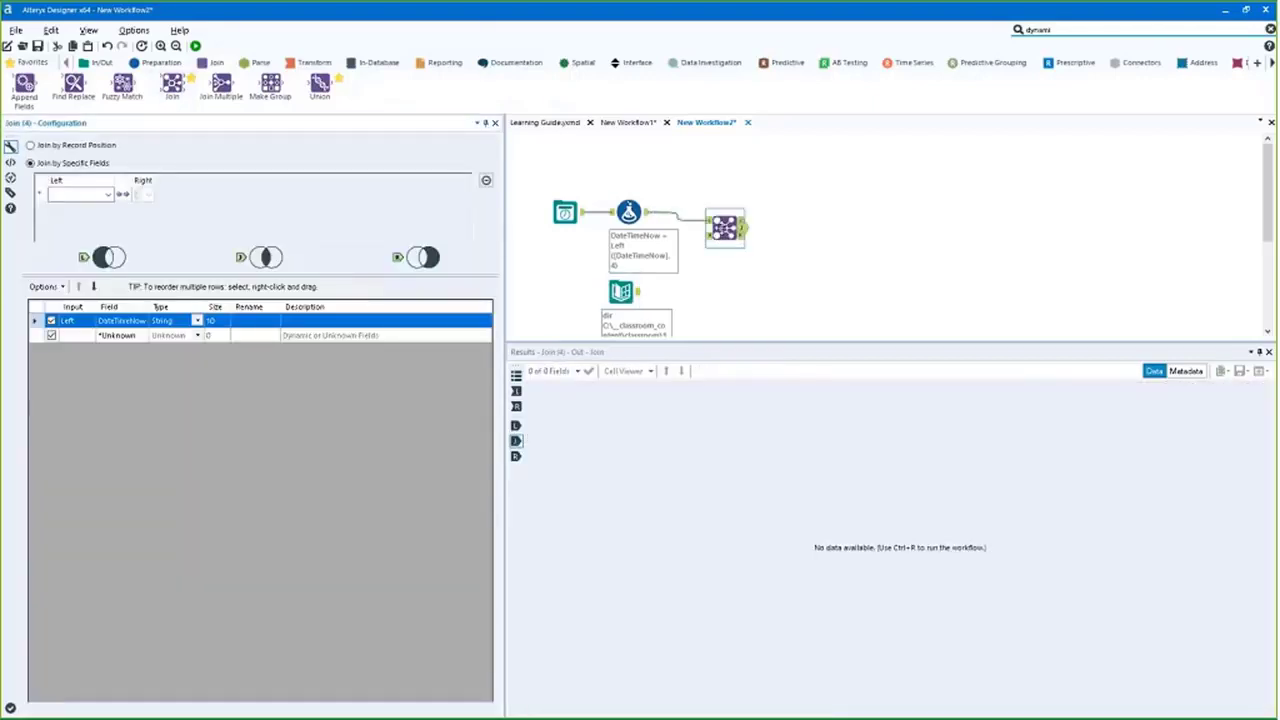
{"action": "key", "text": "ctrl+z"}
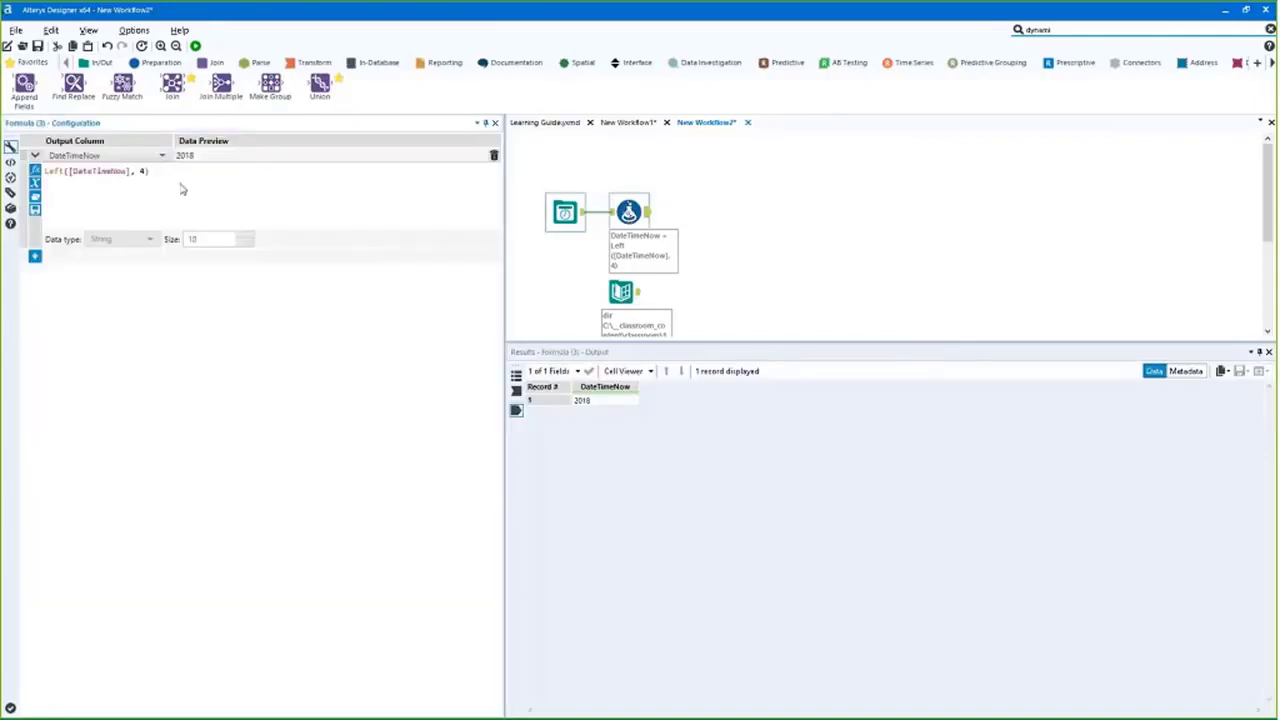
Extend the formula to Left([DateTimeNow], 4)+'-countries' and output it to a new column named filename
{"action": "type", "text": "+'-countries'"}
{"action": "left_click", "coordinate": [158, 156]}
{"action": "left_click", "coordinate": [127, 172]}
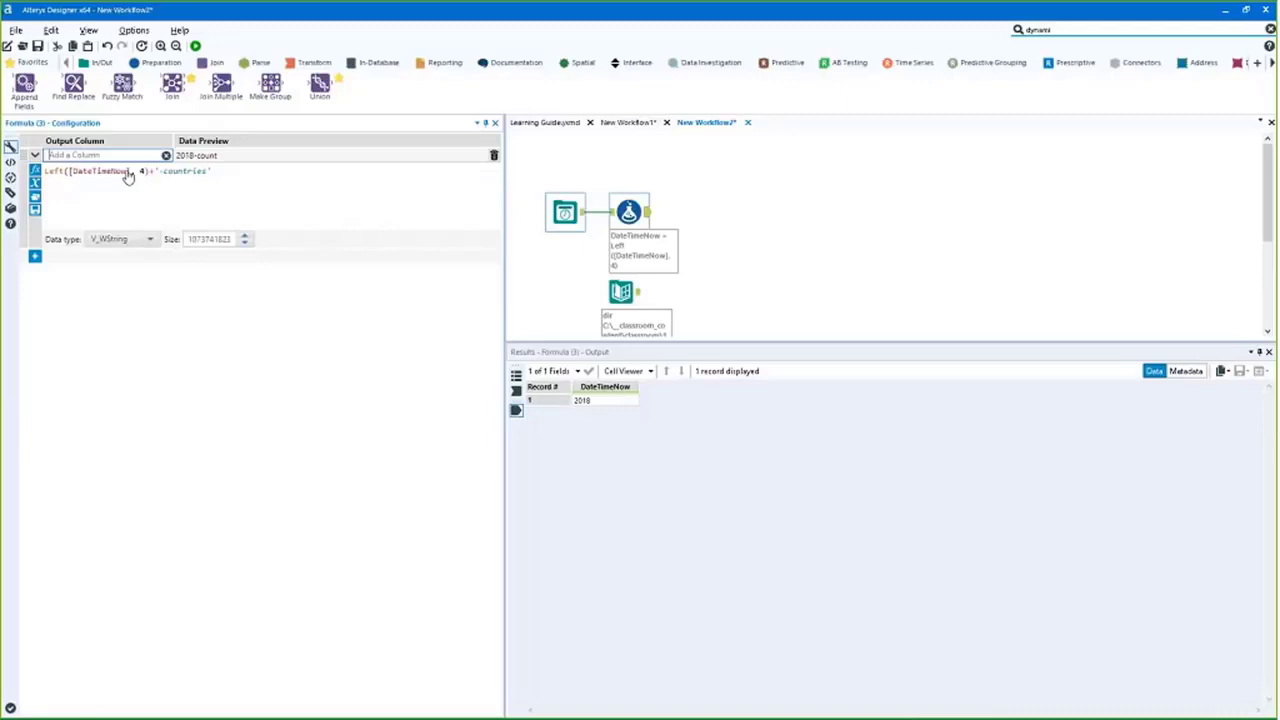
{"action": "type", "text": "filename"}
{"action": "left_click", "coordinate": [215, 185]}
Run the workflow and inspect the filename value in the Formula tool's output
{"action": "key", "text": "ctrl+r"}
{"action": "left_click", "coordinate": [195, 46]}
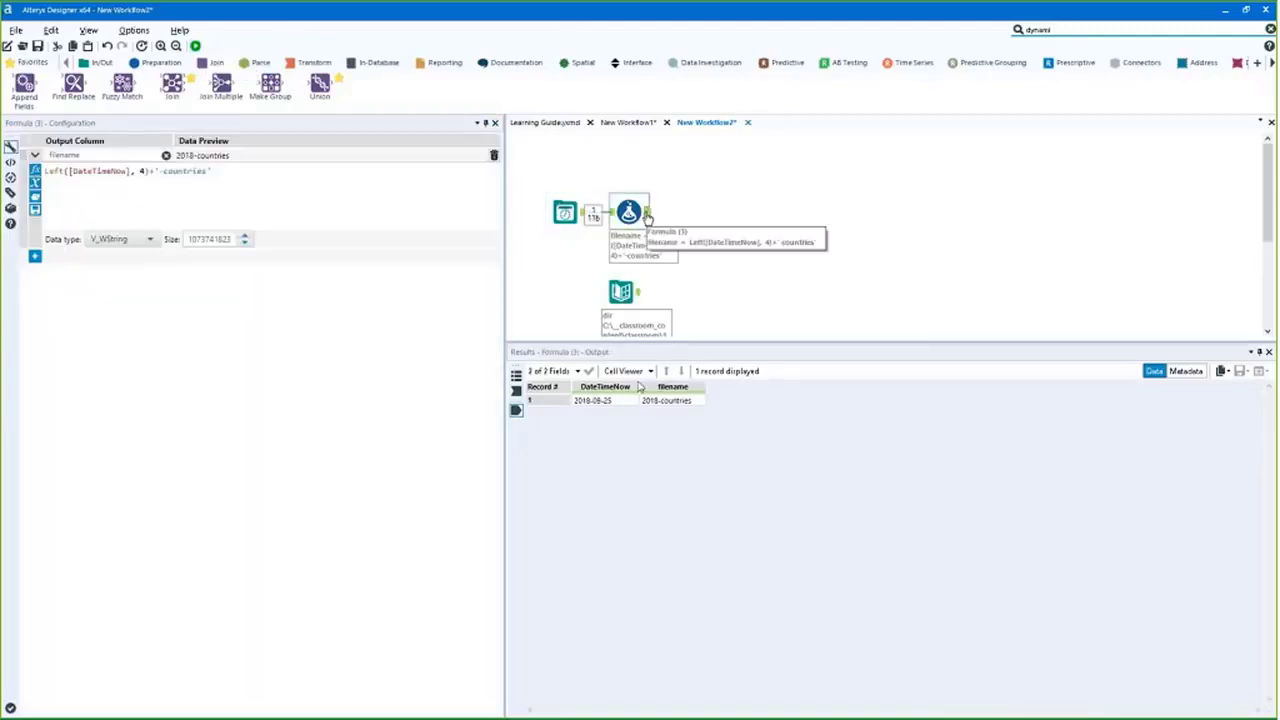
{"action": "left_click", "coordinate": [659, 400]}
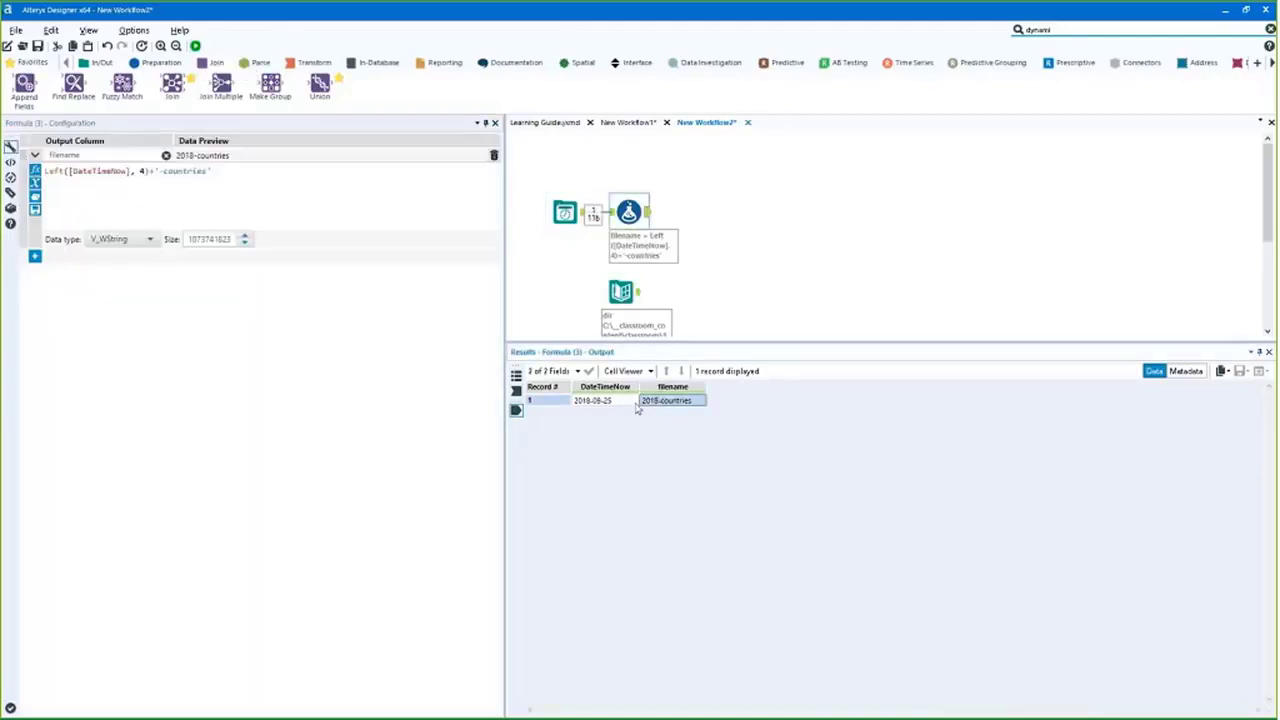
{"action": "left_click_drag", "start_coordinate": [636, 406], "coordinate": [682, 406]}
{"action": "left_click", "coordinate": [682, 407]}
Add a Join tool with the Formula output as left input and Directory as right input, joining filename to FileName
{"action": "left_click_drag", "start_coordinate": [172, 85], "coordinate": [700, 226]}
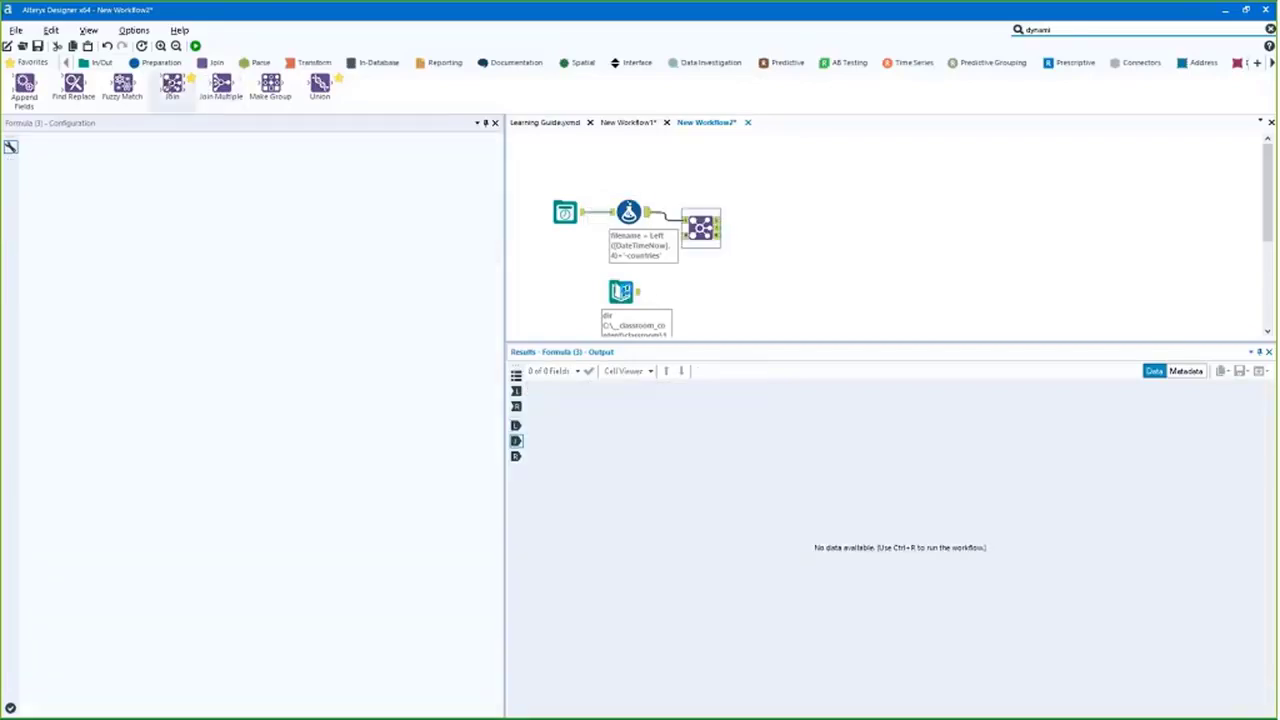
{"action": "left_click_drag", "start_coordinate": [638, 291], "coordinate": [684, 237]}
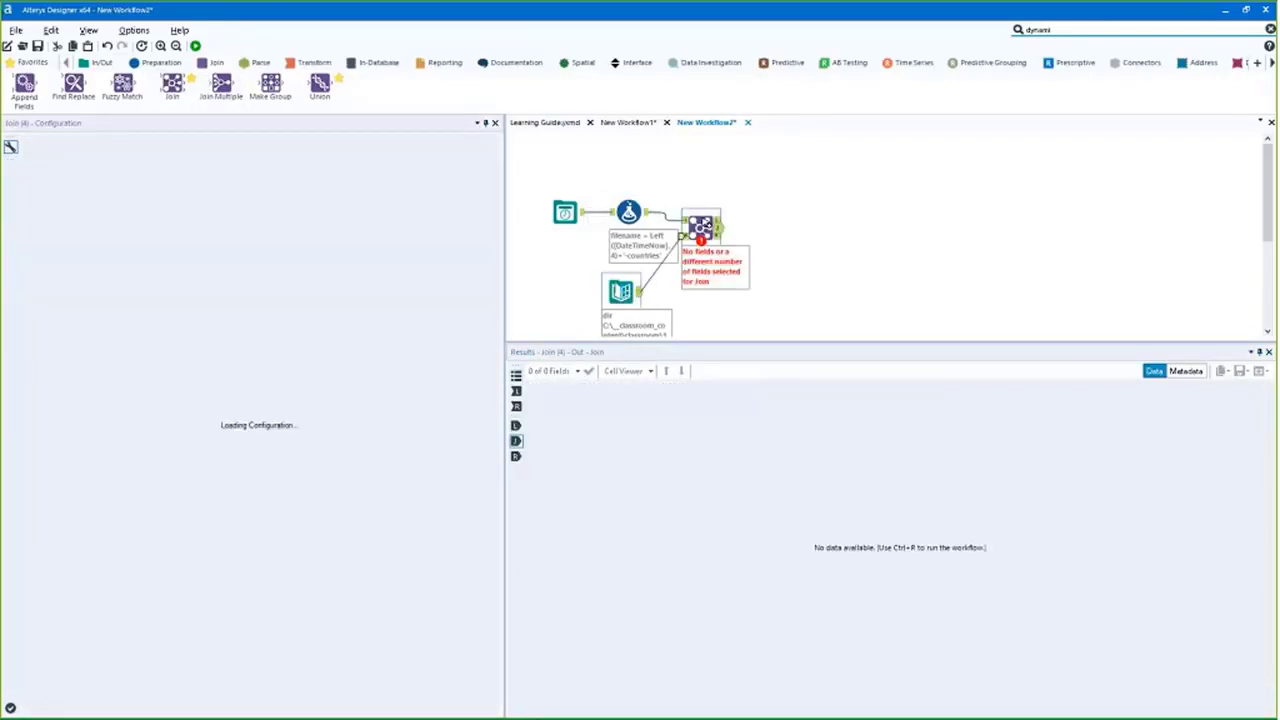
{"action": "left_click", "coordinate": [105, 195]}
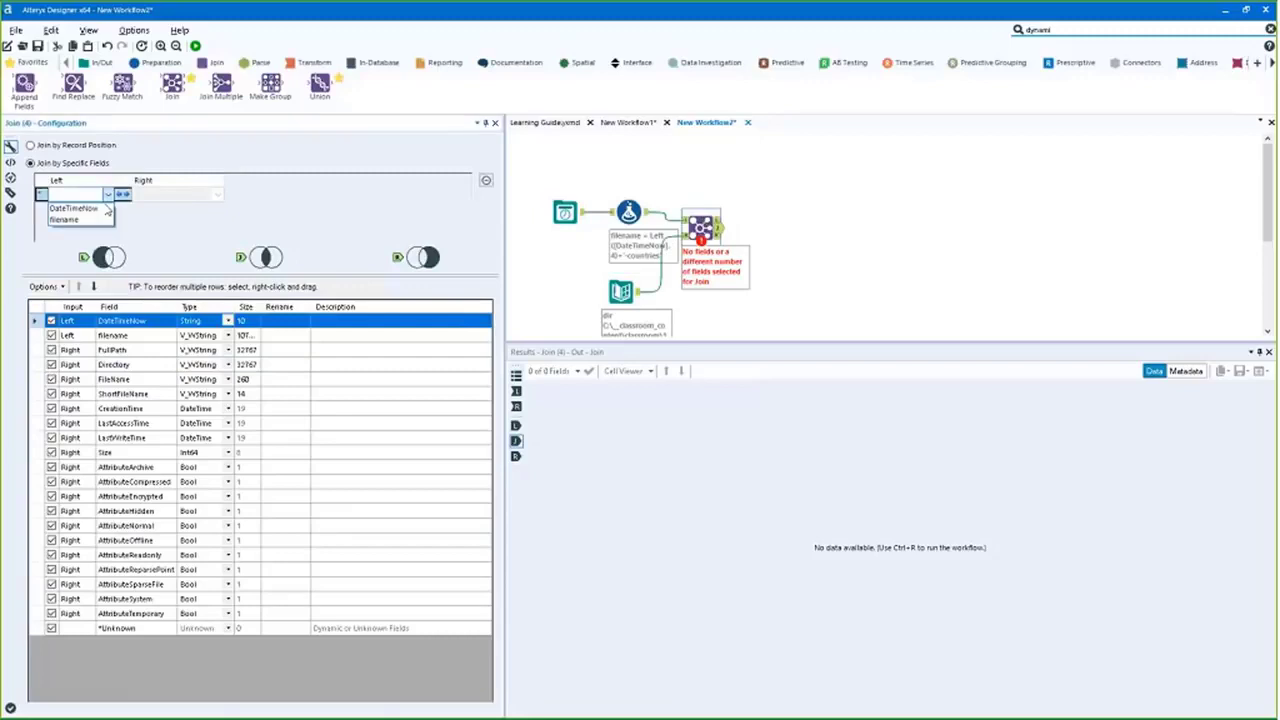
{"action": "left_click", "coordinate": [64, 219]}
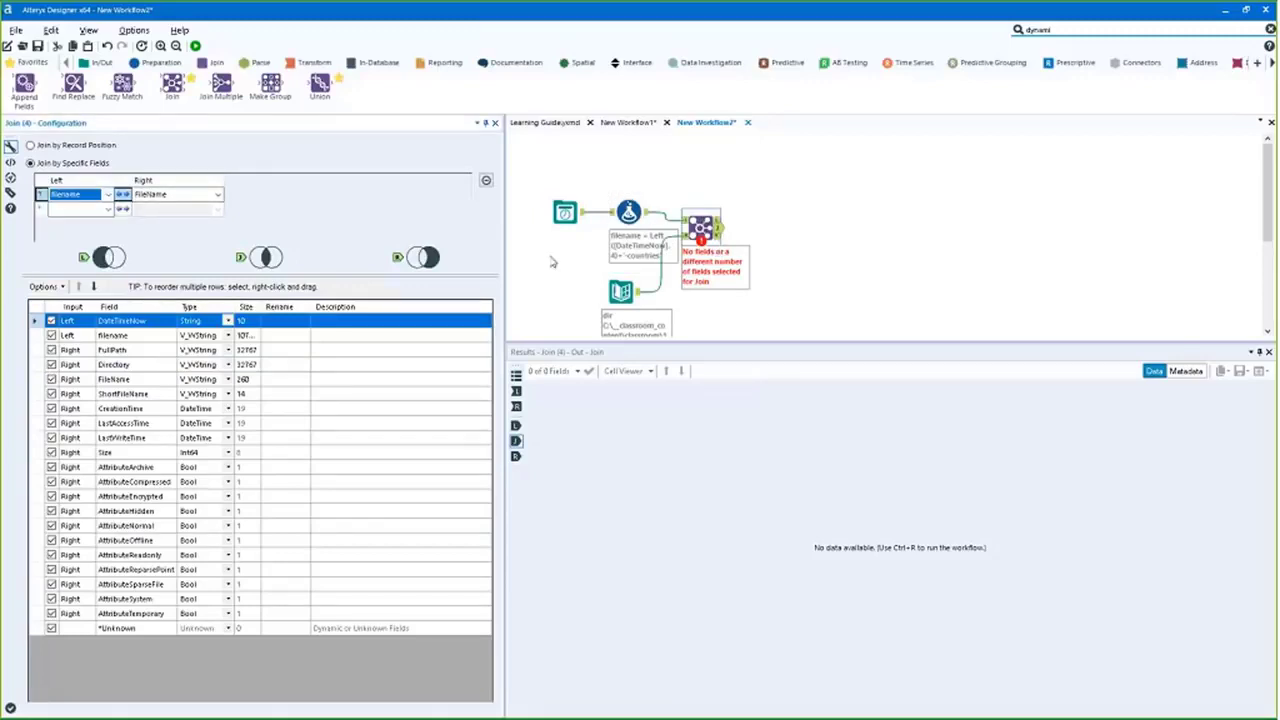
Copy the Directory tool's folder path and open C:\__classroom_content\classroom\1_day_classes\core_concepts_1_day_advanced\data in File Explorer
{"action": "left_click", "coordinate": [620, 291]}
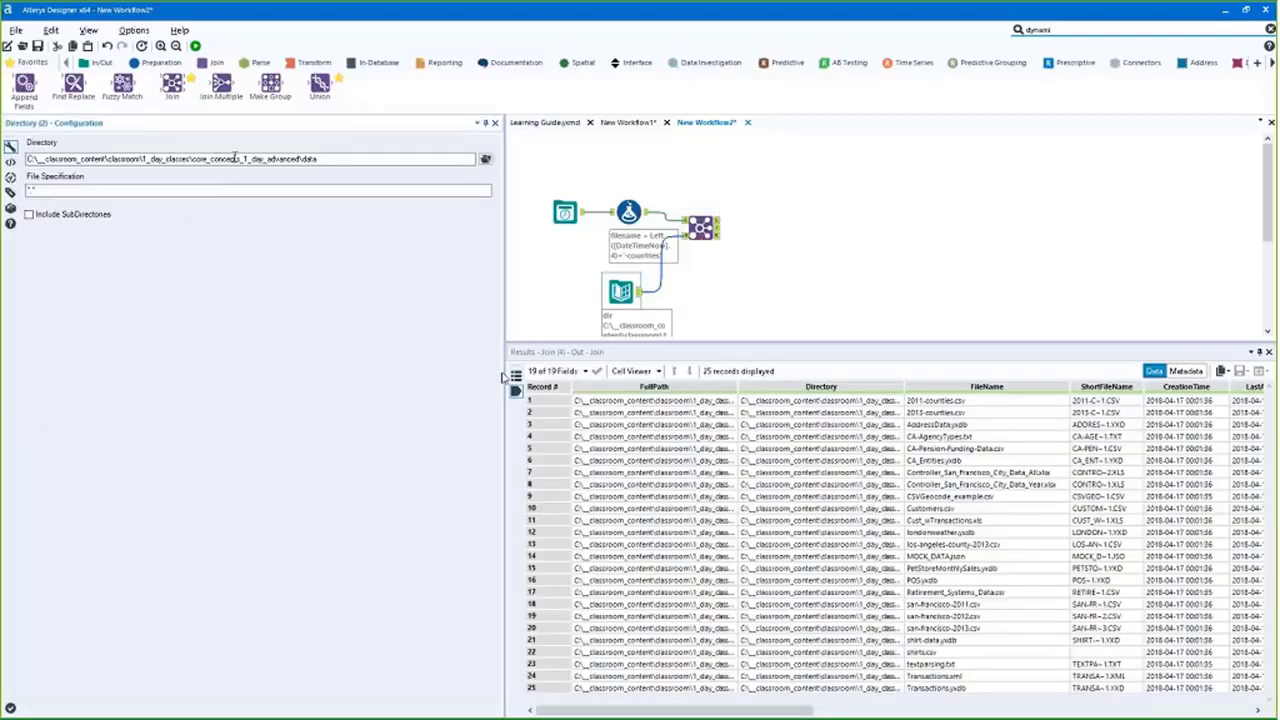
{"action": "left_click", "coordinate": [235, 158]}
{"action": "key", "text": "ctrl+a"}
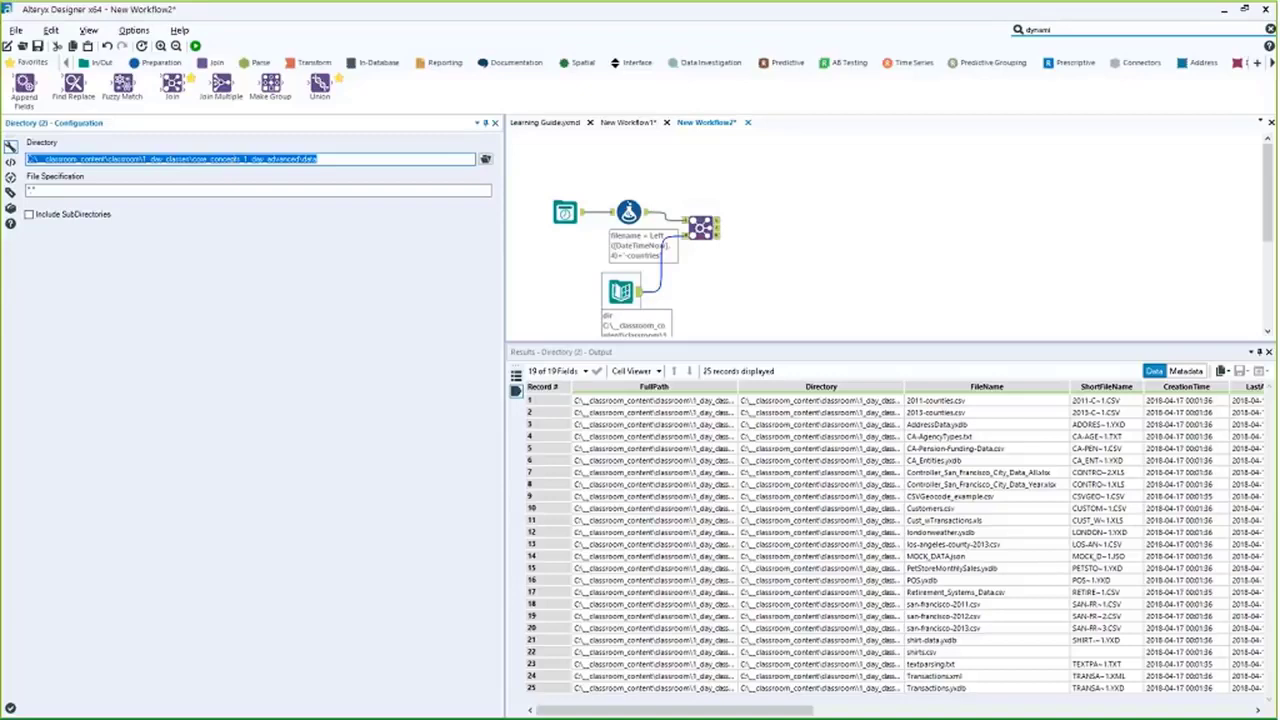
{"action": "left_click", "coordinate": [235, 159]}
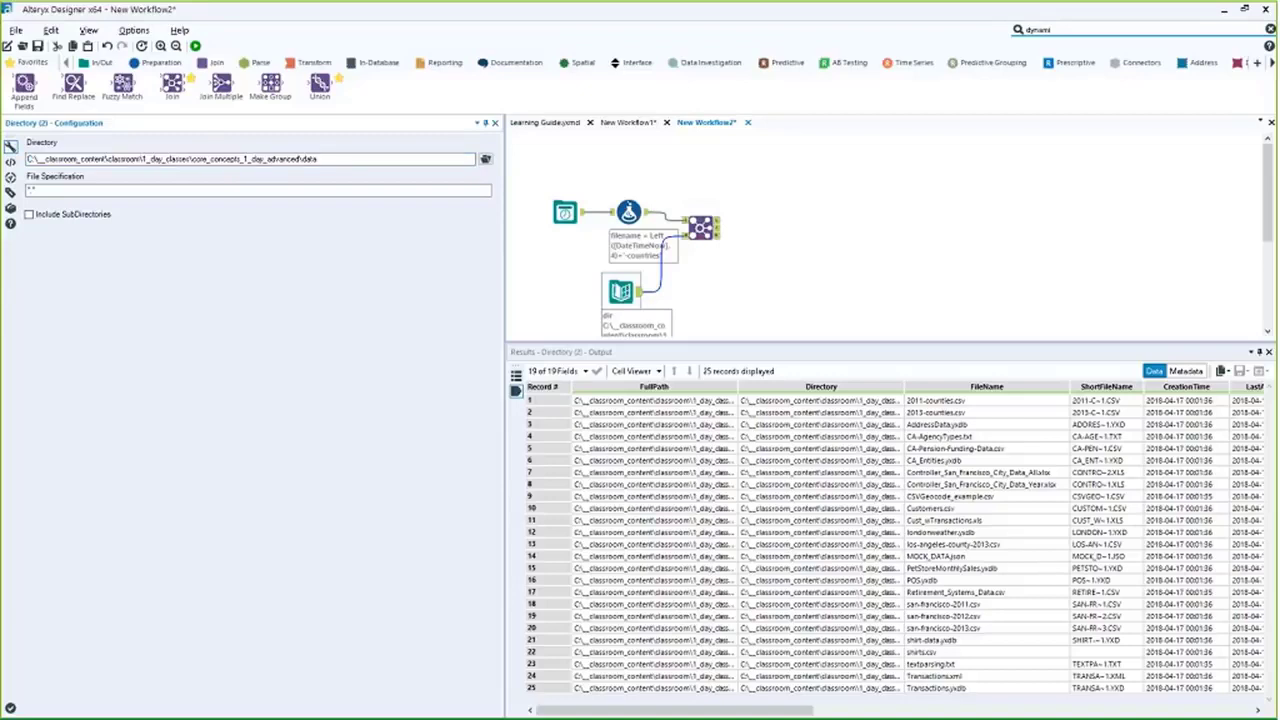
{"action": "key", "text": "super+e"}
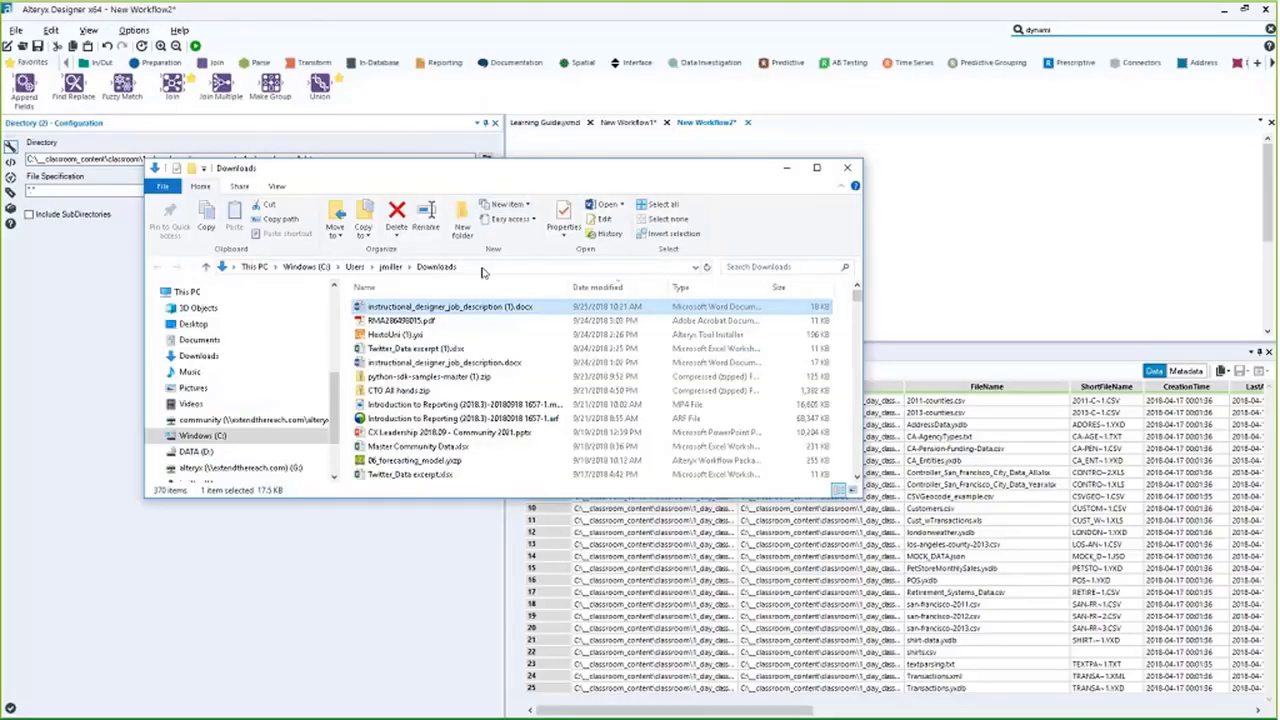
{"action": "key", "text": "alt+d"}
{"action": "type", "text": "C:\\_classroom_content\\classroom\\1_day_classes\\core_concepts_1_day_advanced\\data"}
{"action": "key", "text": "Return"}
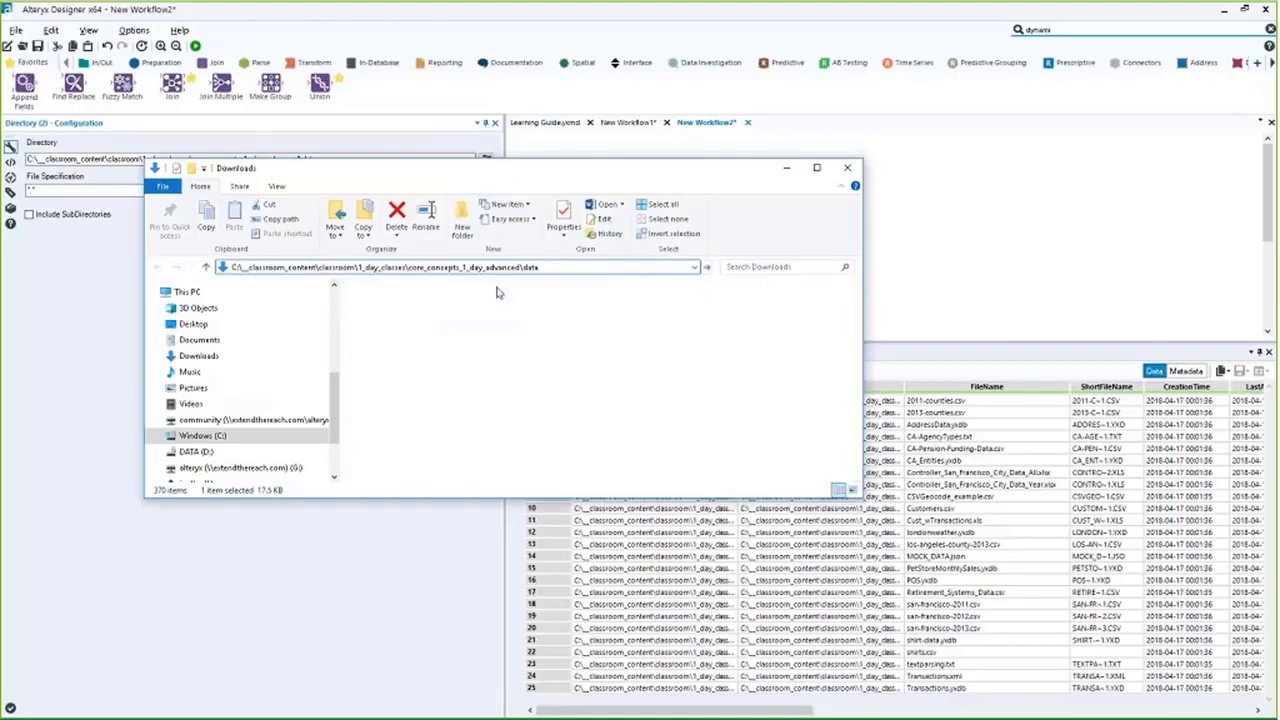
Duplicate 2013-counties.csv in the data folder and change the year in the copy's file name to 2018
{"action": "left_click", "coordinate": [444, 325]}
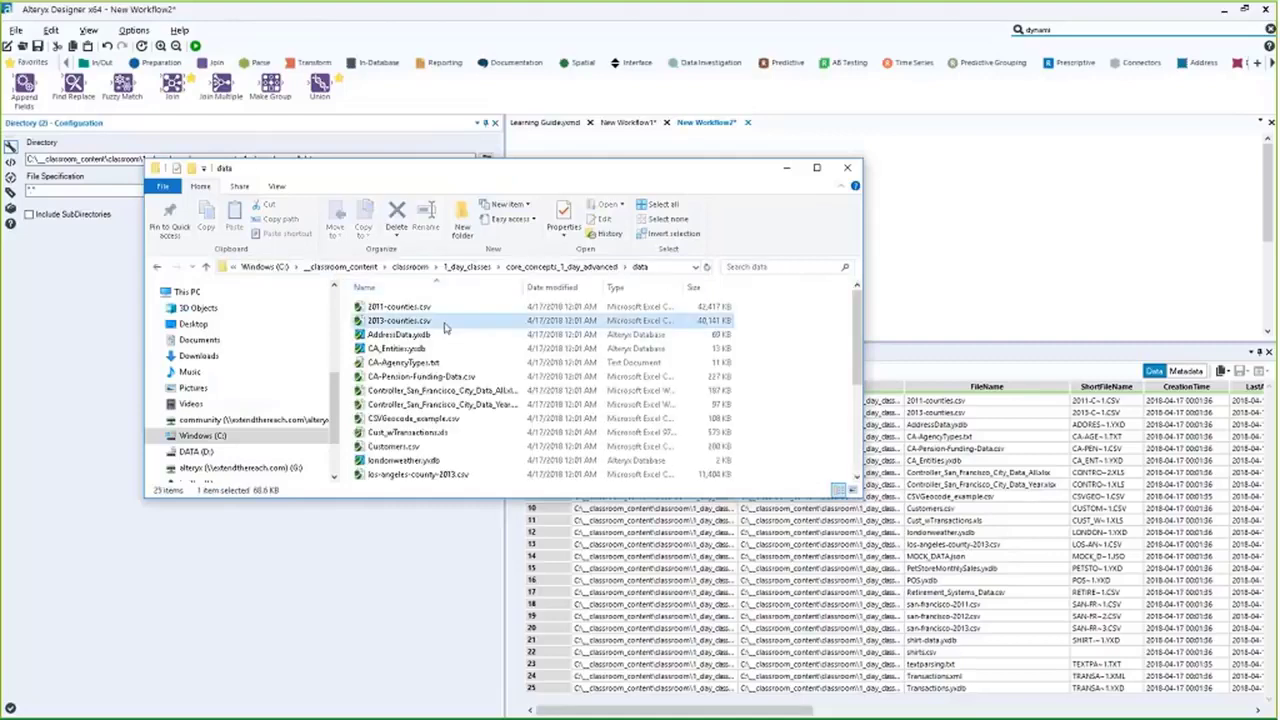
{"action": "key", "text": "ctrl+c"}
{"action": "key", "text": "ctrl+v"}
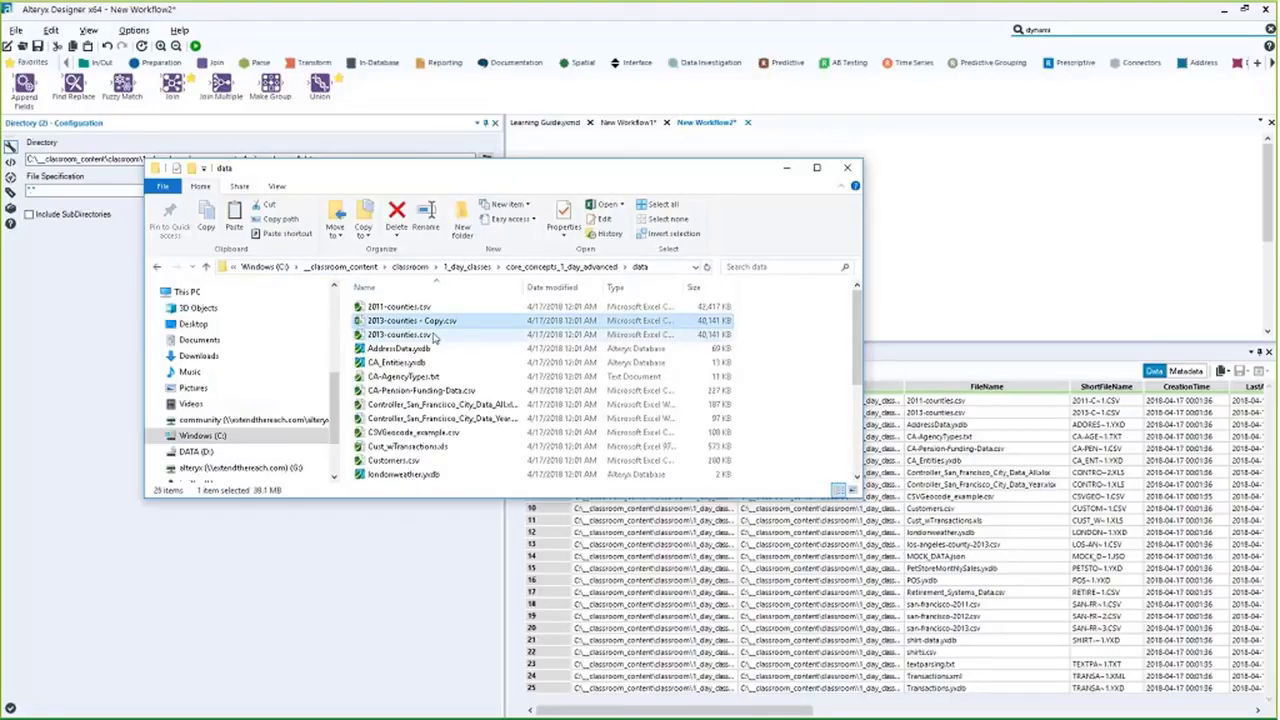
{"action": "left_click", "coordinate": [381, 338]}
{"action": "left_click", "coordinate": [382, 336]}
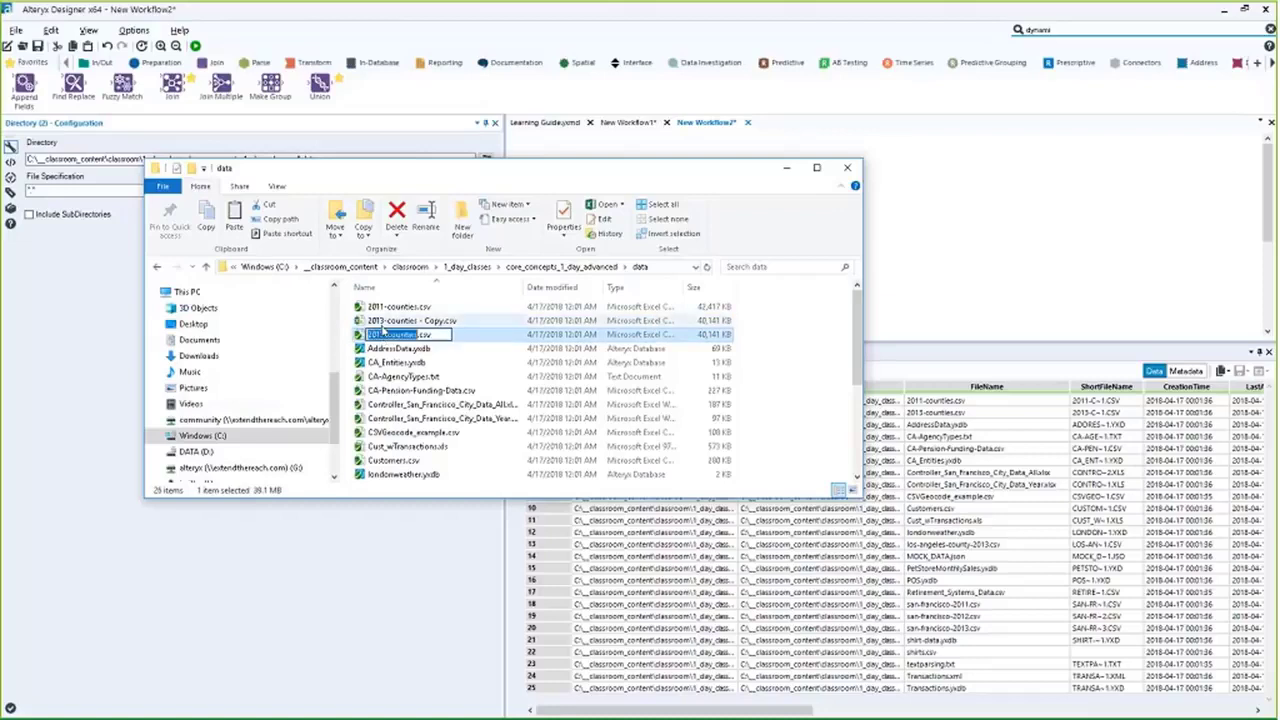
{"action": "left_click", "coordinate": [385, 321]}
{"action": "left_click", "coordinate": [385, 321]}
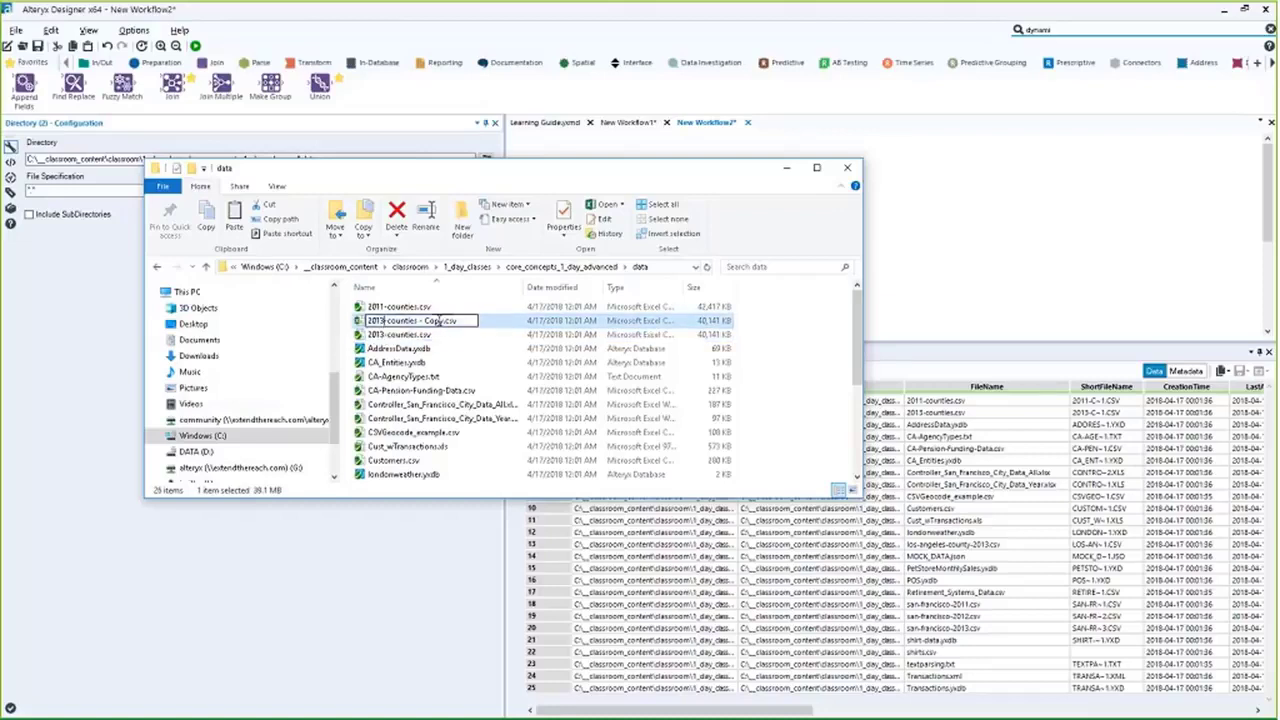
{"action": "type", "text": "2018"}
{"action": "key", "text": "Return"}
Switch back to Alteryx Designer and rerun the workflow with the new file in the folder
{"action": "left_click", "coordinate": [927, 262]}
{"action": "key", "text": "ctrl+r"}
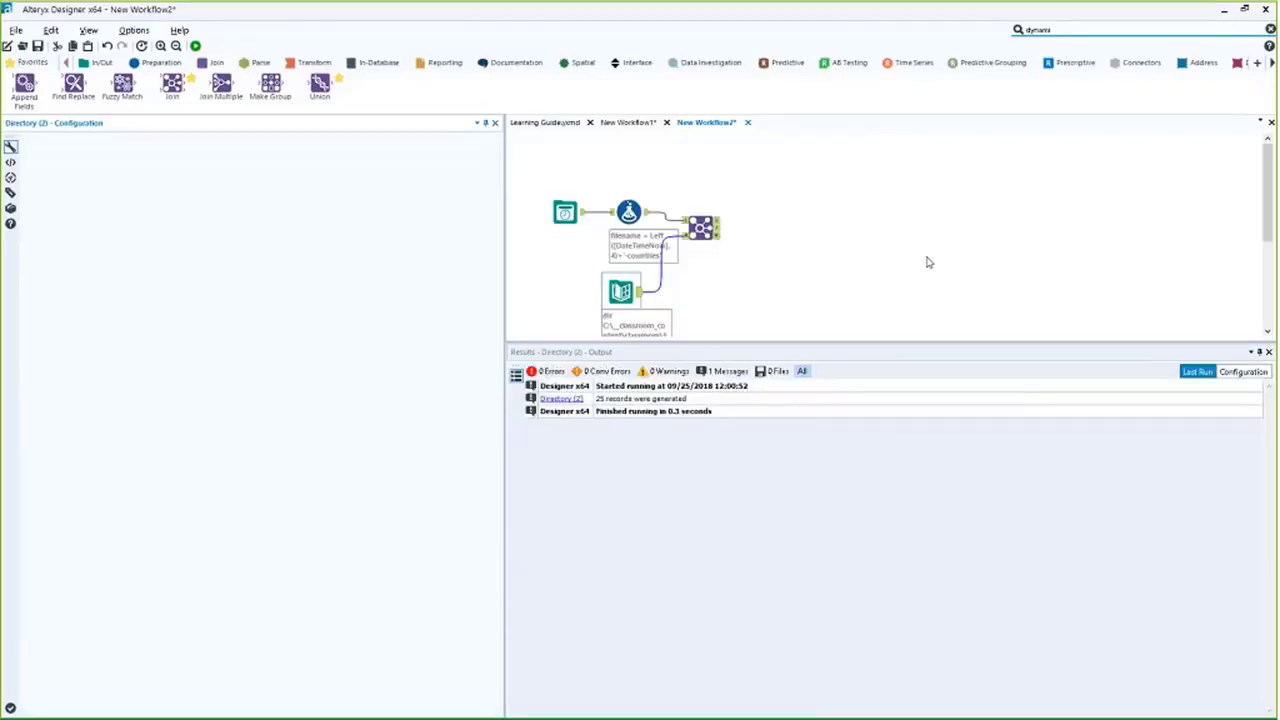
Change the filename formula in the Formula tool to Left([DateTimeNow], 4)+'-counties.csv' and rerun the workflow
{"action": "left_click", "coordinate": [628, 213]}
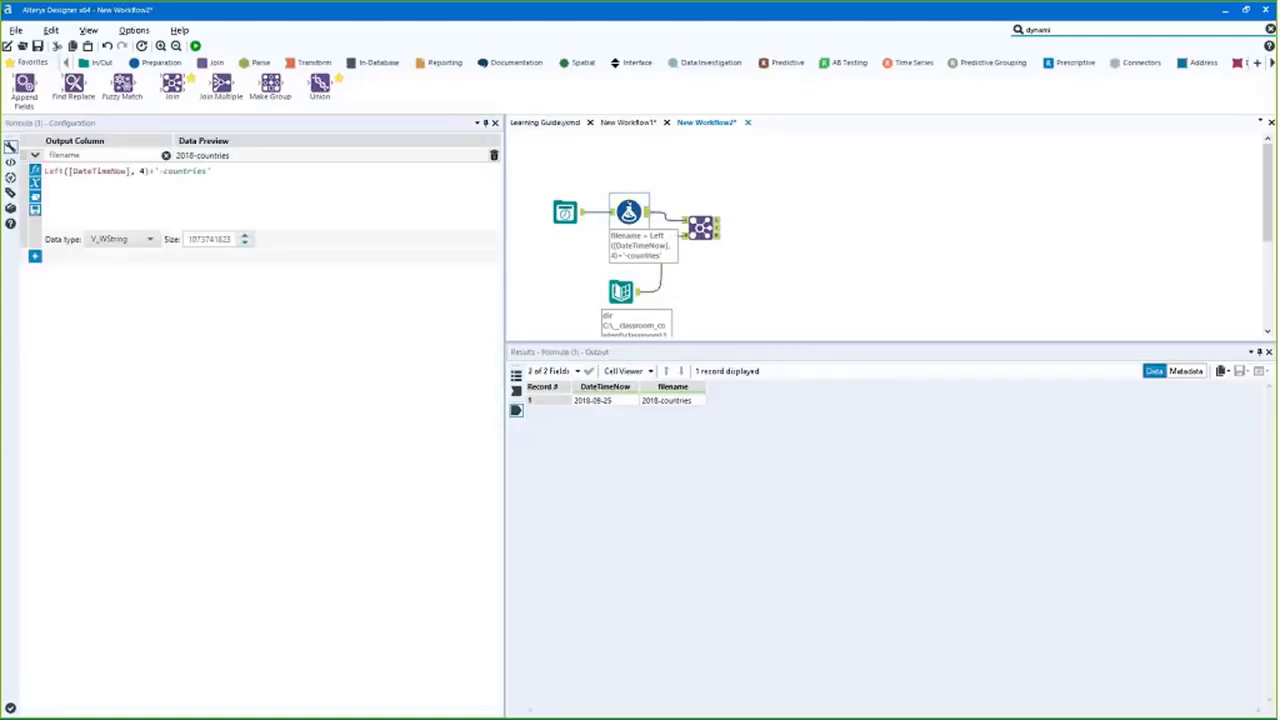
{"action": "left_click", "coordinate": [70, 172]}
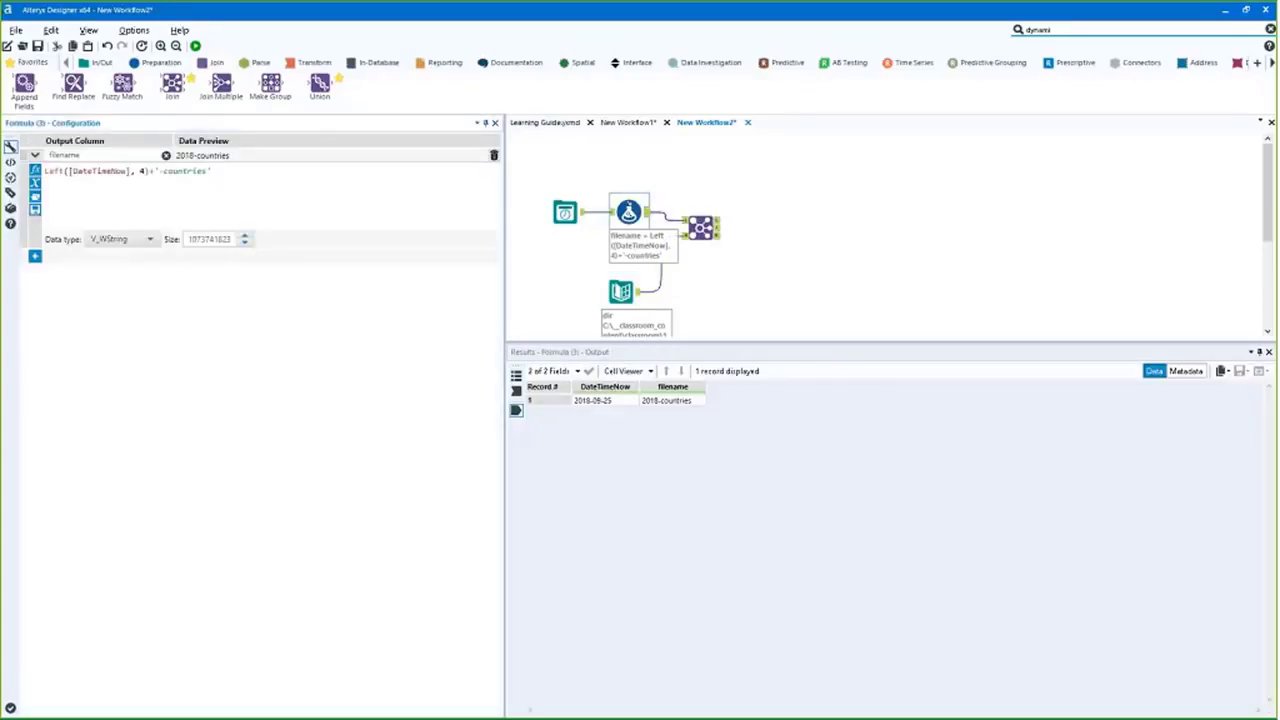
{"action": "key", "text": "BackSpace"}
{"action": "left_click", "coordinate": [232, 177]}
{"action": "type", "text": ".csv"}
{"action": "key", "text": "ctrl+r"}
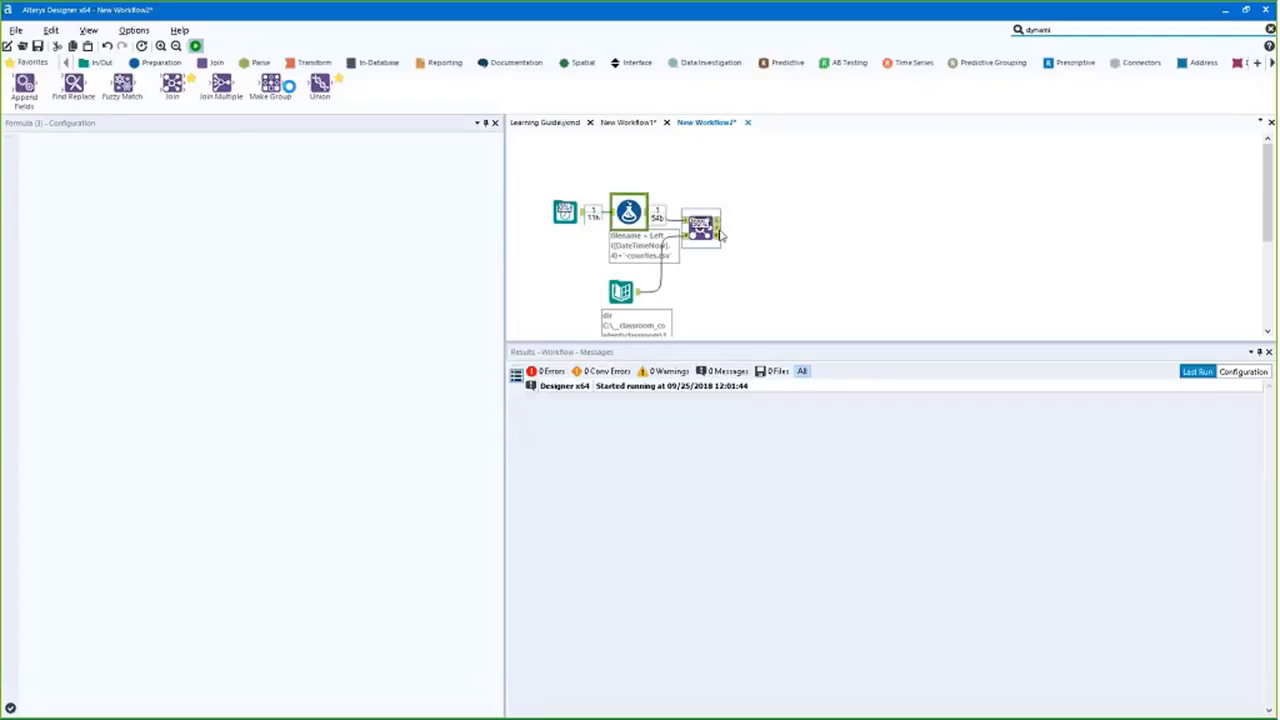
Check the matched record in the Join tool's J output and connect a Dynamic Input tool to that output
{"action": "left_click", "coordinate": [718, 232]}
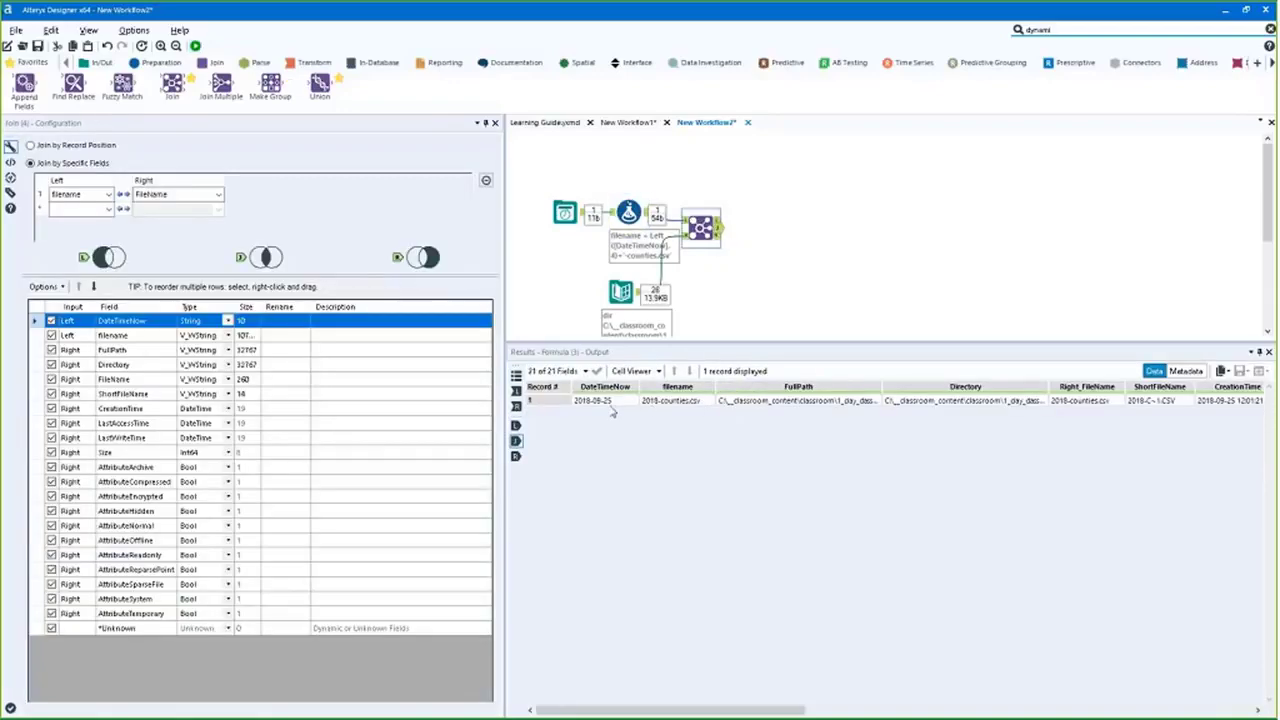
{"action": "left_click_drag", "start_coordinate": [590, 400], "coordinate": [1040, 401]}
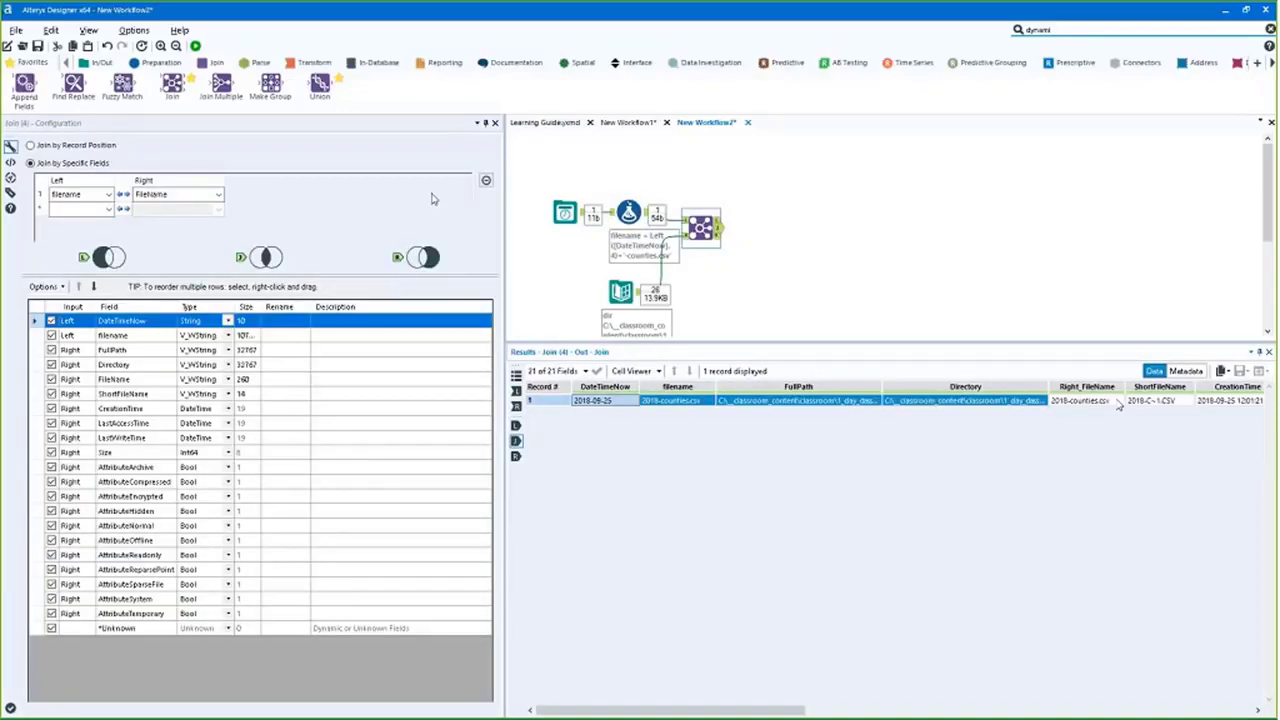
{"action": "left_click_drag", "start_coordinate": [1119, 404], "coordinate": [1117, 402]}
{"action": "left_click", "coordinate": [1130, 31]}
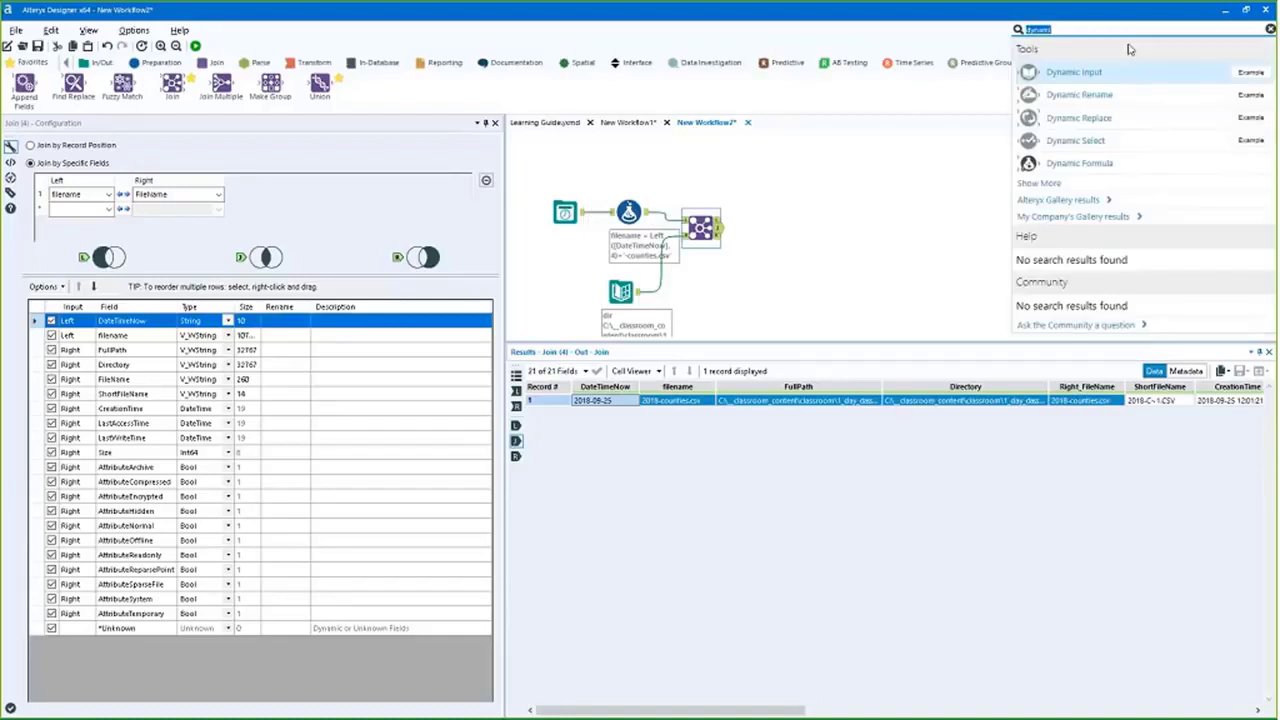
{"action": "left_click_drag", "start_coordinate": [1090, 72], "coordinate": [765, 228]}
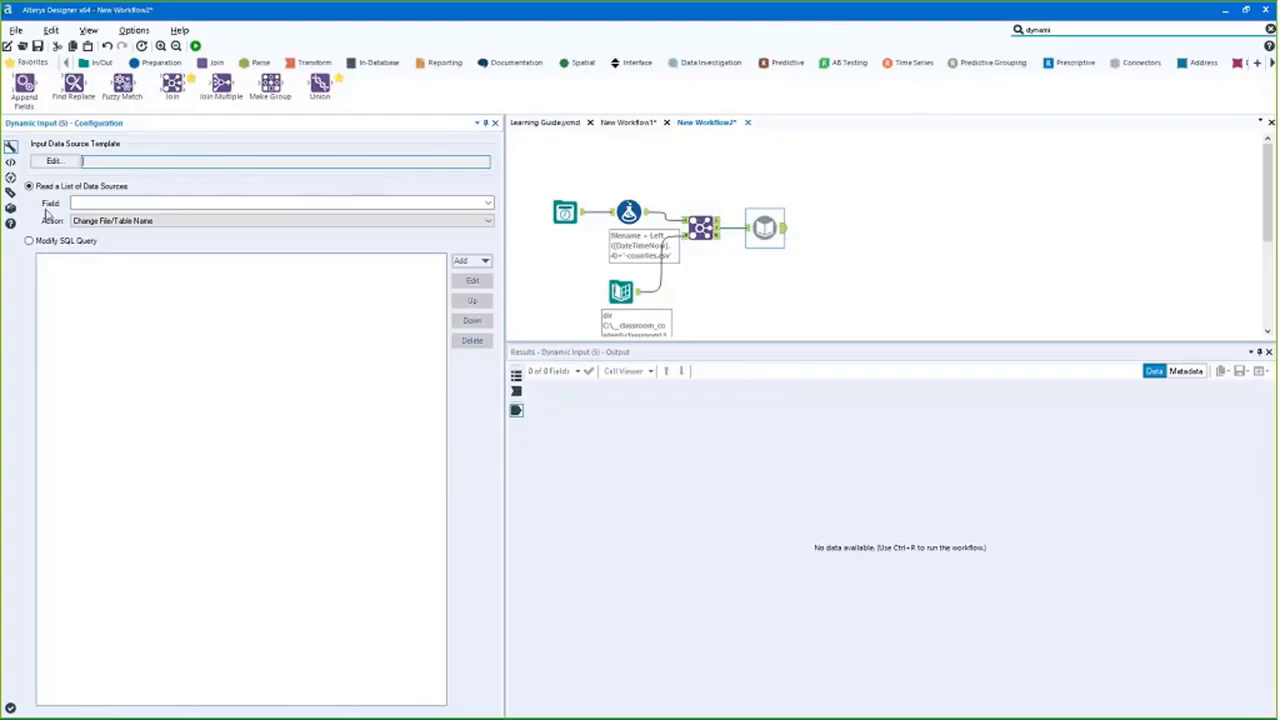
Spread out the canvas by moving the Date Time Now tool up-left of Formula and the Directory tool slightly down-left
{"action": "left_click", "coordinate": [563, 207]}
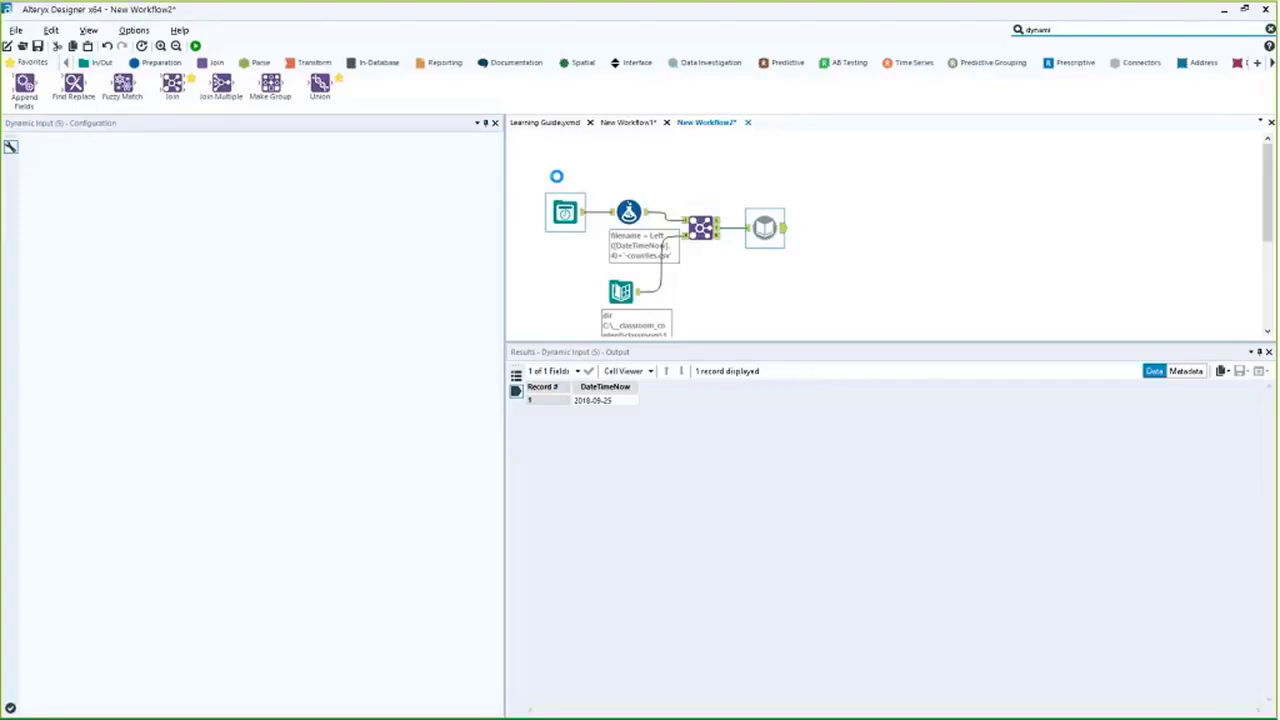
{"action": "left_click_drag", "start_coordinate": [556, 176], "coordinate": [556, 178]}
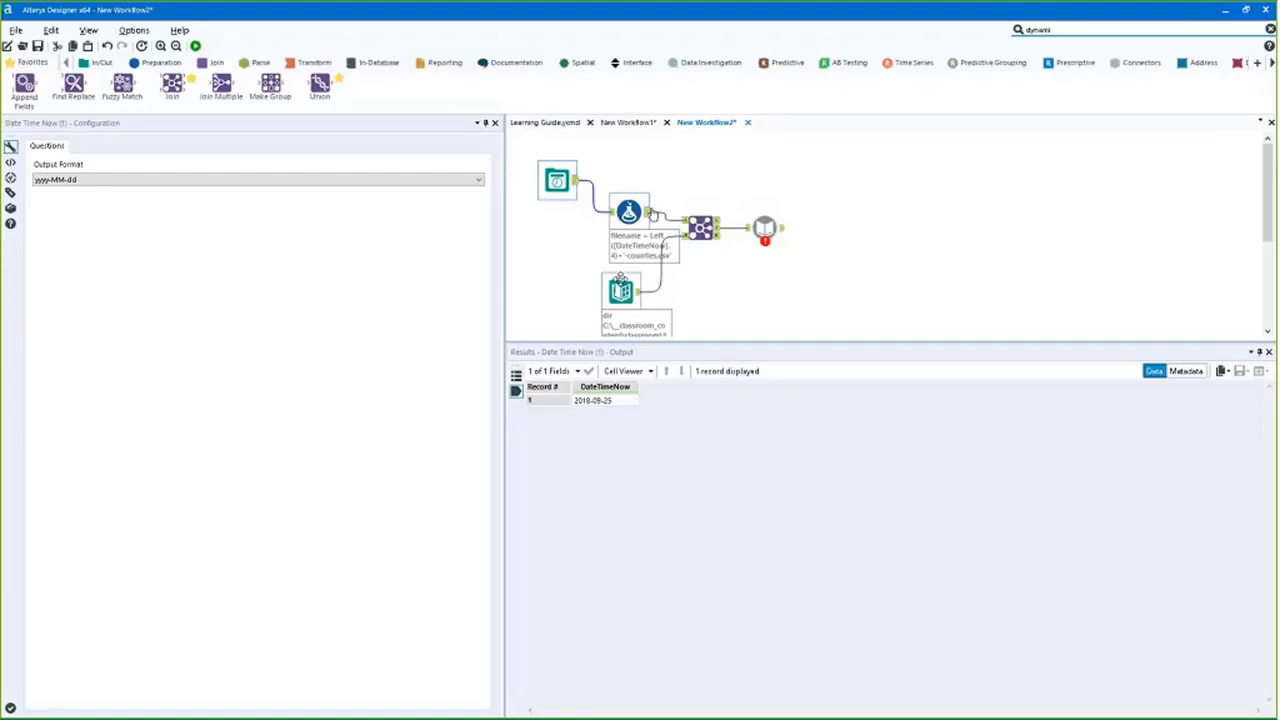
{"action": "left_click_drag", "start_coordinate": [620, 290], "coordinate": [606, 307]}
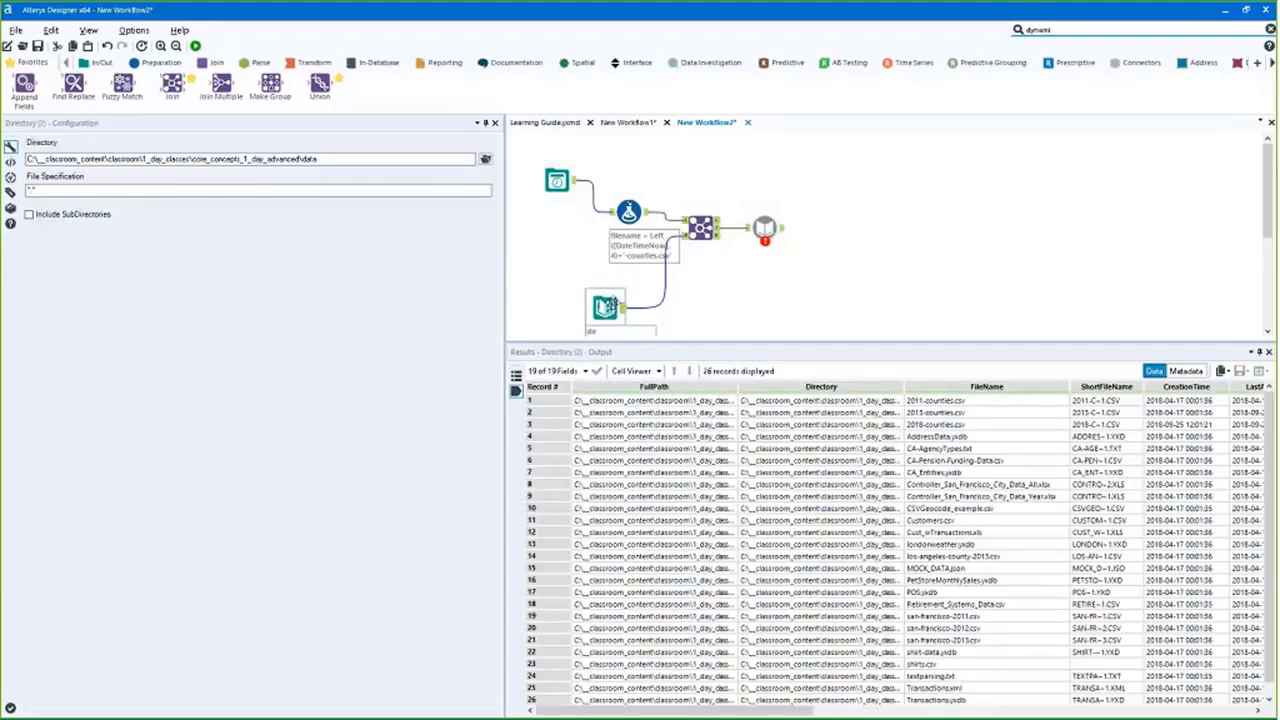